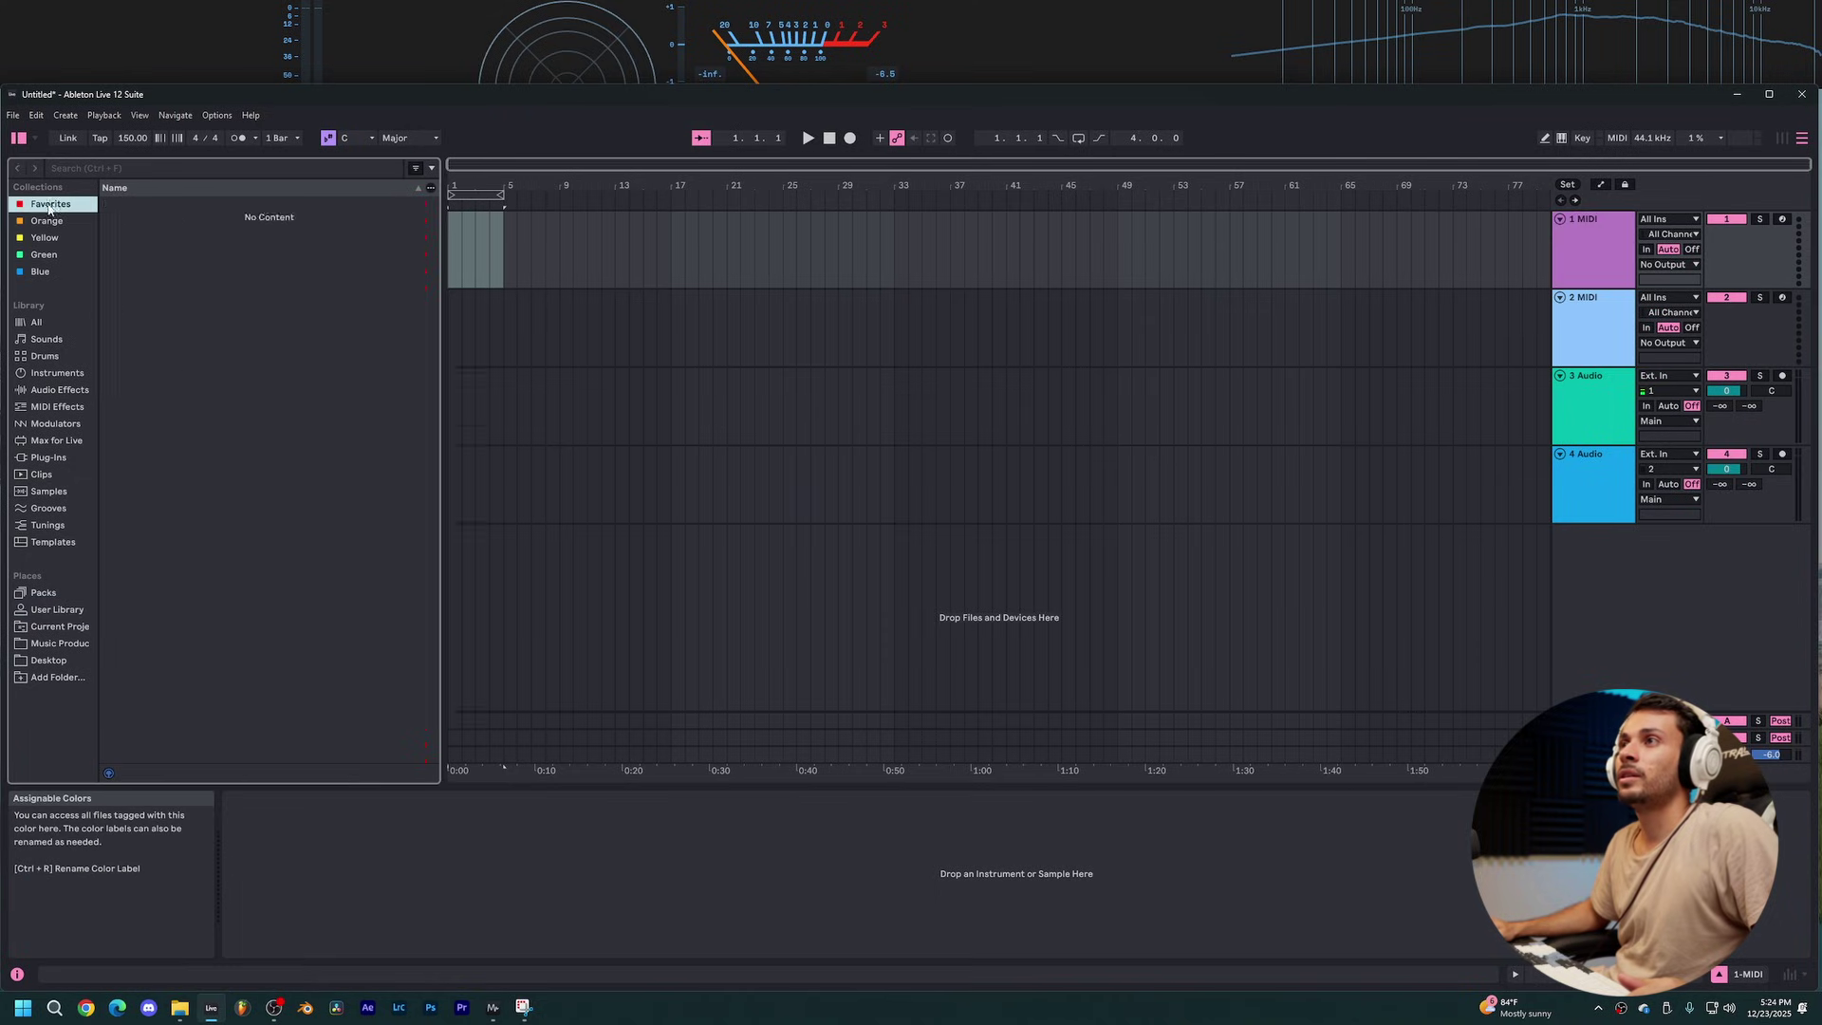
# Step: Load the Serum instrument from the favorites onto the first MIDI track and move its plug-in window over the arrangement
pyautogui.scroll(-10, 238, 589)
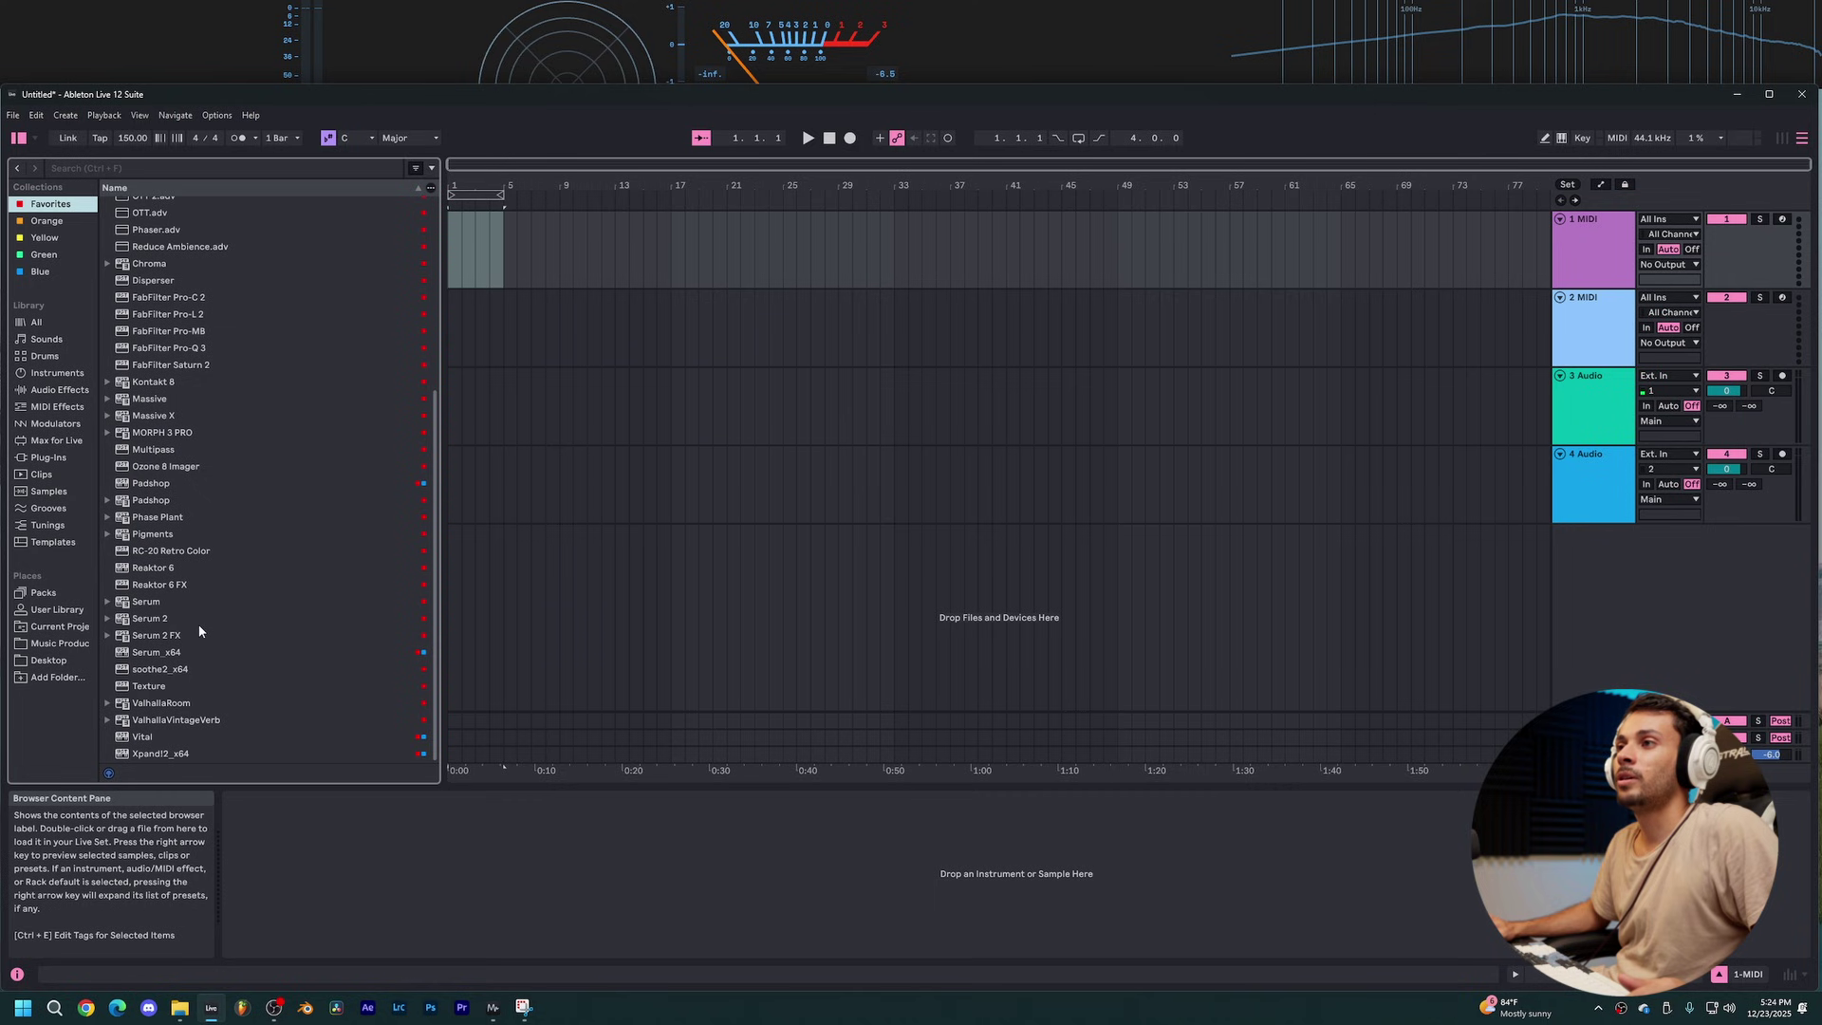
pyautogui.click(178, 601)
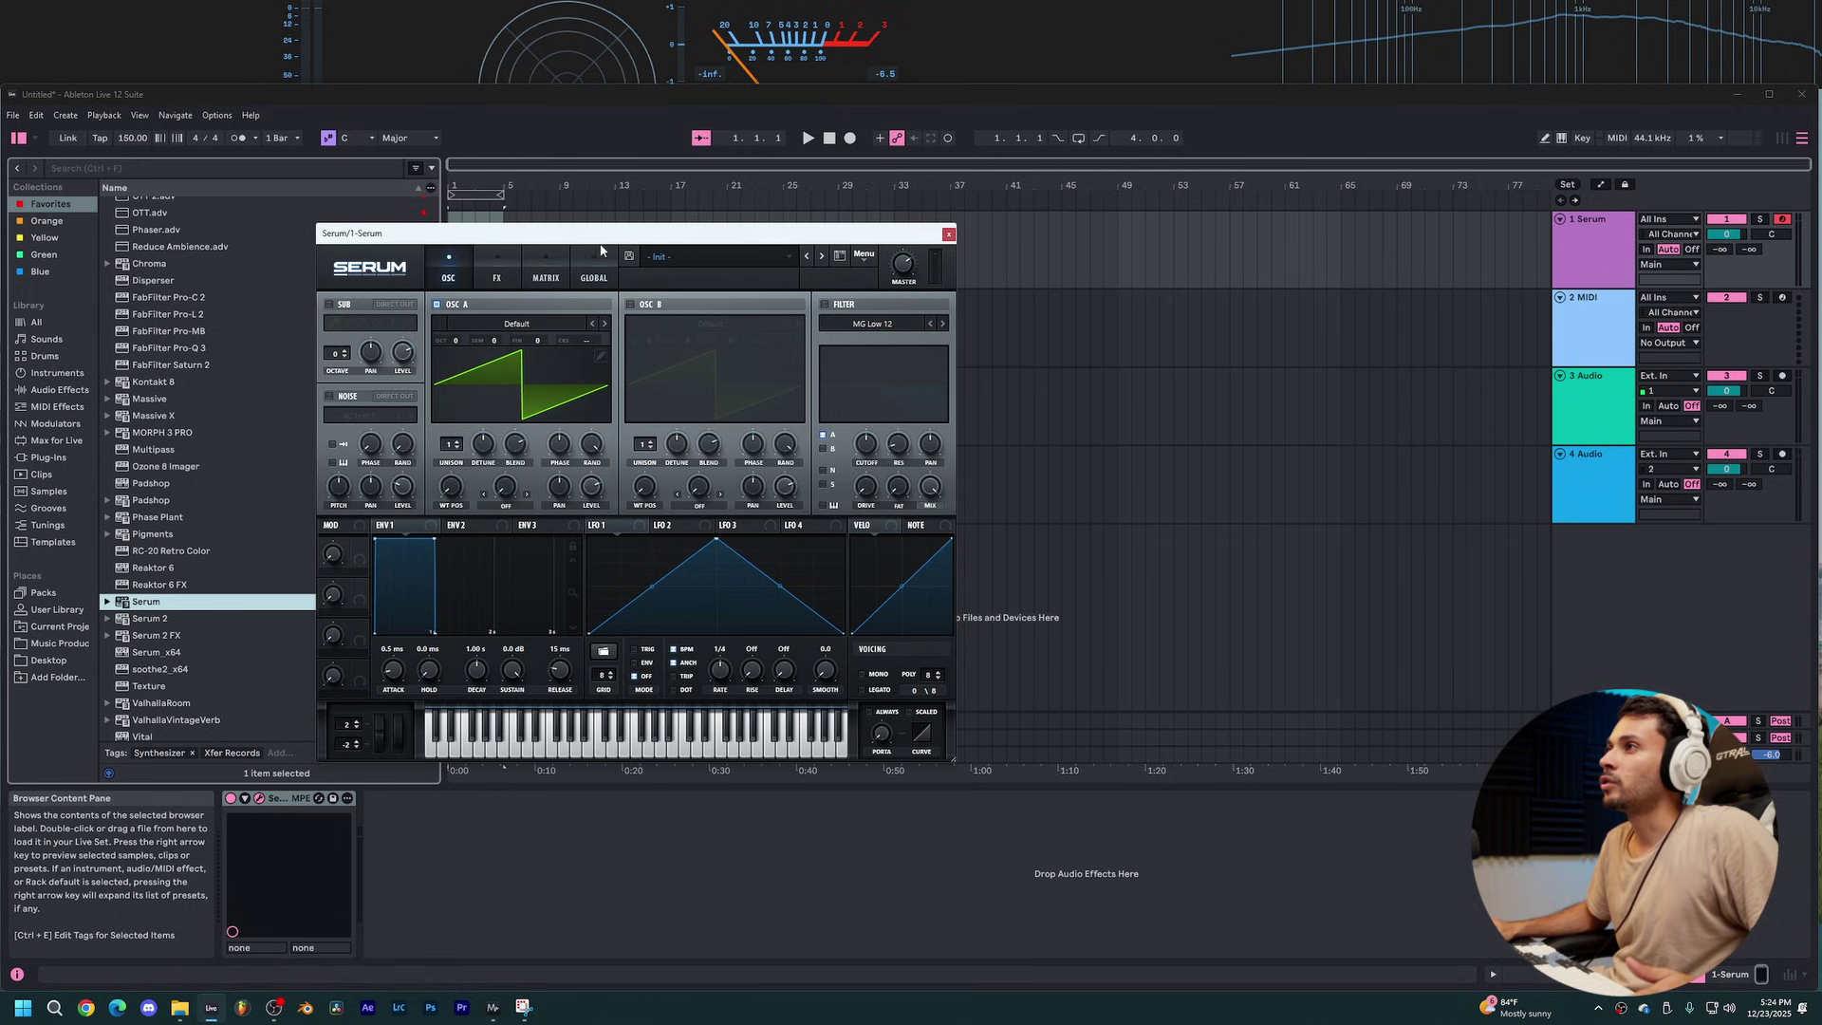
pyautogui.moveTo(600, 250); pyautogui.dragTo(820, 307)
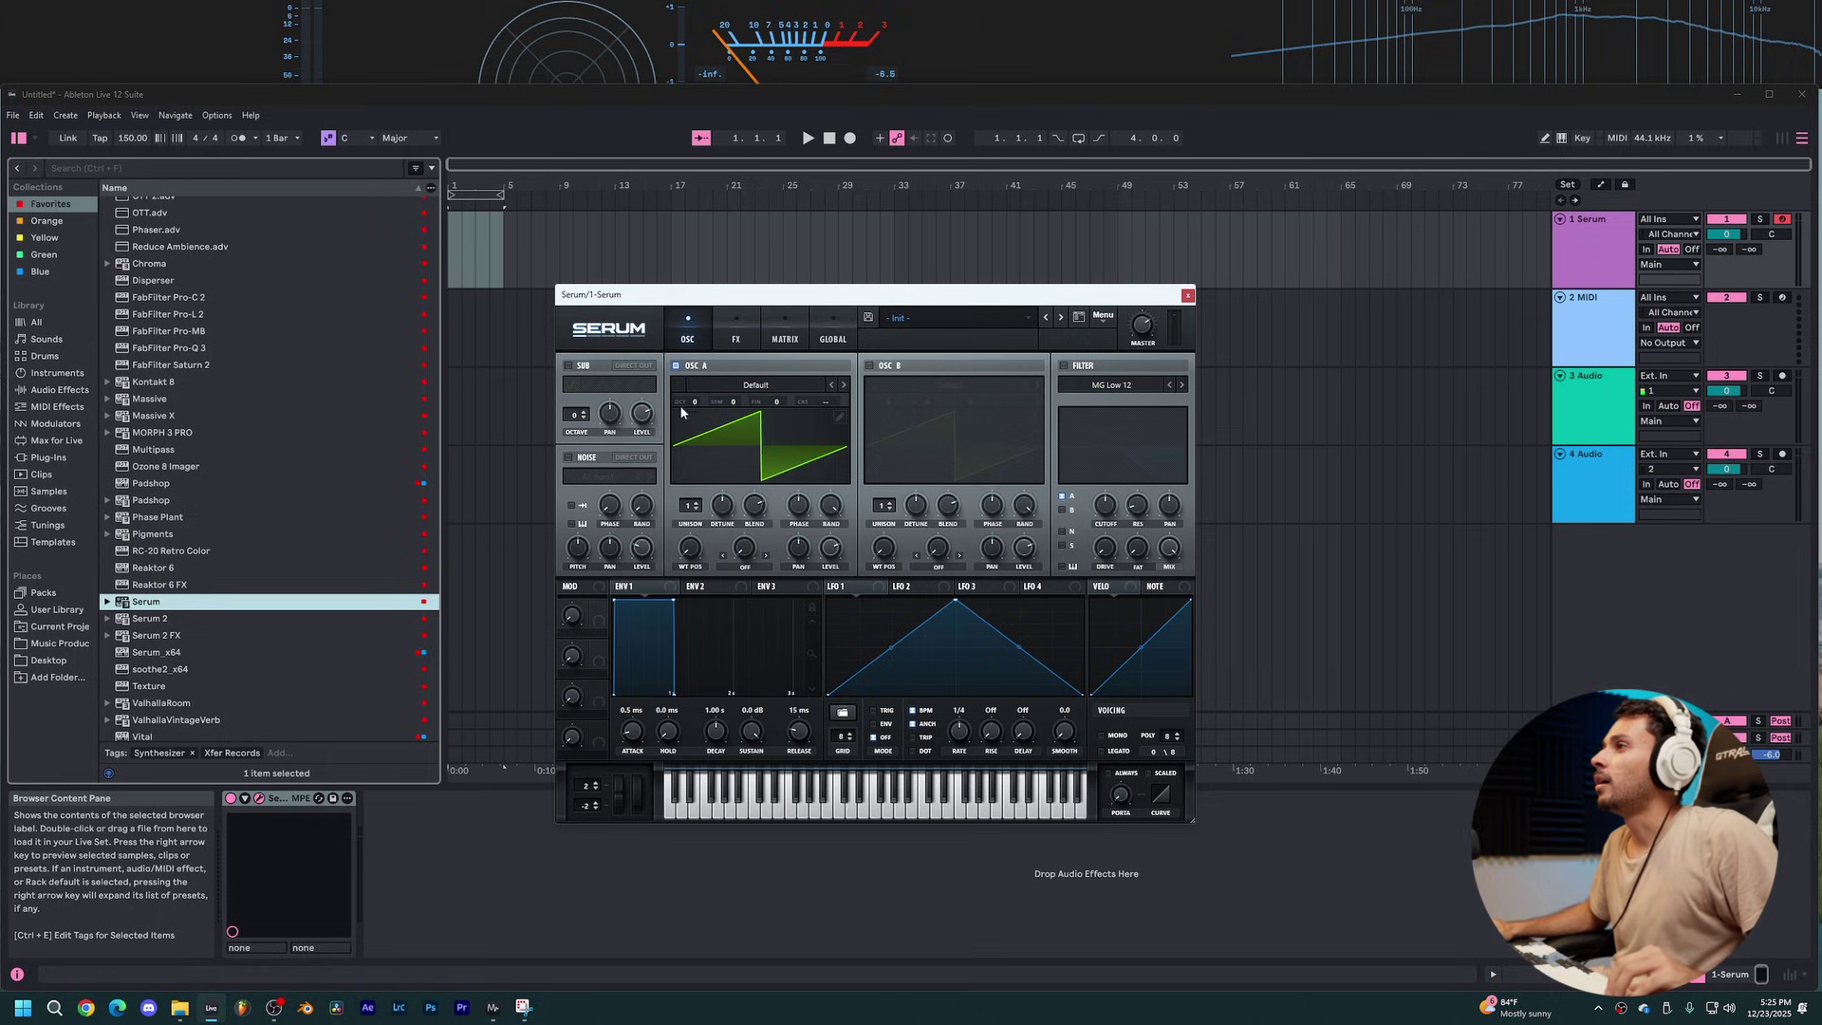
# Step: Load the Basic Shapes analog wavetable in oscillator A and move its wavetable position to the square wave
pyautogui.click(726, 390)
pyautogui.moveTo(726, 417)
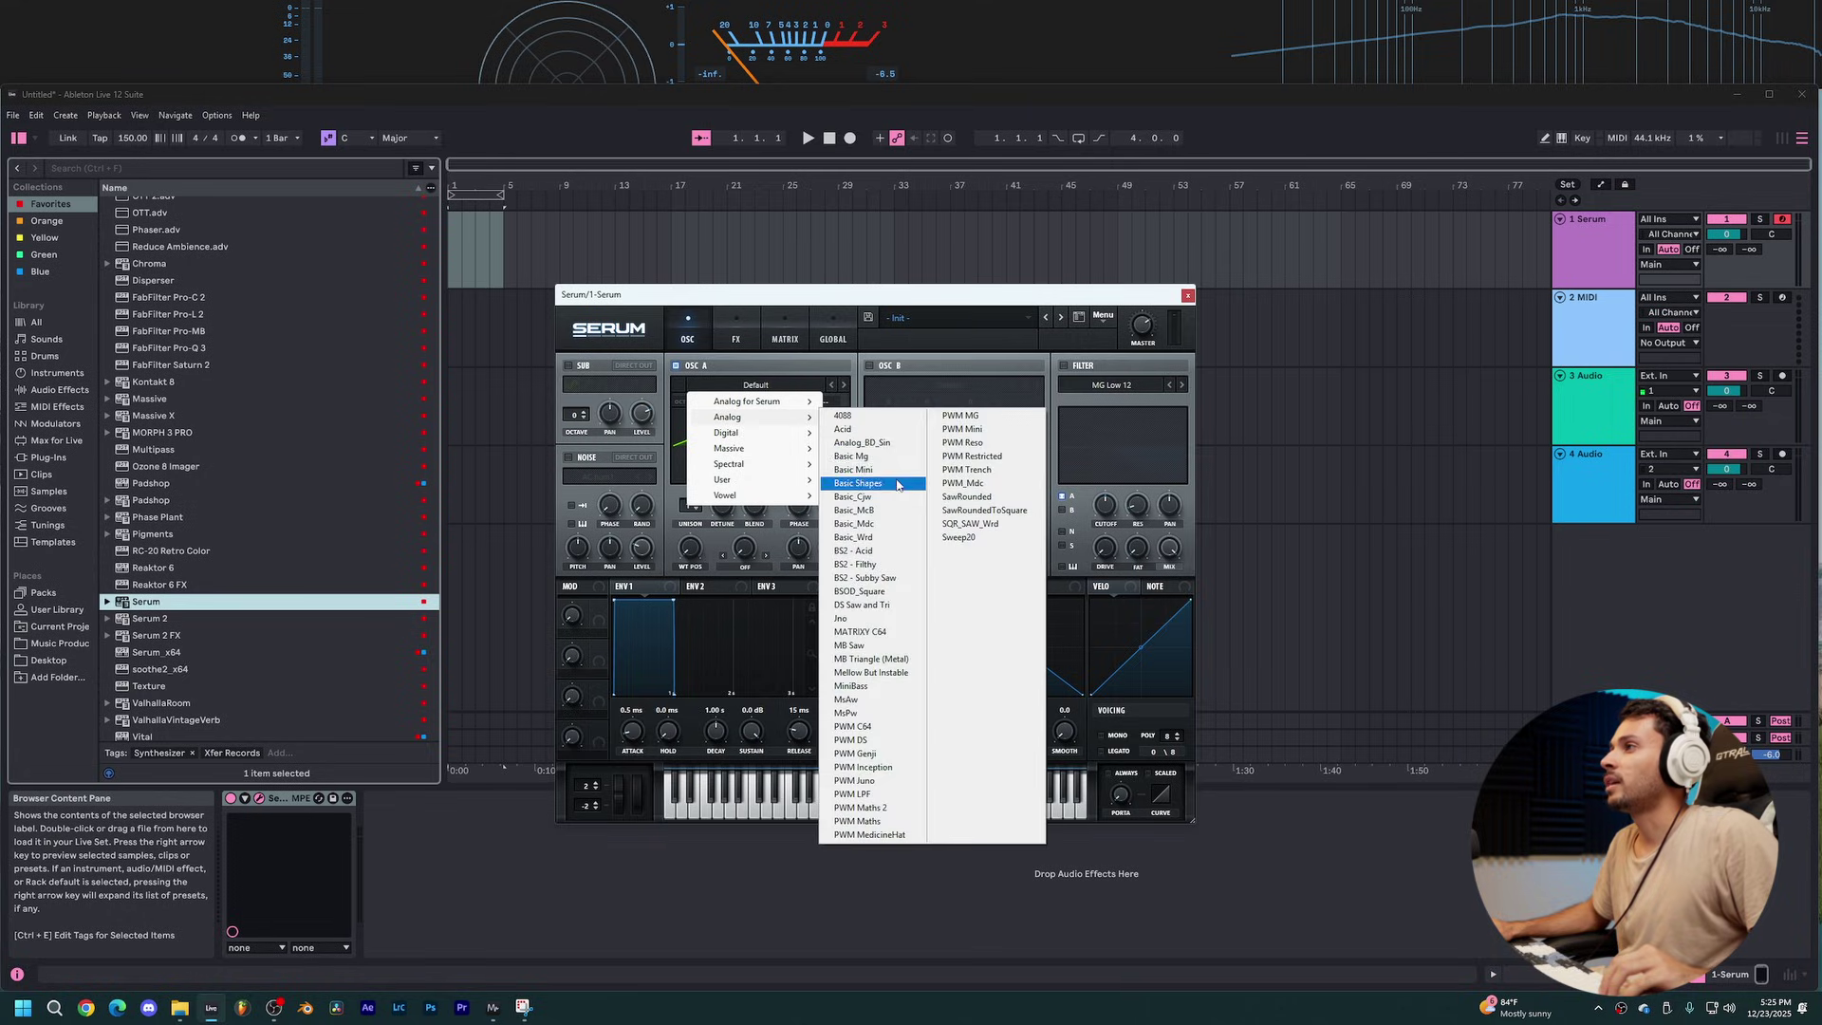
pyautogui.click(857, 483)
pyautogui.moveTo(690, 548); pyautogui.dragTo(716, 477)
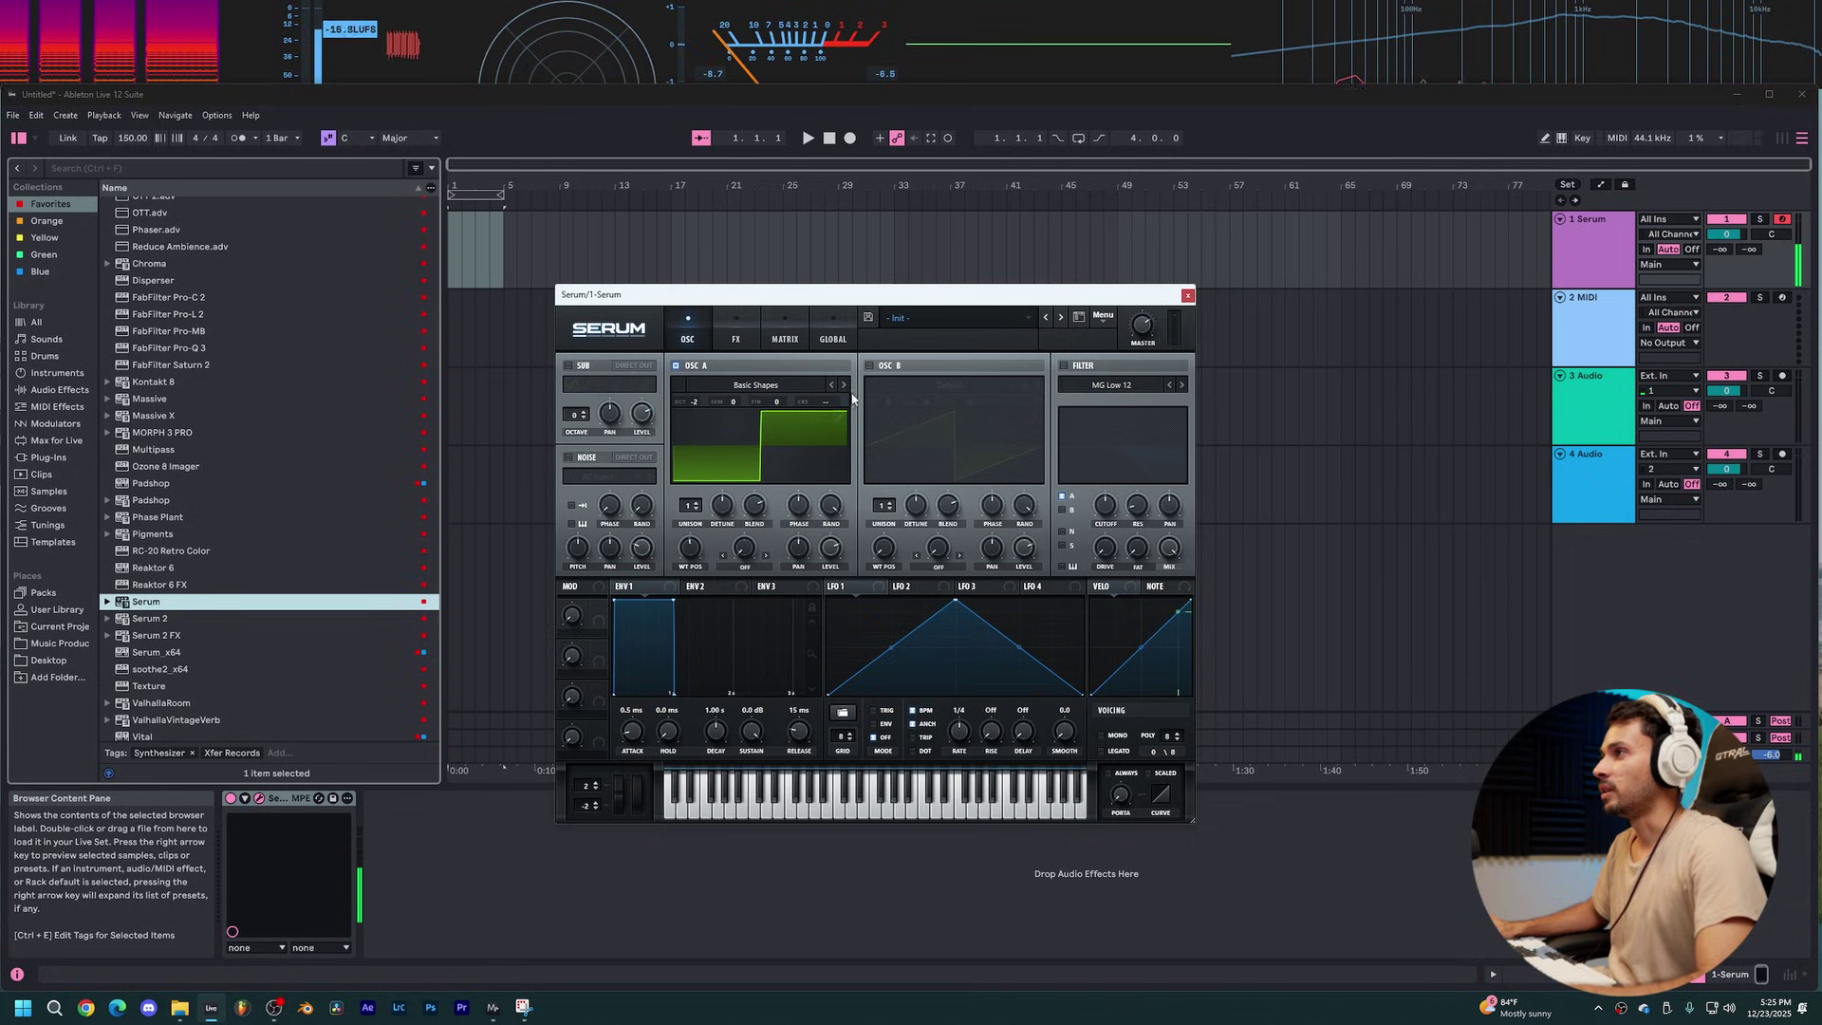
# Step: Enable oscillator B at +7 semitones with the Basic Shapes wavetable and its level turned down
pyautogui.click(869, 365)
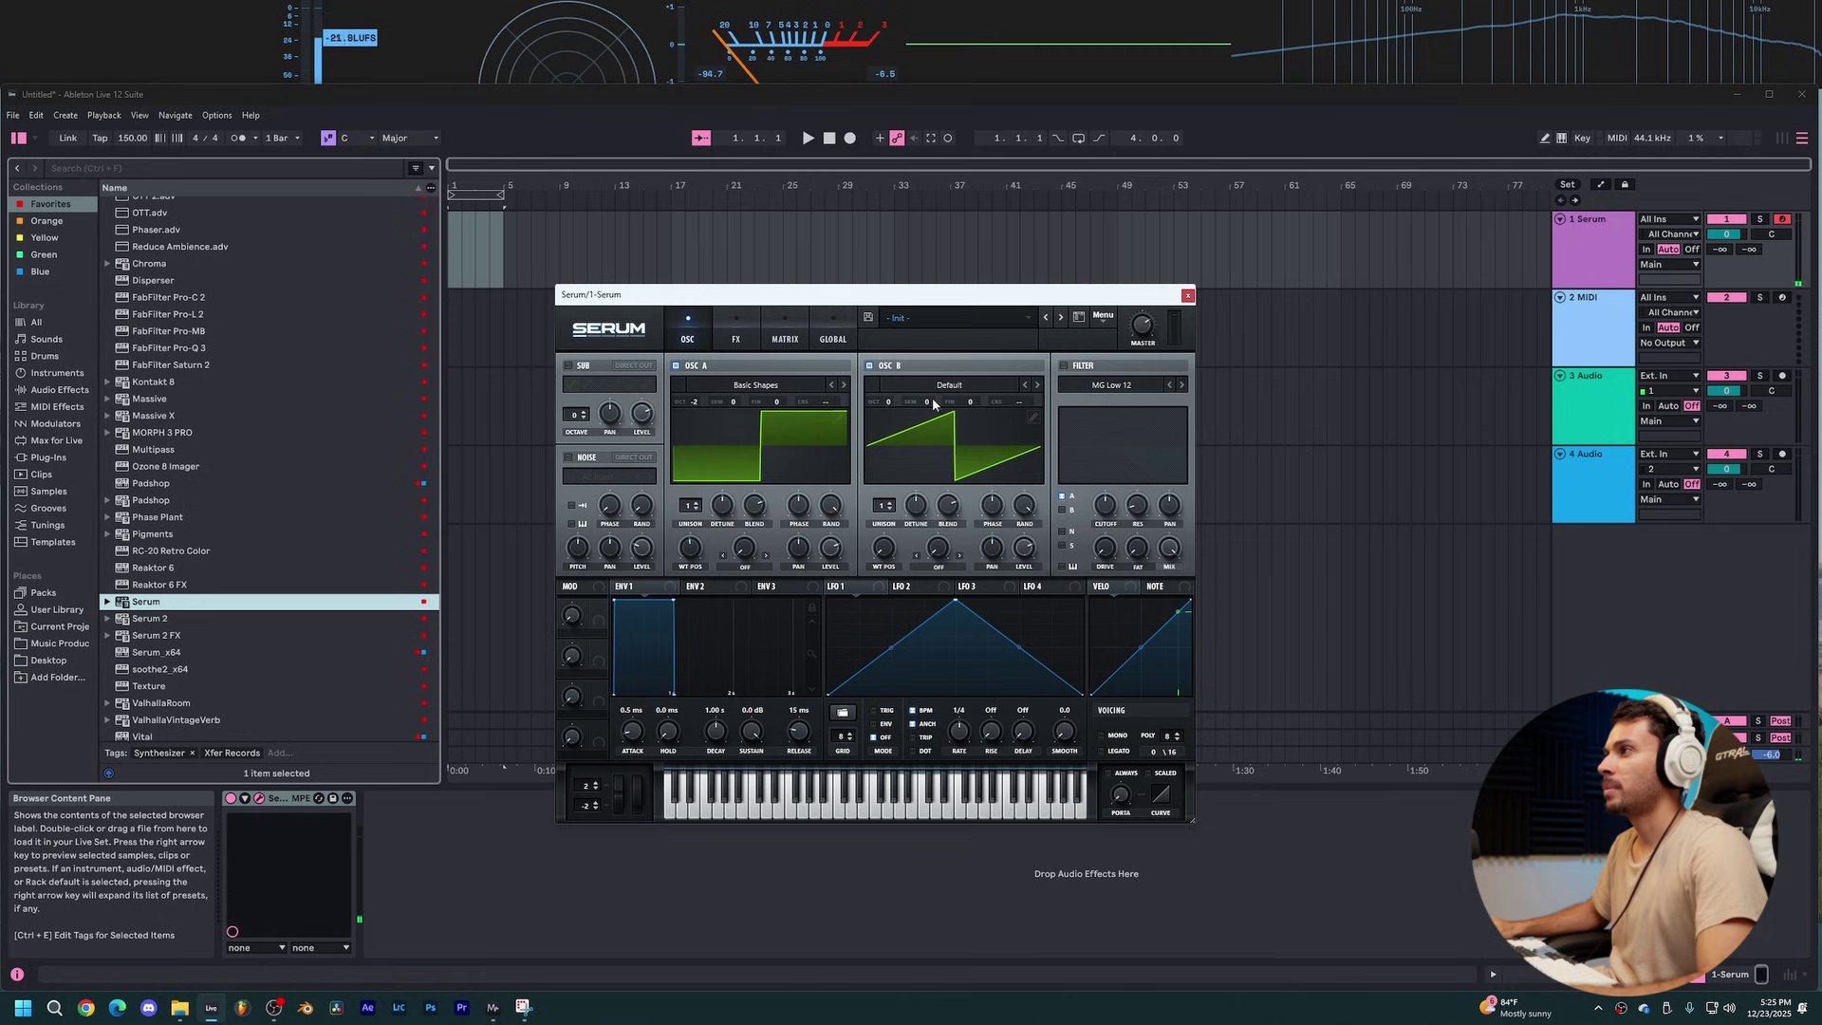
pyautogui.moveTo(932, 399); pyautogui.dragTo(940, 367)
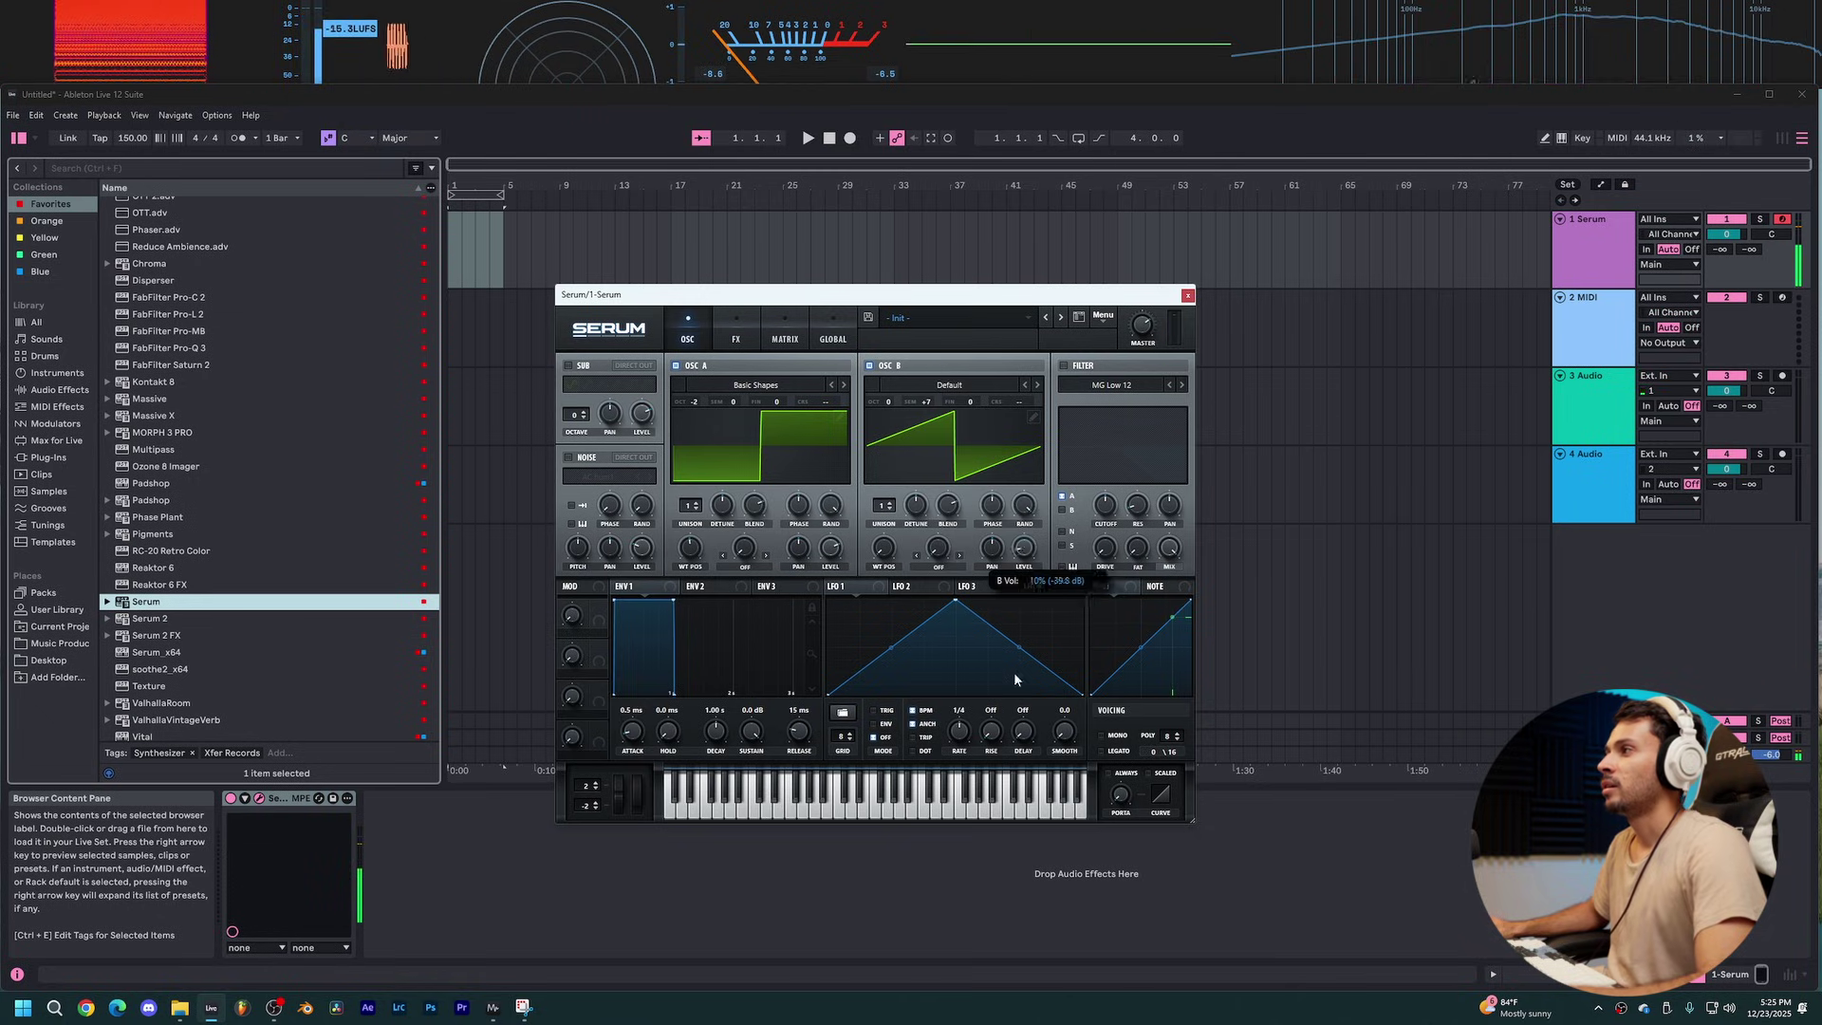
pyautogui.click(928, 384)
pyautogui.moveTo(965, 430)
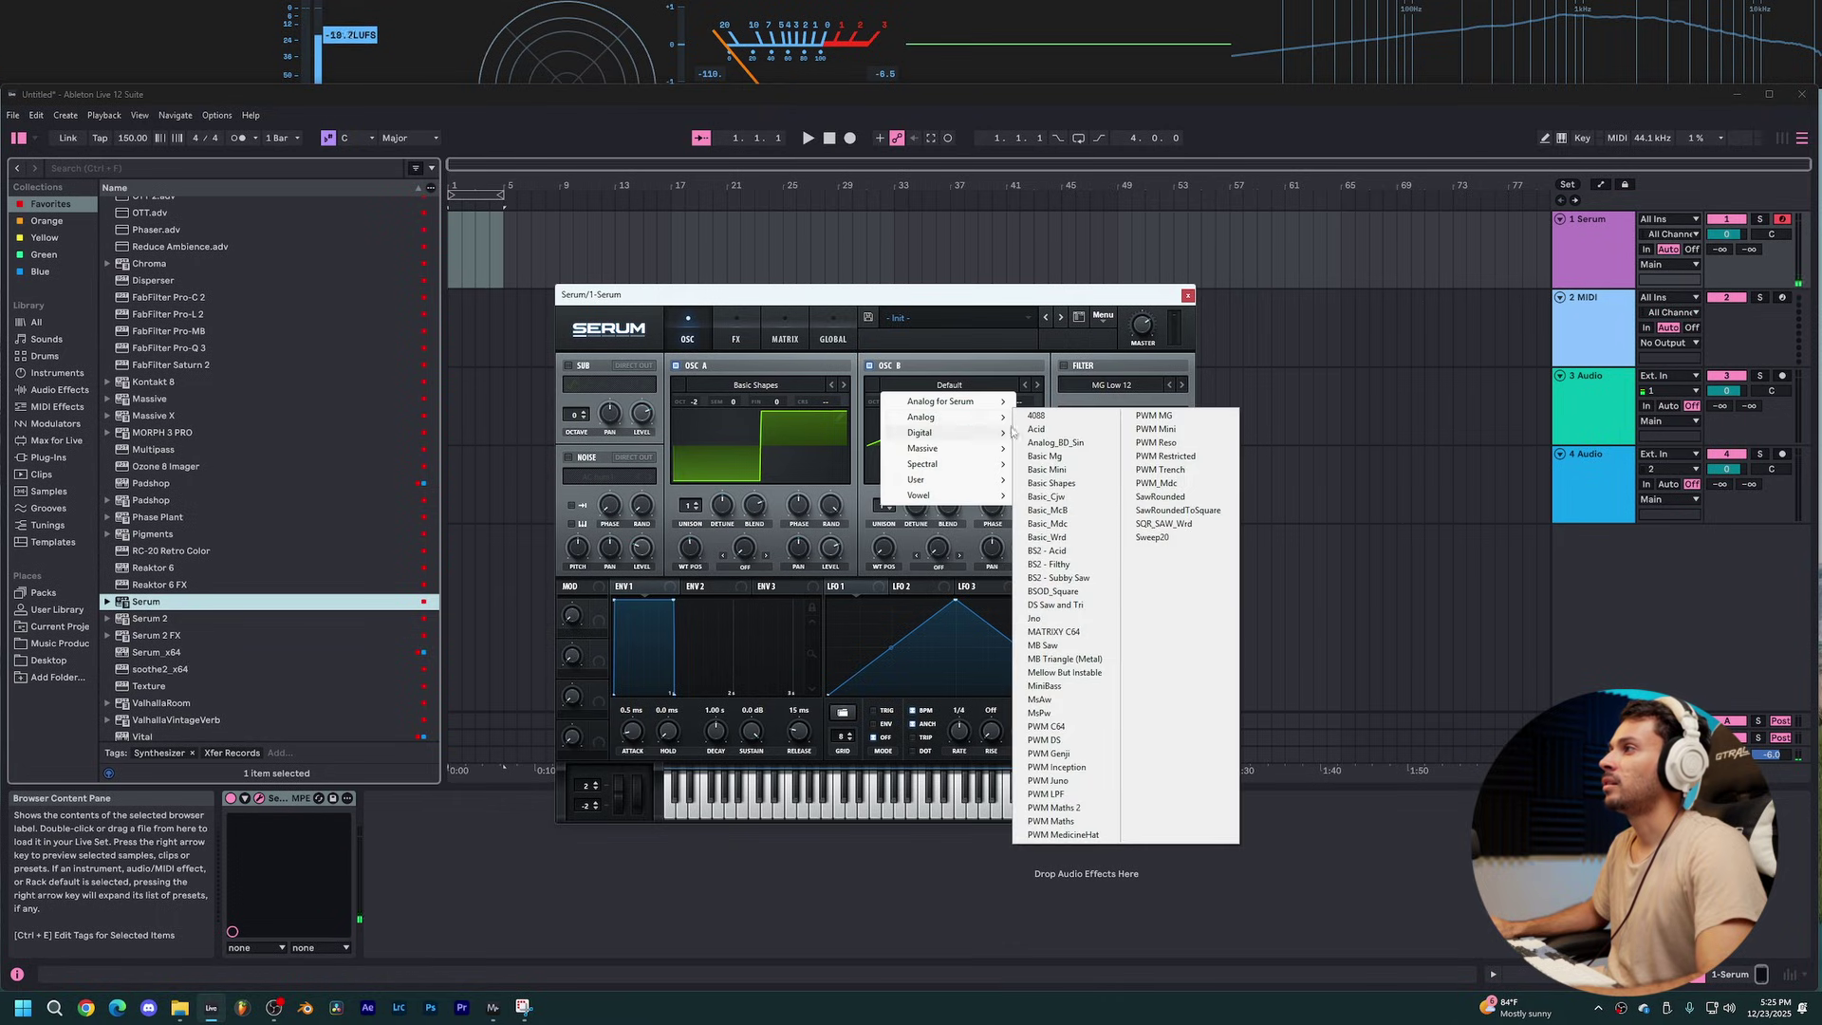
pyautogui.click(1065, 480)
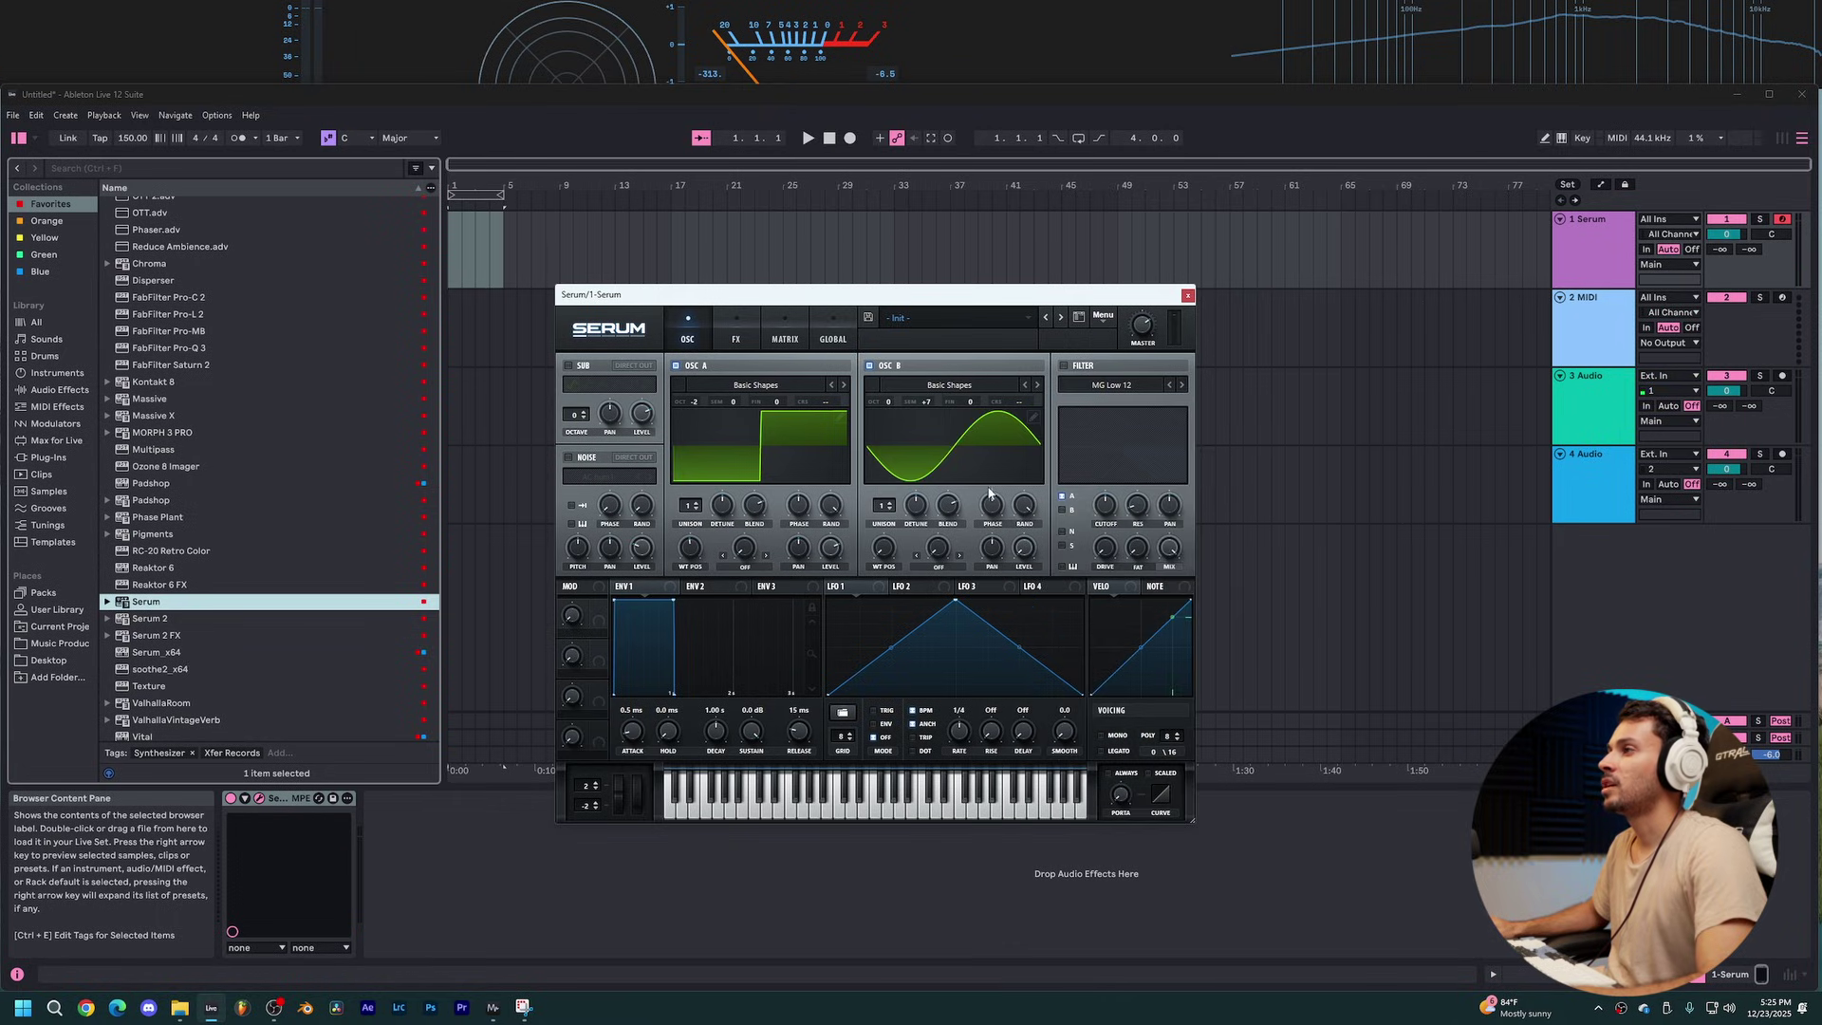
# Step: Set oscillator A's warp mode to FM (From B) and raise the warp amount to audition it
pyautogui.click(722, 569)
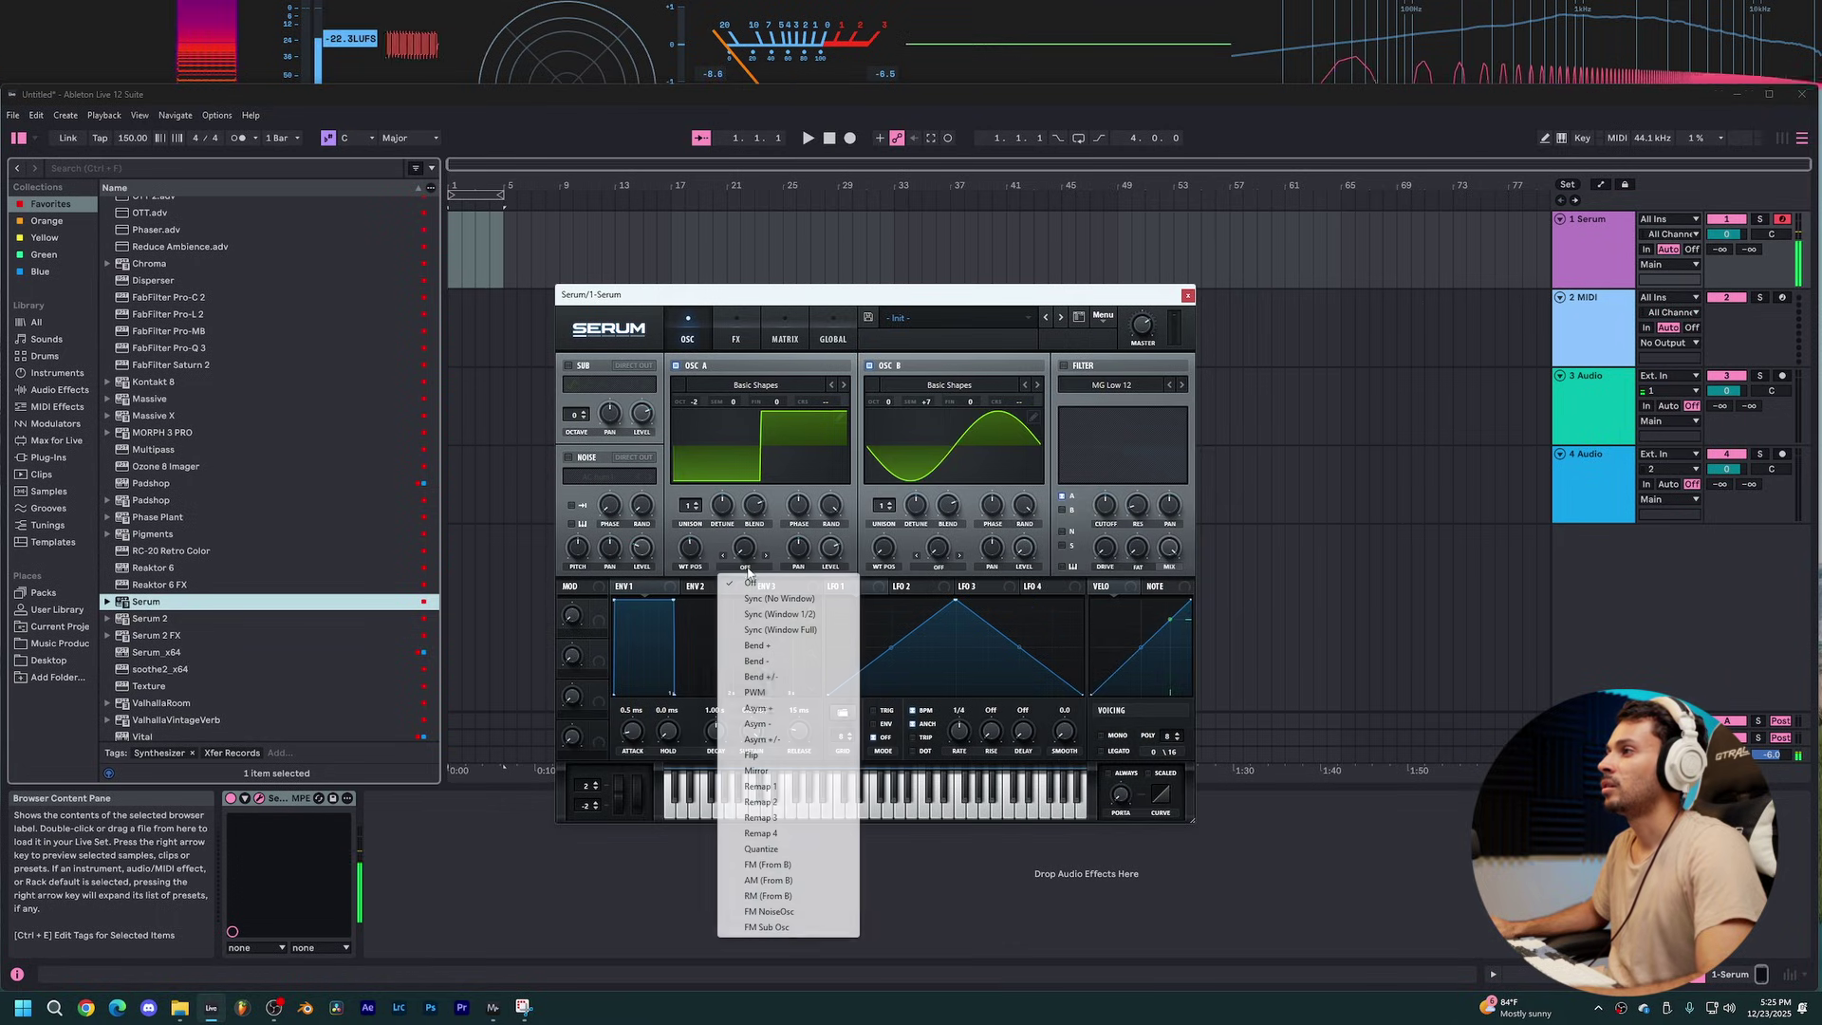
pyautogui.click(805, 865)
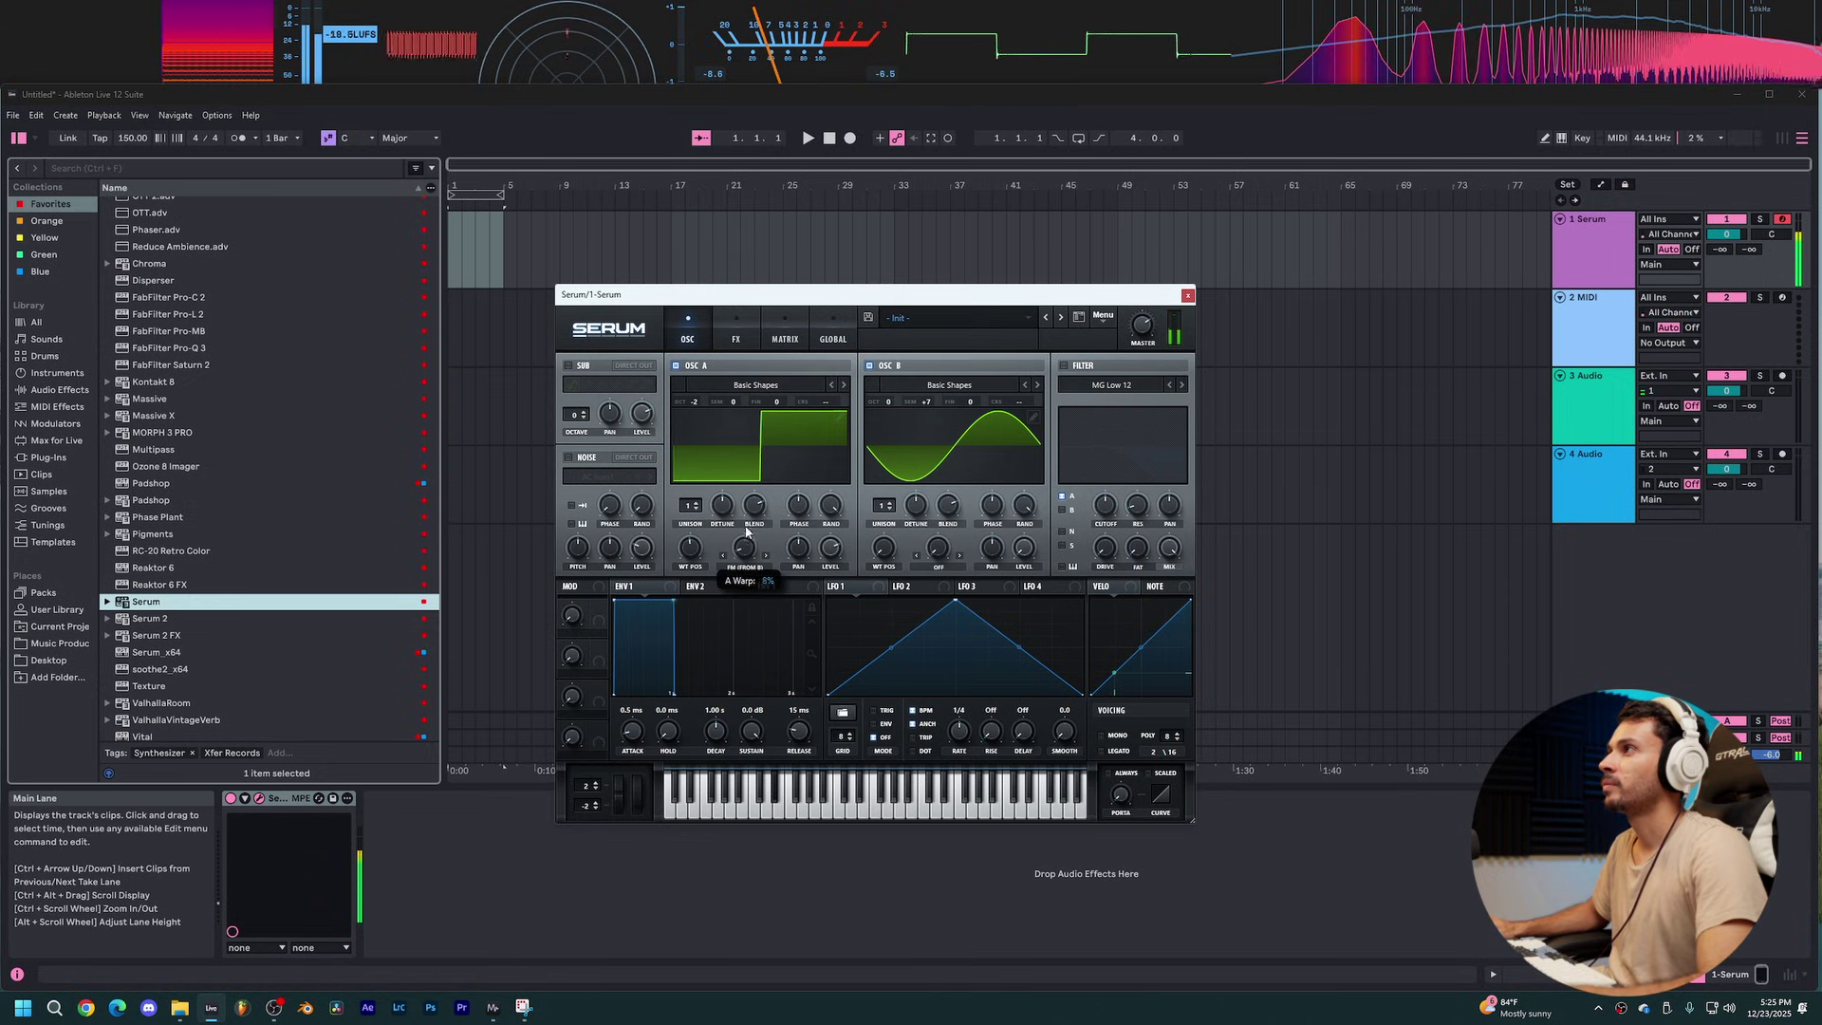
pyautogui.moveTo(746, 533); pyautogui.dragTo(758, 494)
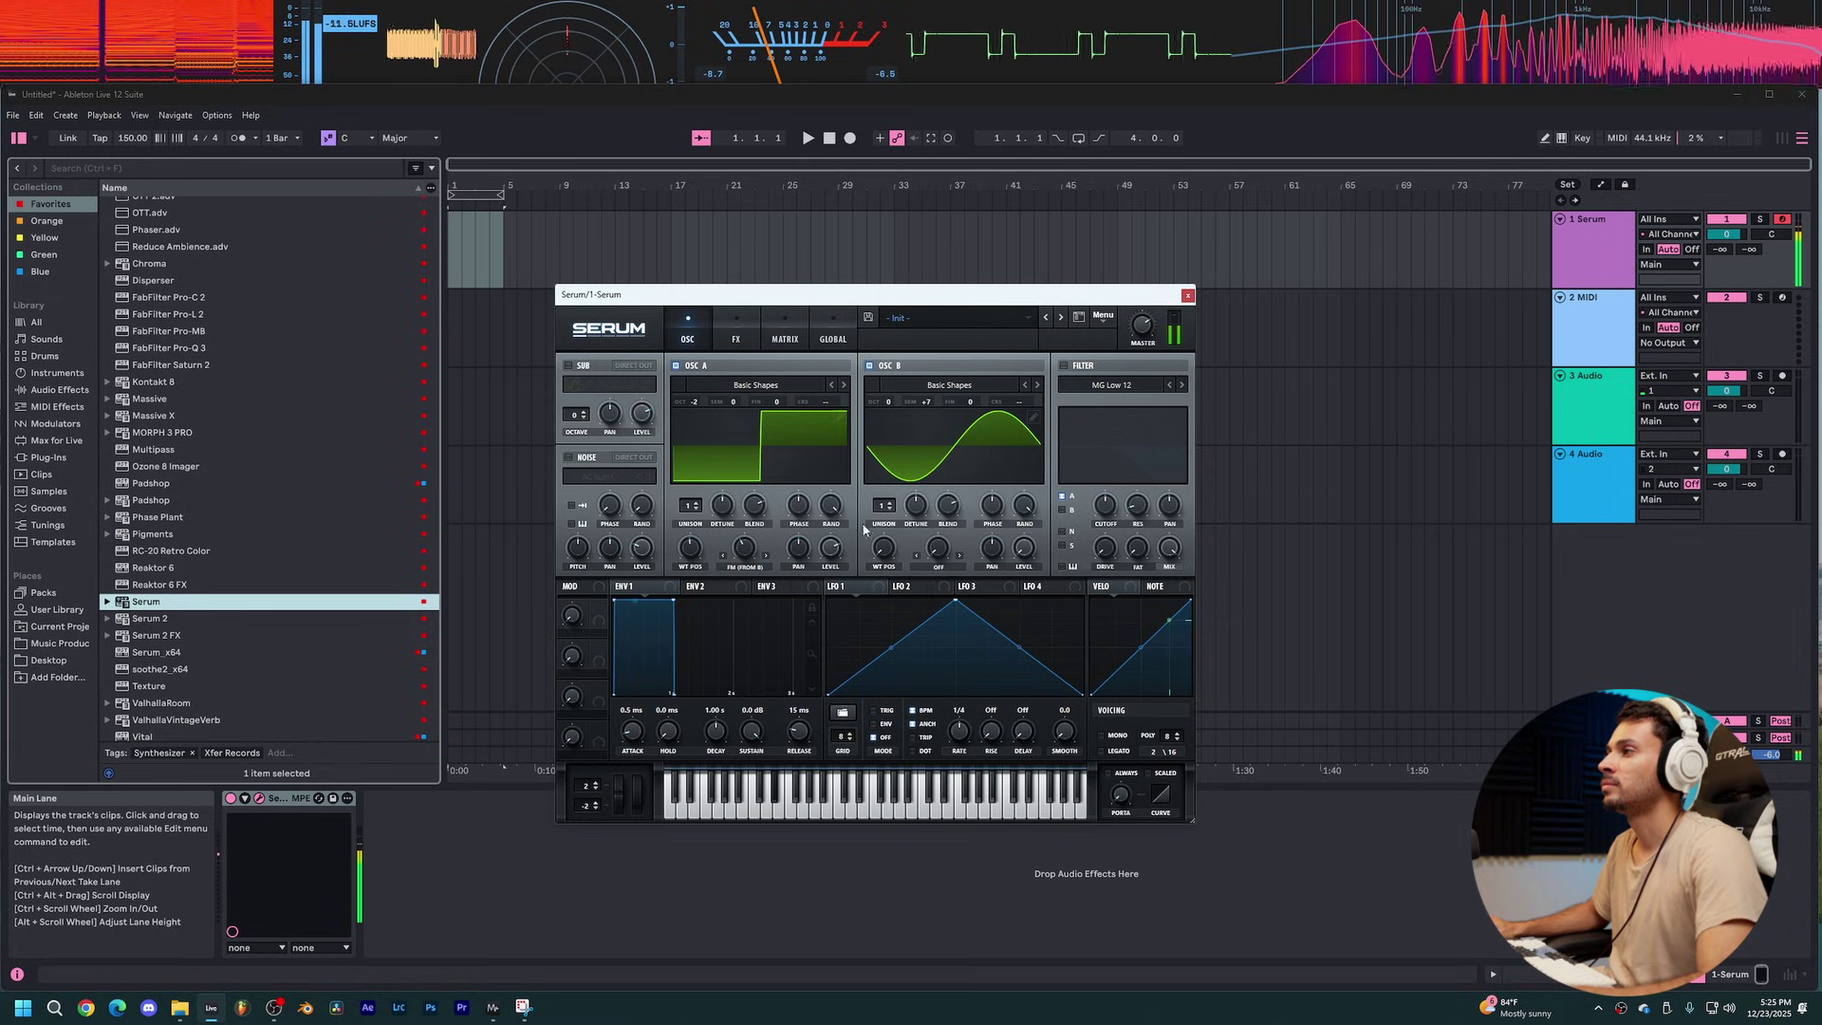
# Step: Turn down the random phase on both oscillators and modulate oscillator A's FM warp amount with LFO 1
pyautogui.moveTo(831, 505); pyautogui.dragTo(835, 638)
pyautogui.moveTo(1024, 504); pyautogui.dragTo(1010, 638)
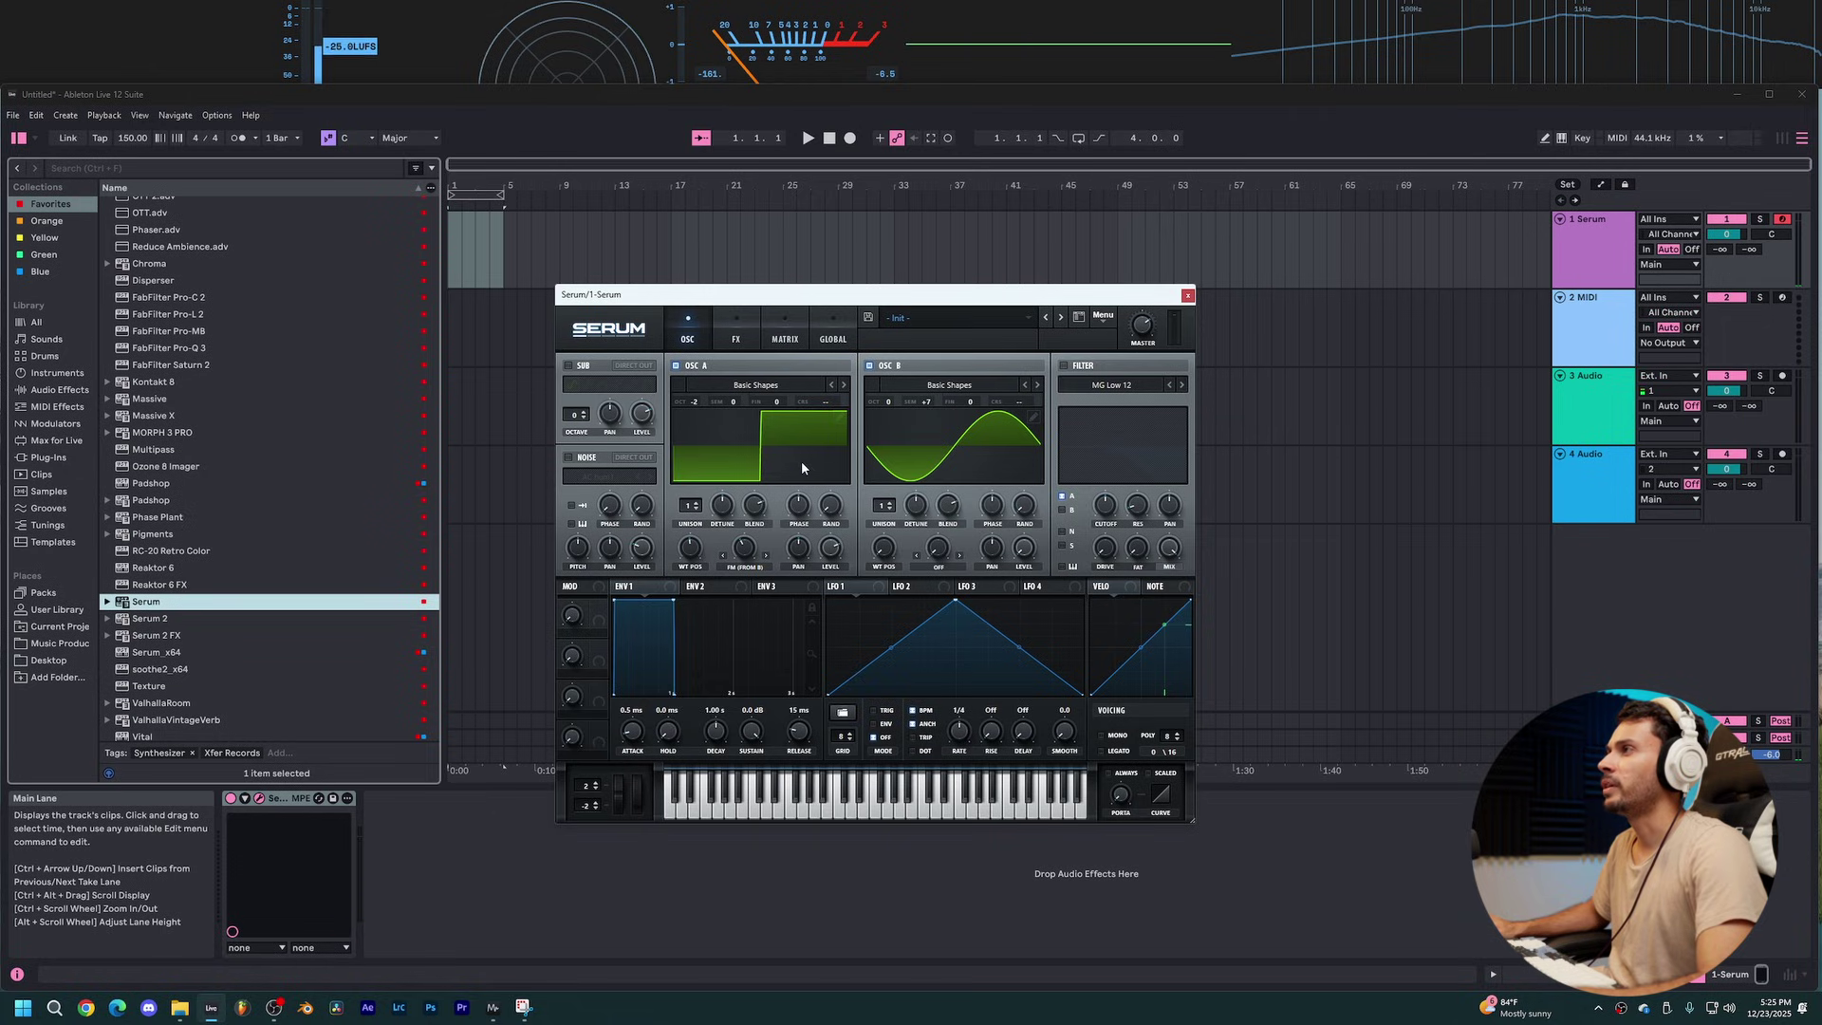
pyautogui.click(762, 503)
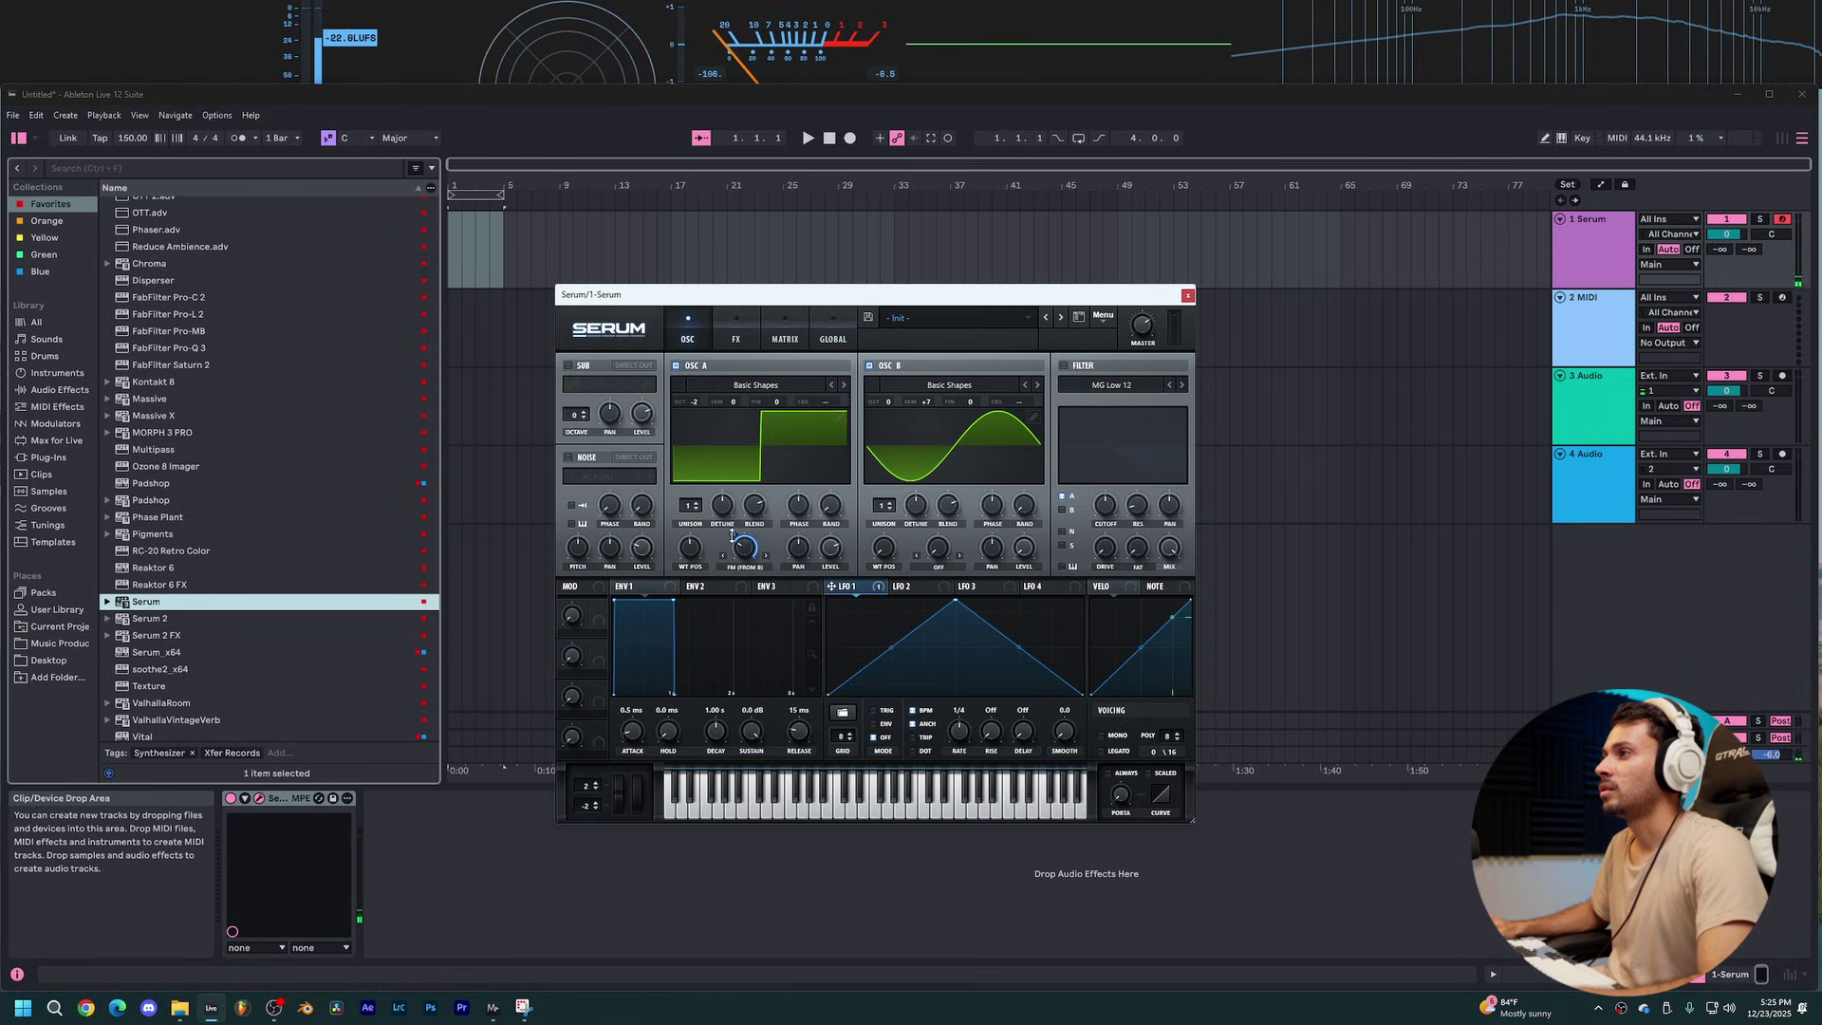
pyautogui.moveTo(733, 537); pyautogui.dragTo(734, 589)
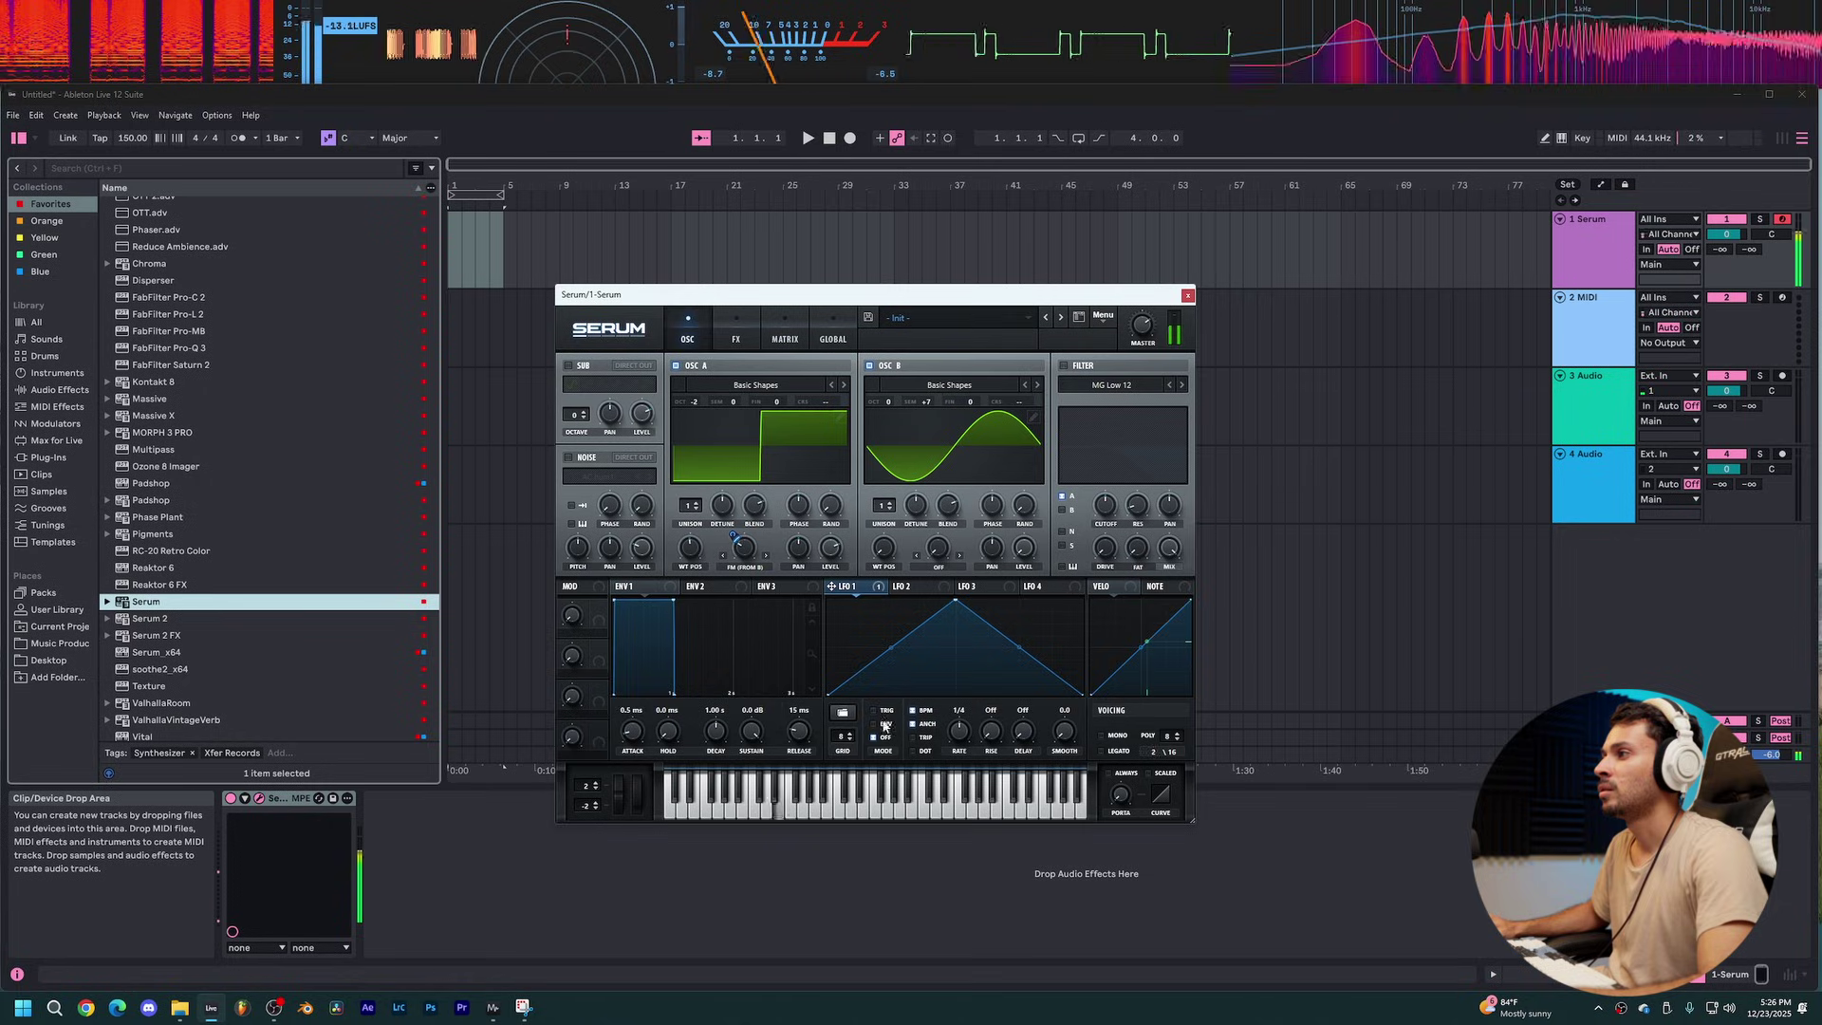
# Step: Set LFO 1 to trigger mode and reshape it into a curved rise with an earlier peak and a shorter fall
pyautogui.click(883, 710)
pyautogui.moveTo(955, 600)
pyautogui.mouseDown()
pyautogui.moveTo(891, 584)
pyautogui.moveTo(956, 581)
pyautogui.mouseUp()
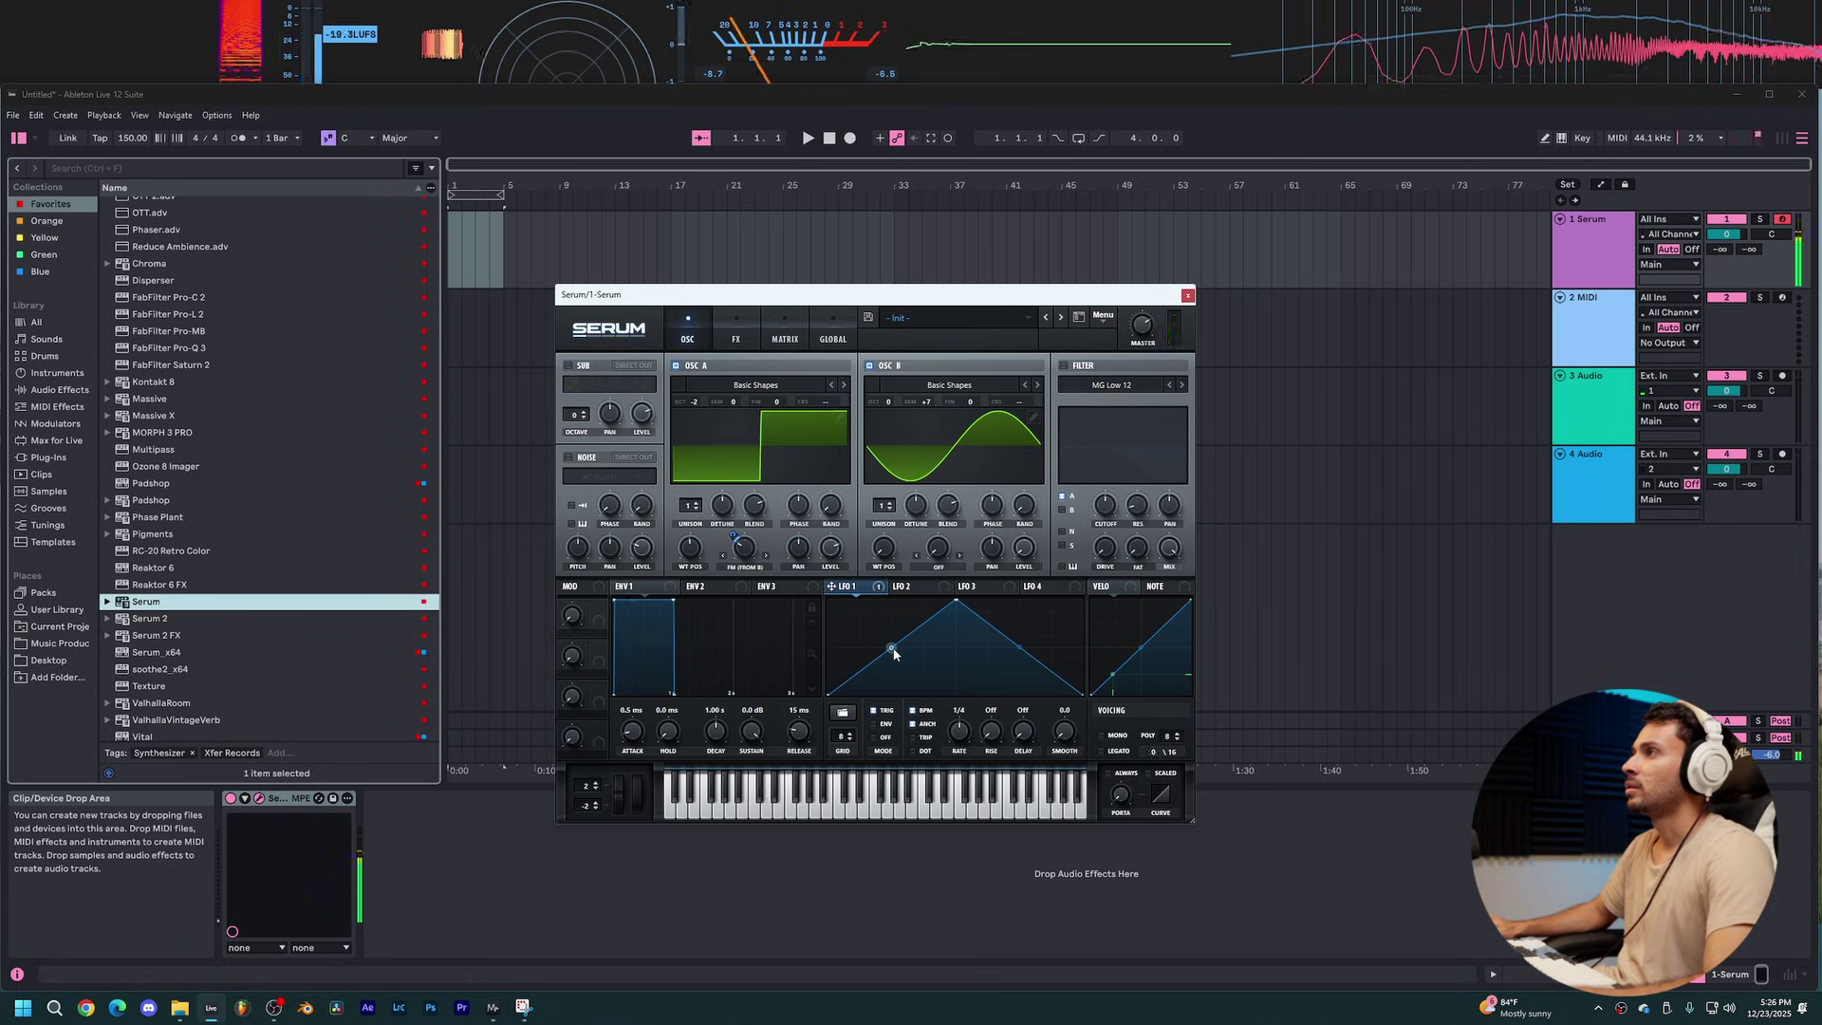
pyautogui.moveTo(891, 648); pyautogui.dragTo(893, 669)
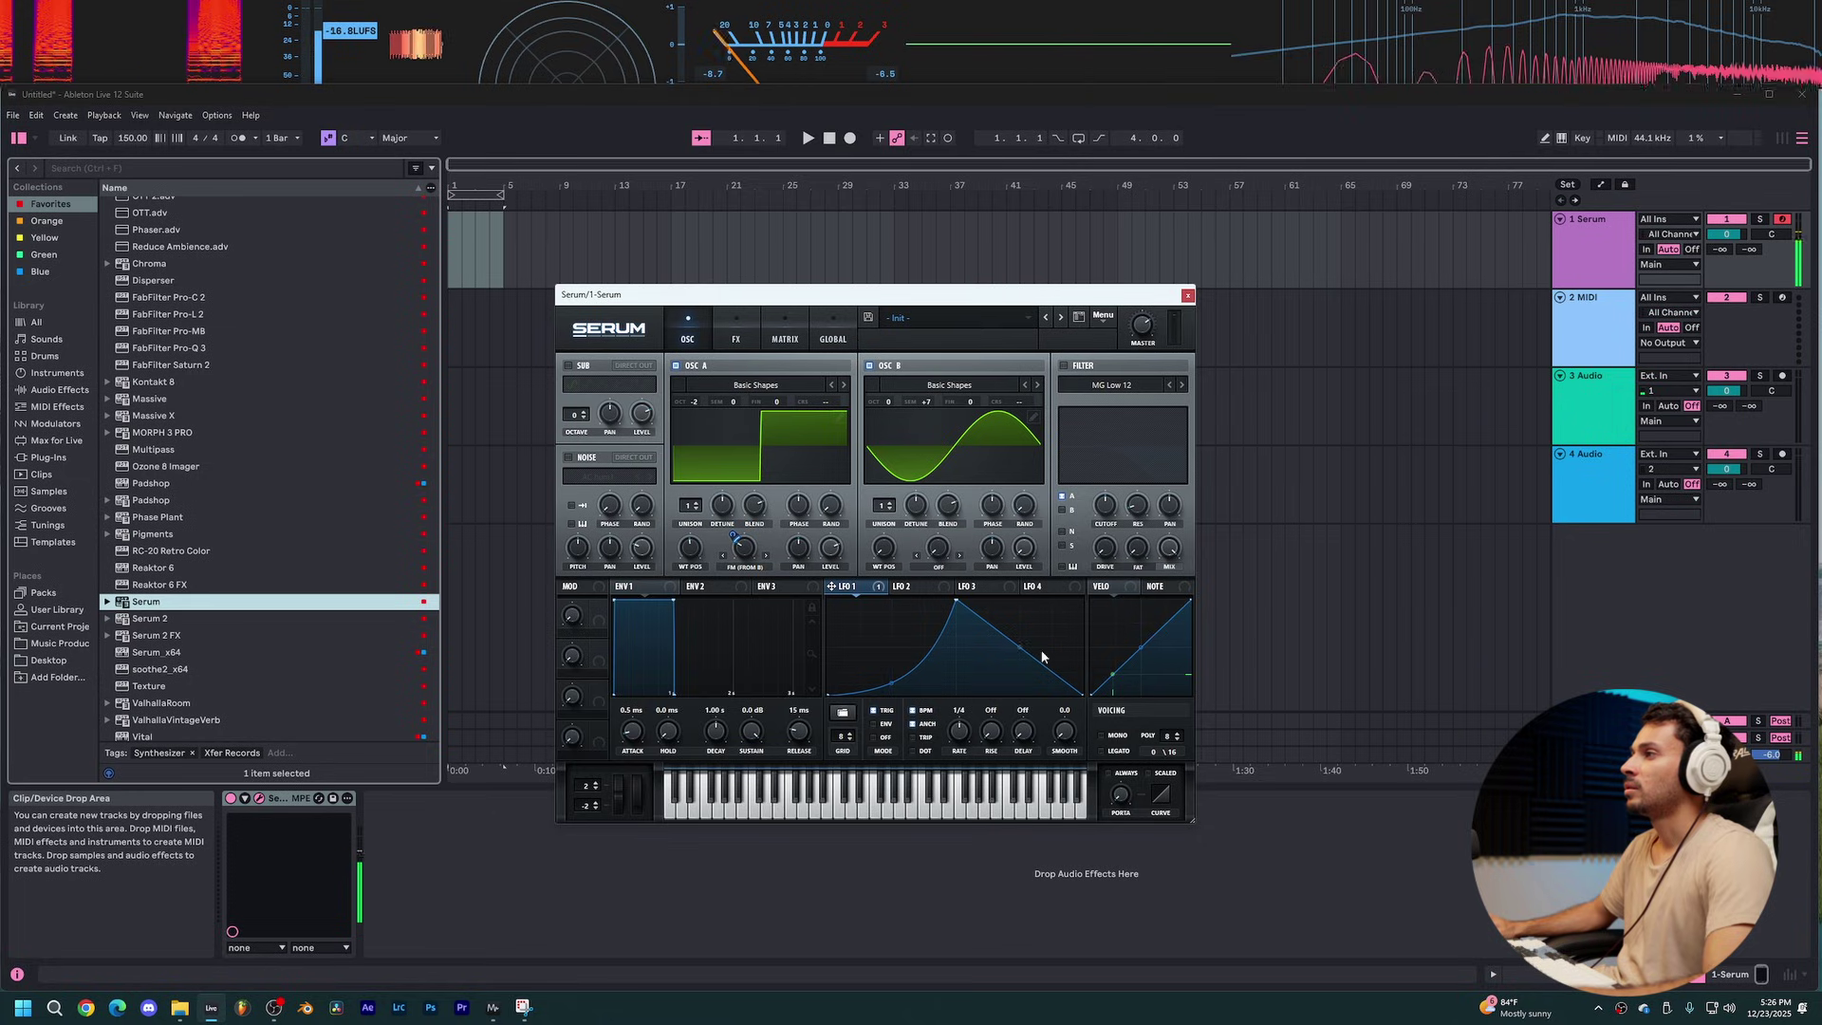
pyautogui.moveTo(1082, 695); pyautogui.dragTo(1041, 695)
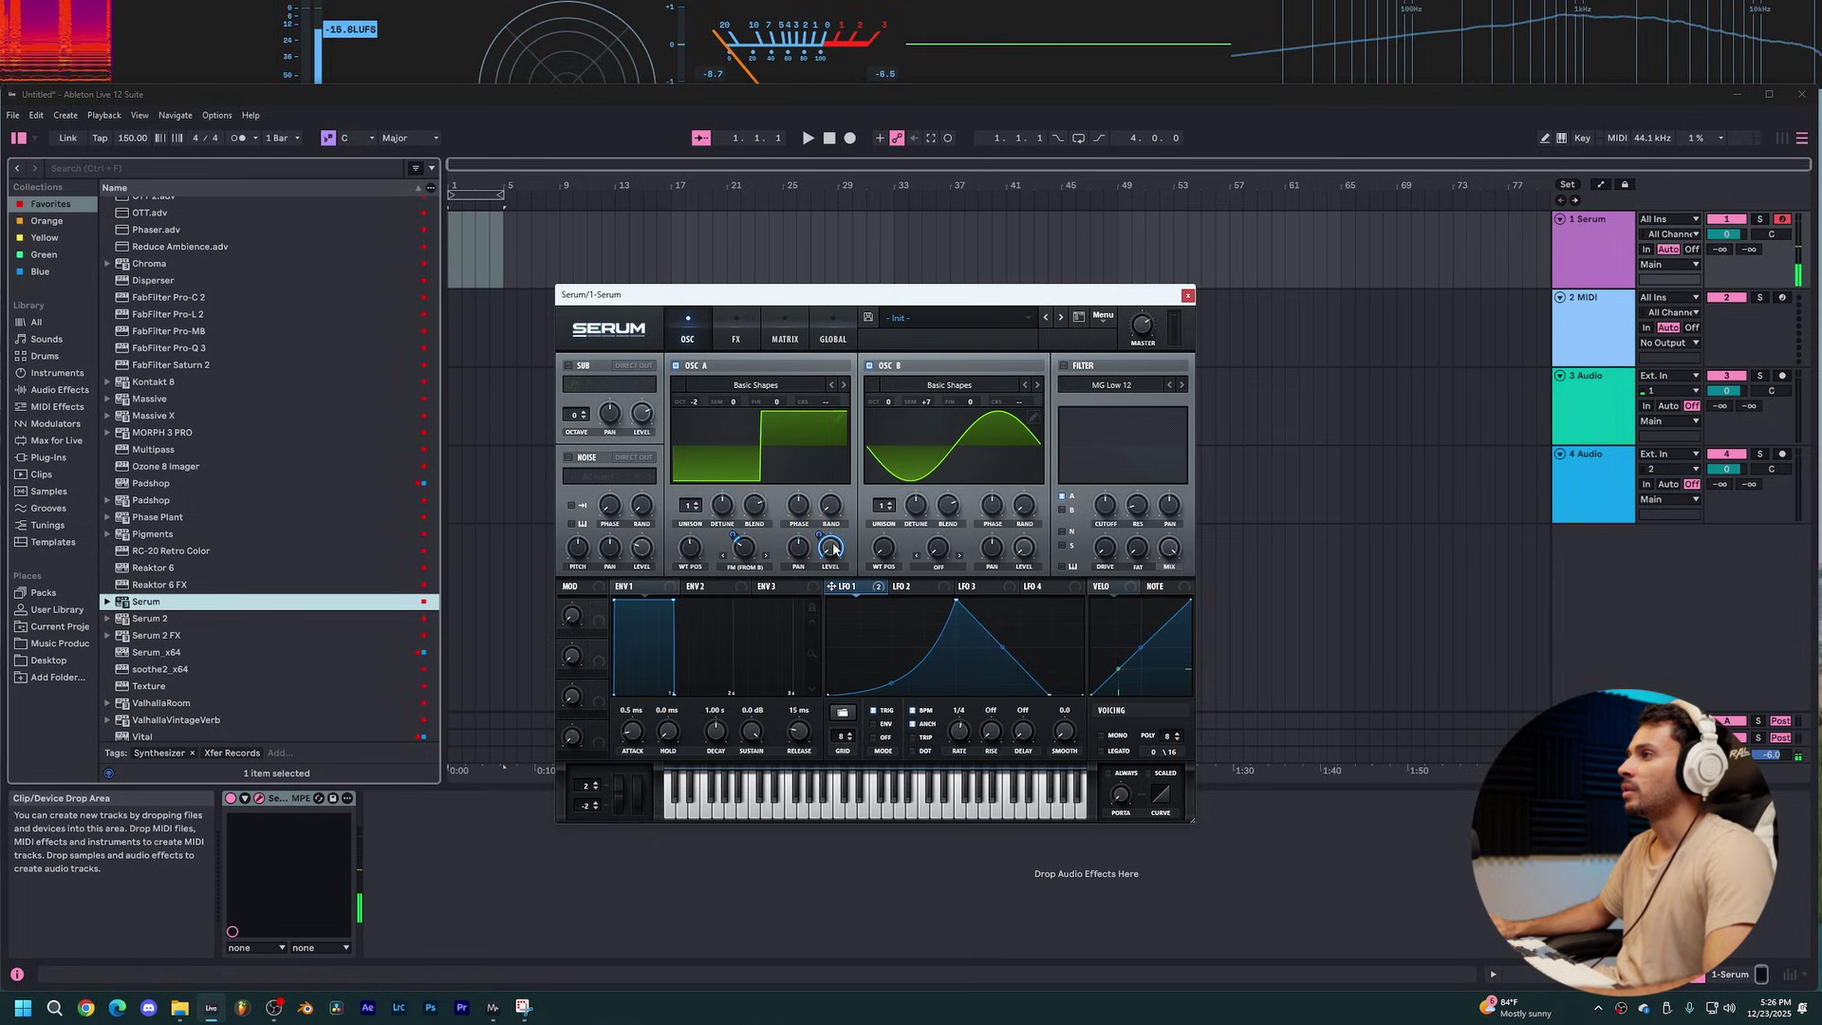
pyautogui.moveTo(955, 601); pyautogui.dragTo(925, 579)
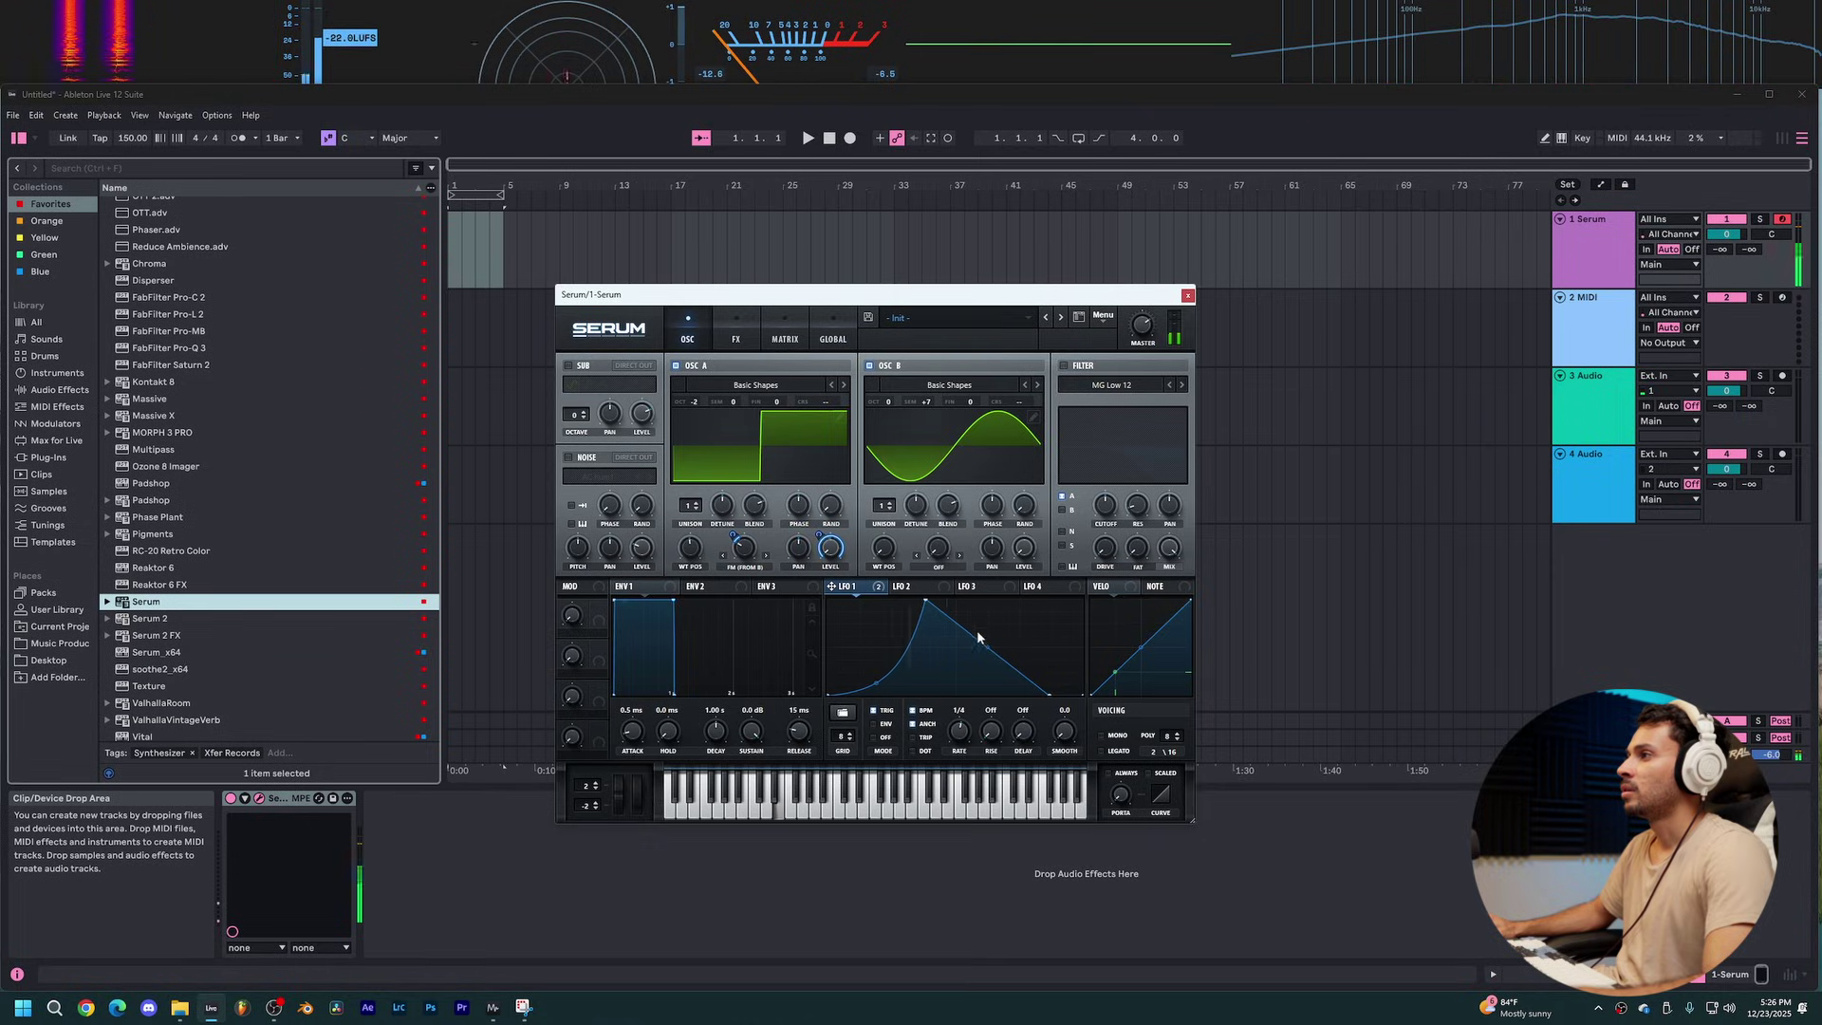
pyautogui.moveTo(1048, 696); pyautogui.dragTo(1023, 709)
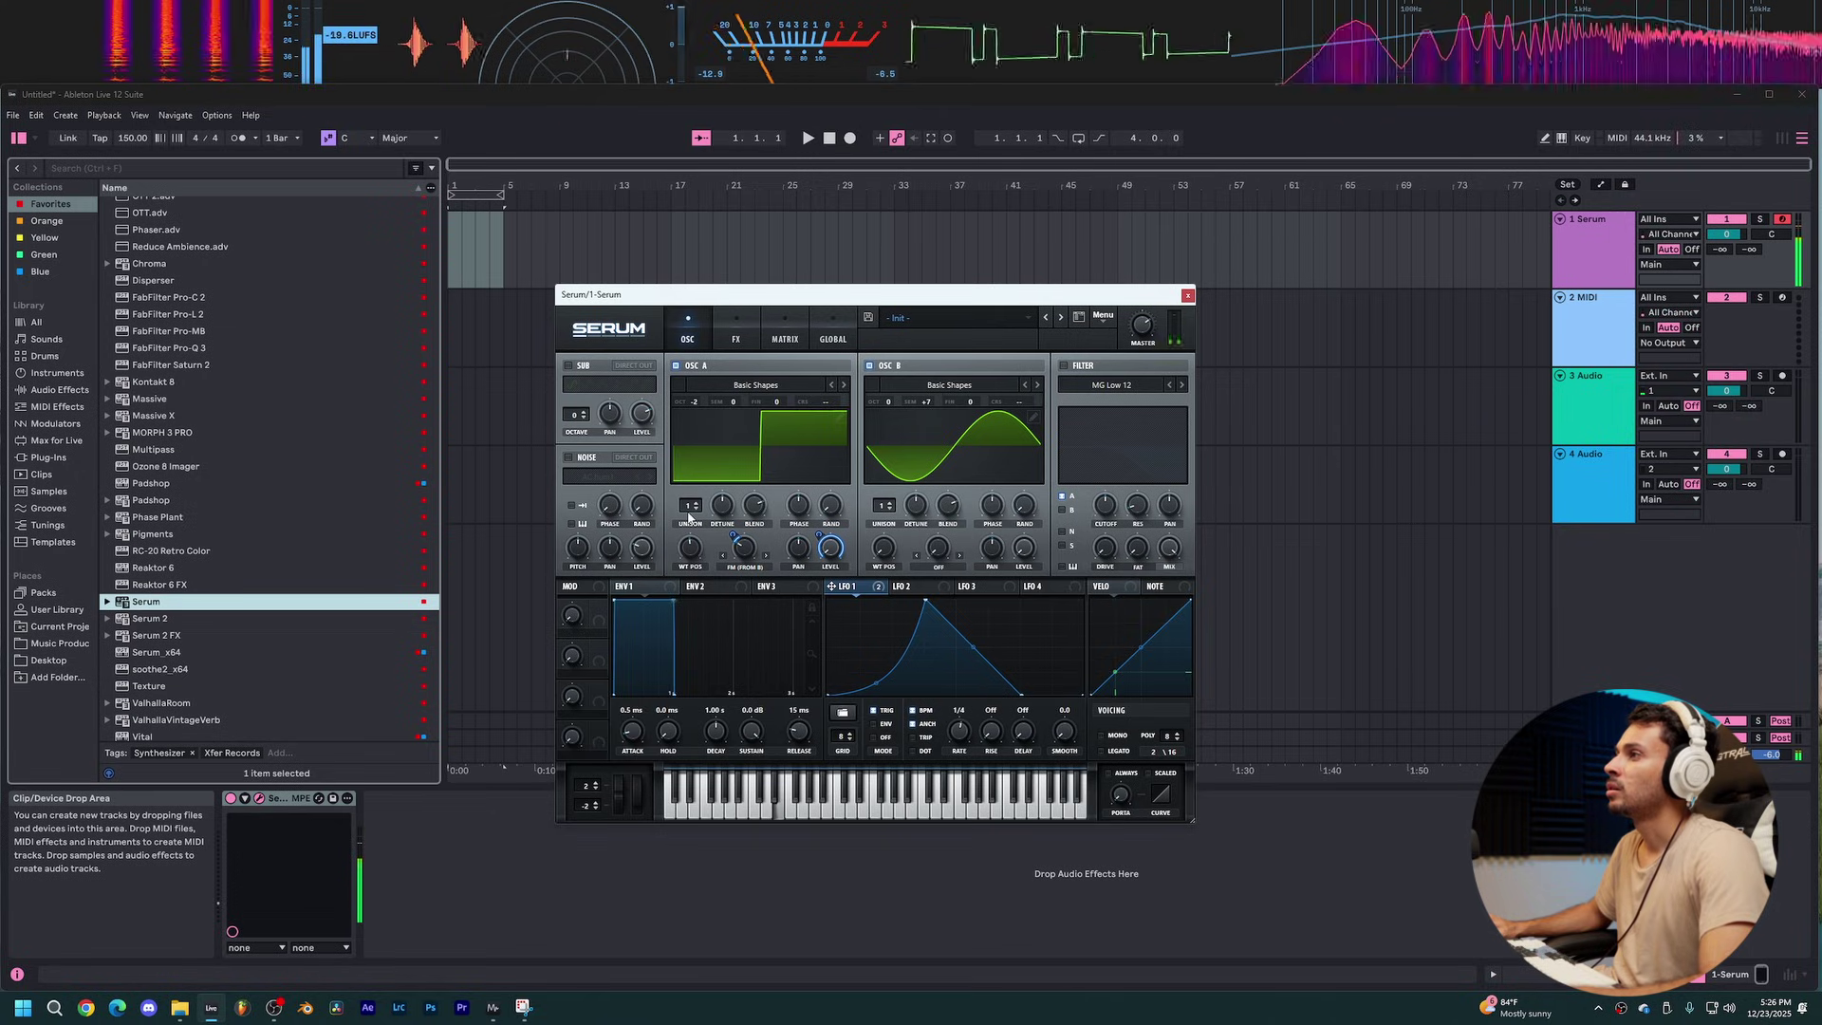
# Step: Set unison to 16 voices on oscillators A and B, and visit the global settings before returning to the oscillators
pyautogui.moveTo(694, 513); pyautogui.dragTo(697, 490)
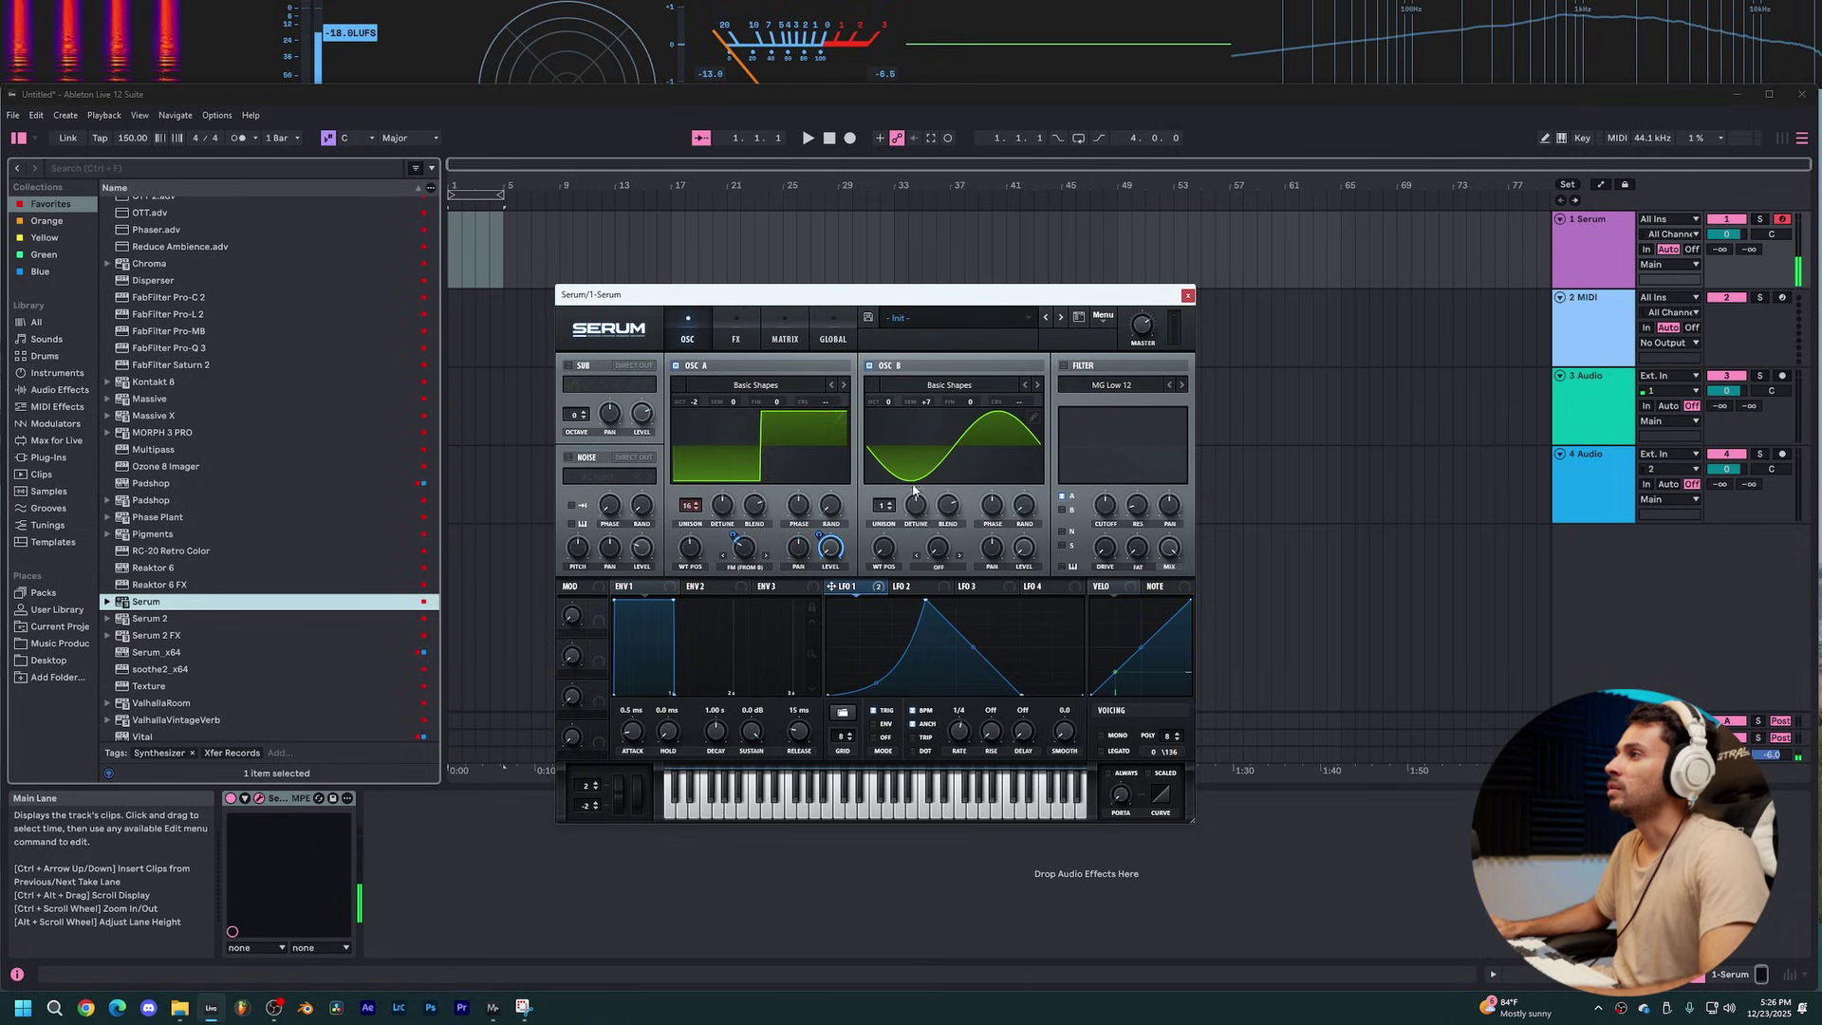
pyautogui.click(834, 339)
pyautogui.click(692, 325)
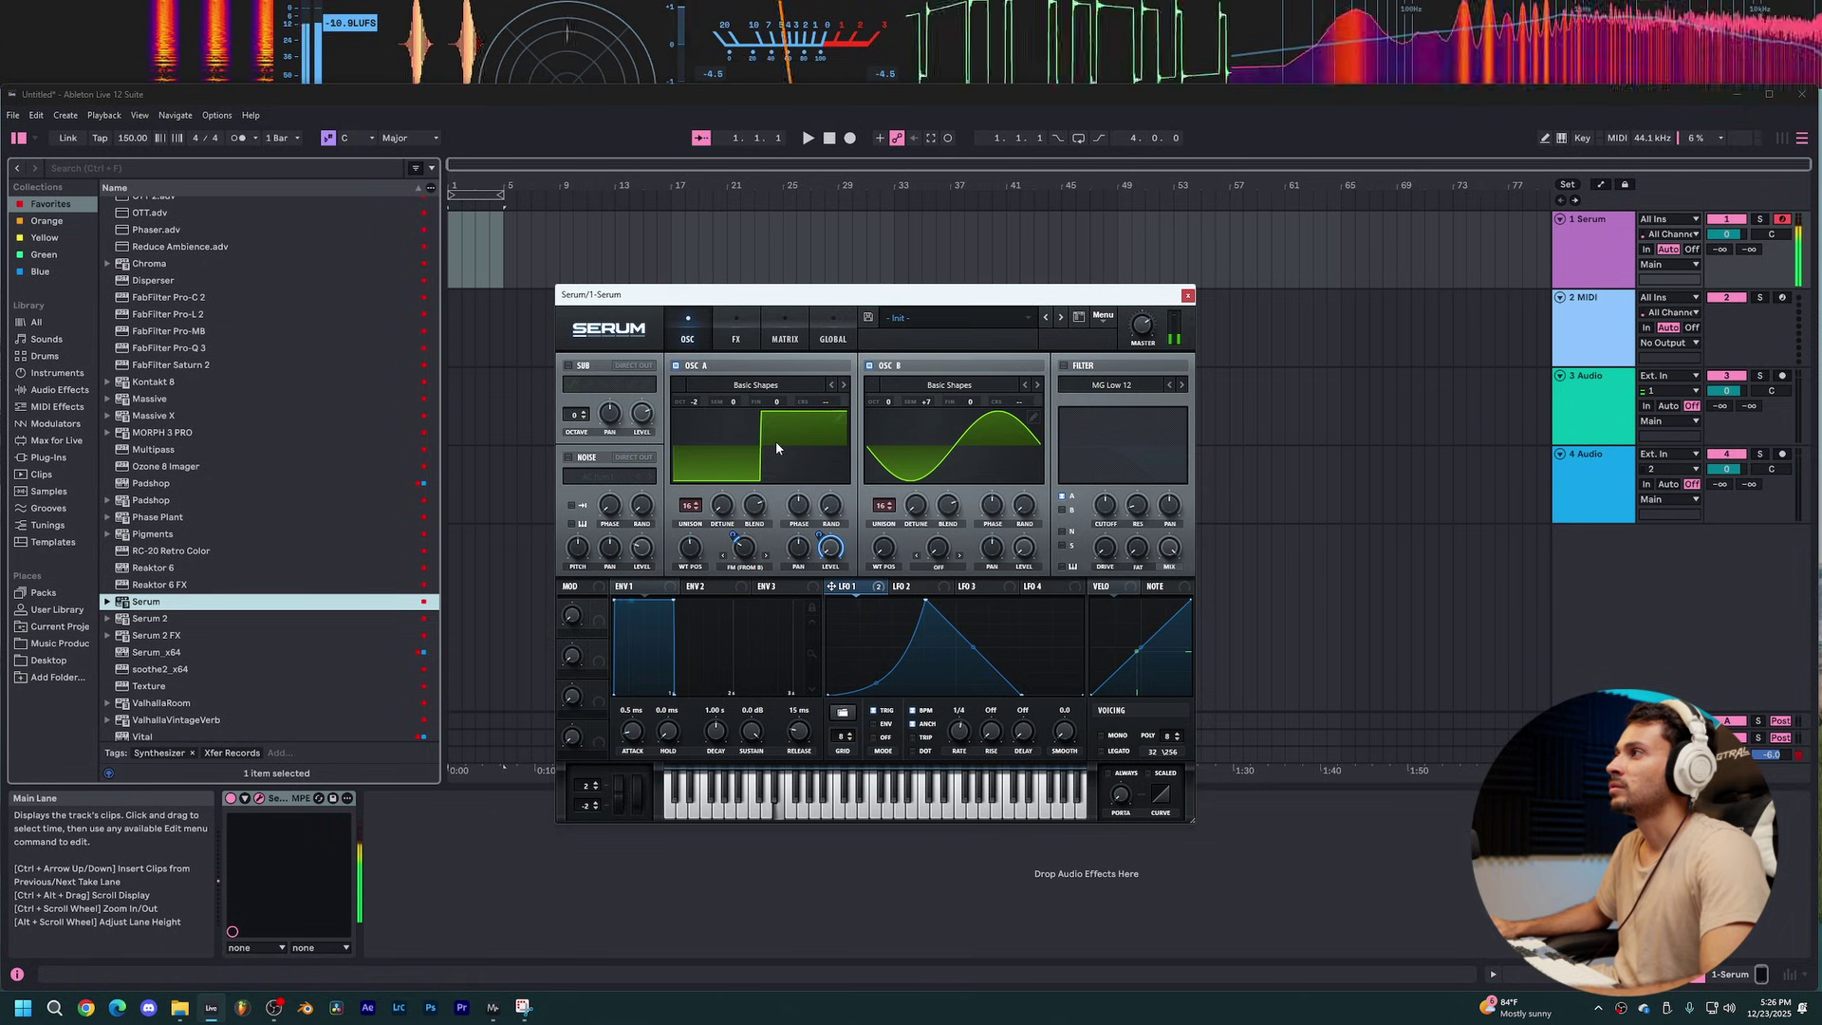
# Step: Move oscillator B's wavetable position to the square wave and set its octave to 0
pyautogui.moveTo(906, 563); pyautogui.dragTo(901, 493)
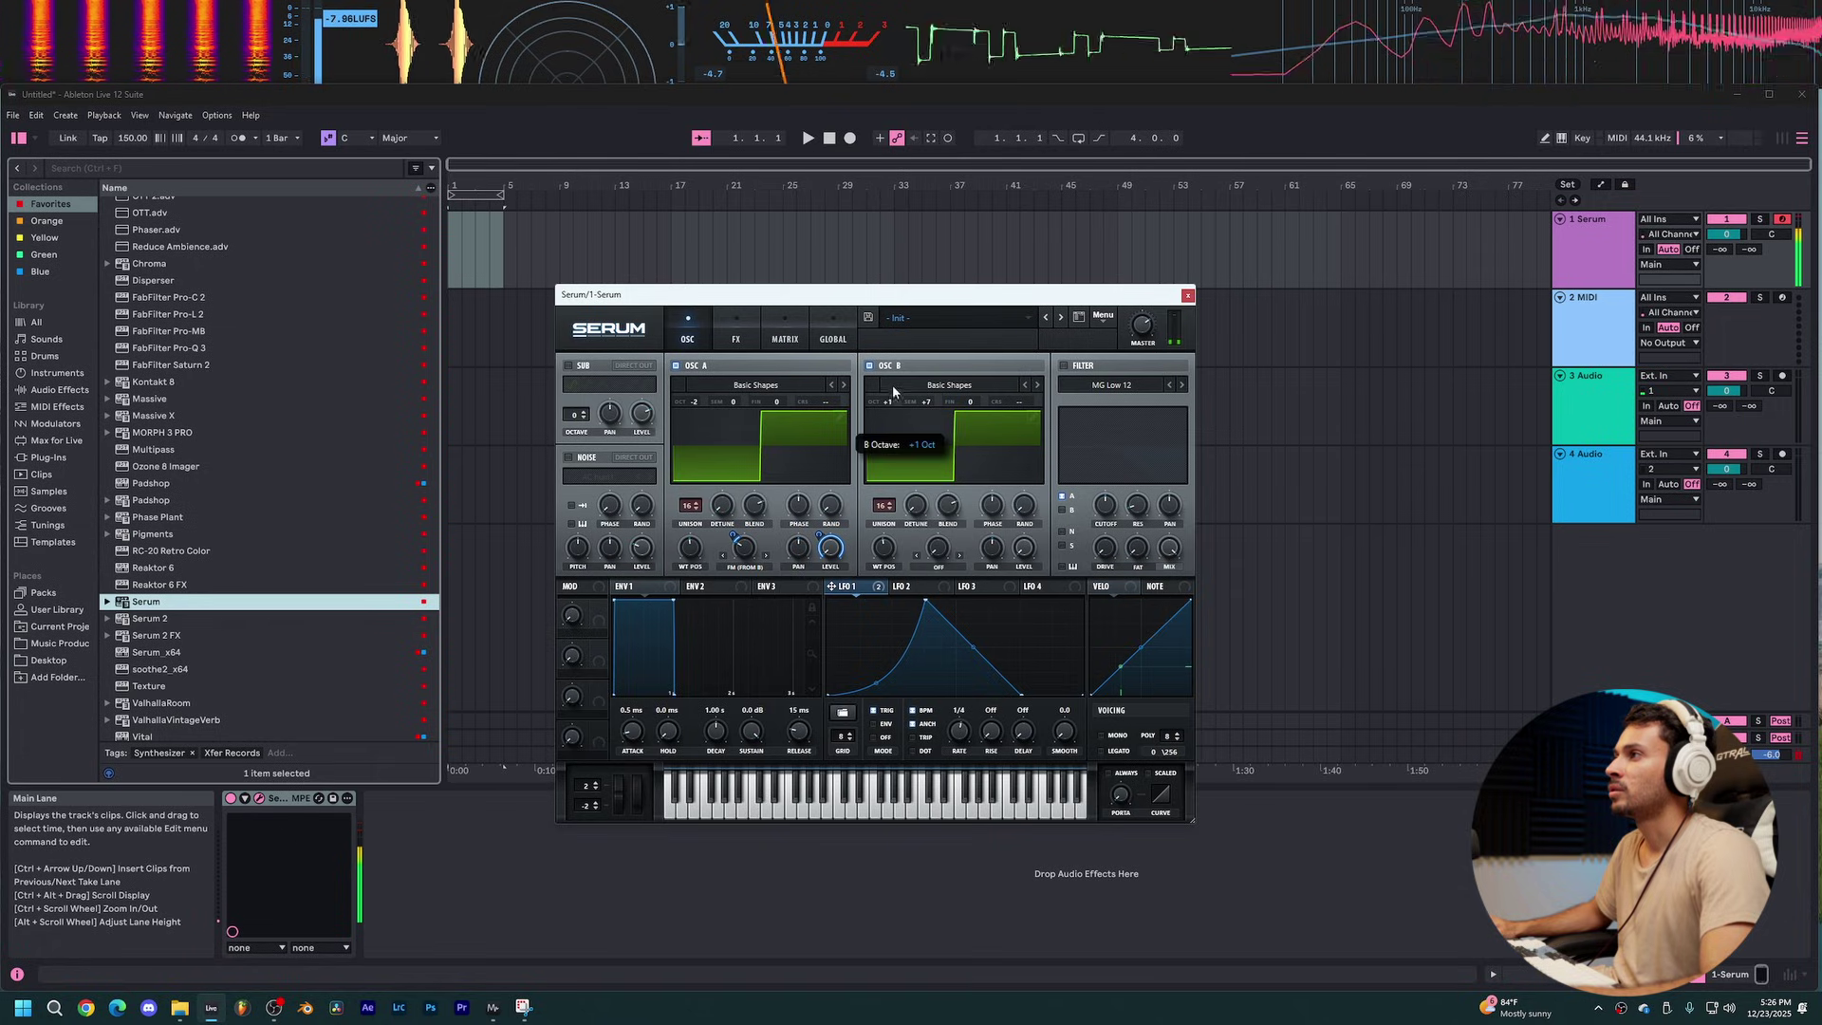
pyautogui.moveTo(892, 380); pyautogui.dragTo(882, 419)
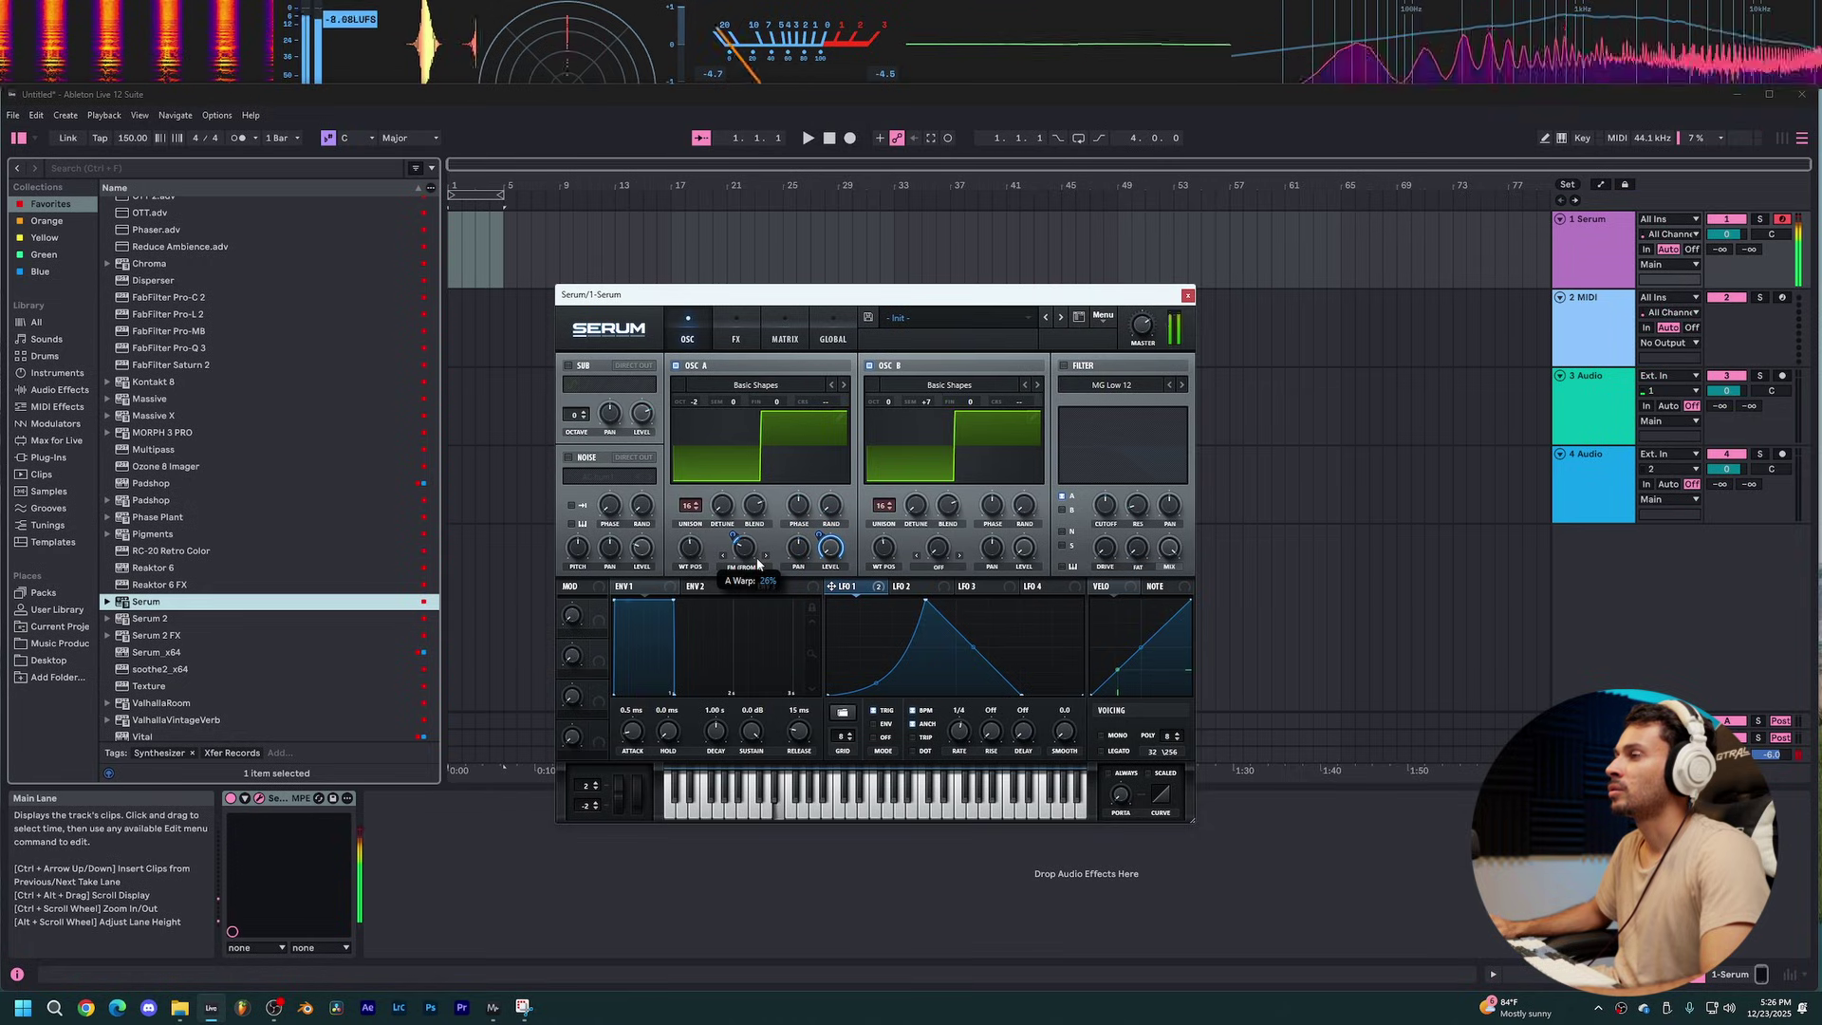
# Step: Enable the filter and set its type to HP 12
pyautogui.click(1070, 384)
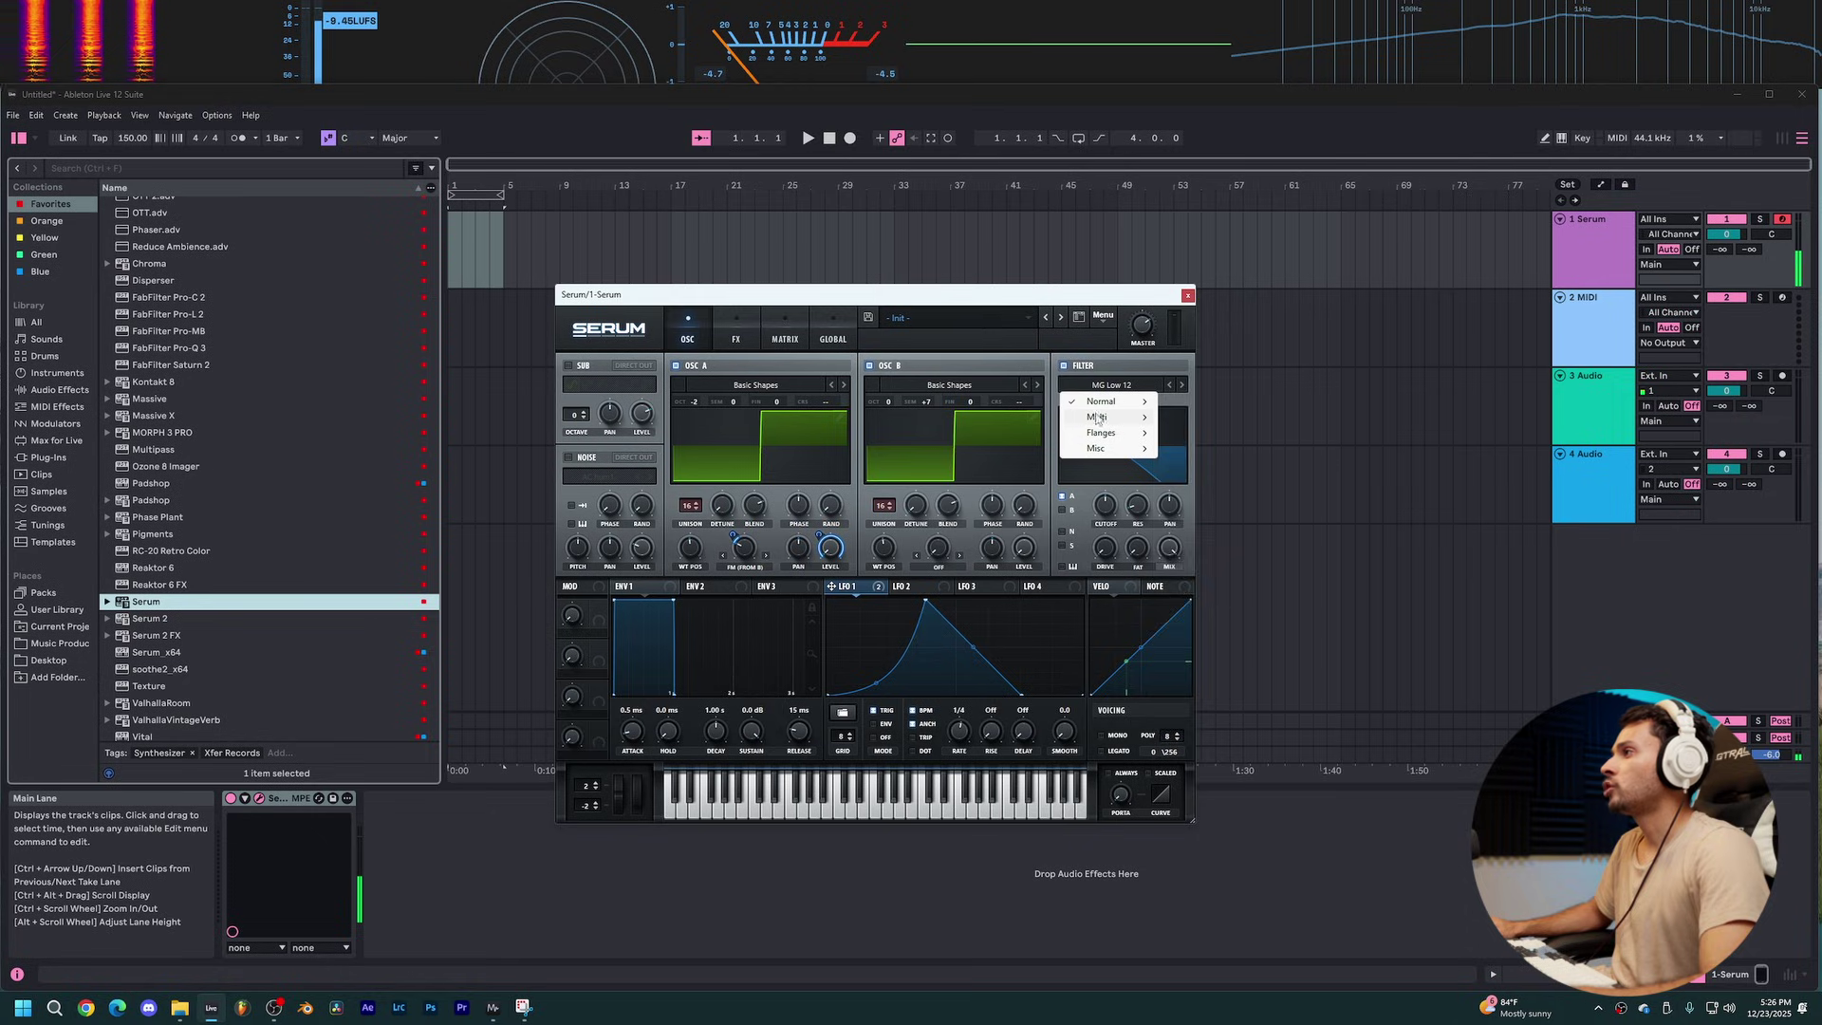
pyautogui.moveTo(1101, 402)
pyautogui.click(1225, 512)
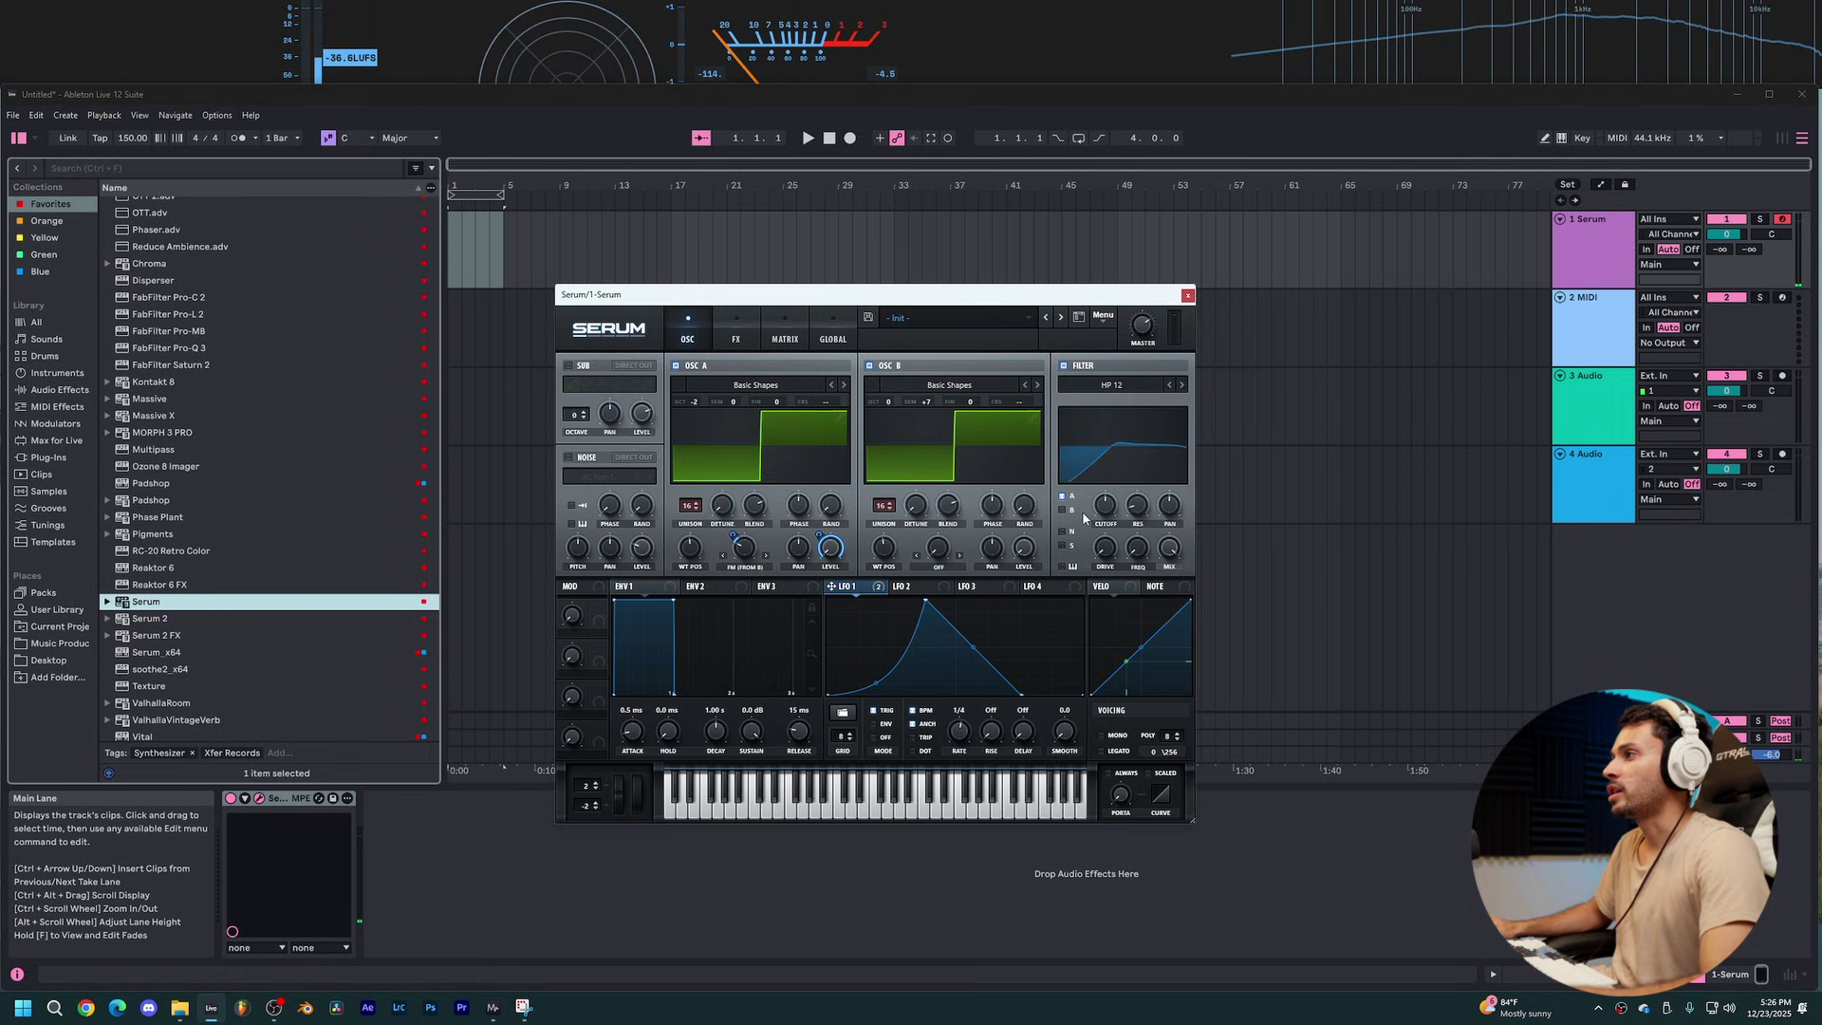
# Step: Adjust the filter's cutoff and resonance, and modulate its cutoff and secondary frequency with LFO 1
pyautogui.moveTo(1108, 516)
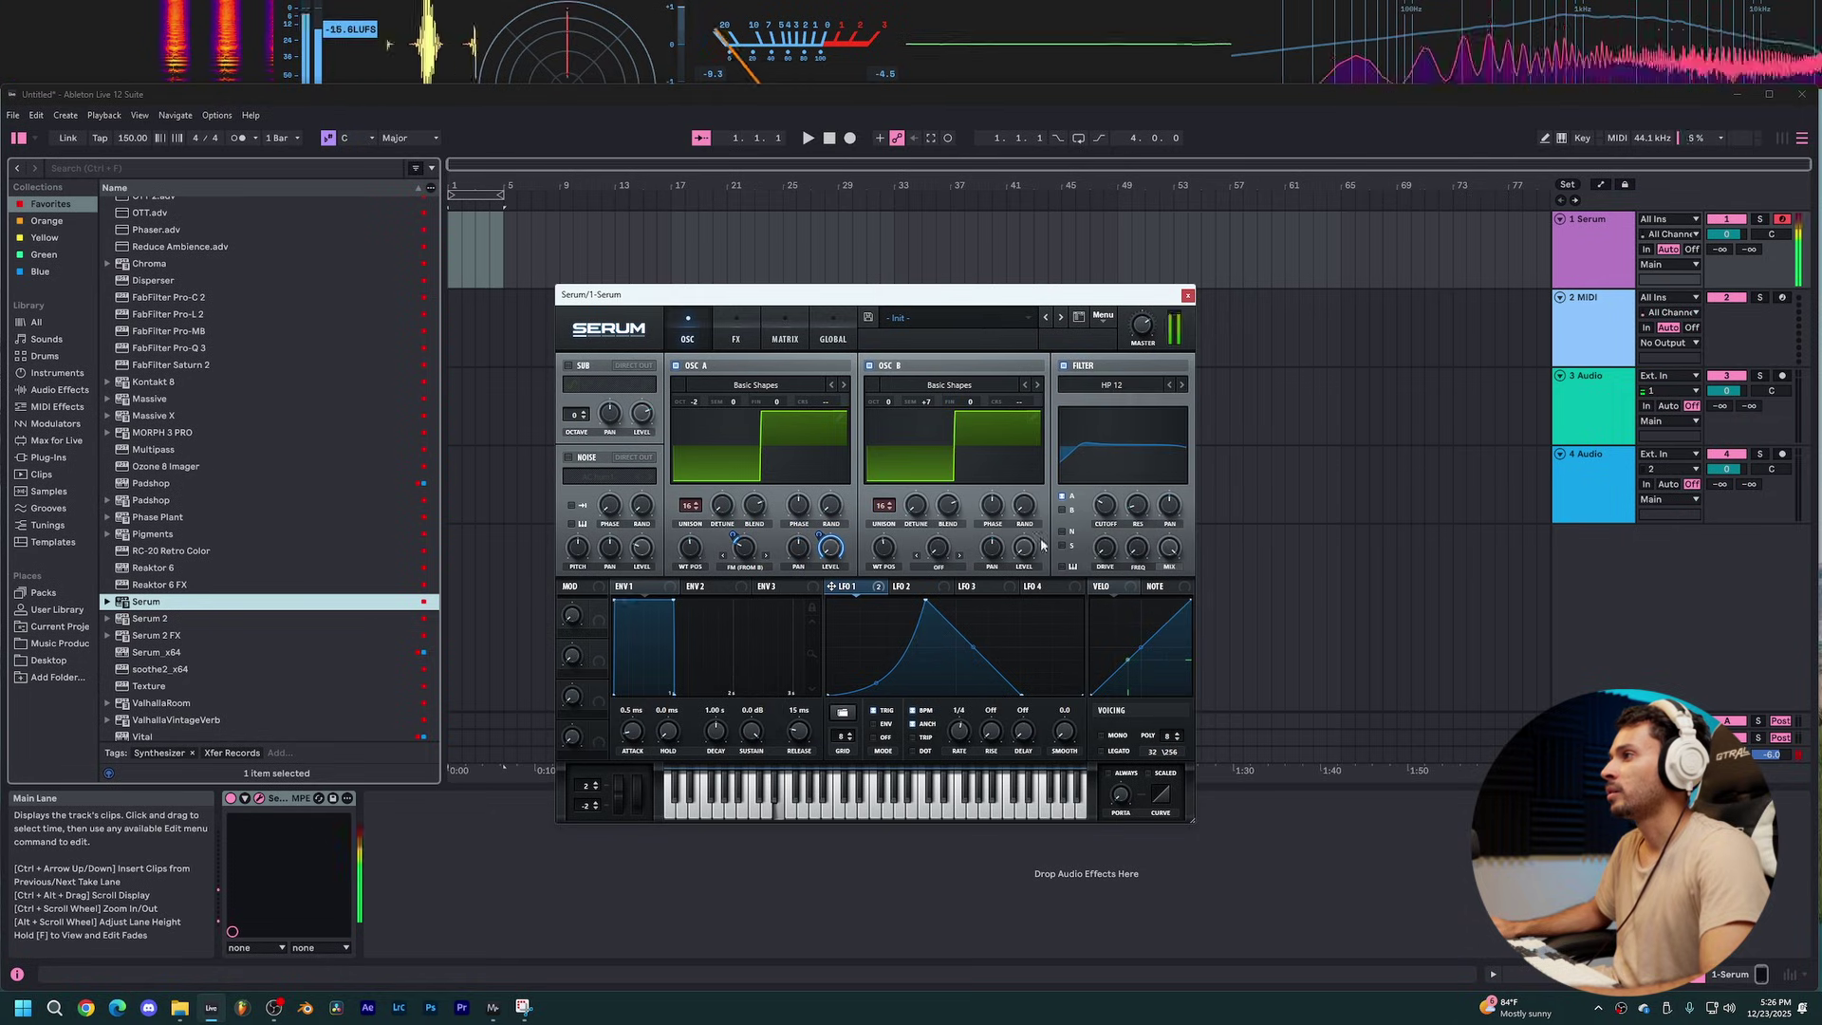
pyautogui.moveTo(1147, 494); pyautogui.dragTo(1165, 431)
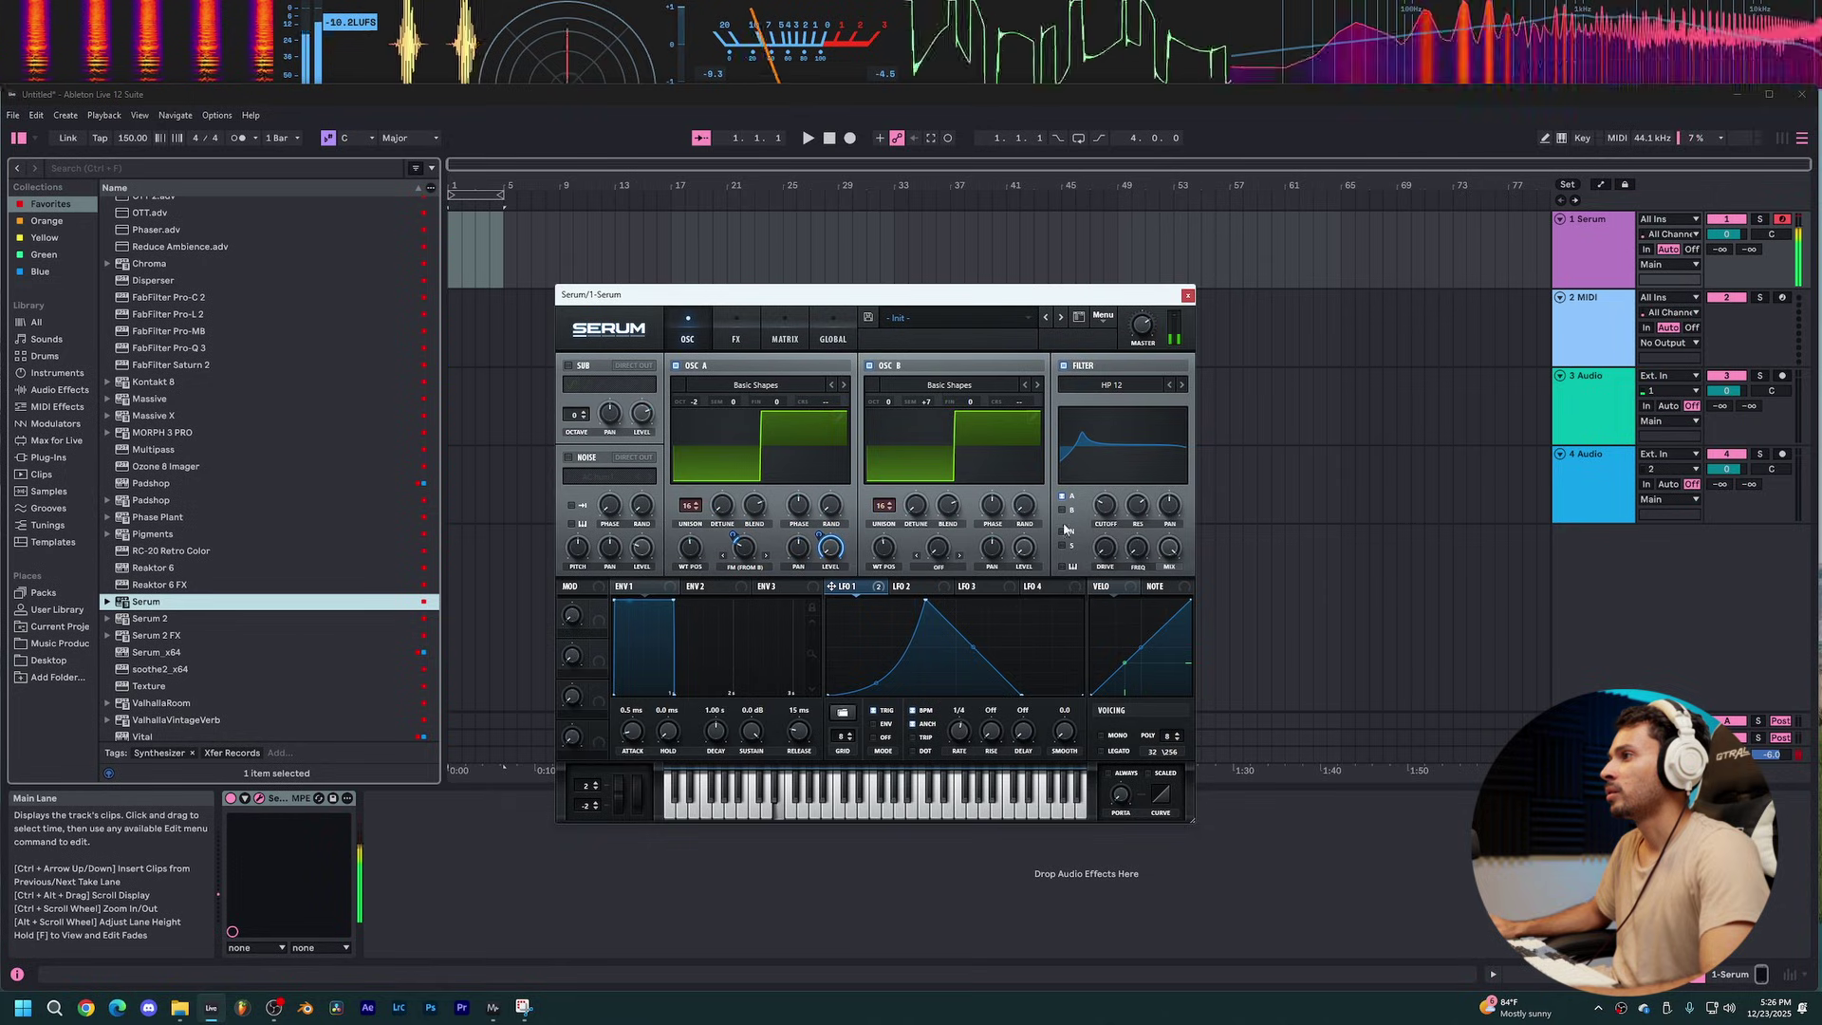
pyautogui.moveTo(1110, 506); pyautogui.dragTo(1102, 529)
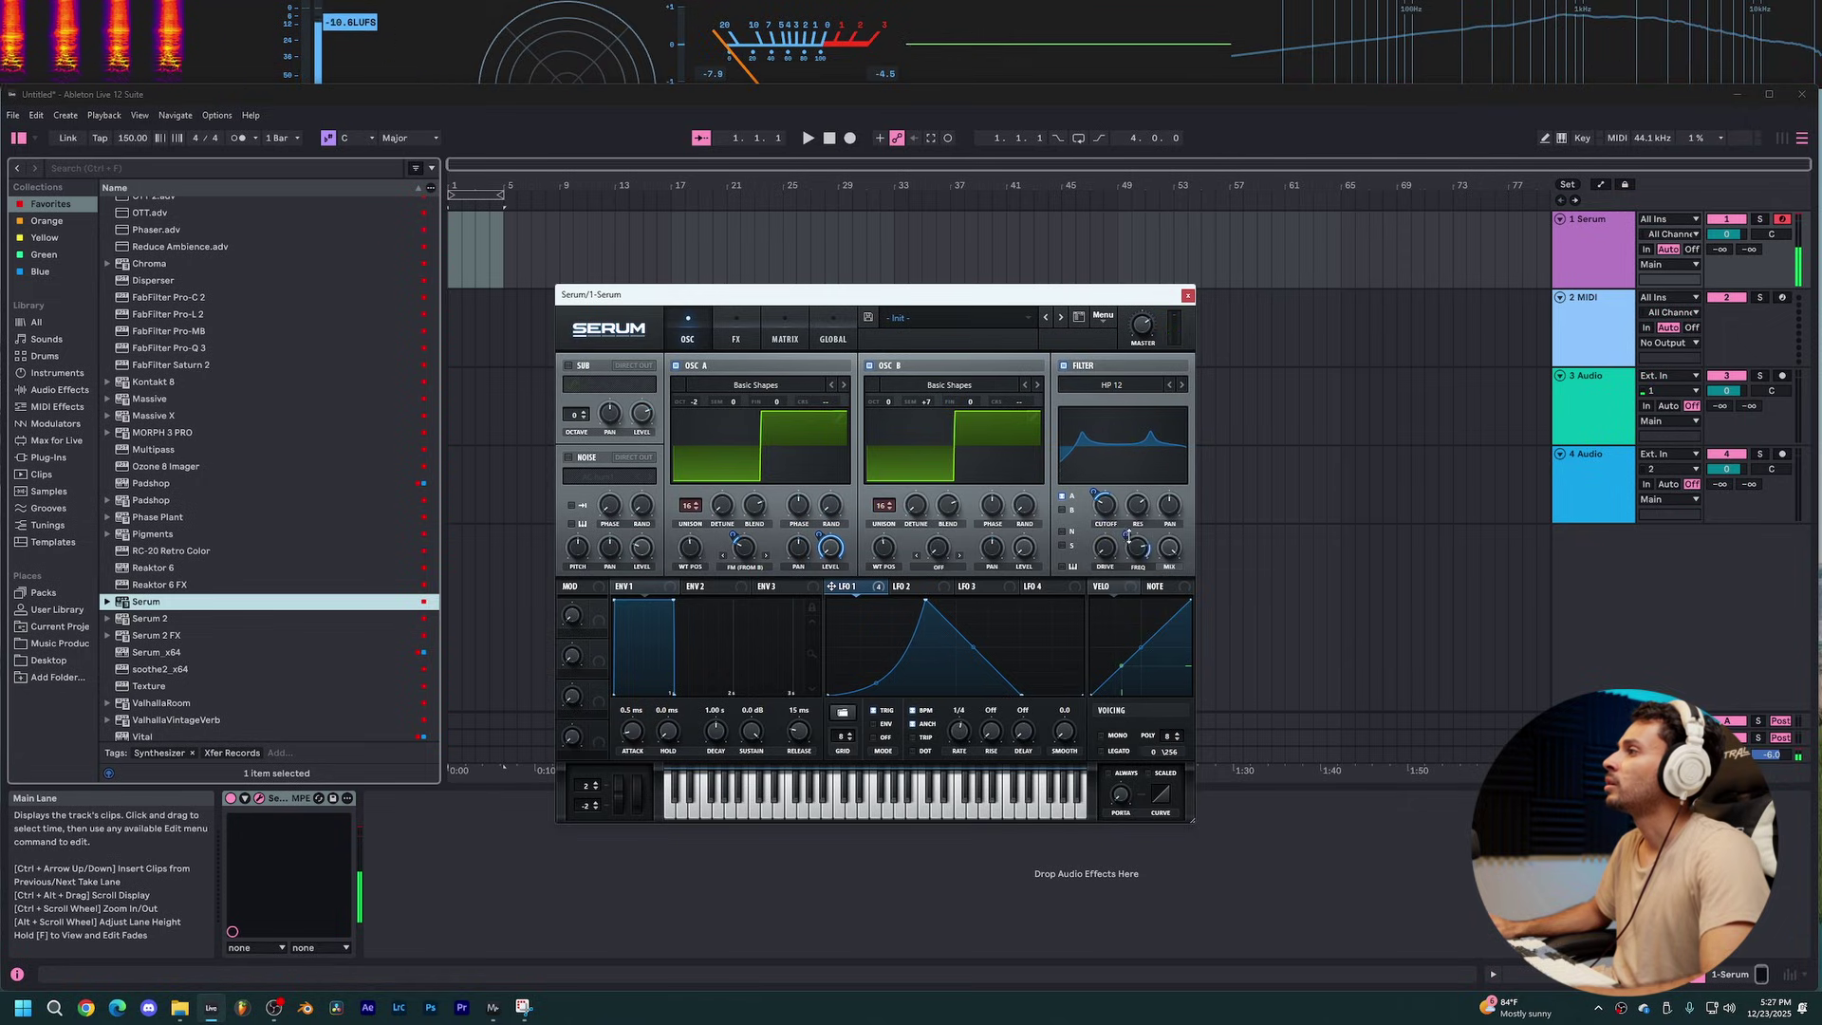
pyautogui.moveTo(1131, 573)
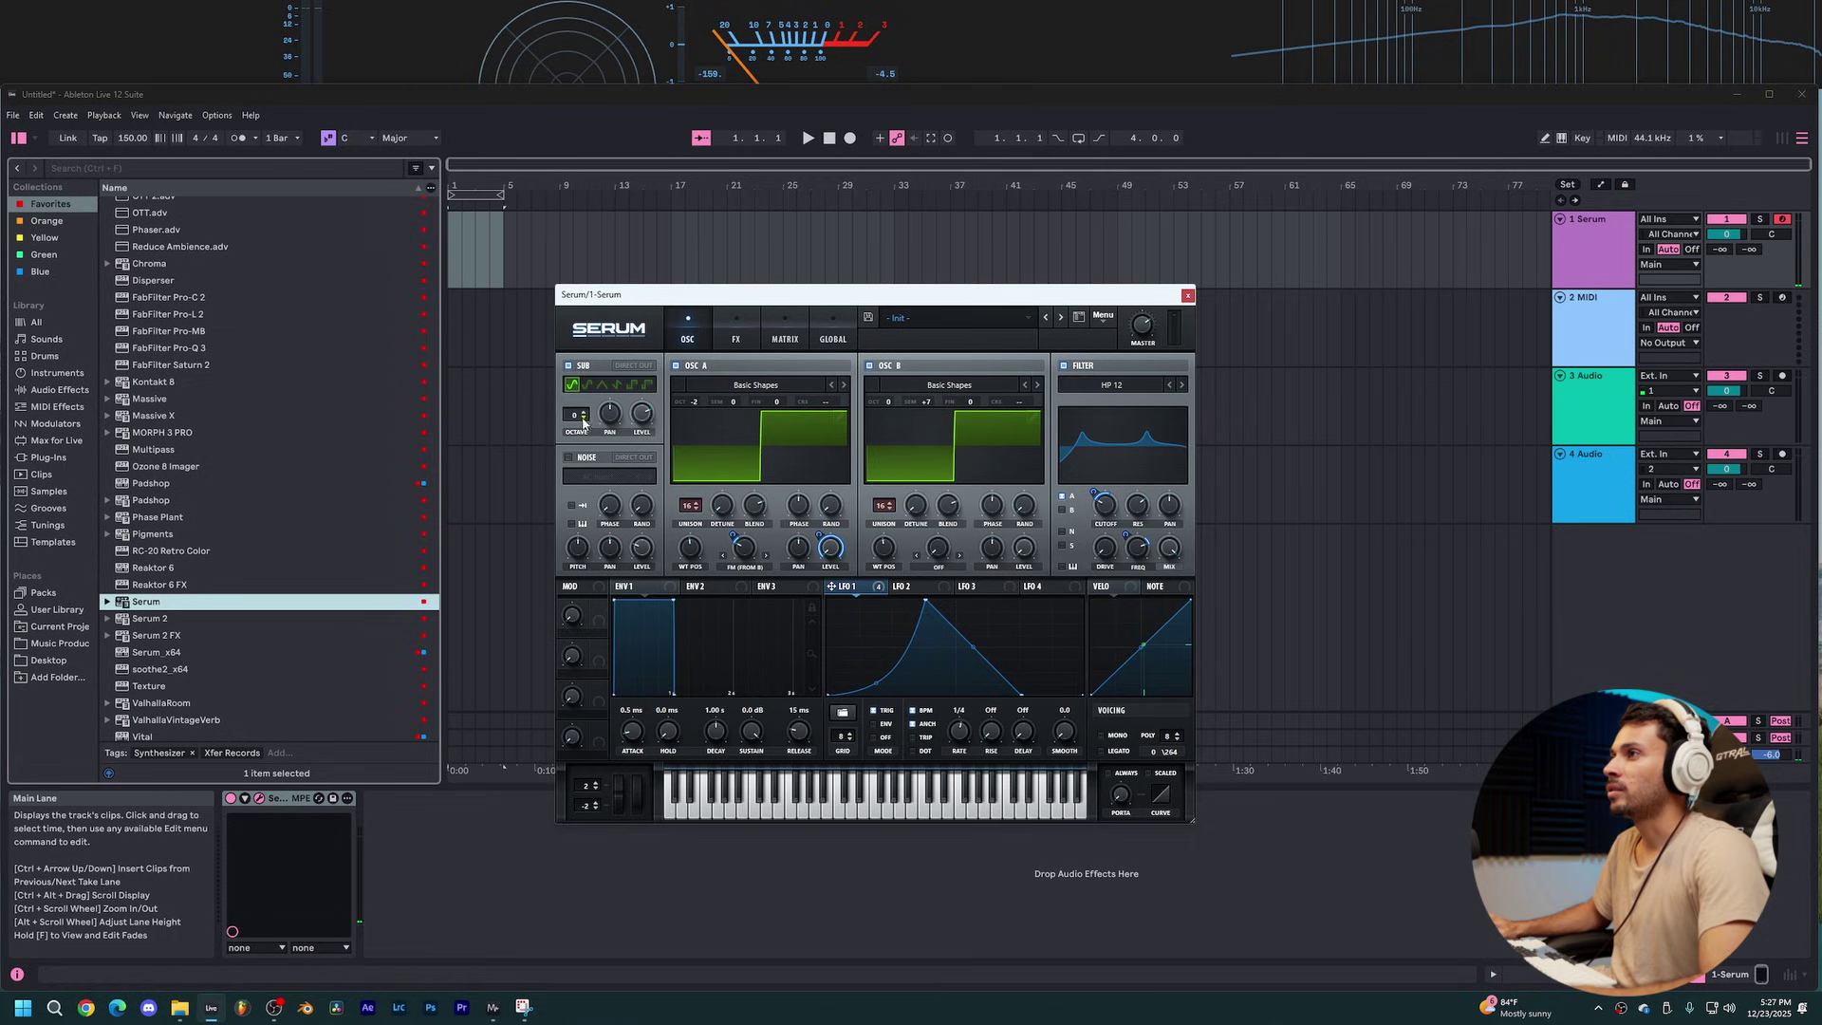
# Step: Set the sub oscillator to a triangle wave at octave -2 and route it to direct out
pyautogui.moveTo(576, 416); pyautogui.dragTo(576, 425)
pyautogui.click(602, 384)
pyautogui.click(624, 366)
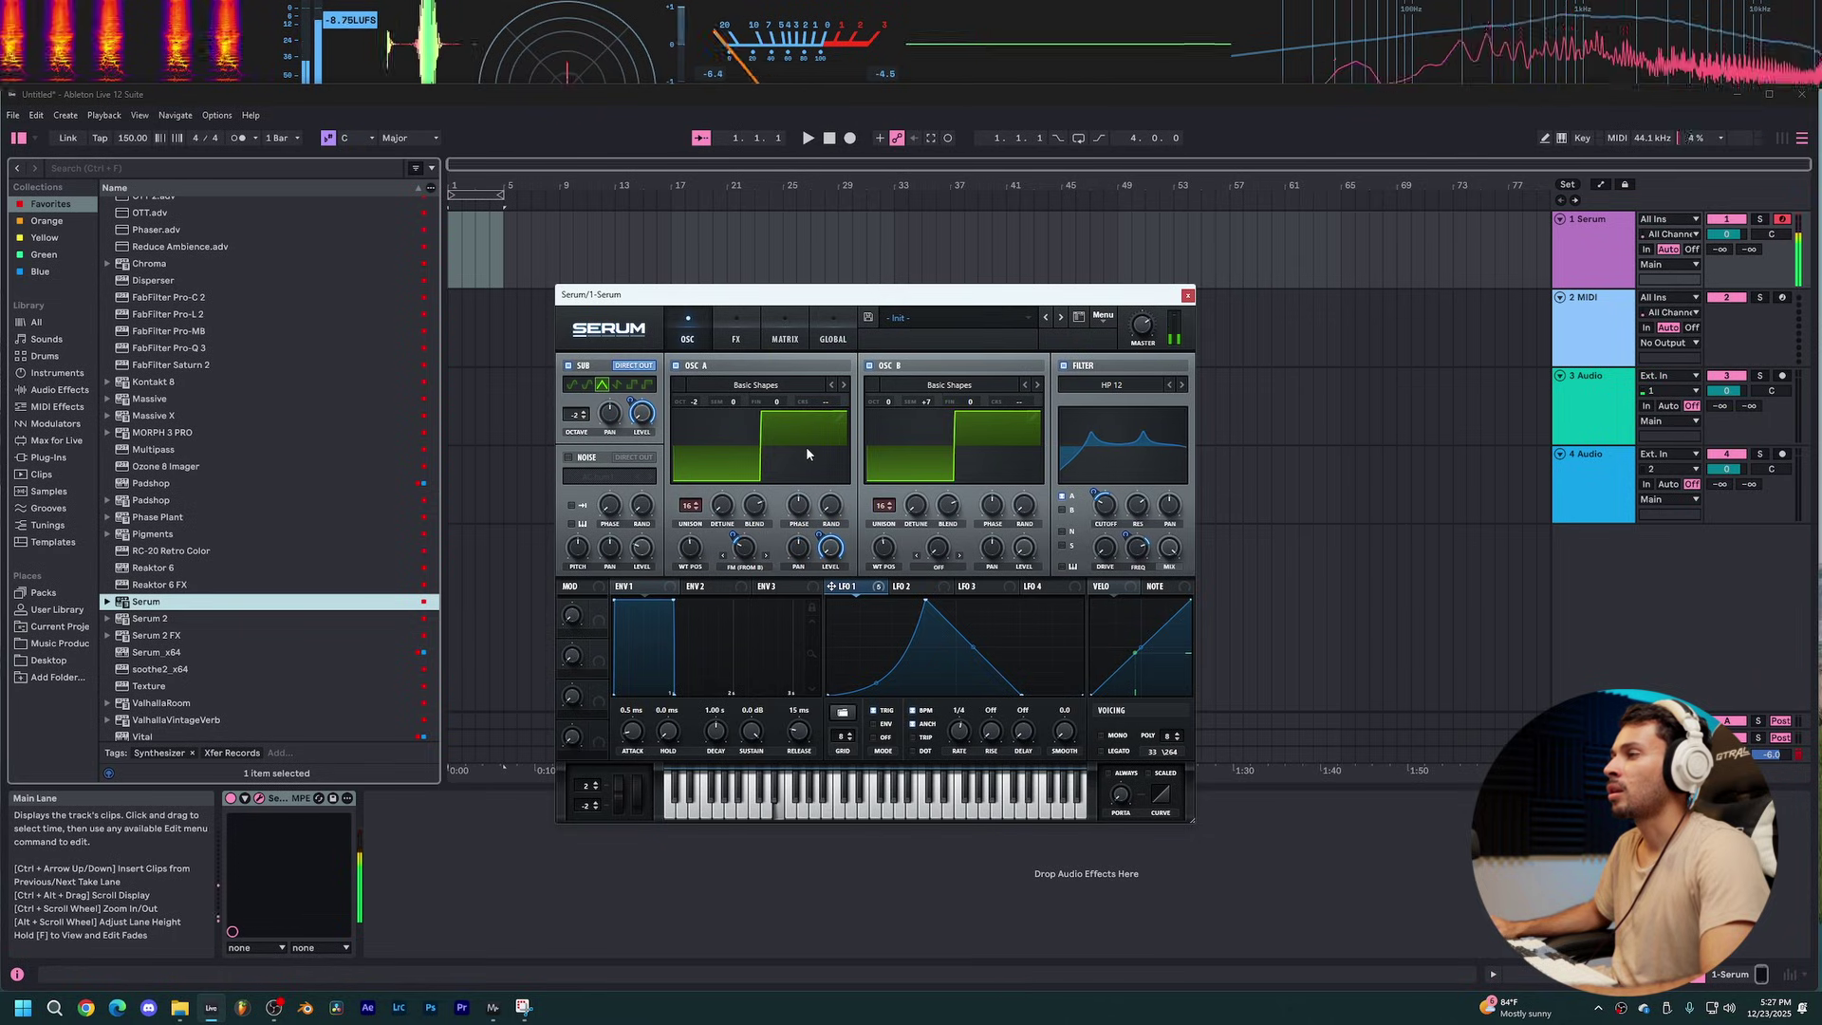
# Step: Enable the noise oscillator with the BrightWhite analog noise and modulate its level with LFO 1
pyautogui.click(569, 458)
pyautogui.click(591, 477)
pyautogui.moveTo(617, 495)
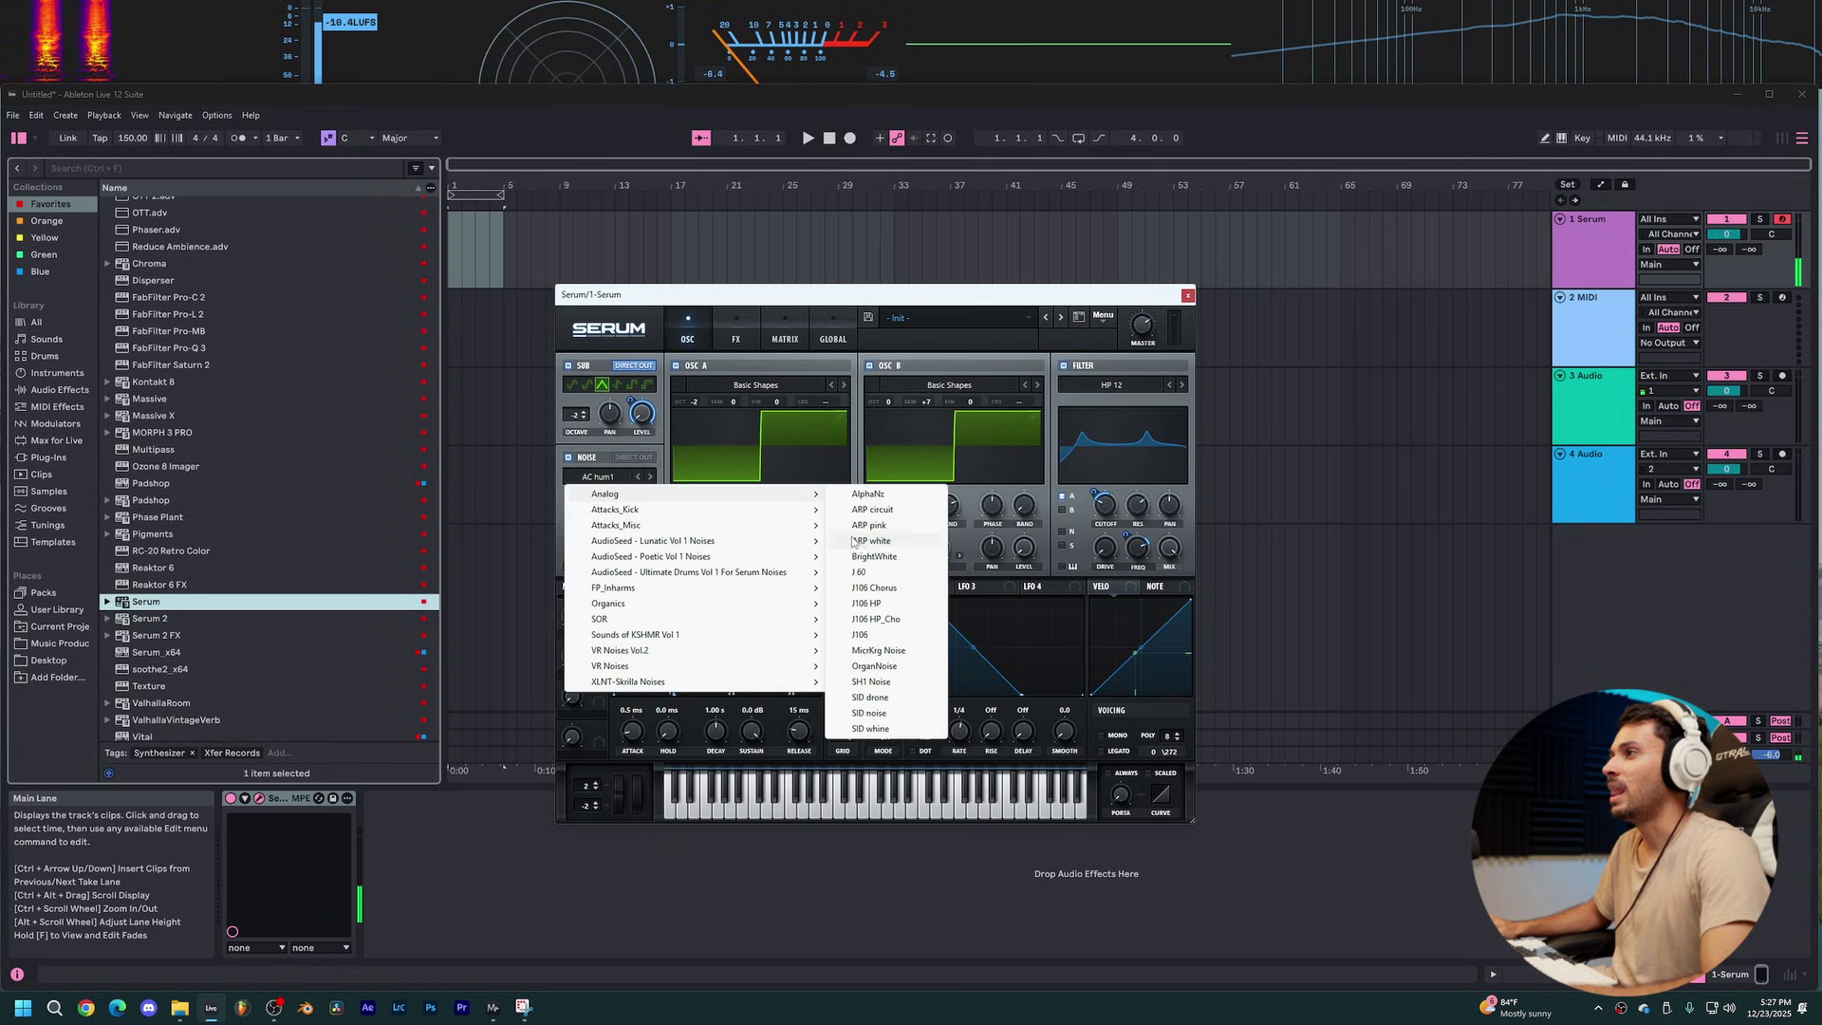
pyautogui.click(885, 560)
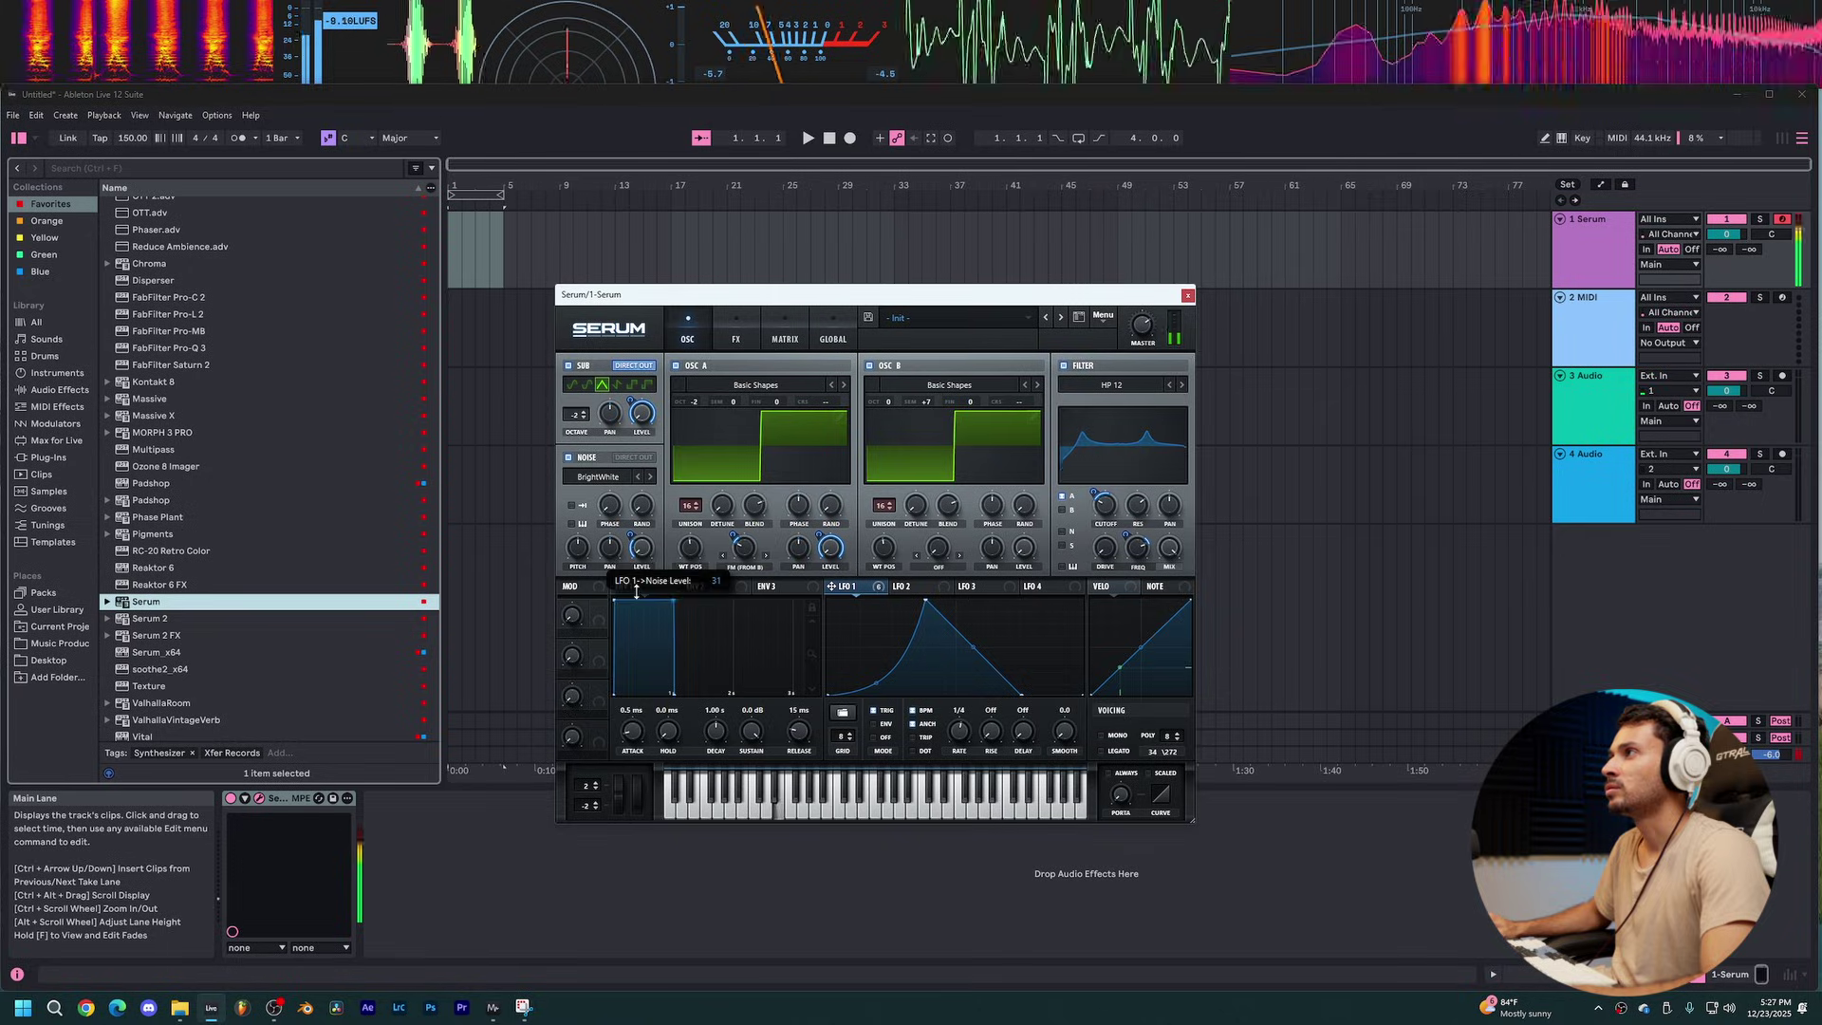
# Step: Enable the EQ effect in Serum and place it first in the effects chain
pyautogui.click(737, 336)
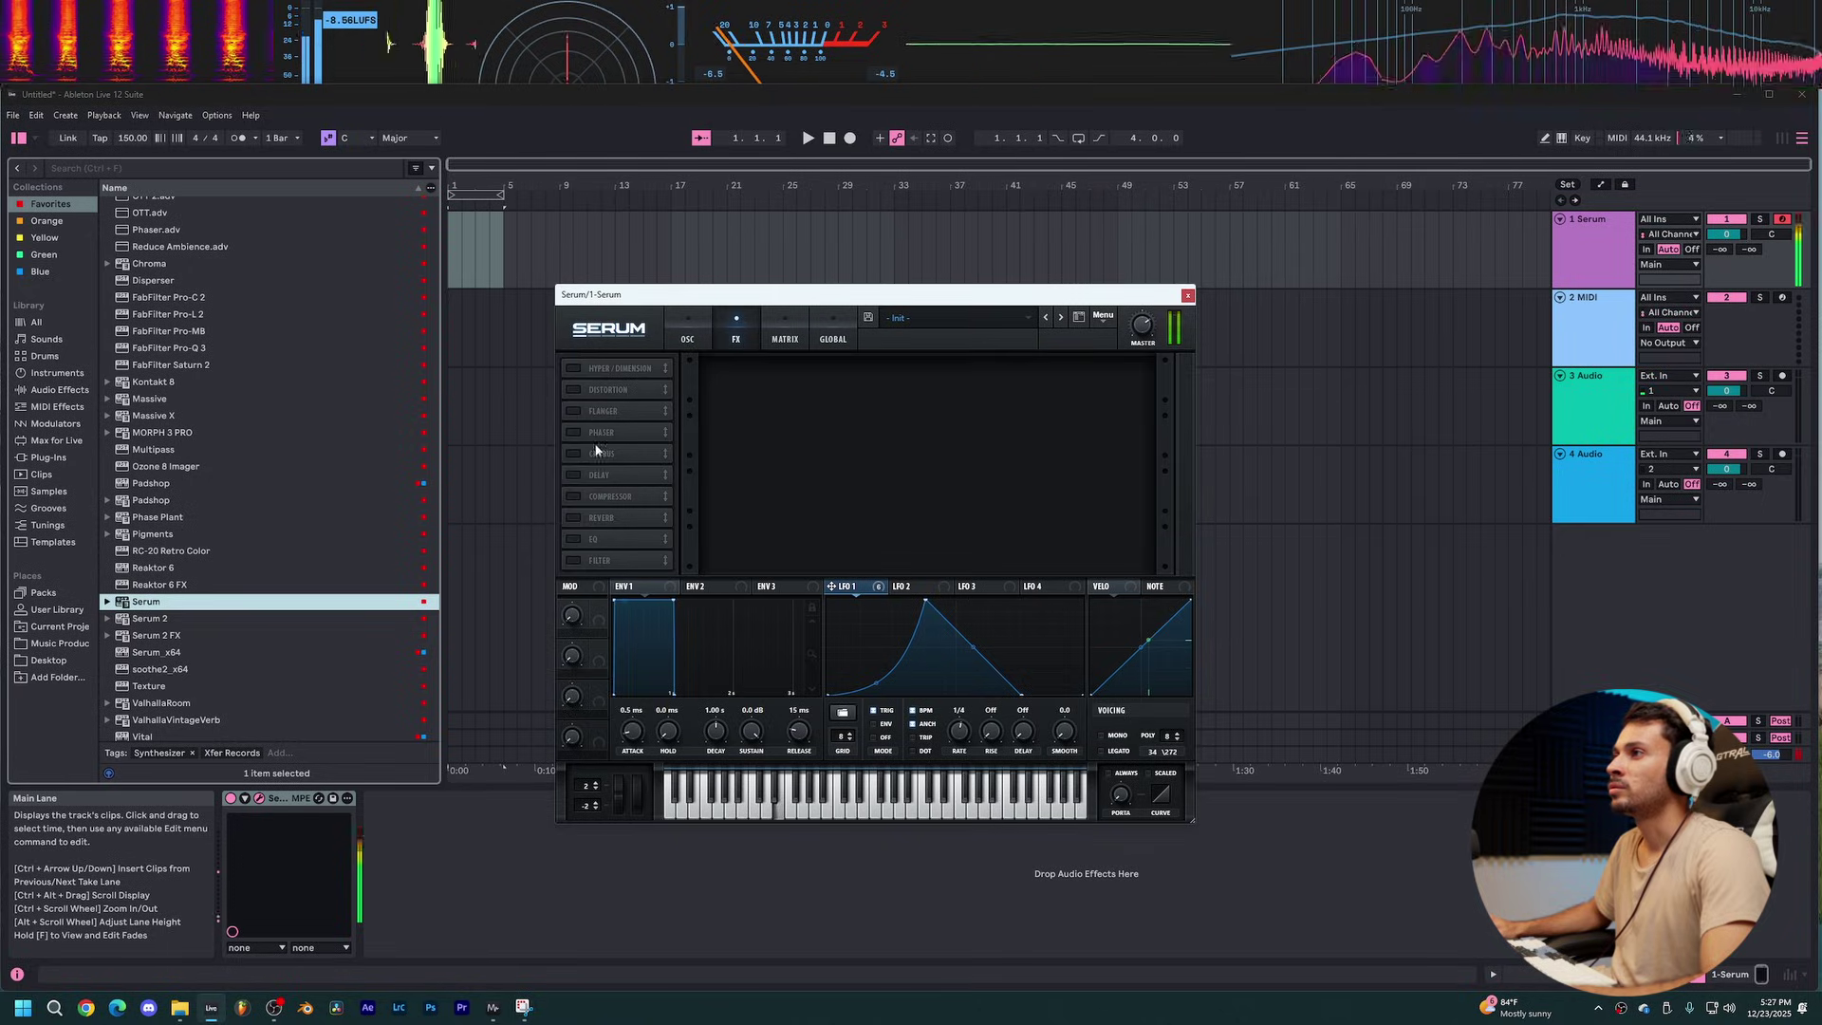
pyautogui.click(573, 538)
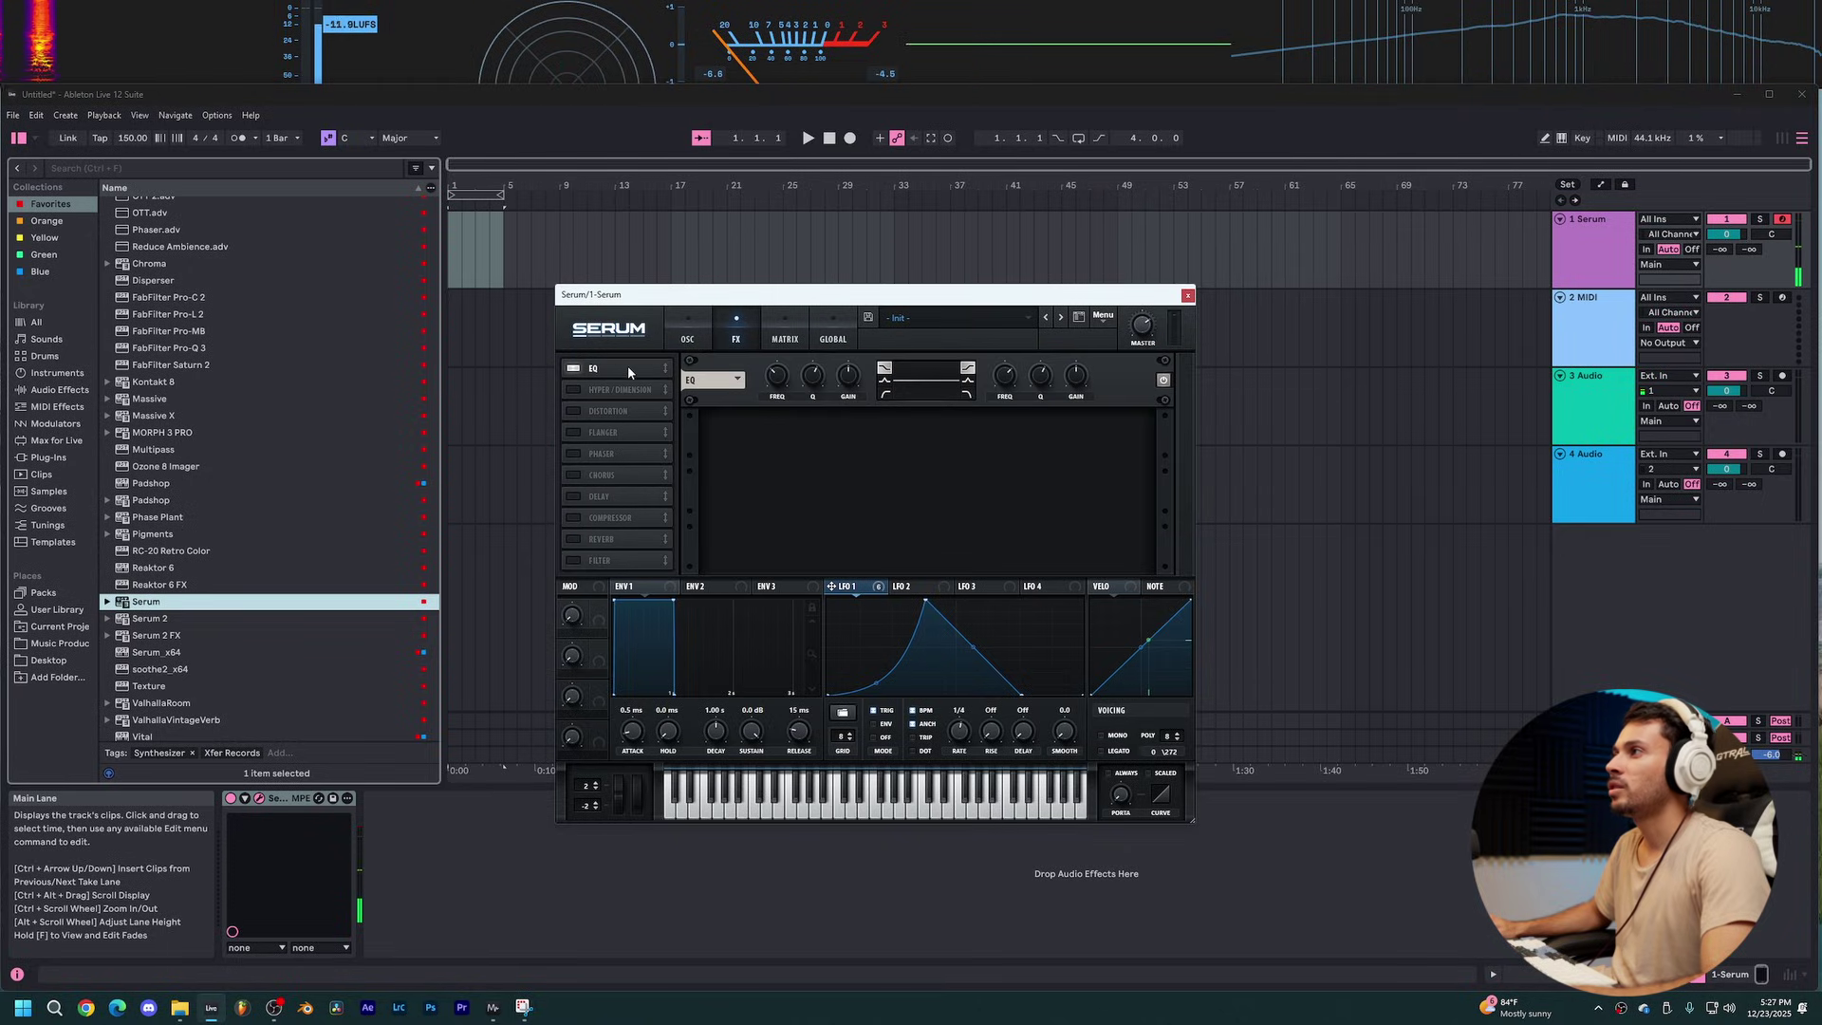
# Step: Set the EQ's high band to low-pass, lower its frequency and modulate that frequency with LFO 1
pyautogui.click(966, 395)
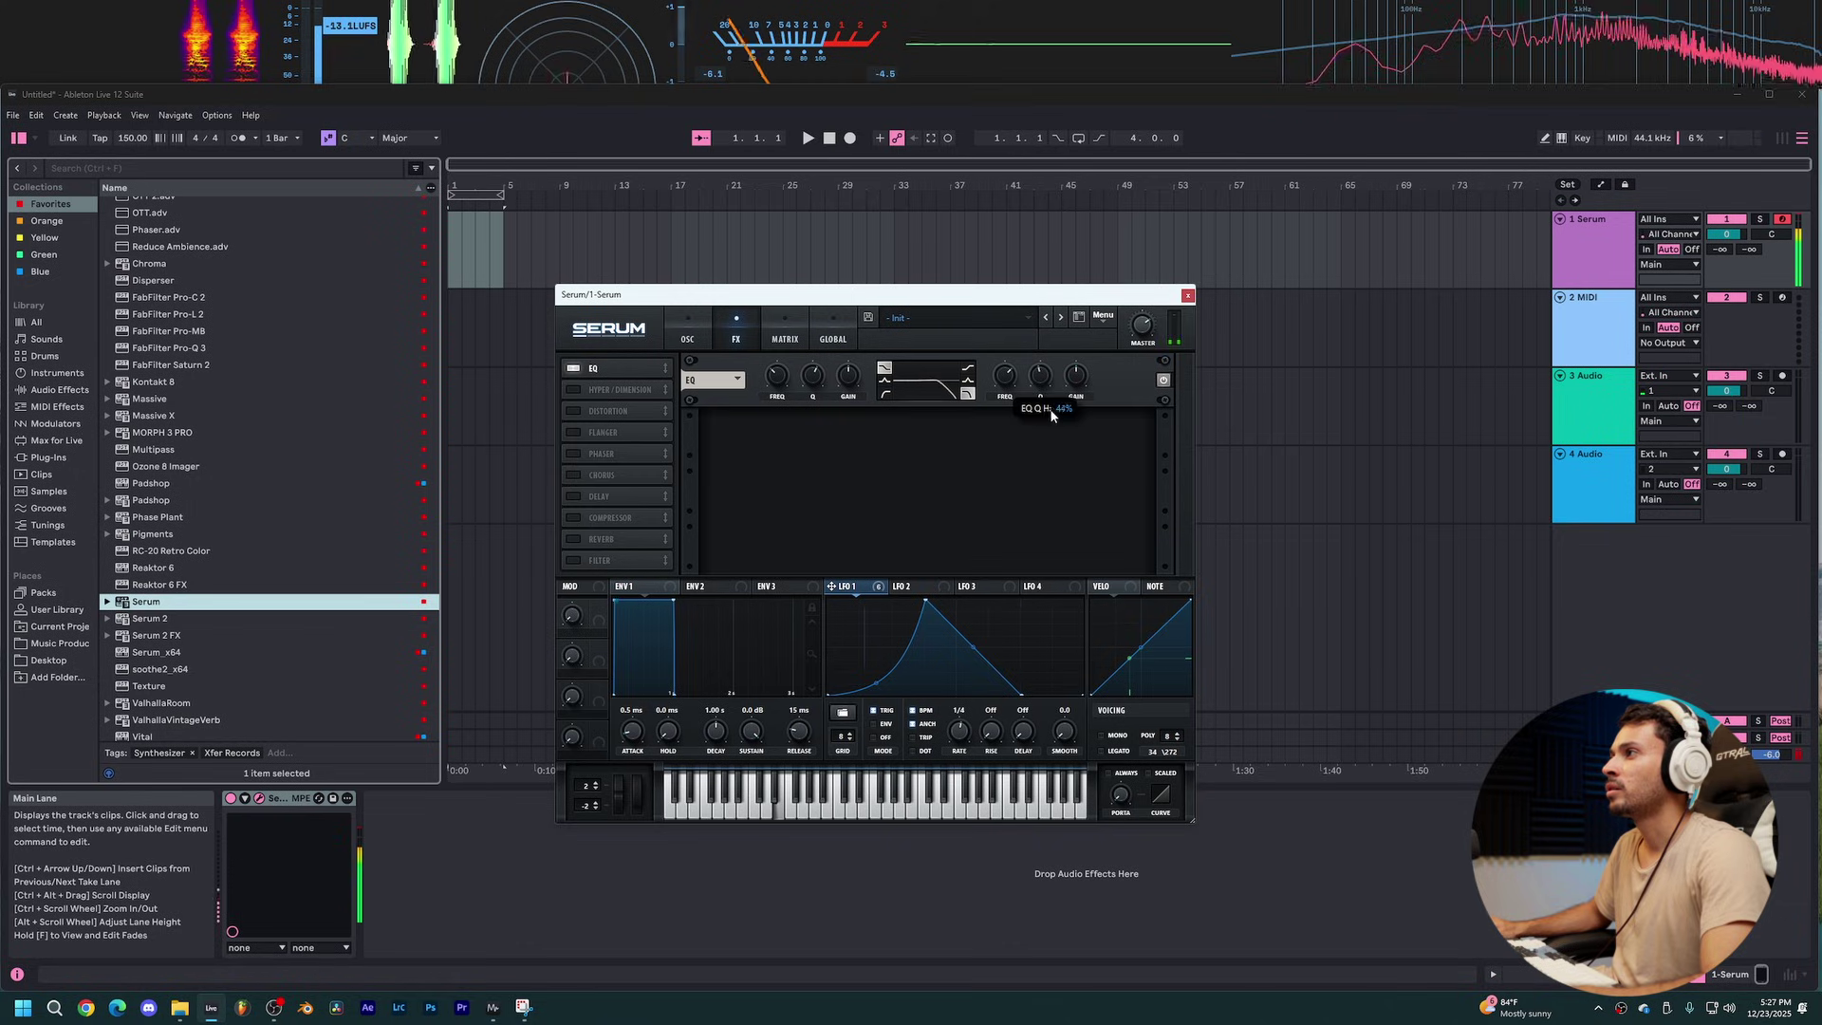
pyautogui.moveTo(1011, 377); pyautogui.dragTo(1017, 410)
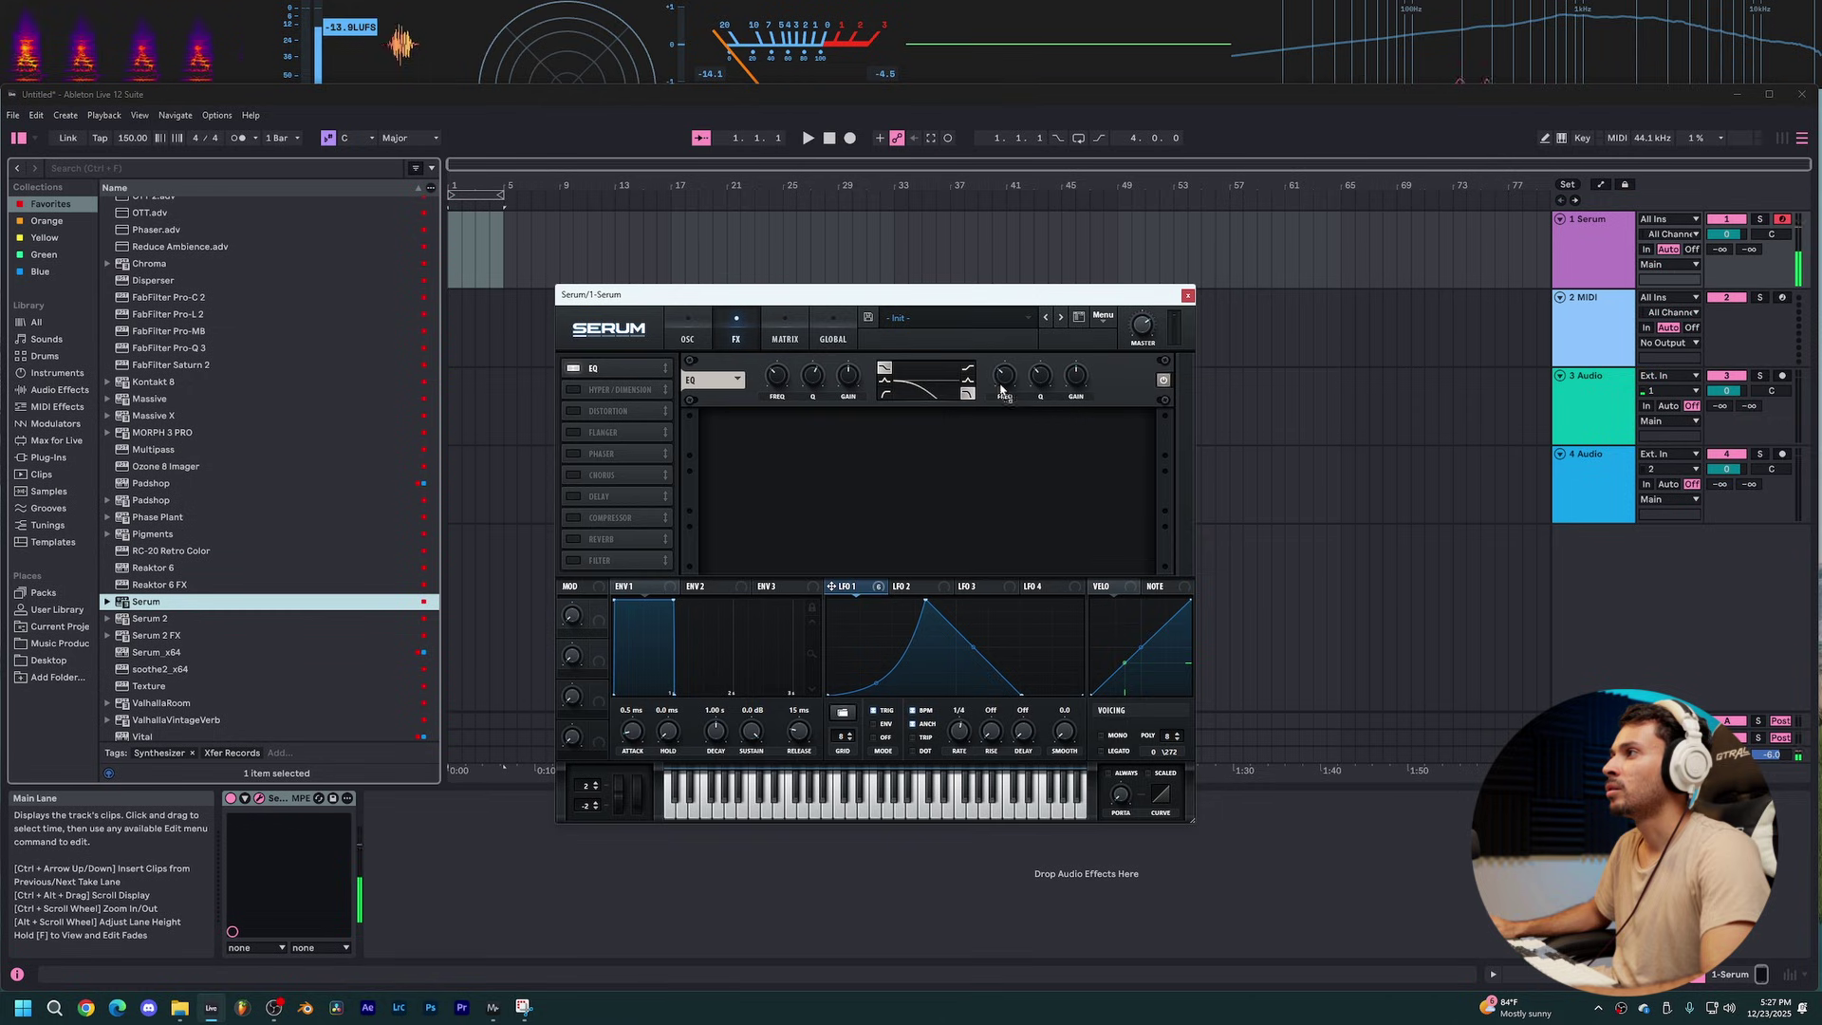
pyautogui.moveTo(1001, 389); pyautogui.dragTo(1000, 388)
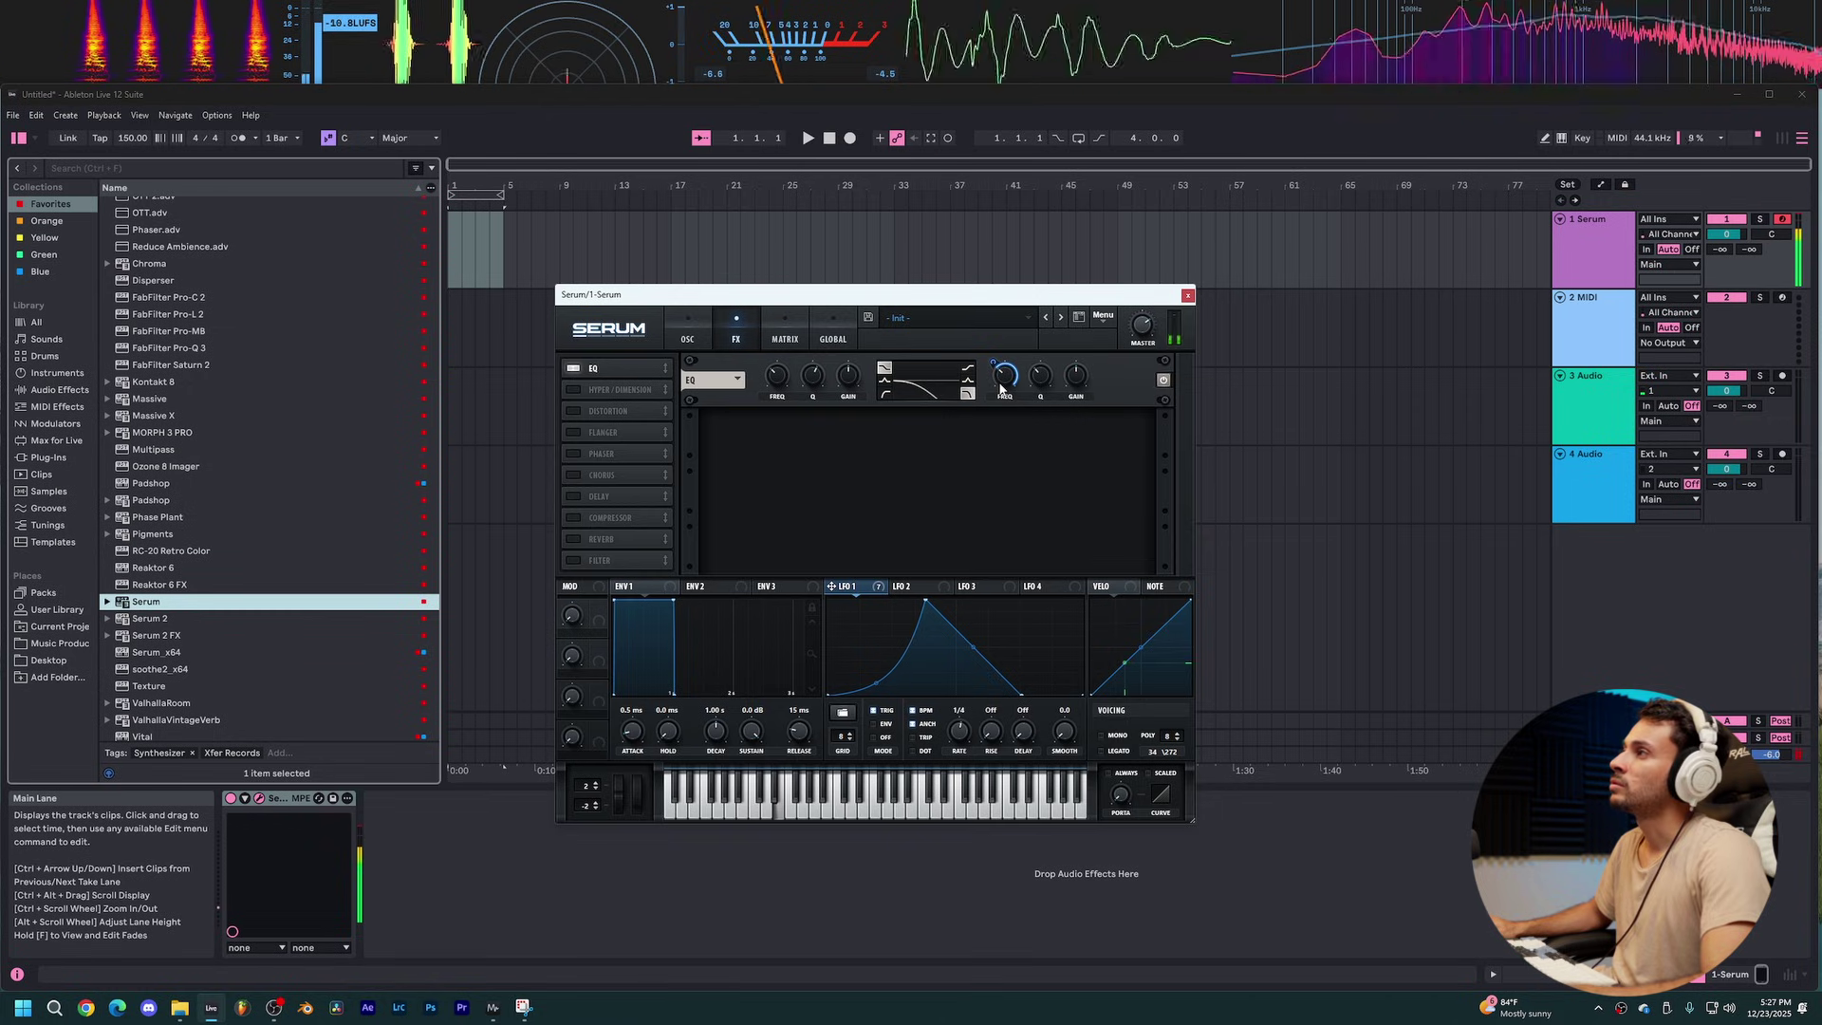
# Step: Enable the compressor effect in multiband mode and place the EQ directly before it in the effects chain
pyautogui.click(574, 518)
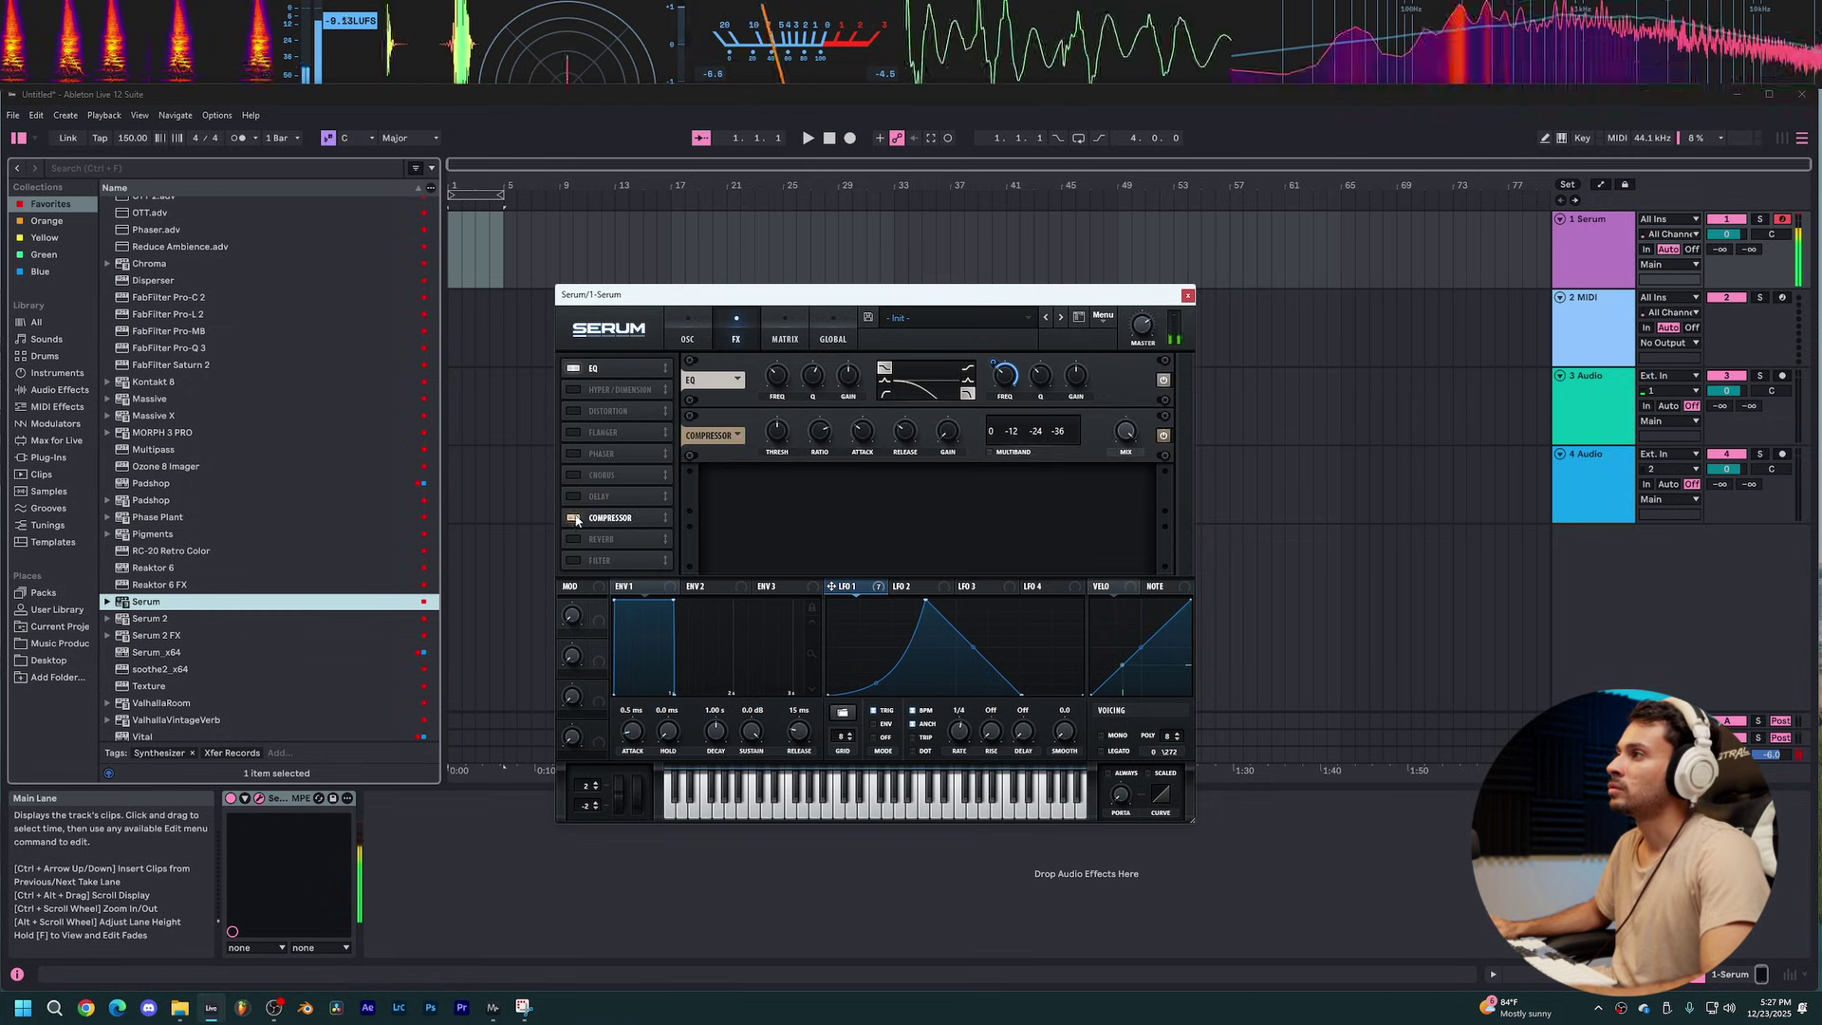
pyautogui.click(990, 451)
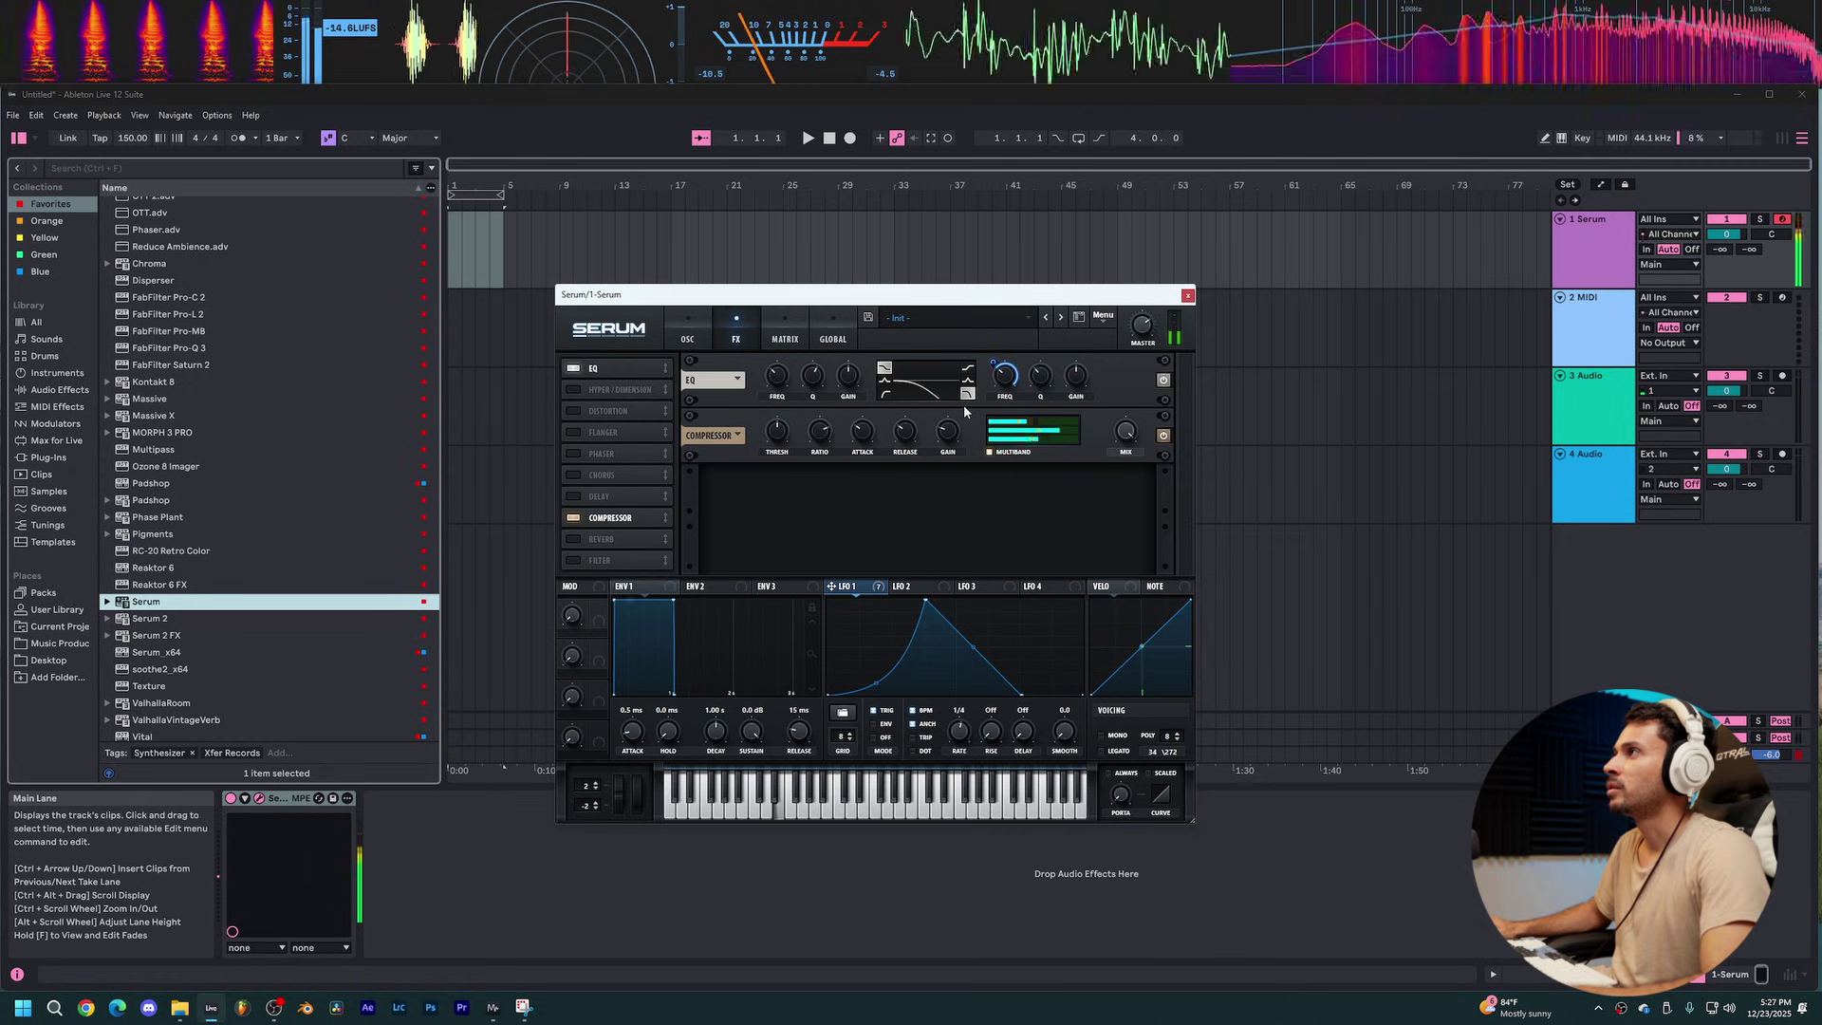
pyautogui.moveTo(611, 370); pyautogui.dragTo(632, 499)
# Step: Add a Cmb- filter between the EQ and compressor, lower its cutoff, and modulate its cutoff and resonance with LFO 1
pyautogui.click(572, 560)
pyautogui.moveTo(607, 560); pyautogui.dragTo(617, 493)
pyautogui.click(807, 443)
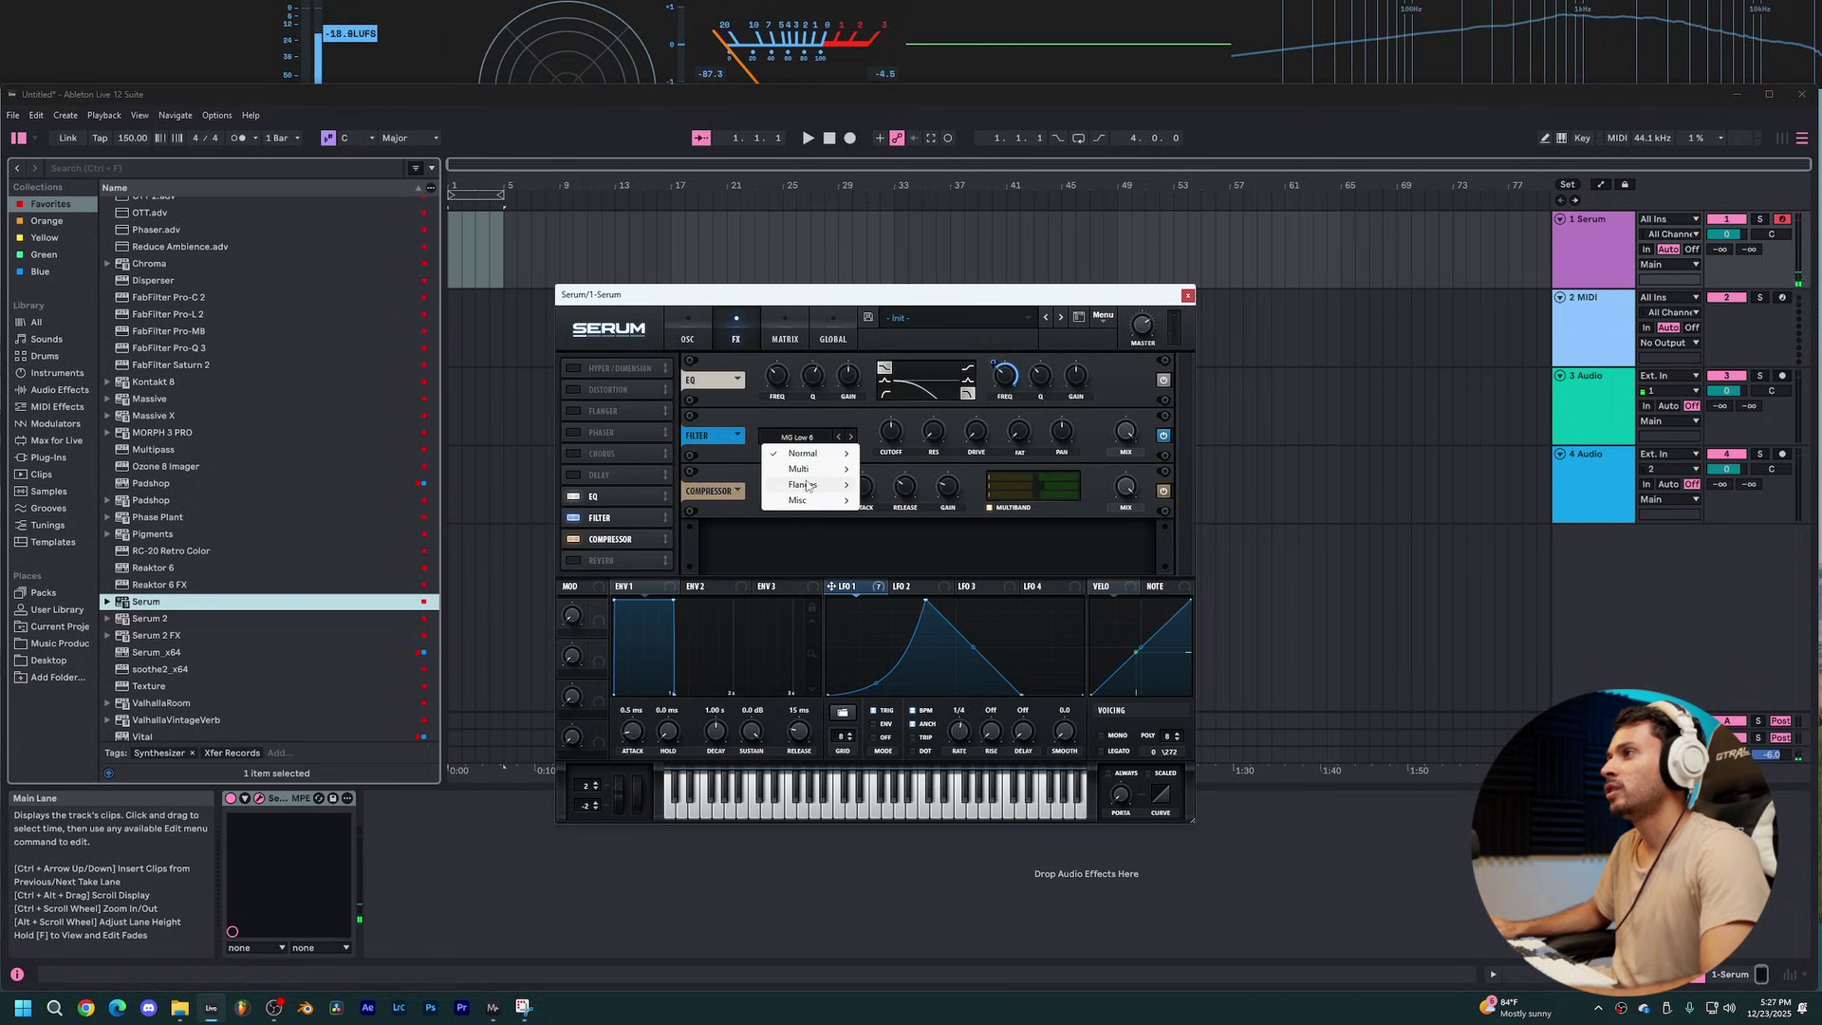
pyautogui.moveTo(807, 485)
pyautogui.click(911, 500)
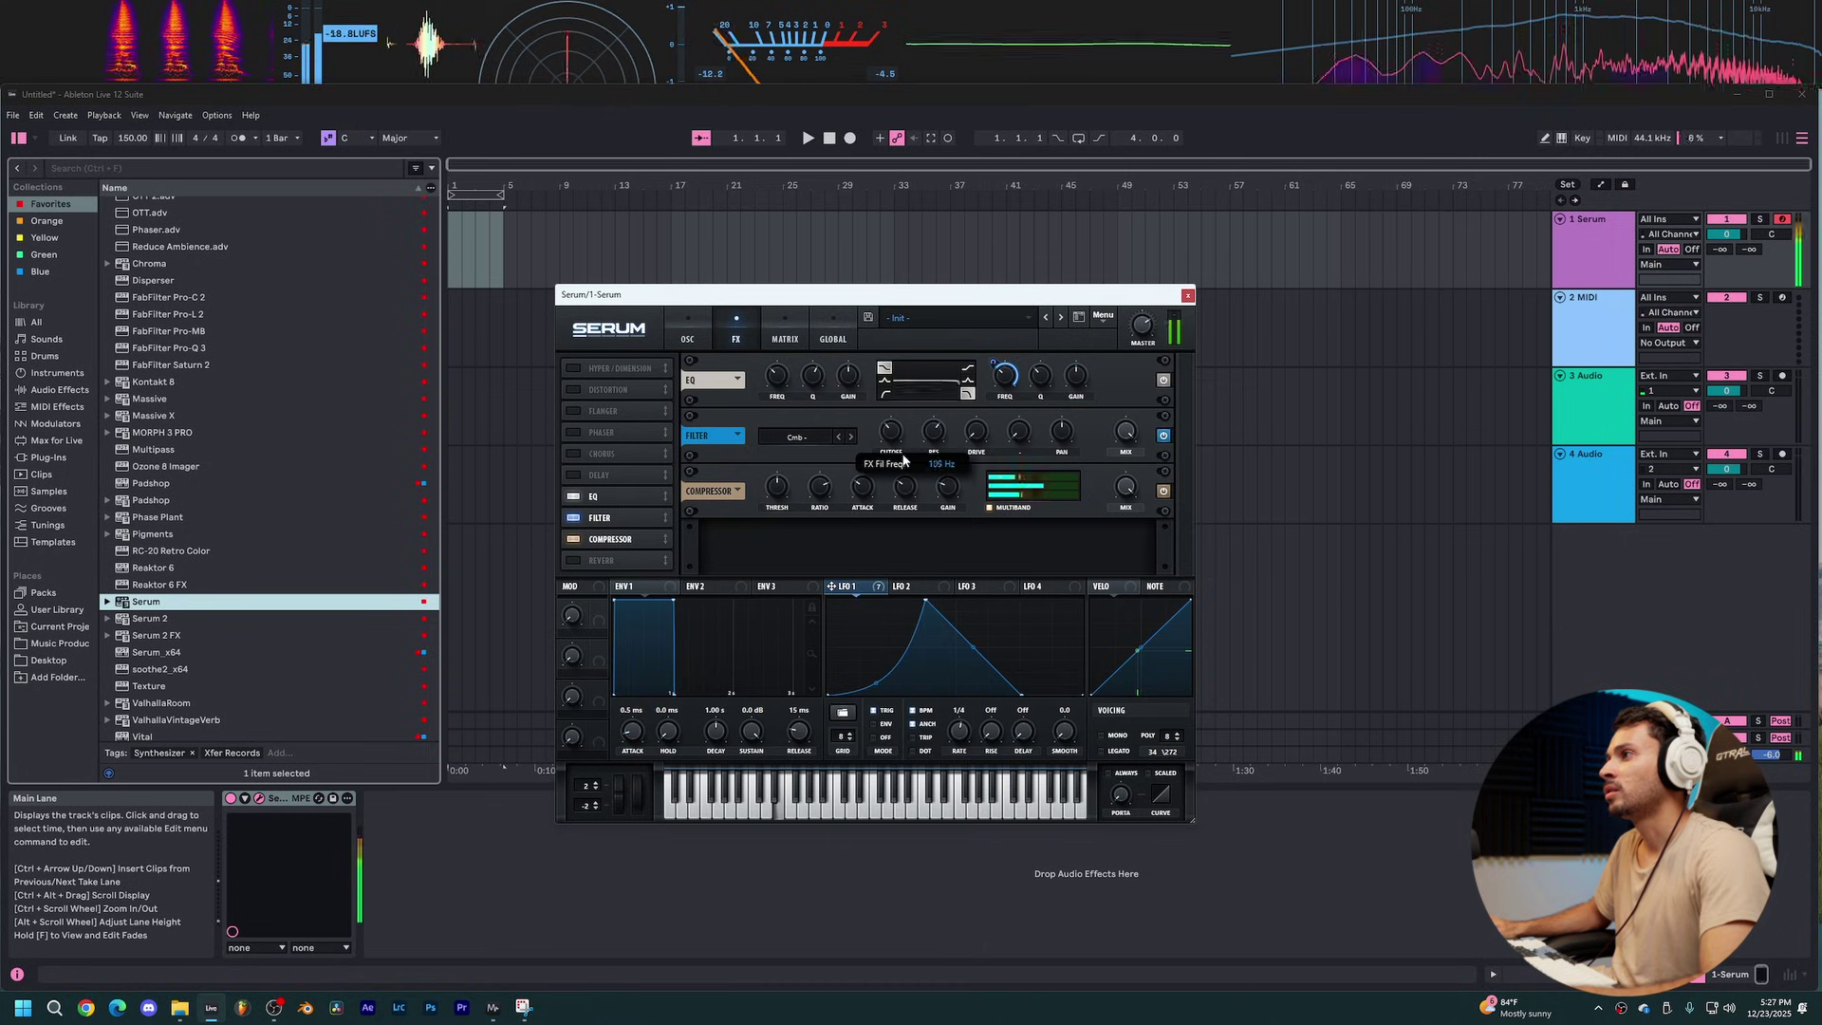
pyautogui.moveTo(889, 432); pyautogui.dragTo(888, 459)
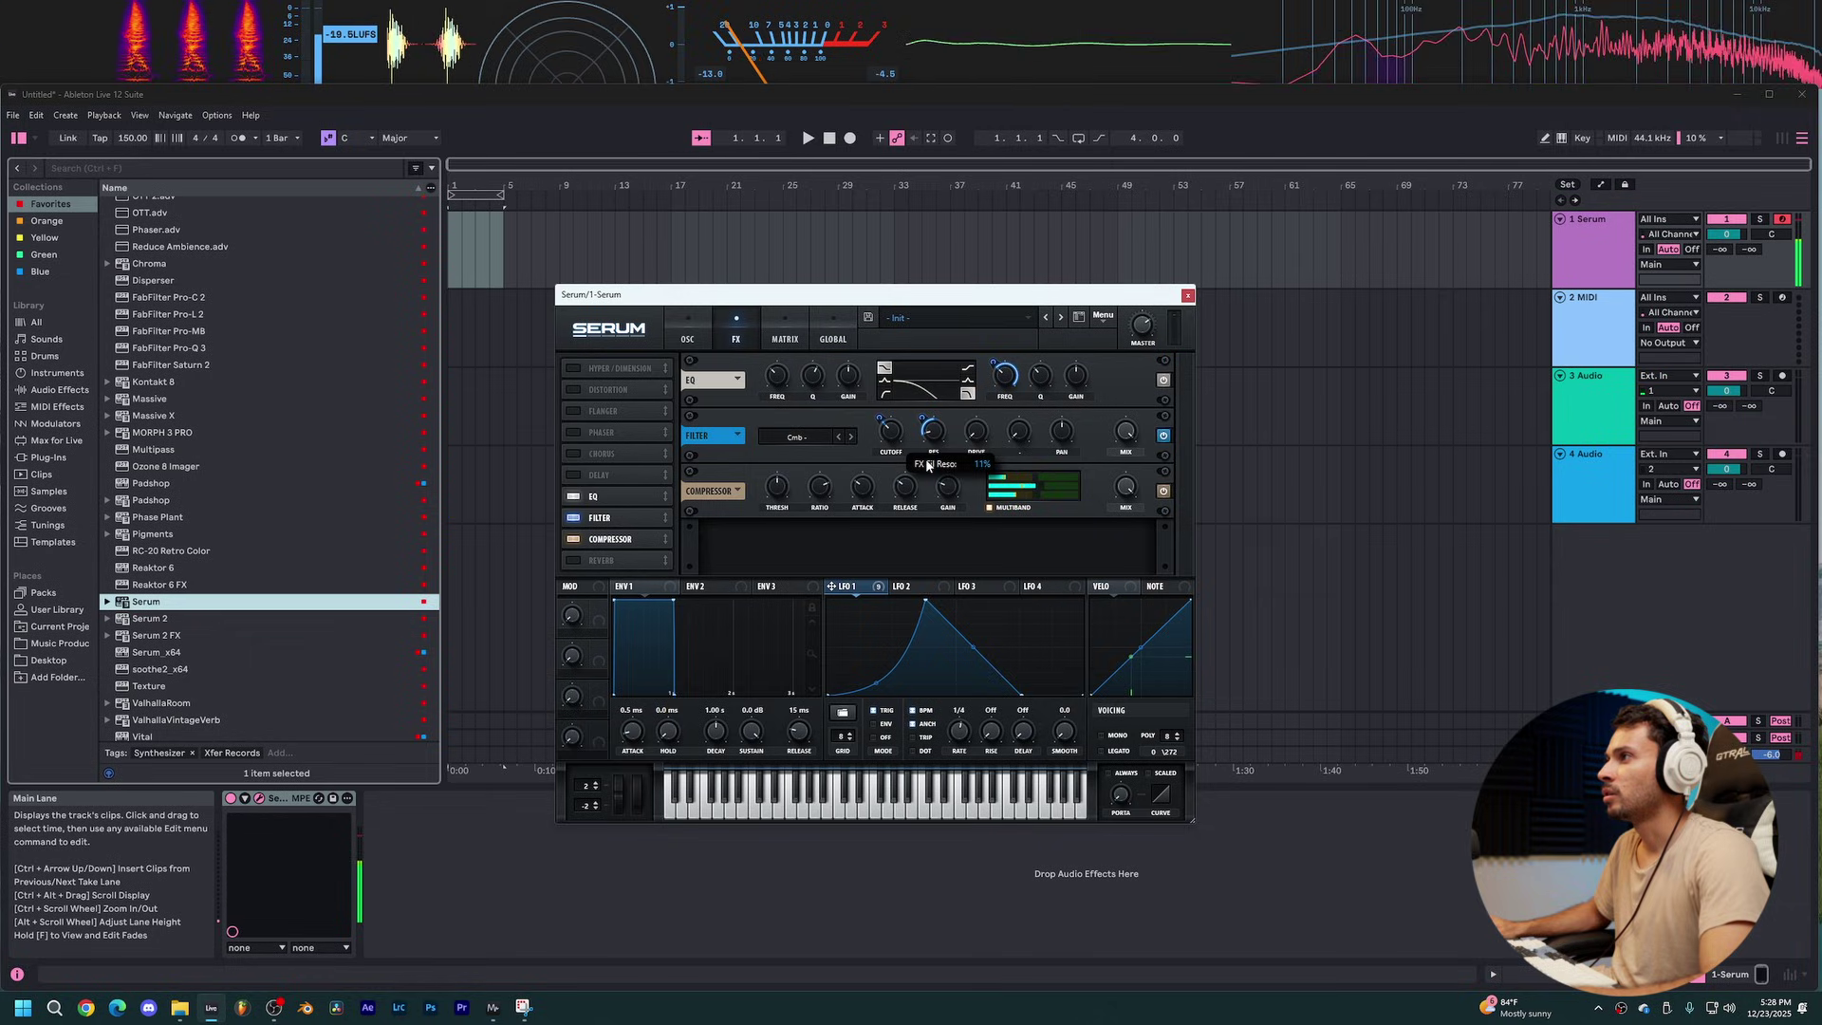
# Step: Enable Hyper/Dimension before the EQ, set its unison to 7, lower the Hyper mix and modulate that mix with LFO 1
pyautogui.click(573, 370)
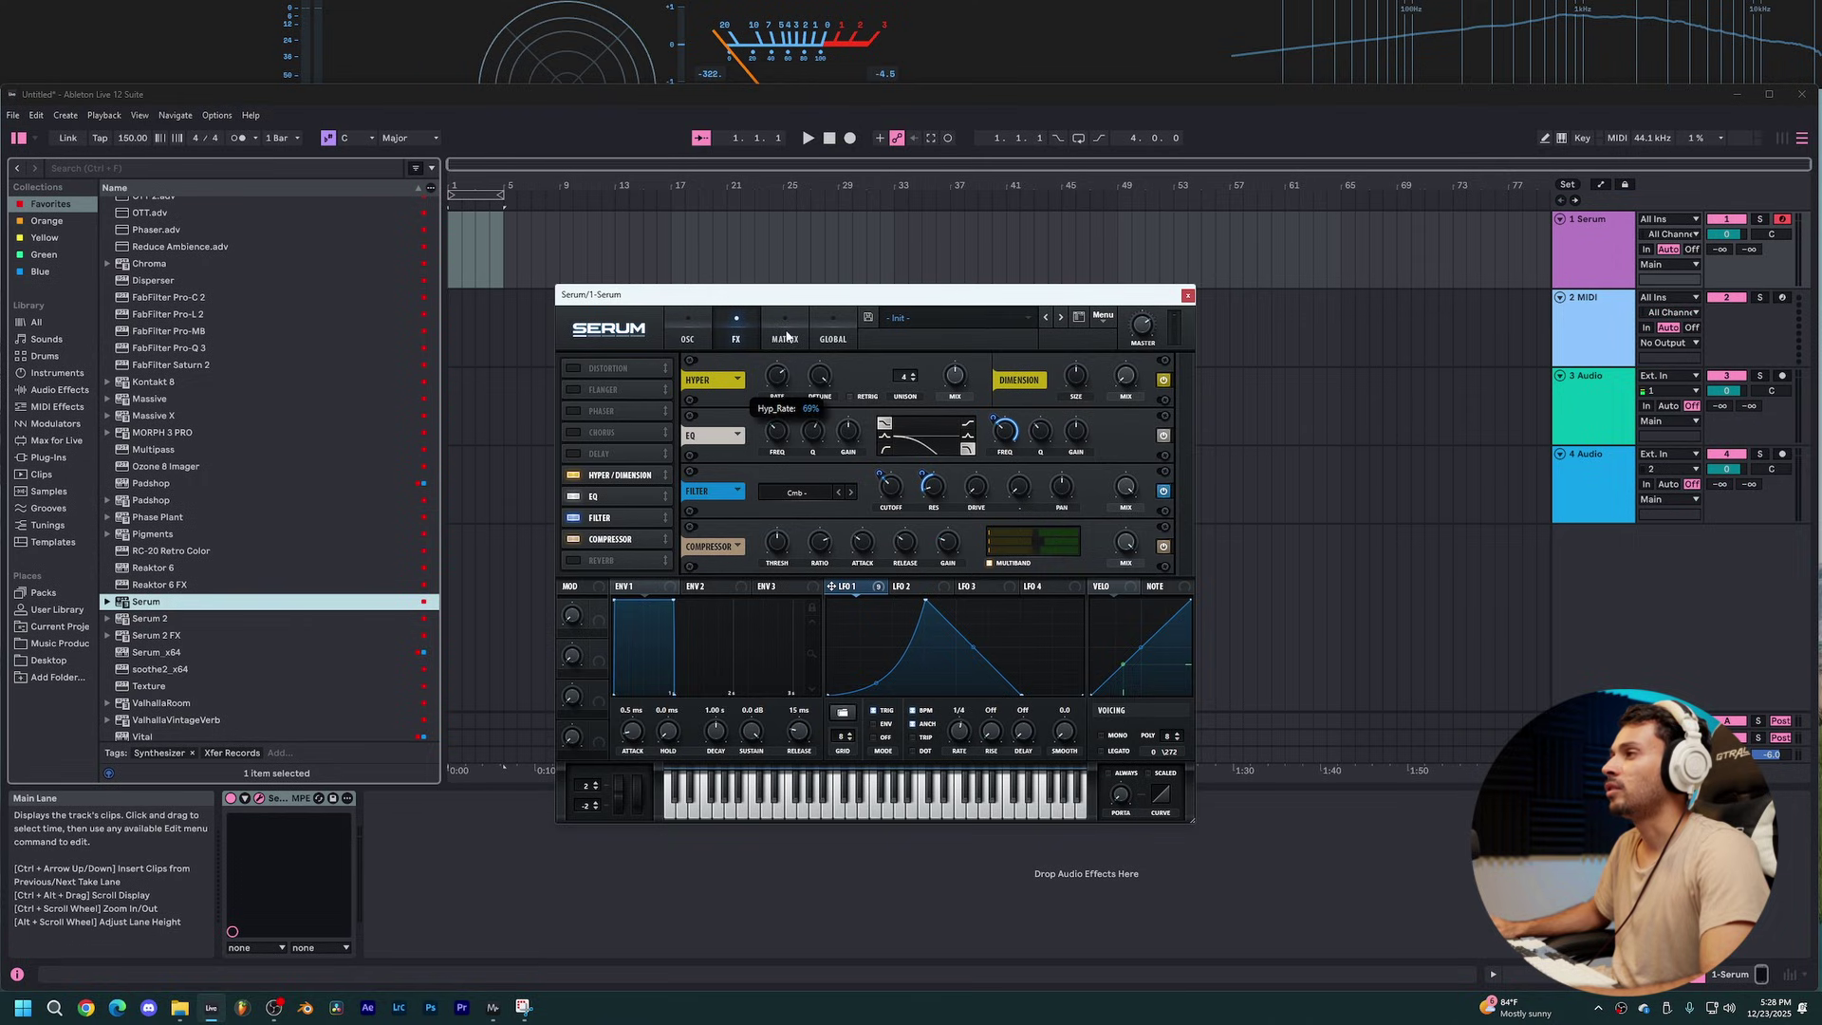
pyautogui.moveTo(912, 376); pyautogui.dragTo(982, 197)
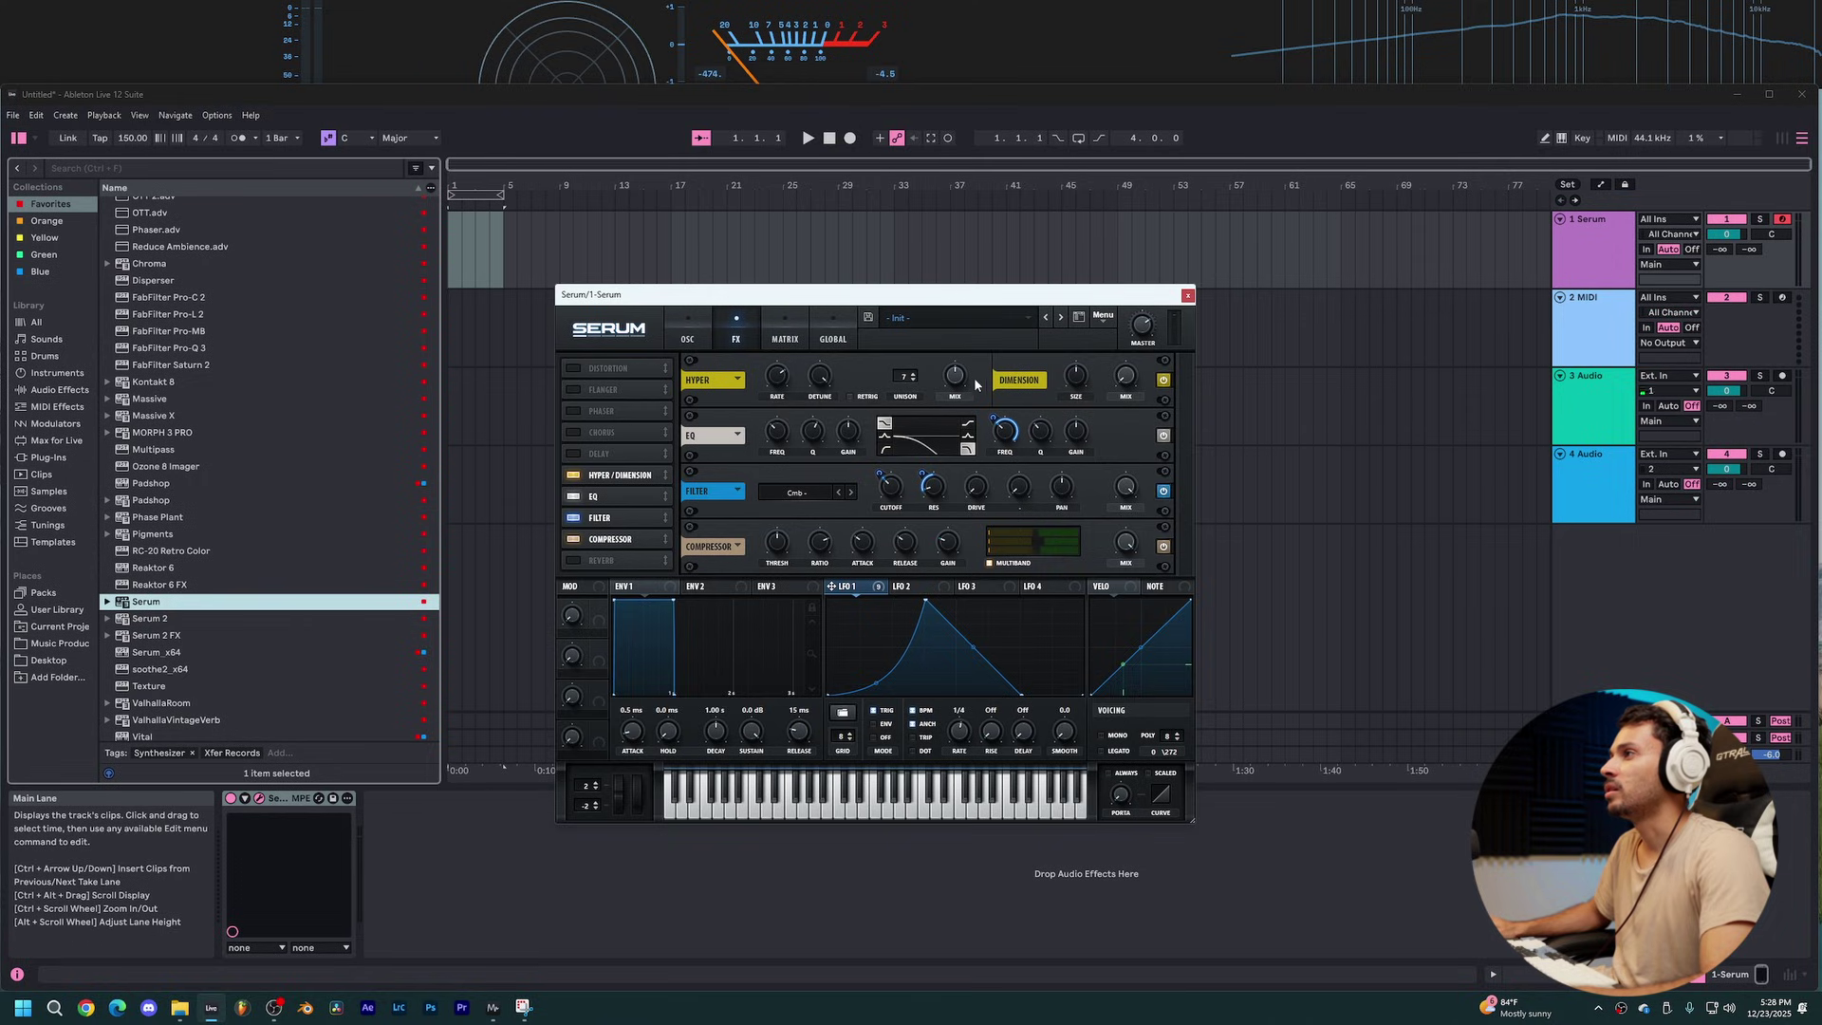
pyautogui.moveTo(955, 376); pyautogui.dragTo(948, 421)
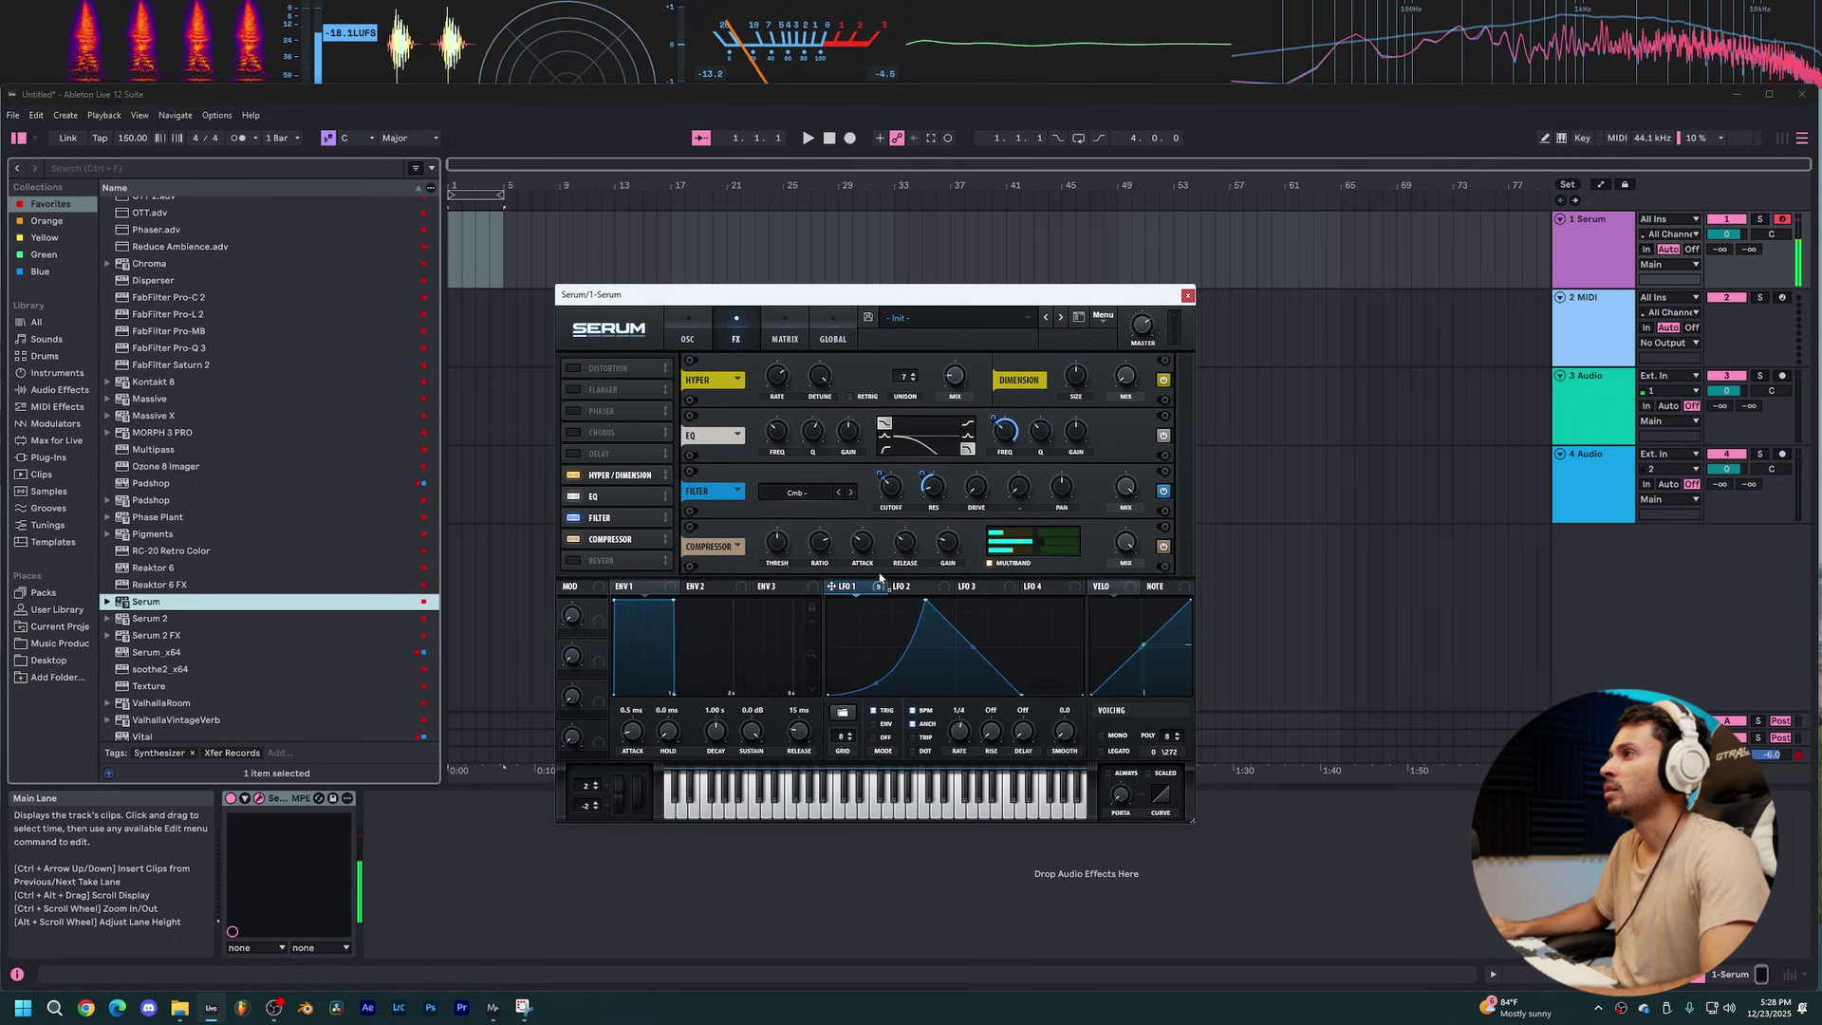
pyautogui.moveTo(854, 585); pyautogui.dragTo(949, 417)
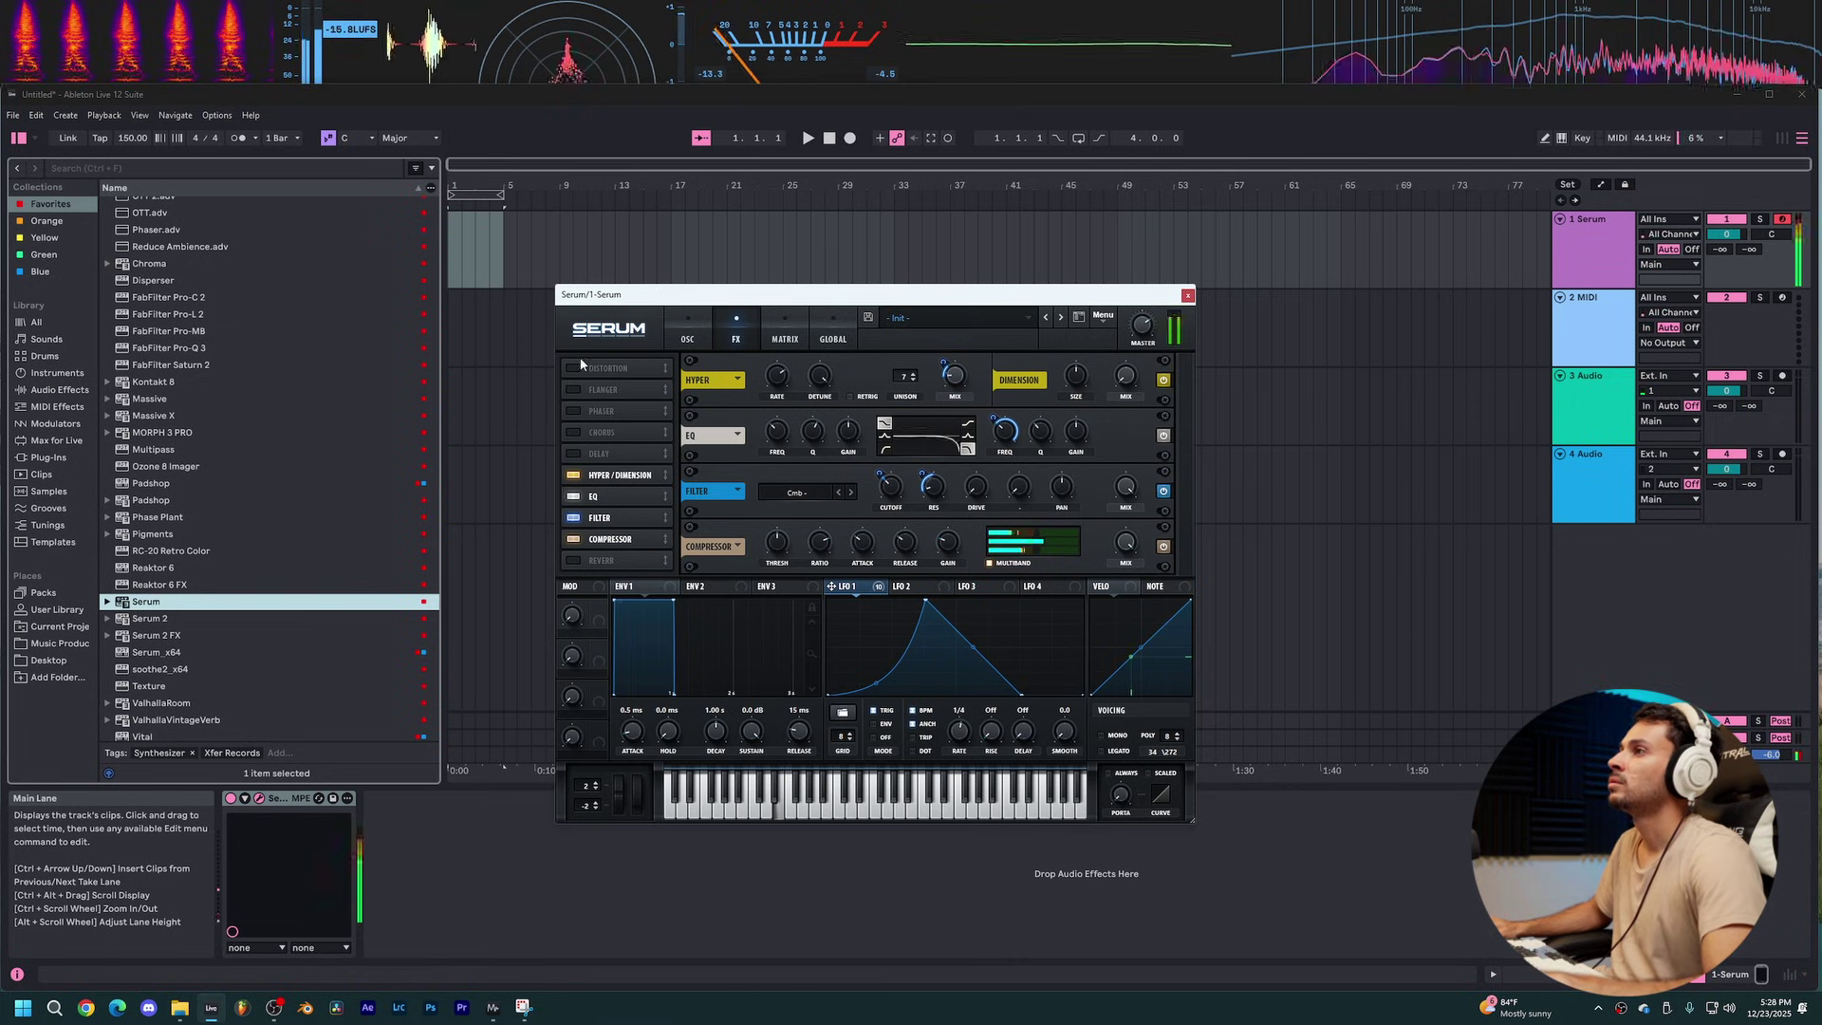
# Step: Enable the Tube distortion ahead of Hyper/Dimension, adjust its drive and modulate the drive with LFO 1
pyautogui.click(607, 367)
pyautogui.moveTo(607, 367); pyautogui.dragTo(615, 455)
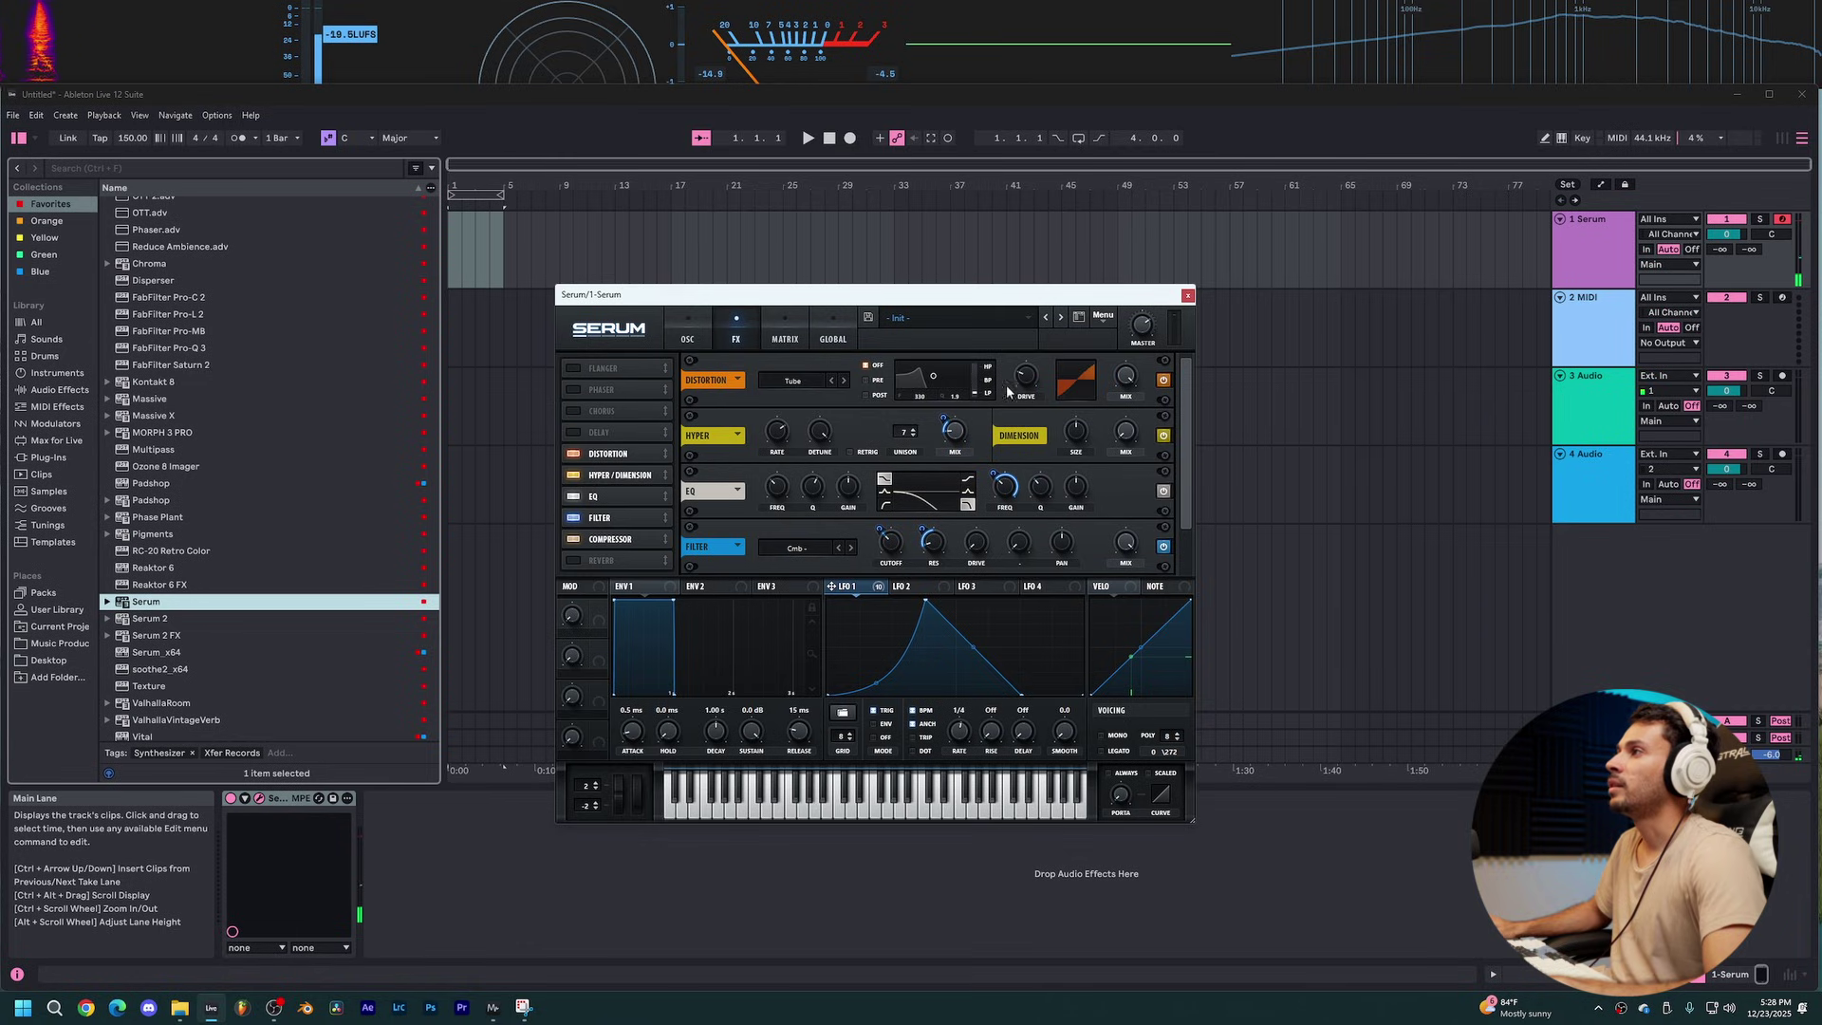
pyautogui.moveTo(1049, 318); pyautogui.dragTo(1044, 397)
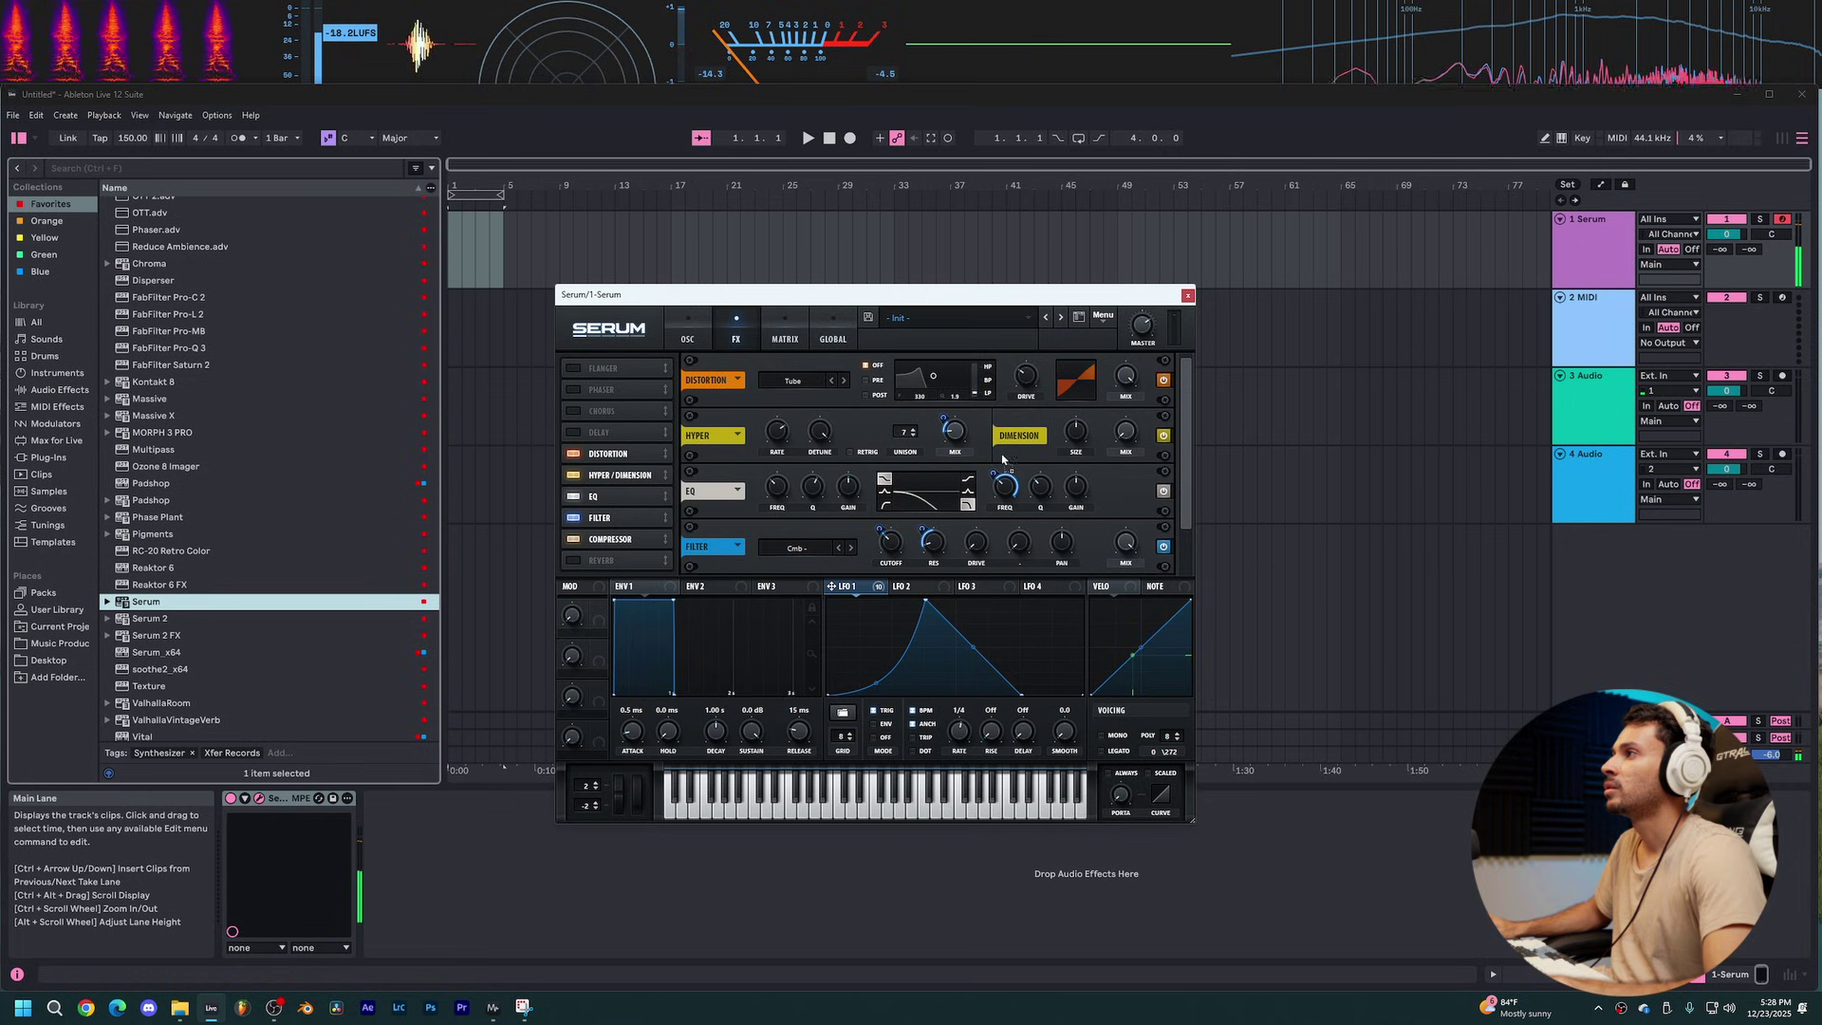
pyautogui.moveTo(831, 587); pyautogui.dragTo(1024, 393)
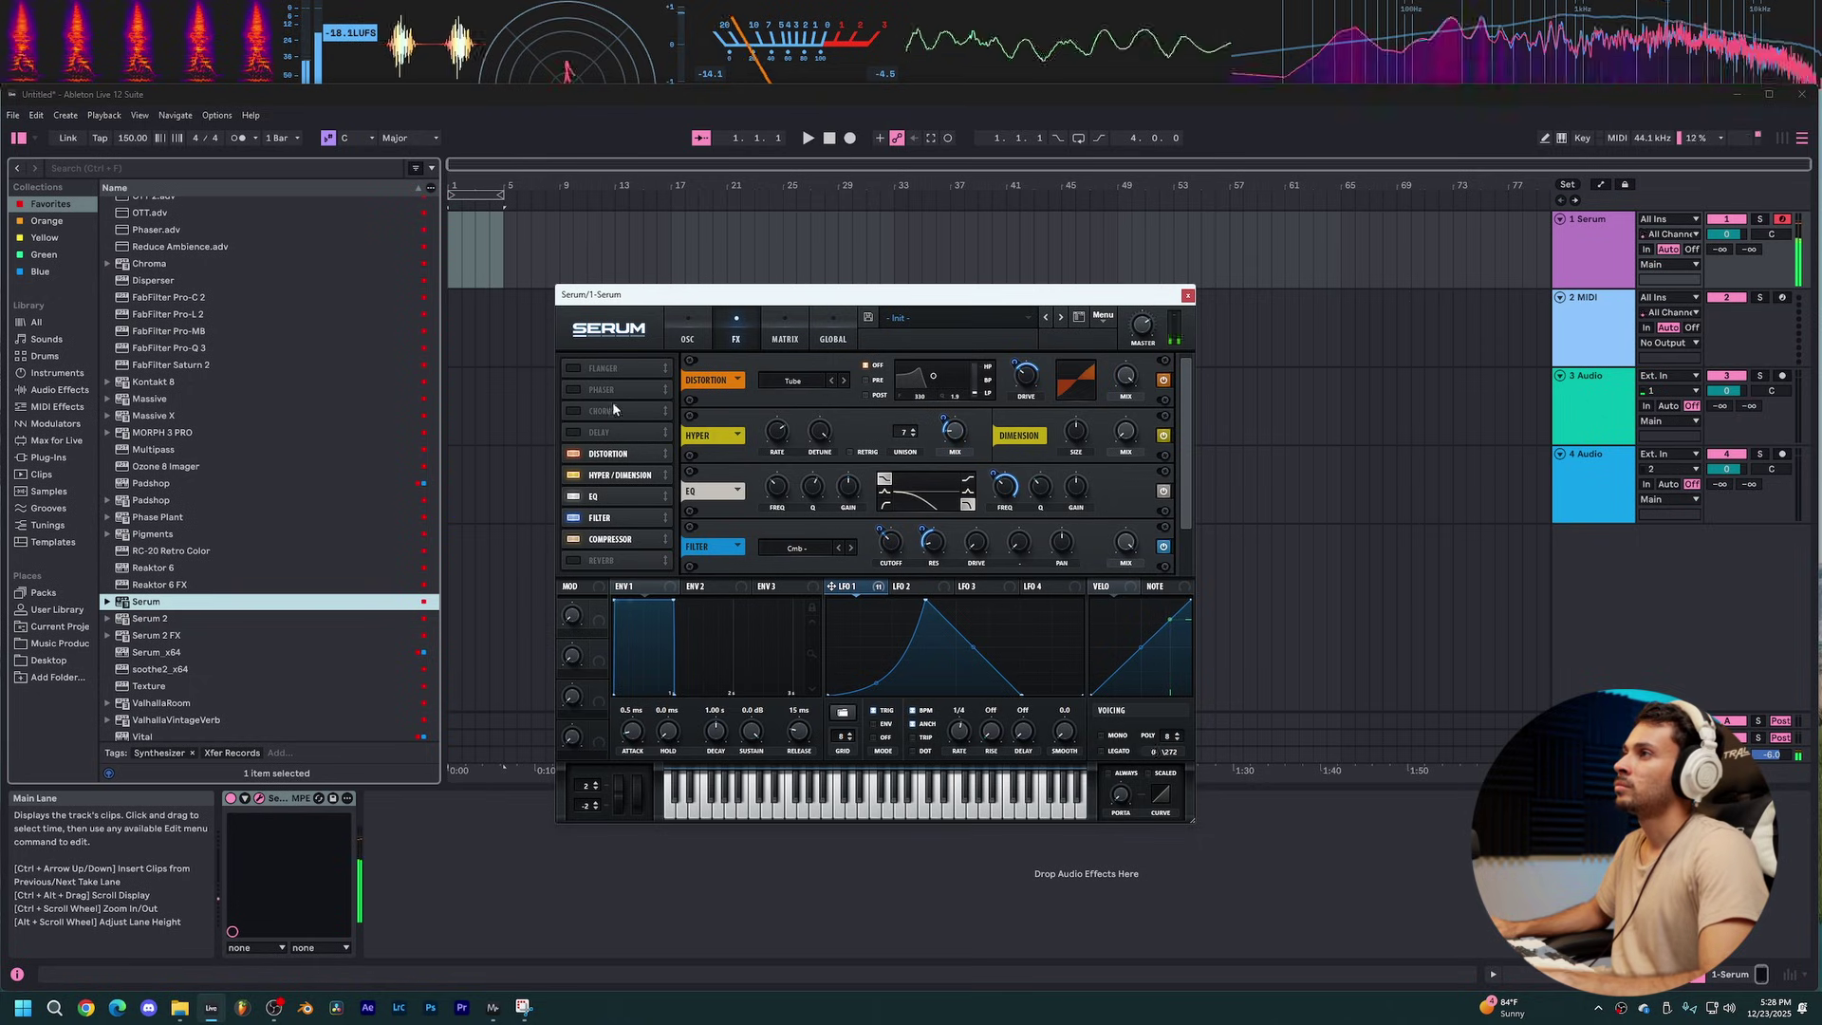
# Step: Enable the phaser between the filter and compressor, lower its frequency and modulate its mix with LFO 1
pyautogui.click(685, 339)
pyautogui.click(728, 342)
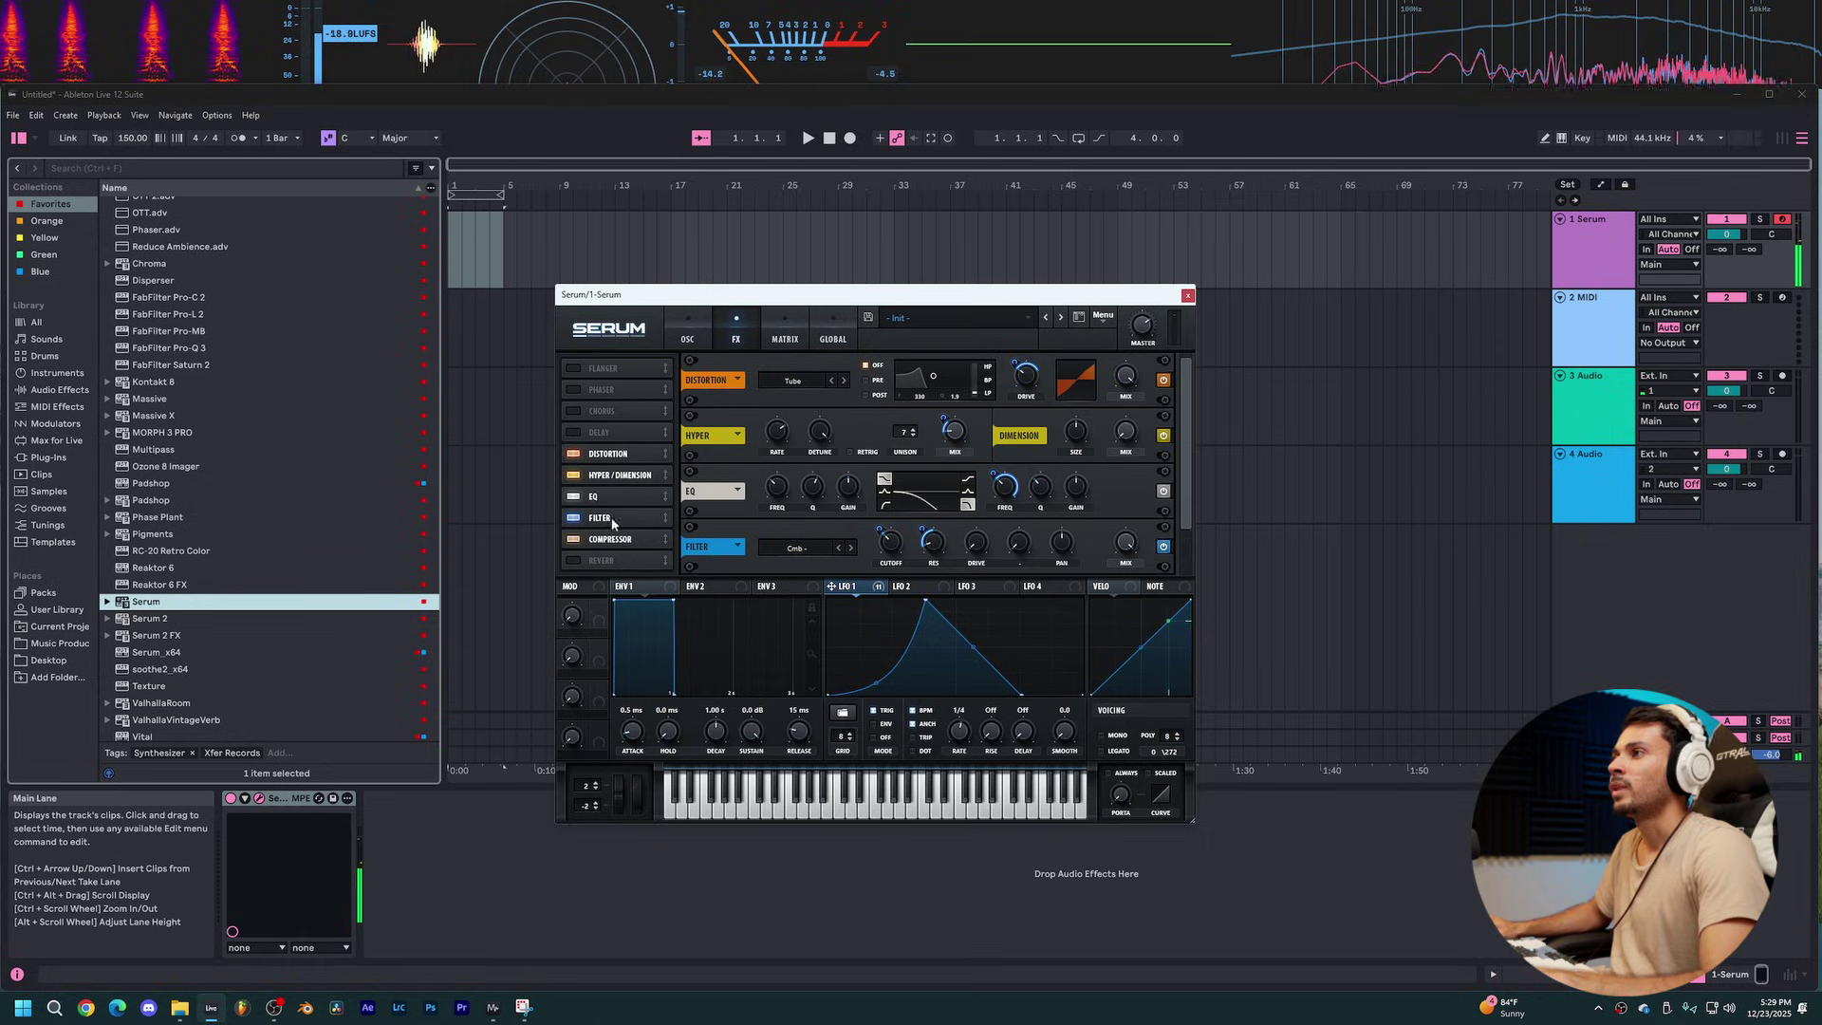
pyautogui.click(575, 390)
pyautogui.moveTo(575, 390); pyautogui.dragTo(612, 413)
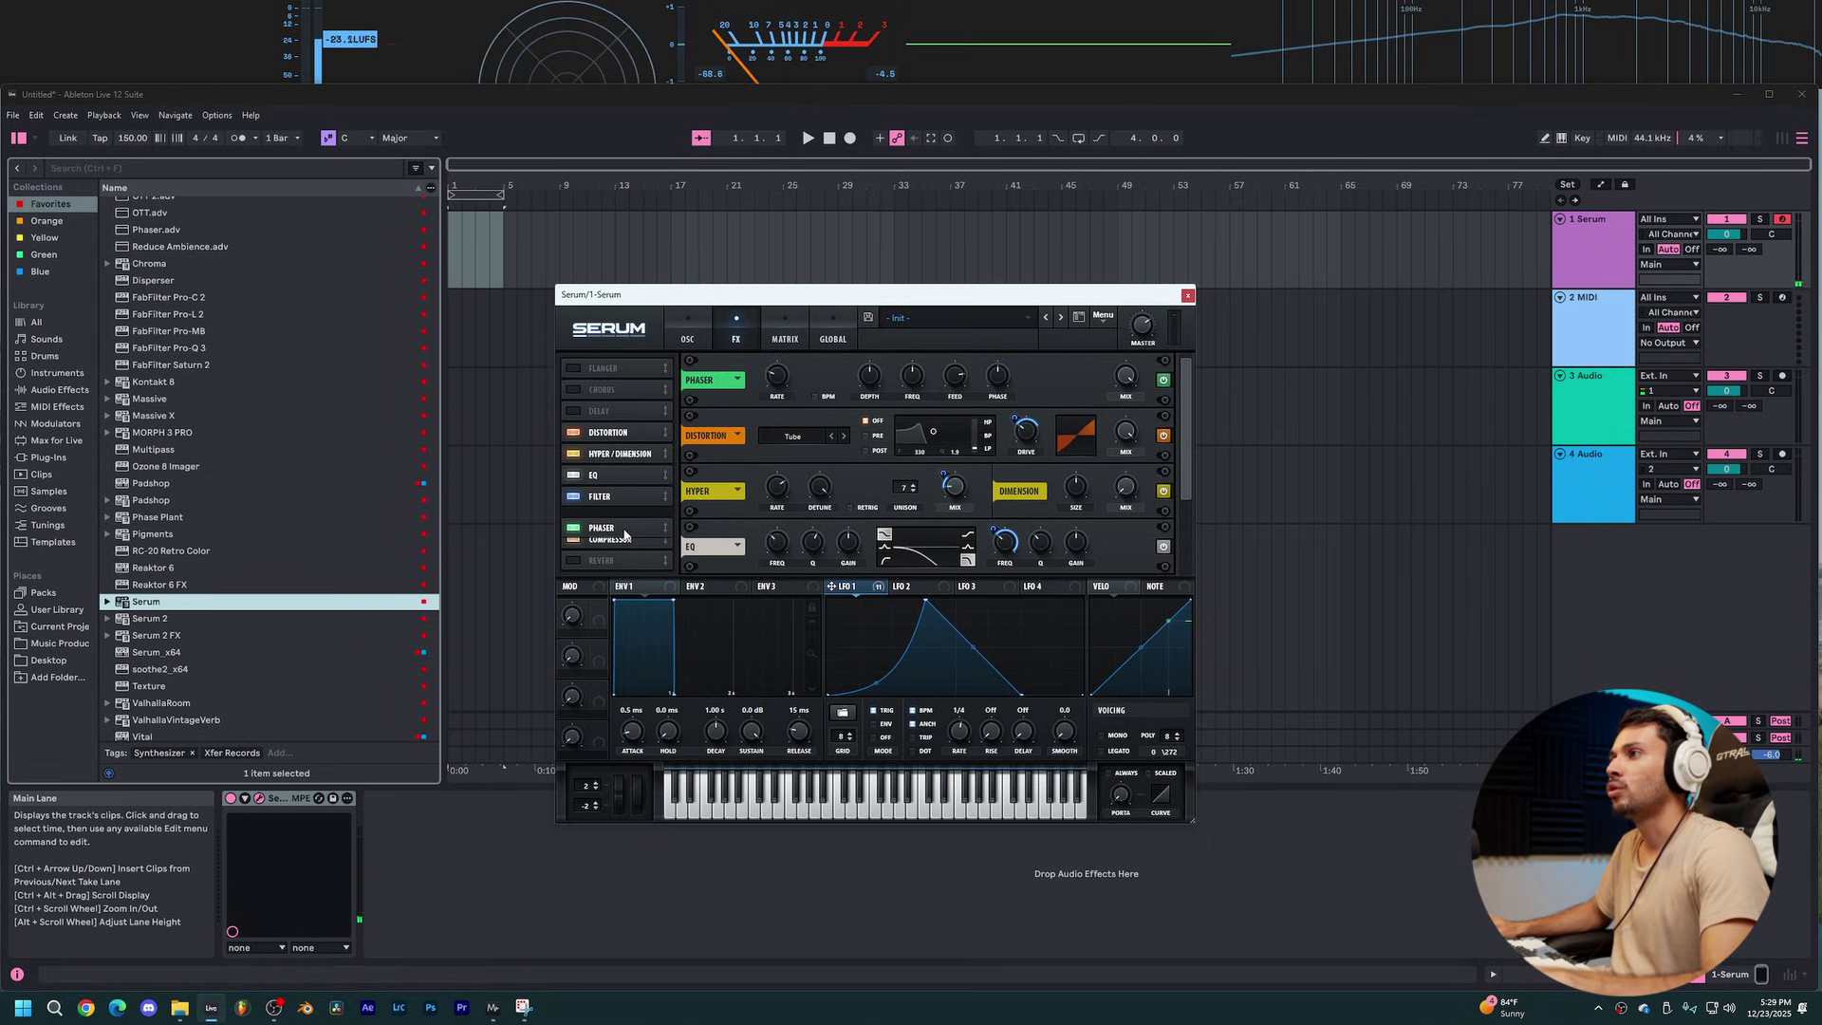
pyautogui.moveTo(624, 535); pyautogui.dragTo(625, 532)
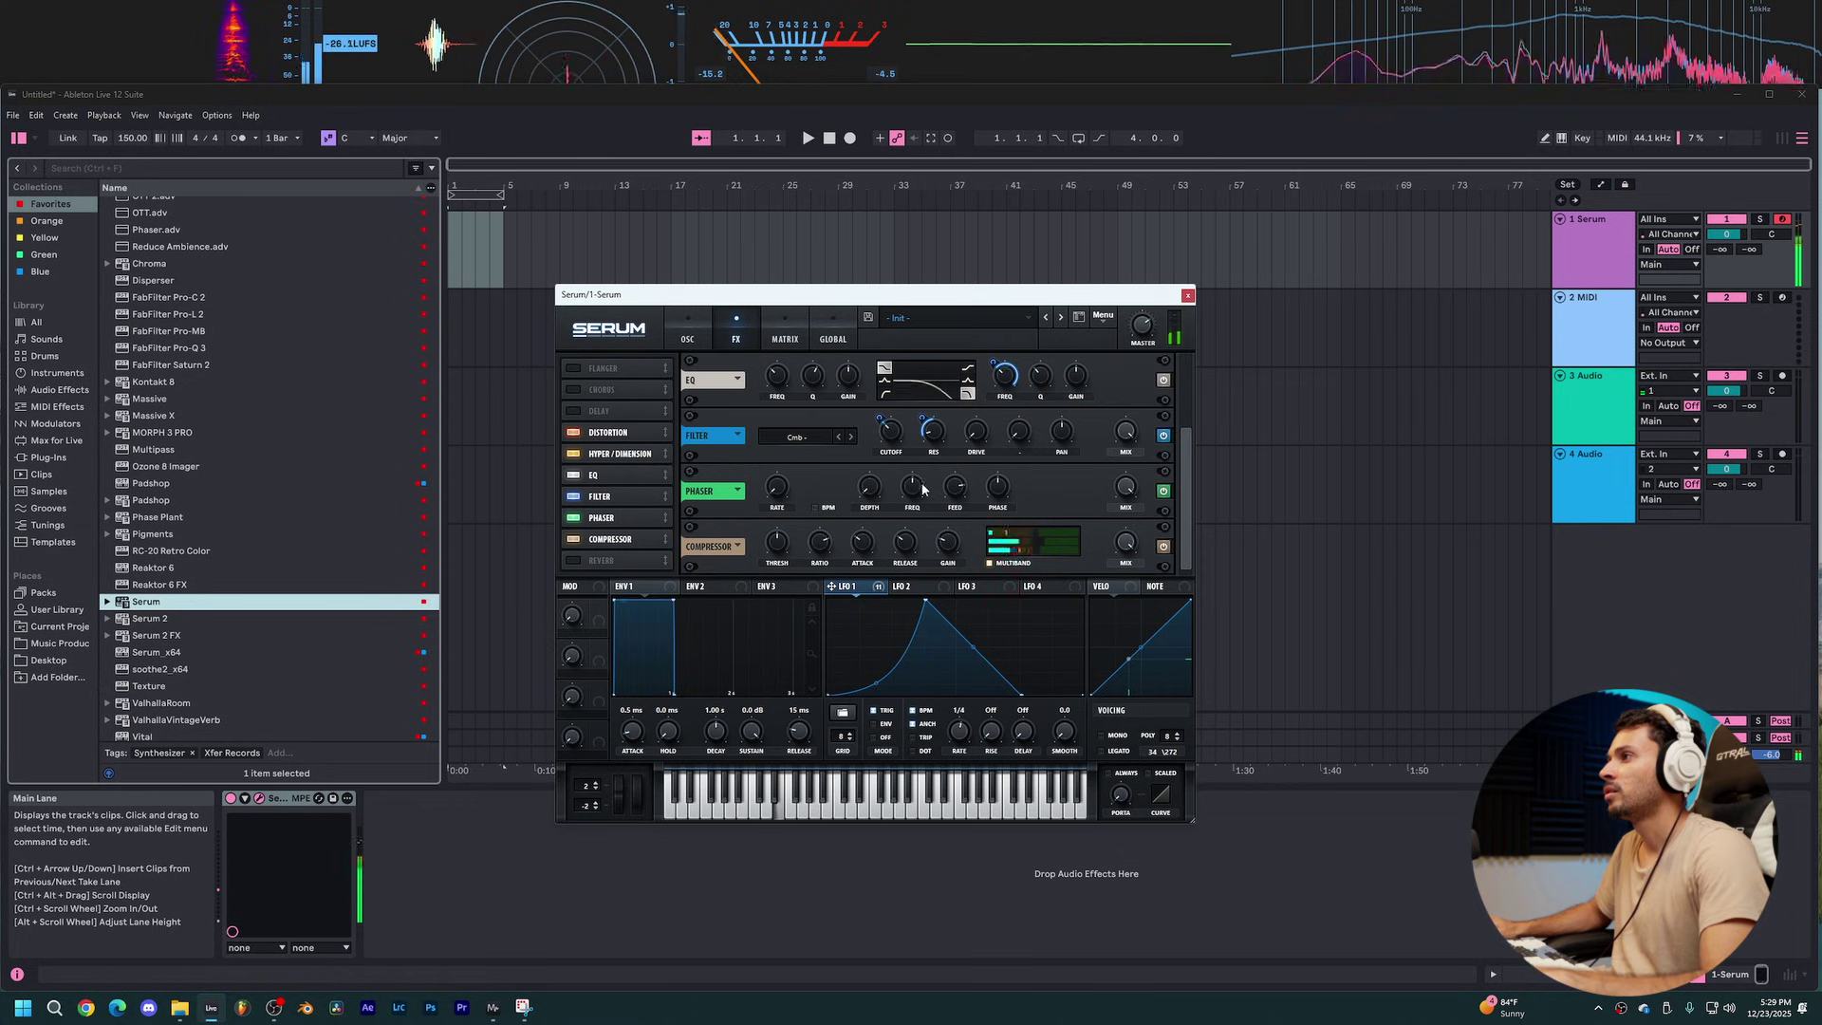
pyautogui.moveTo(922, 487); pyautogui.dragTo(922, 509)
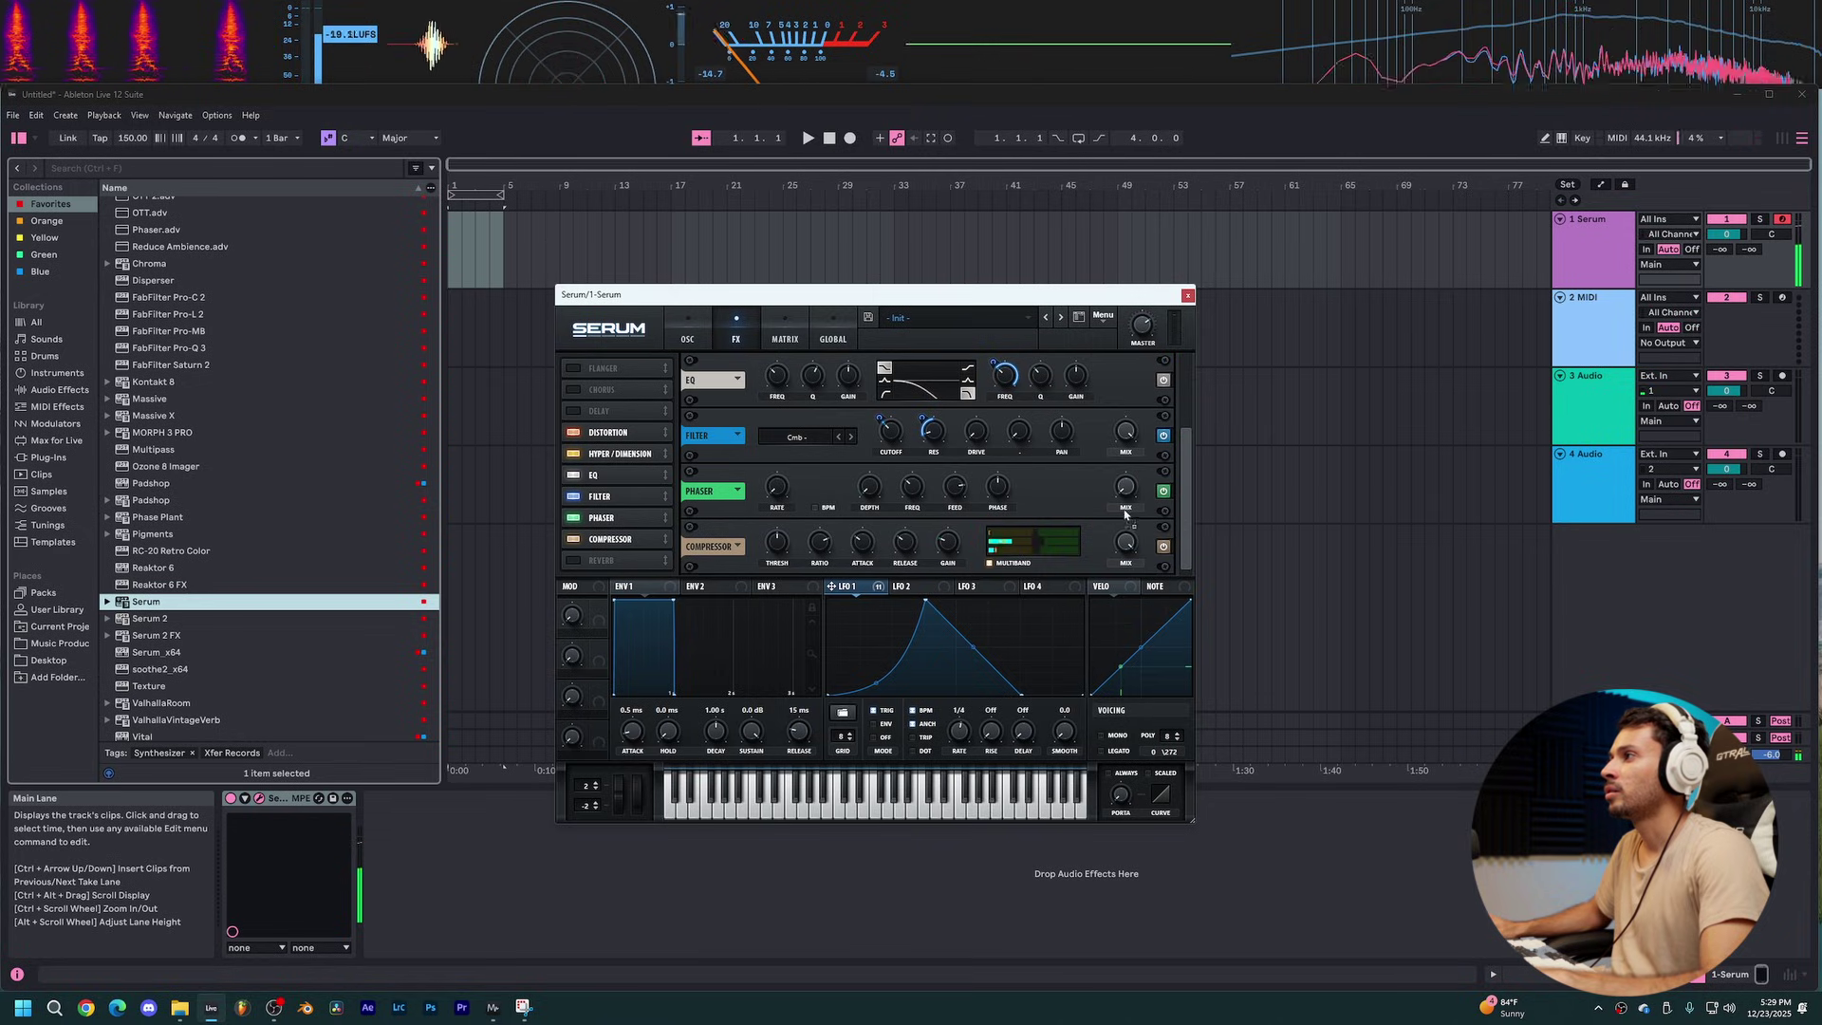
pyautogui.moveTo(1118, 474); pyautogui.dragTo(1116, 513)
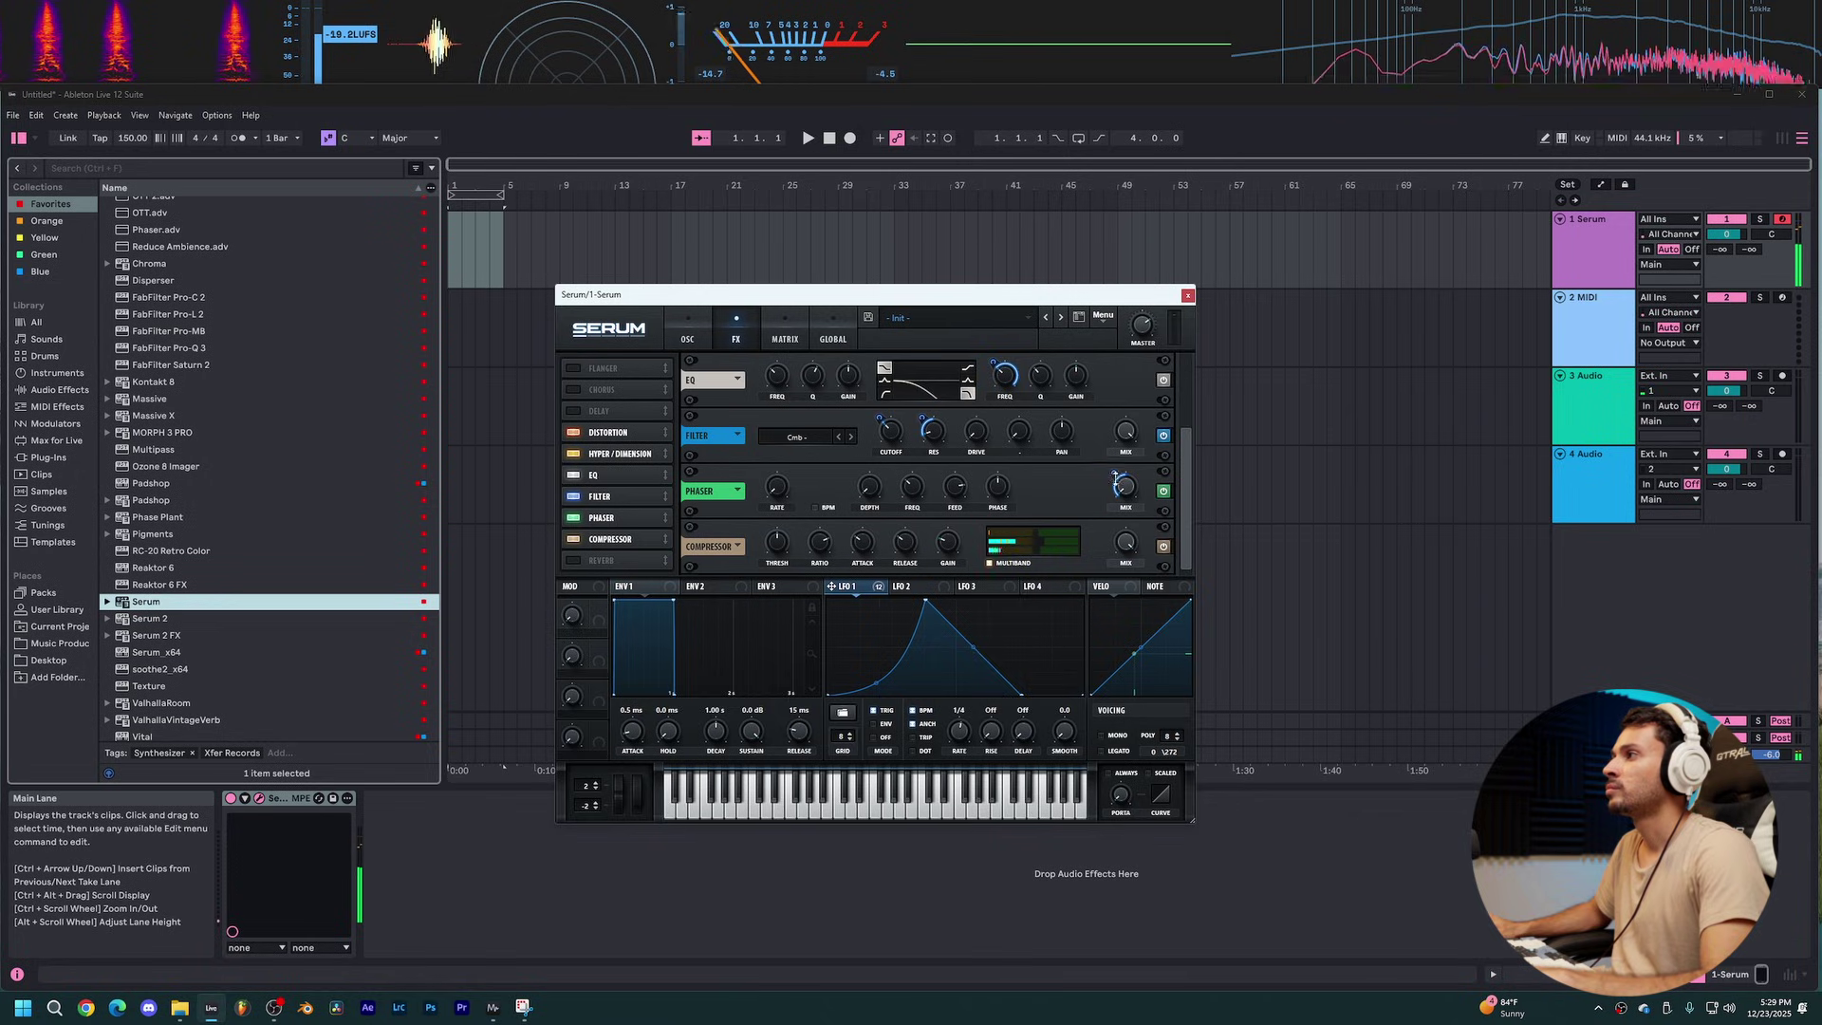
# Step: Fine-tune the main oscillator filter's cutoff and secondary frequency
pyautogui.click(670, 331)
pyautogui.click(690, 324)
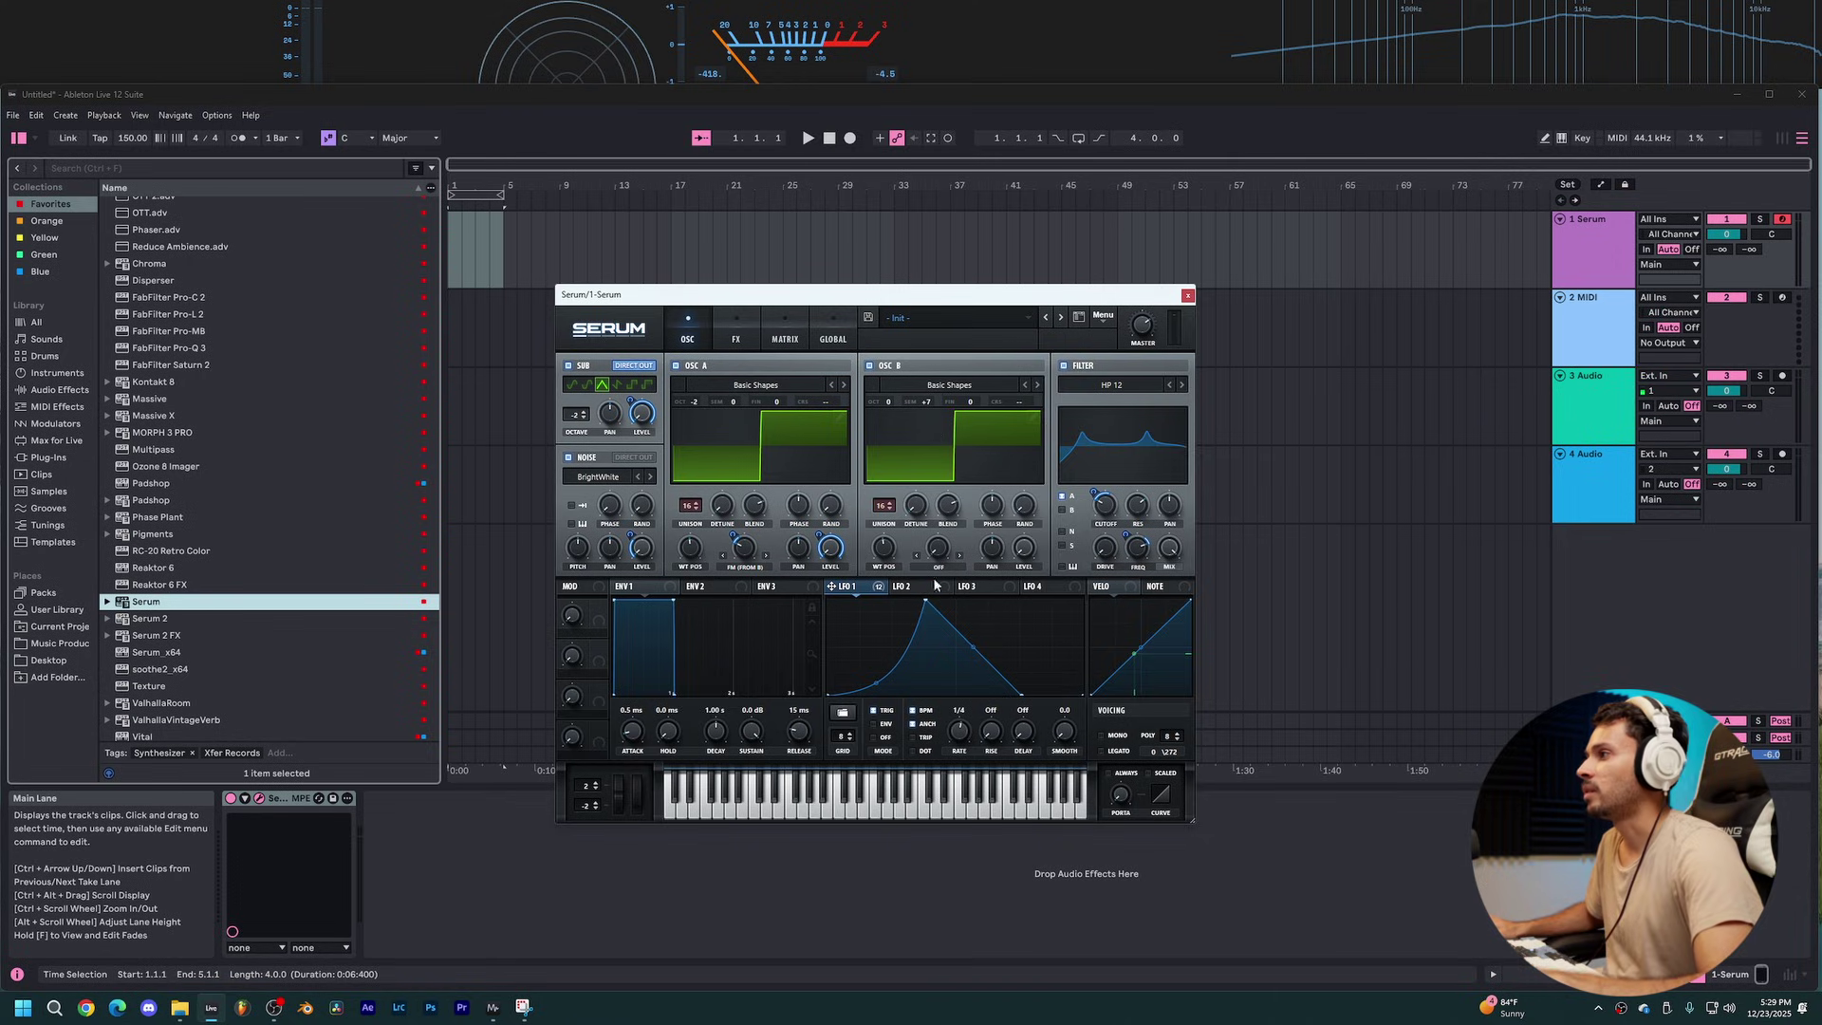
pyautogui.moveTo(1138, 548); pyautogui.dragTo(1115, 505)
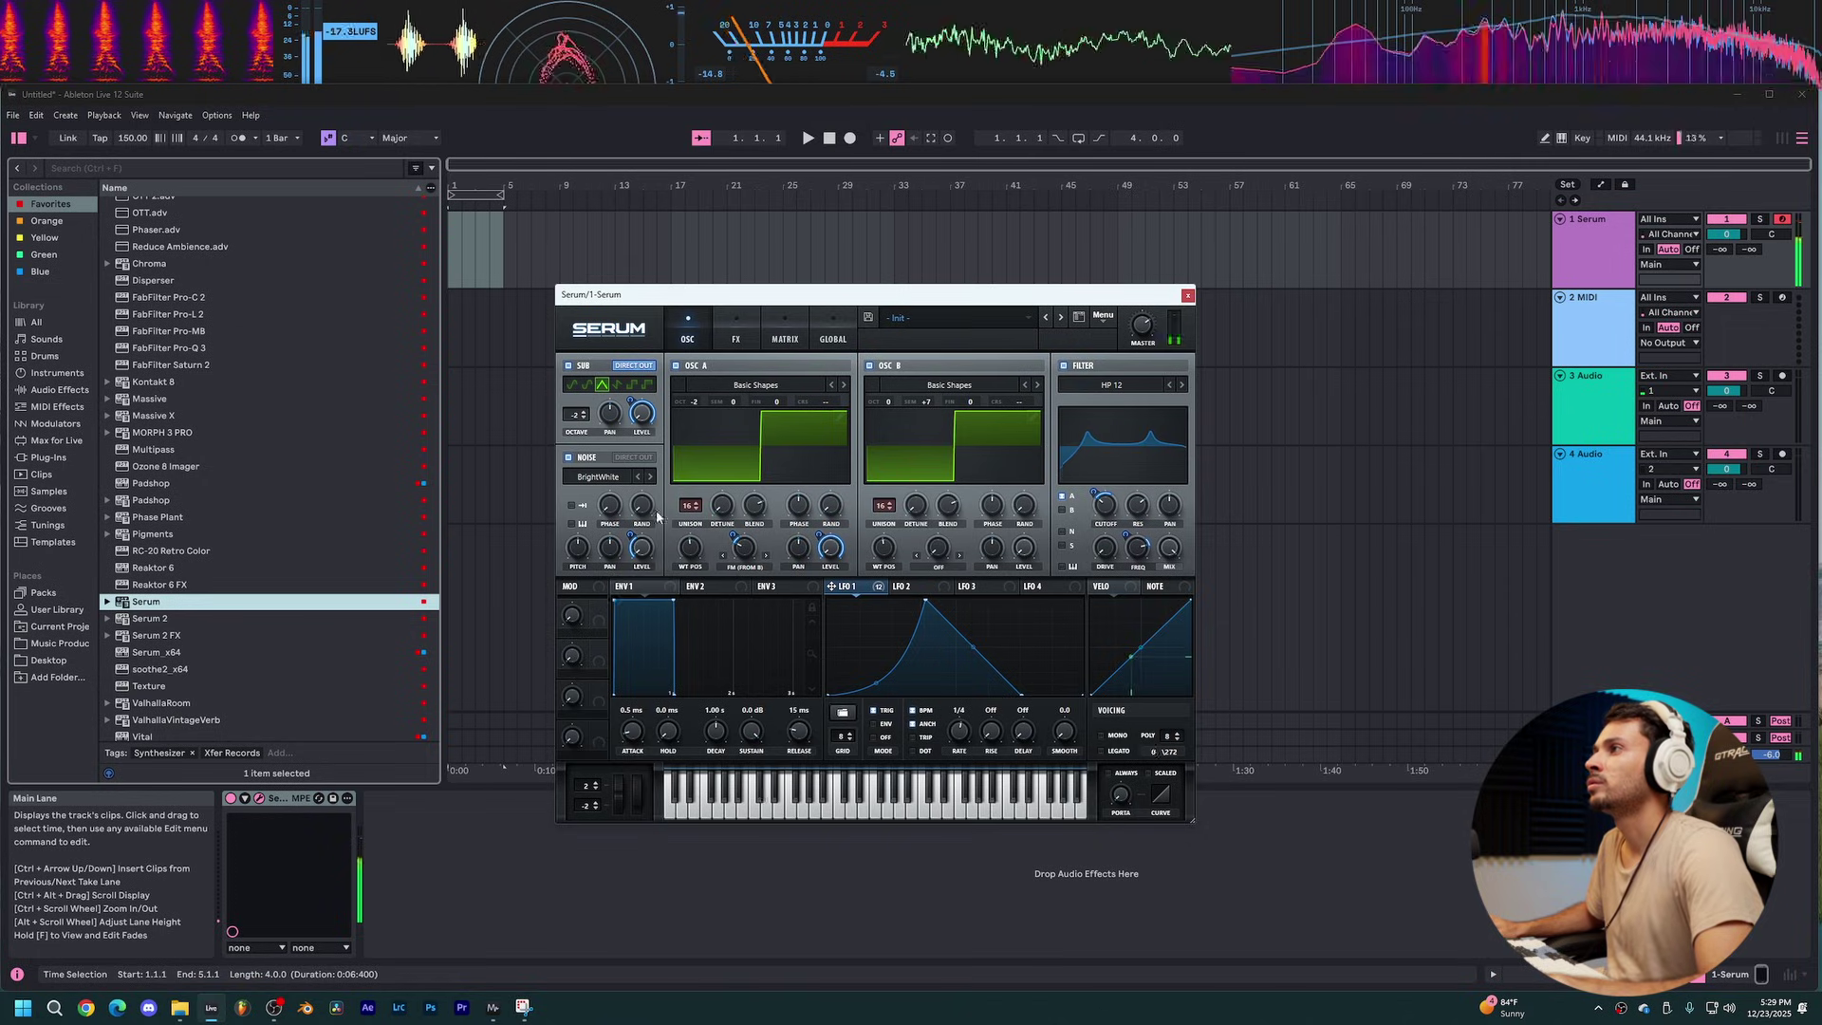
# Step: Adjust the depth of LFO 1's modulation on the EQ's high-band frequency
pyautogui.click(740, 334)
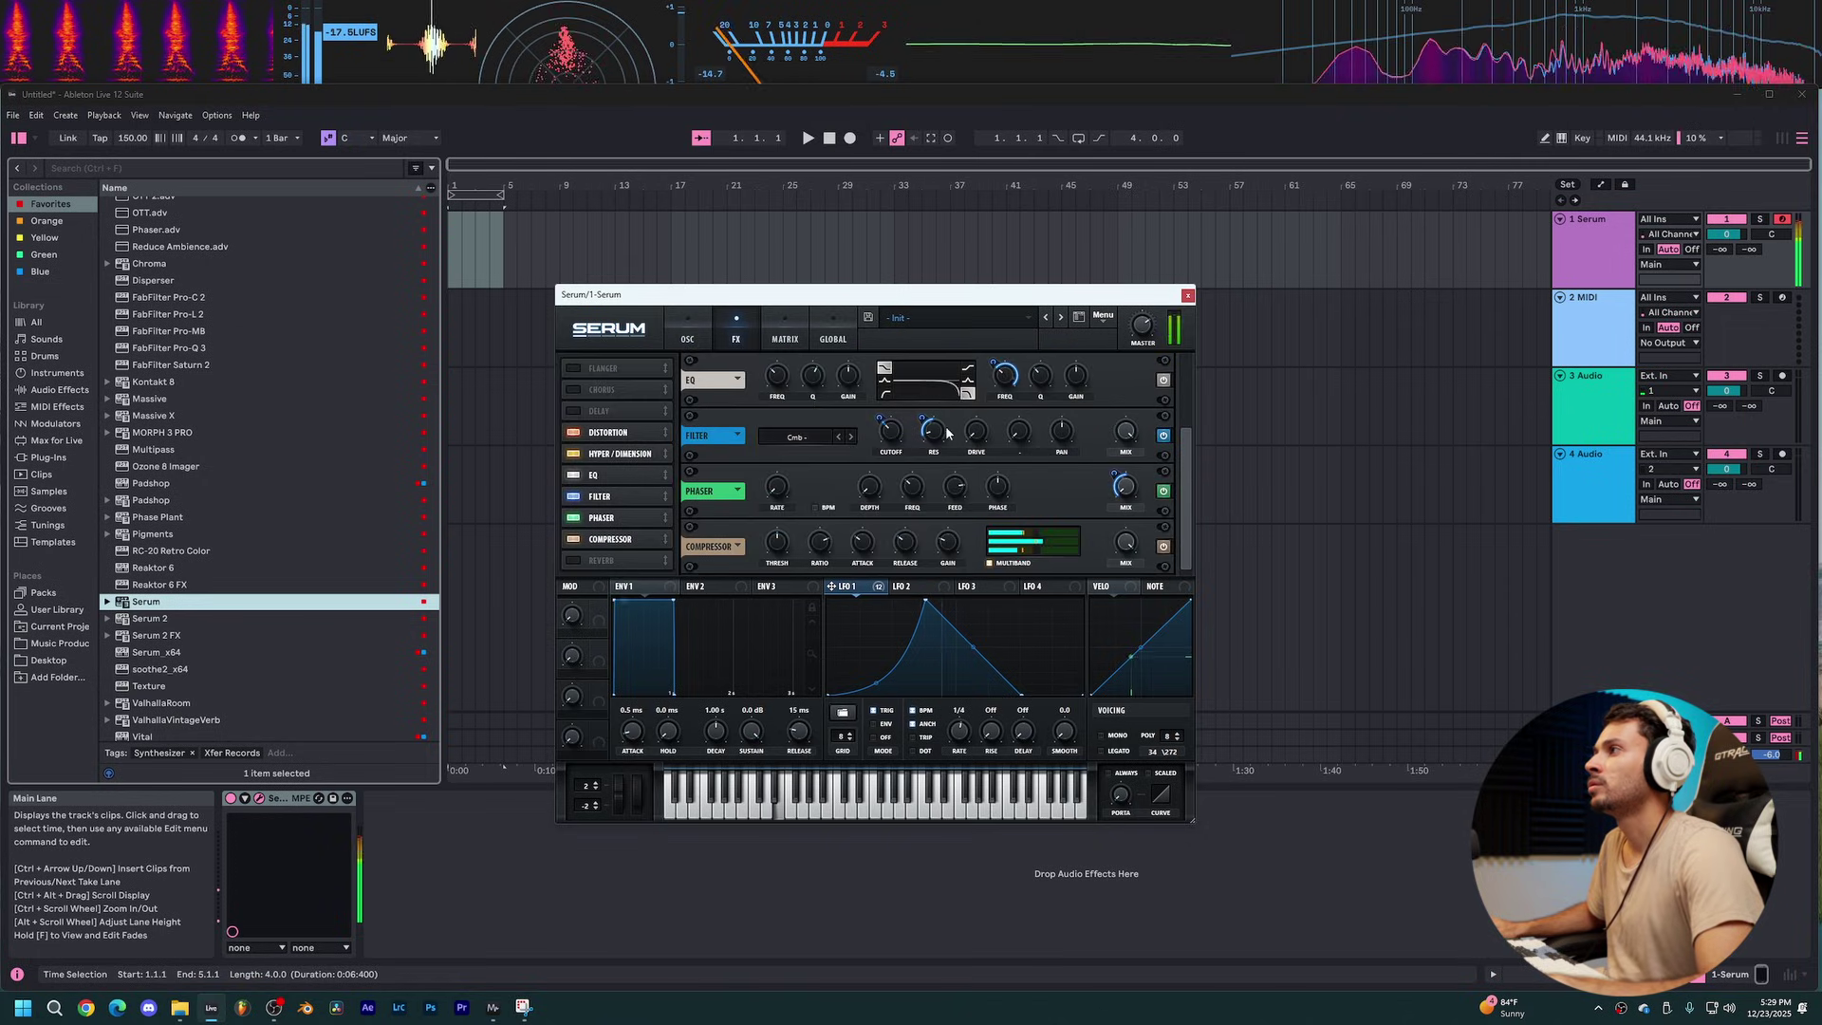
pyautogui.moveTo(1005, 383); pyautogui.dragTo(1012, 339)
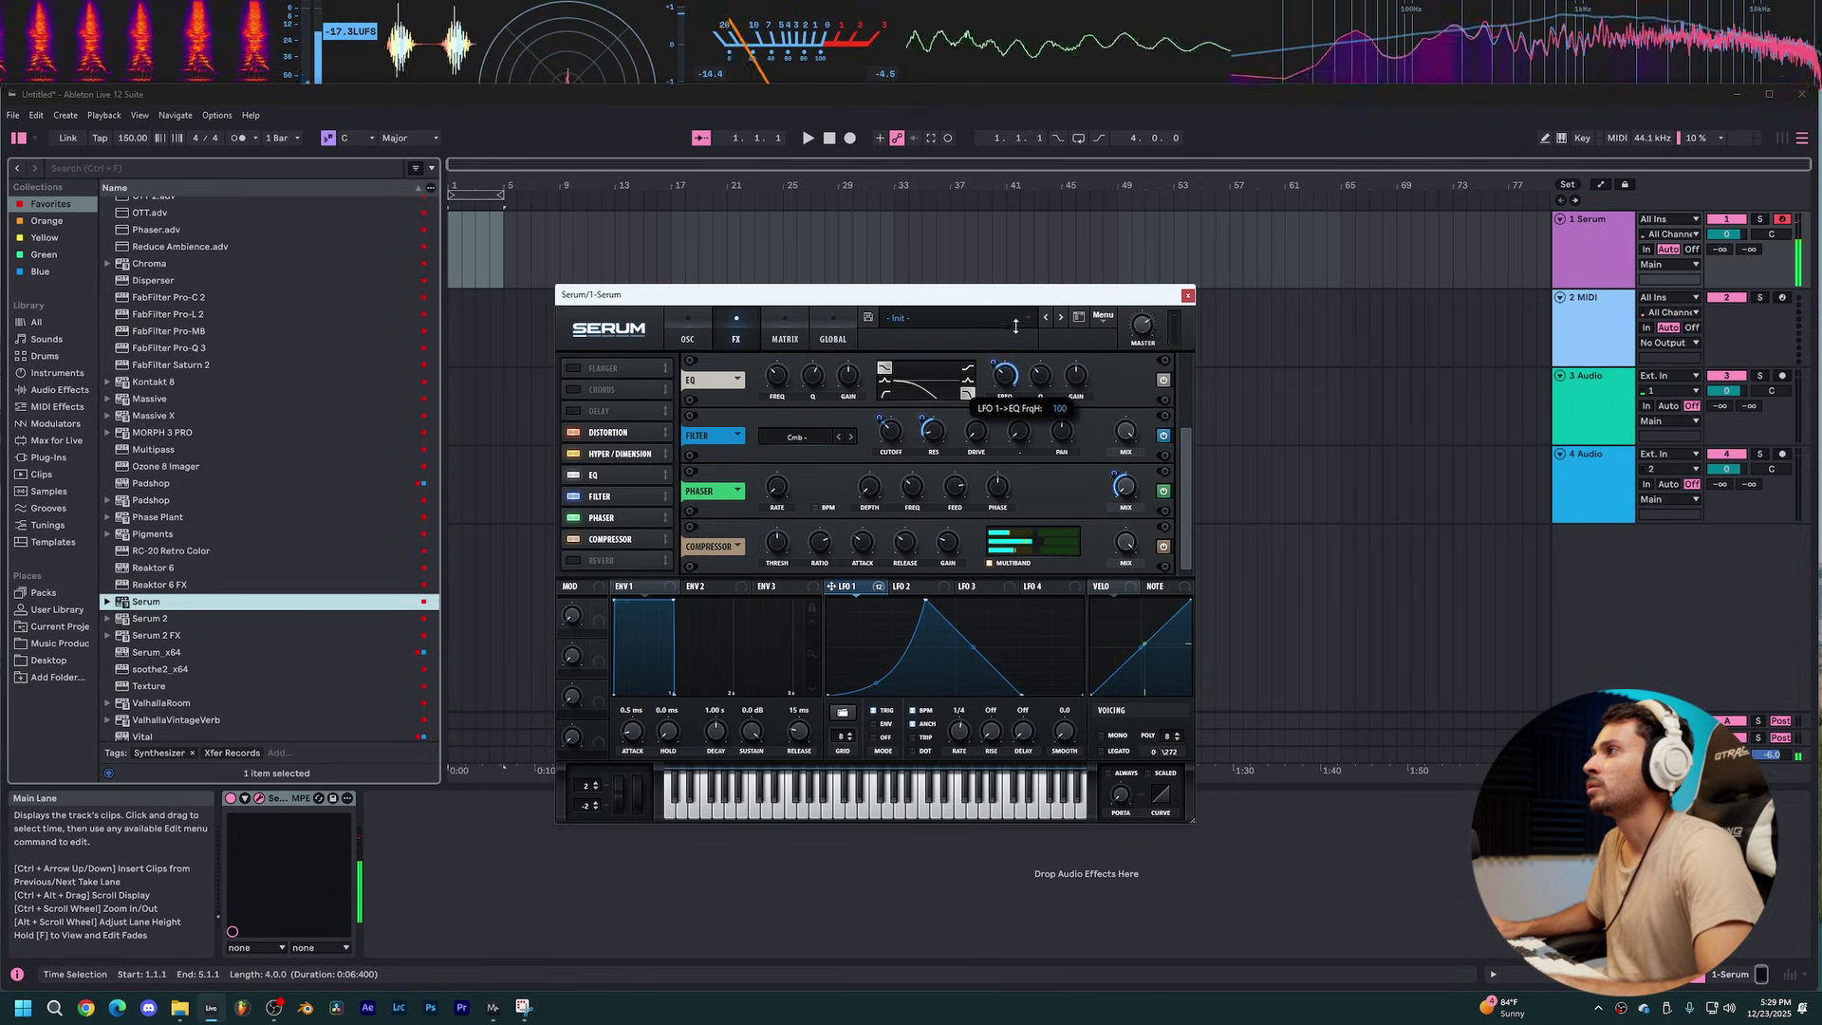
pyautogui.moveTo(1014, 357); pyautogui.dragTo(1016, 364)
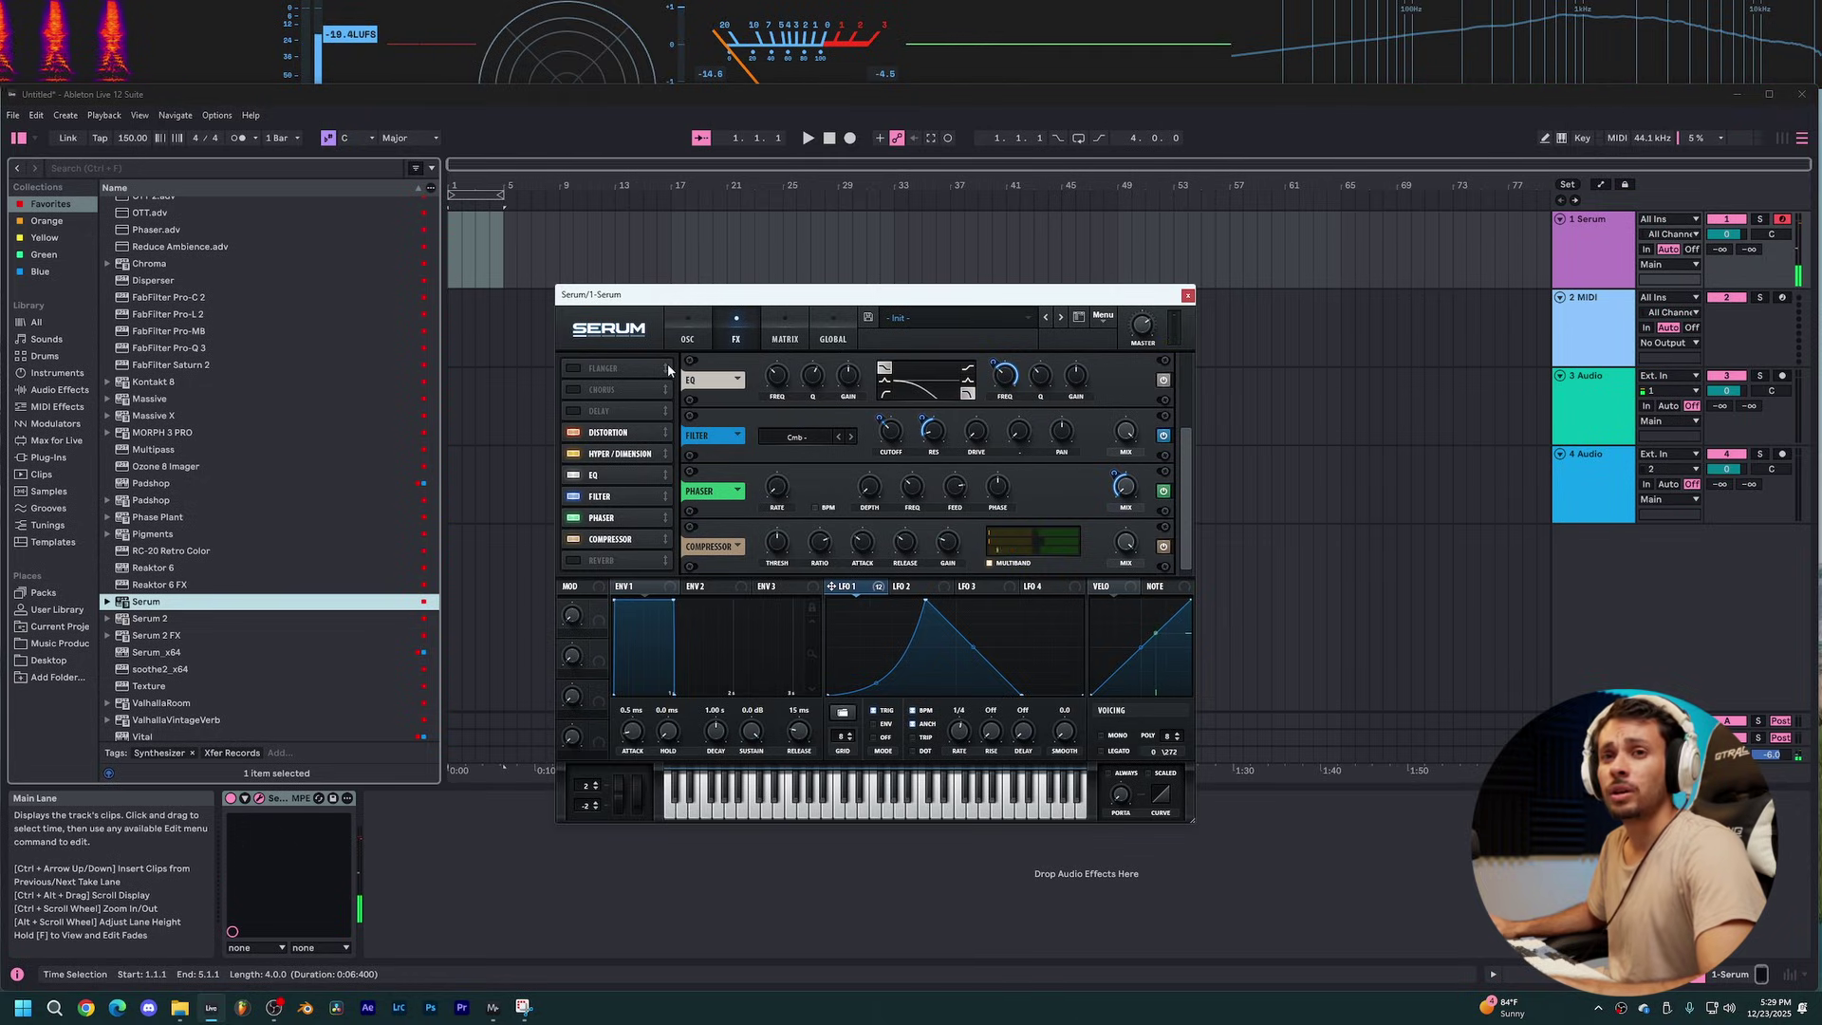
# Step: Close Serum, load the Messy Bass Rack from the green collection onto its track, and close the opened plug-in windows
pyautogui.click(1187, 295)
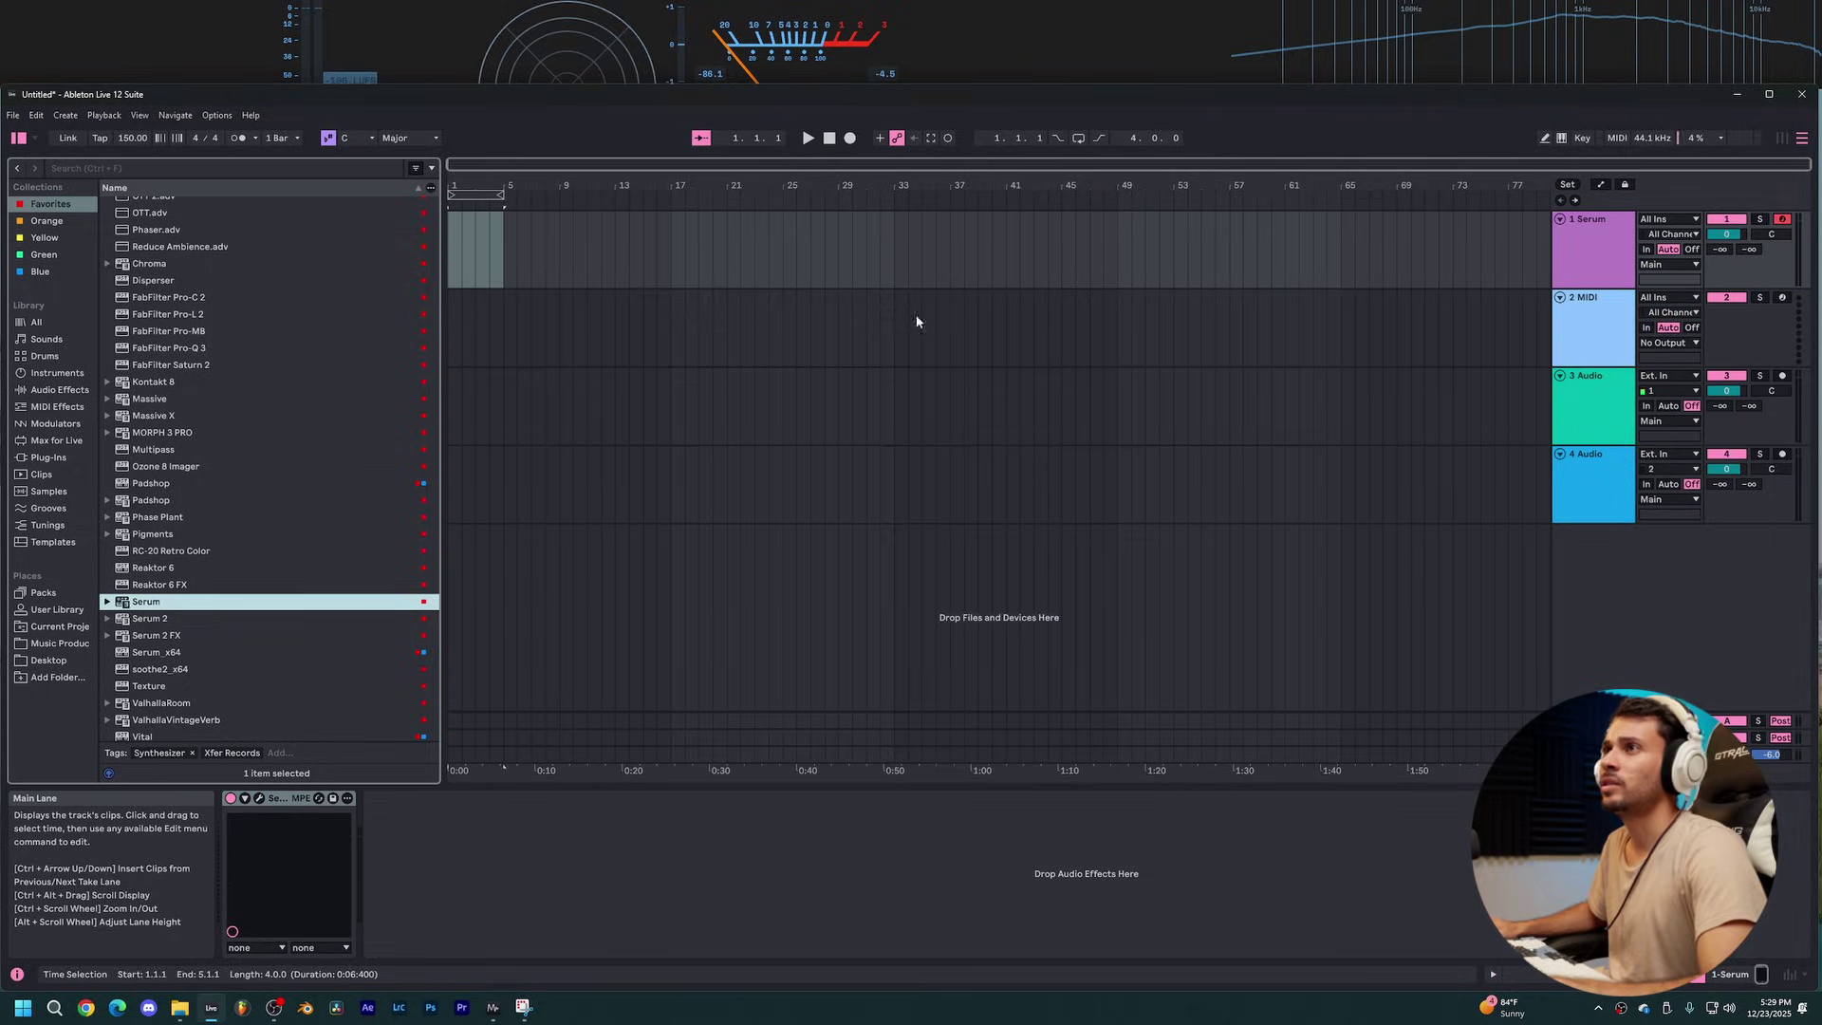
pyautogui.click(52, 254)
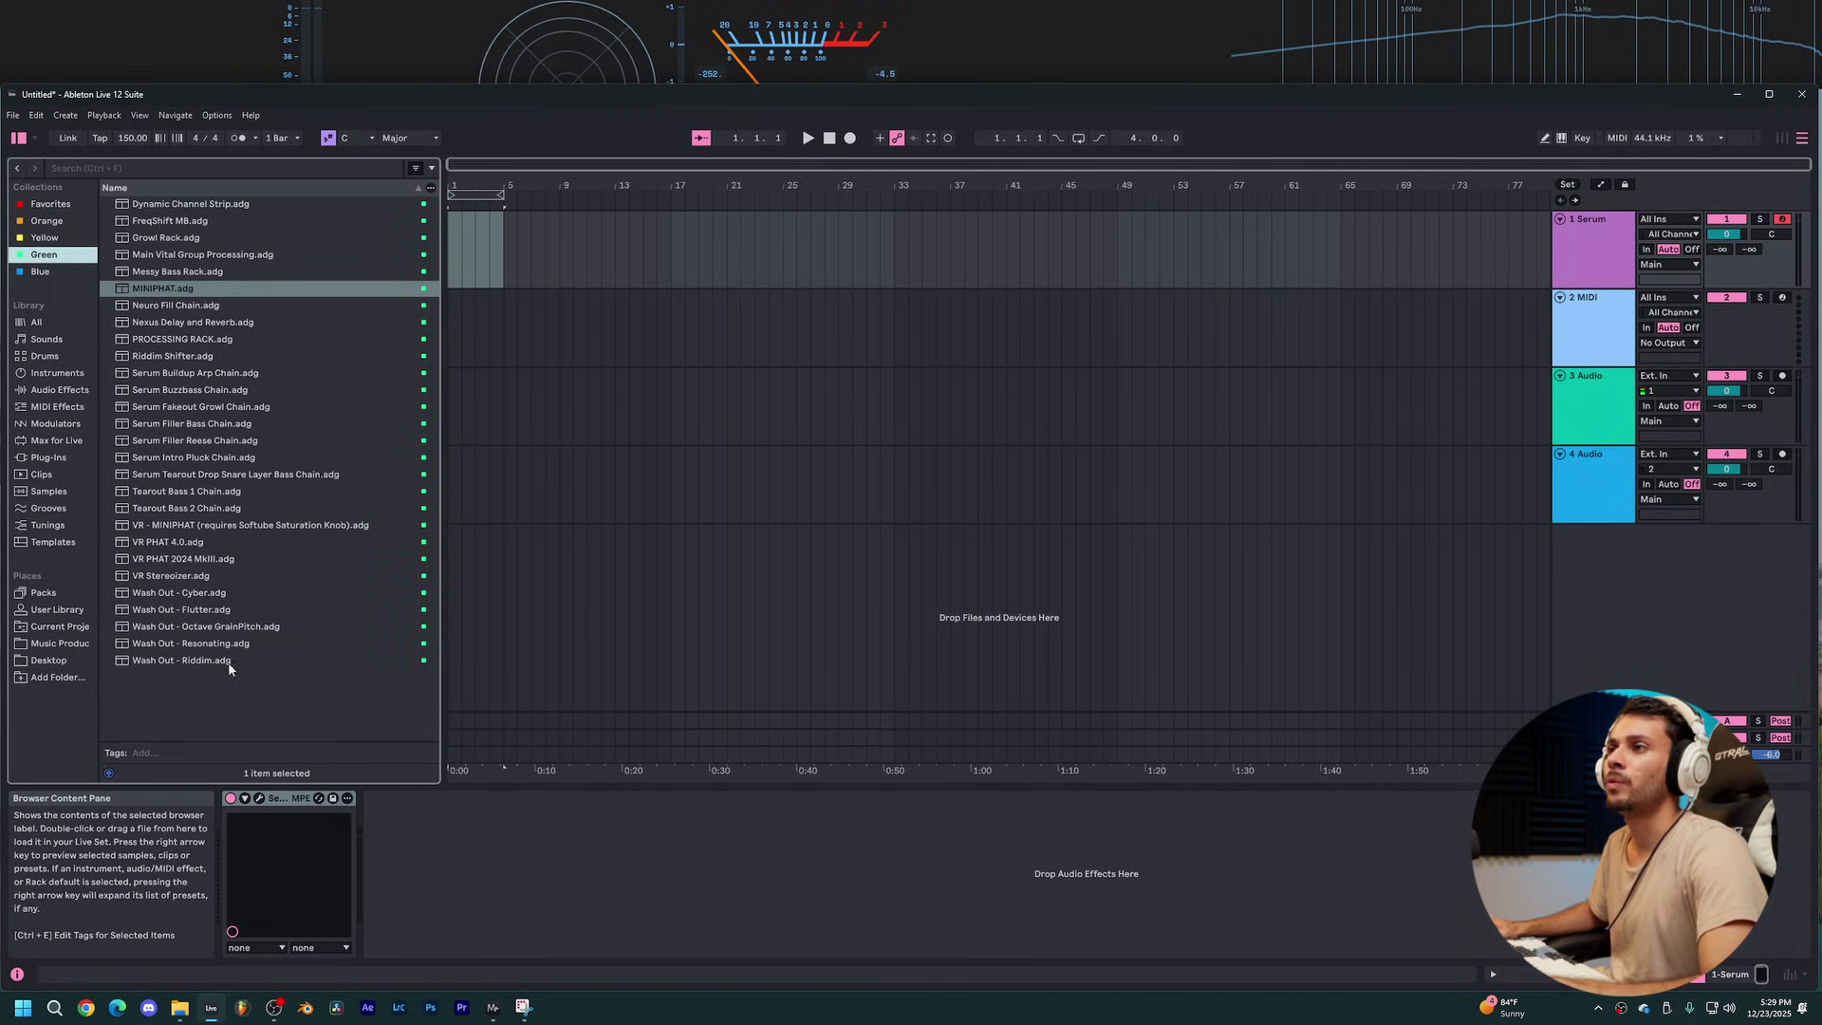
pyautogui.doubleClick(205, 270)
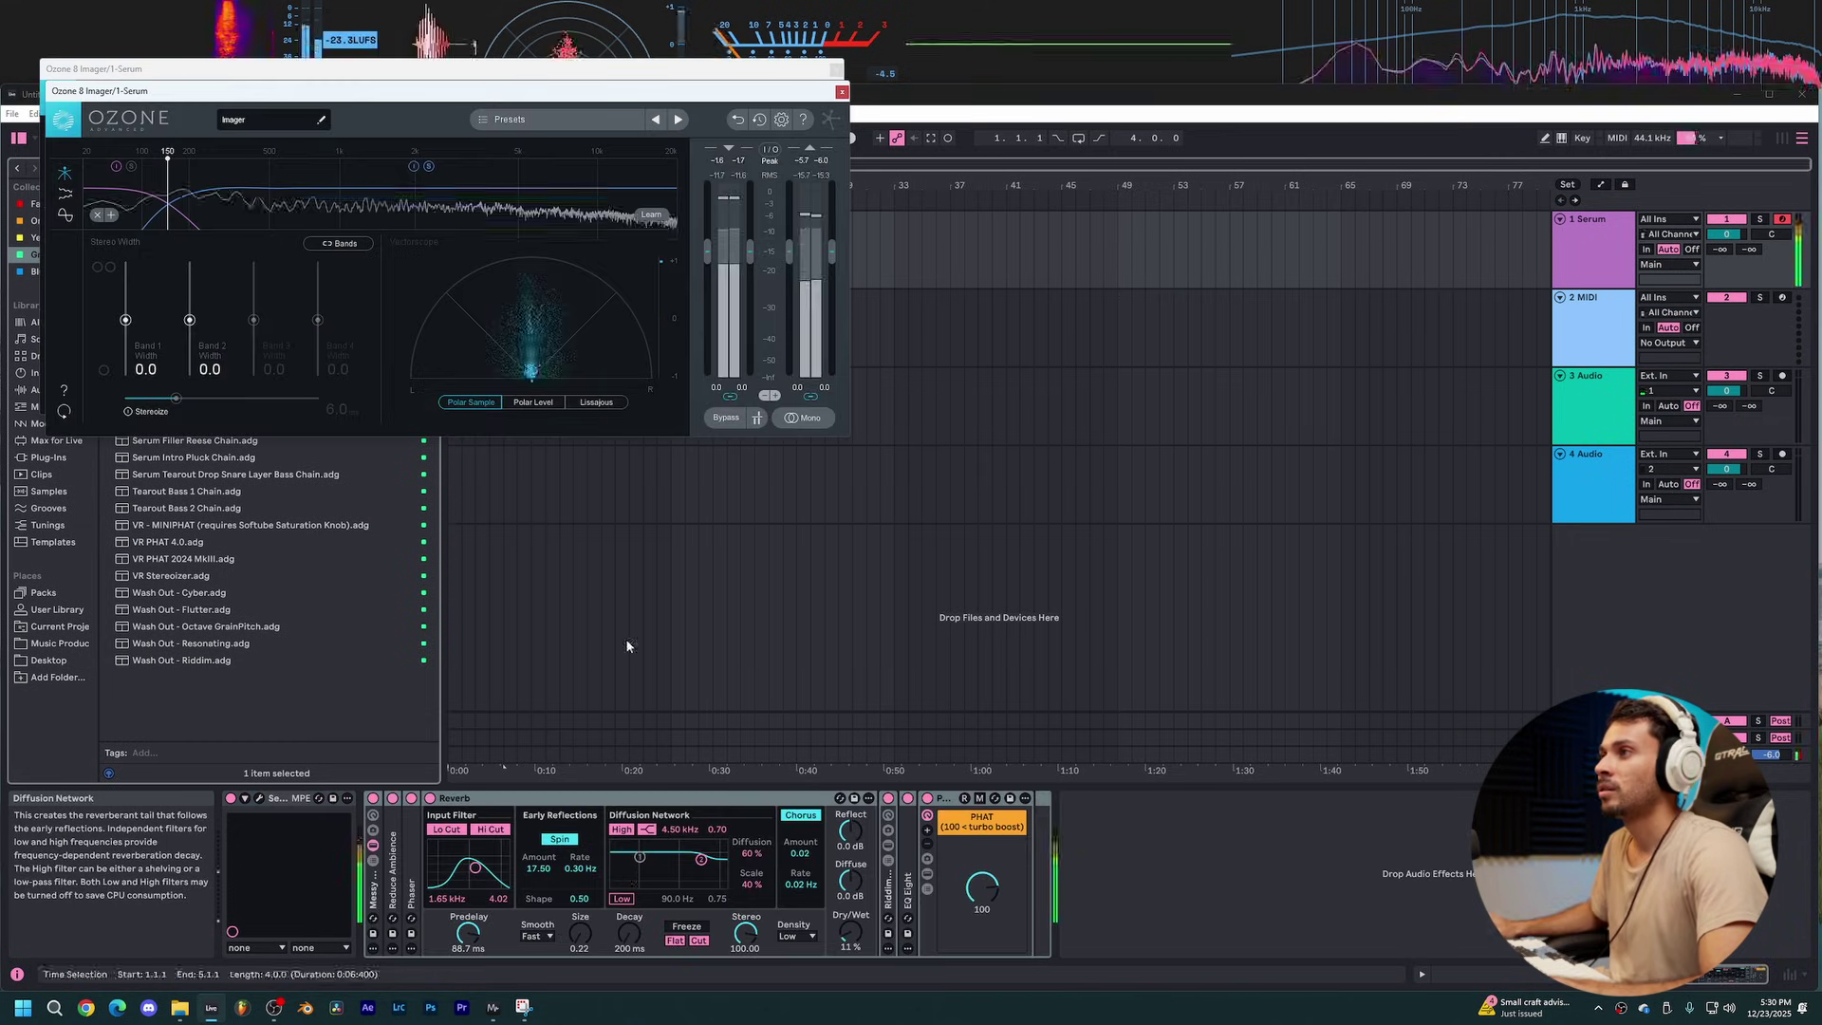
pyautogui.click(841, 93)
pyautogui.click(836, 70)
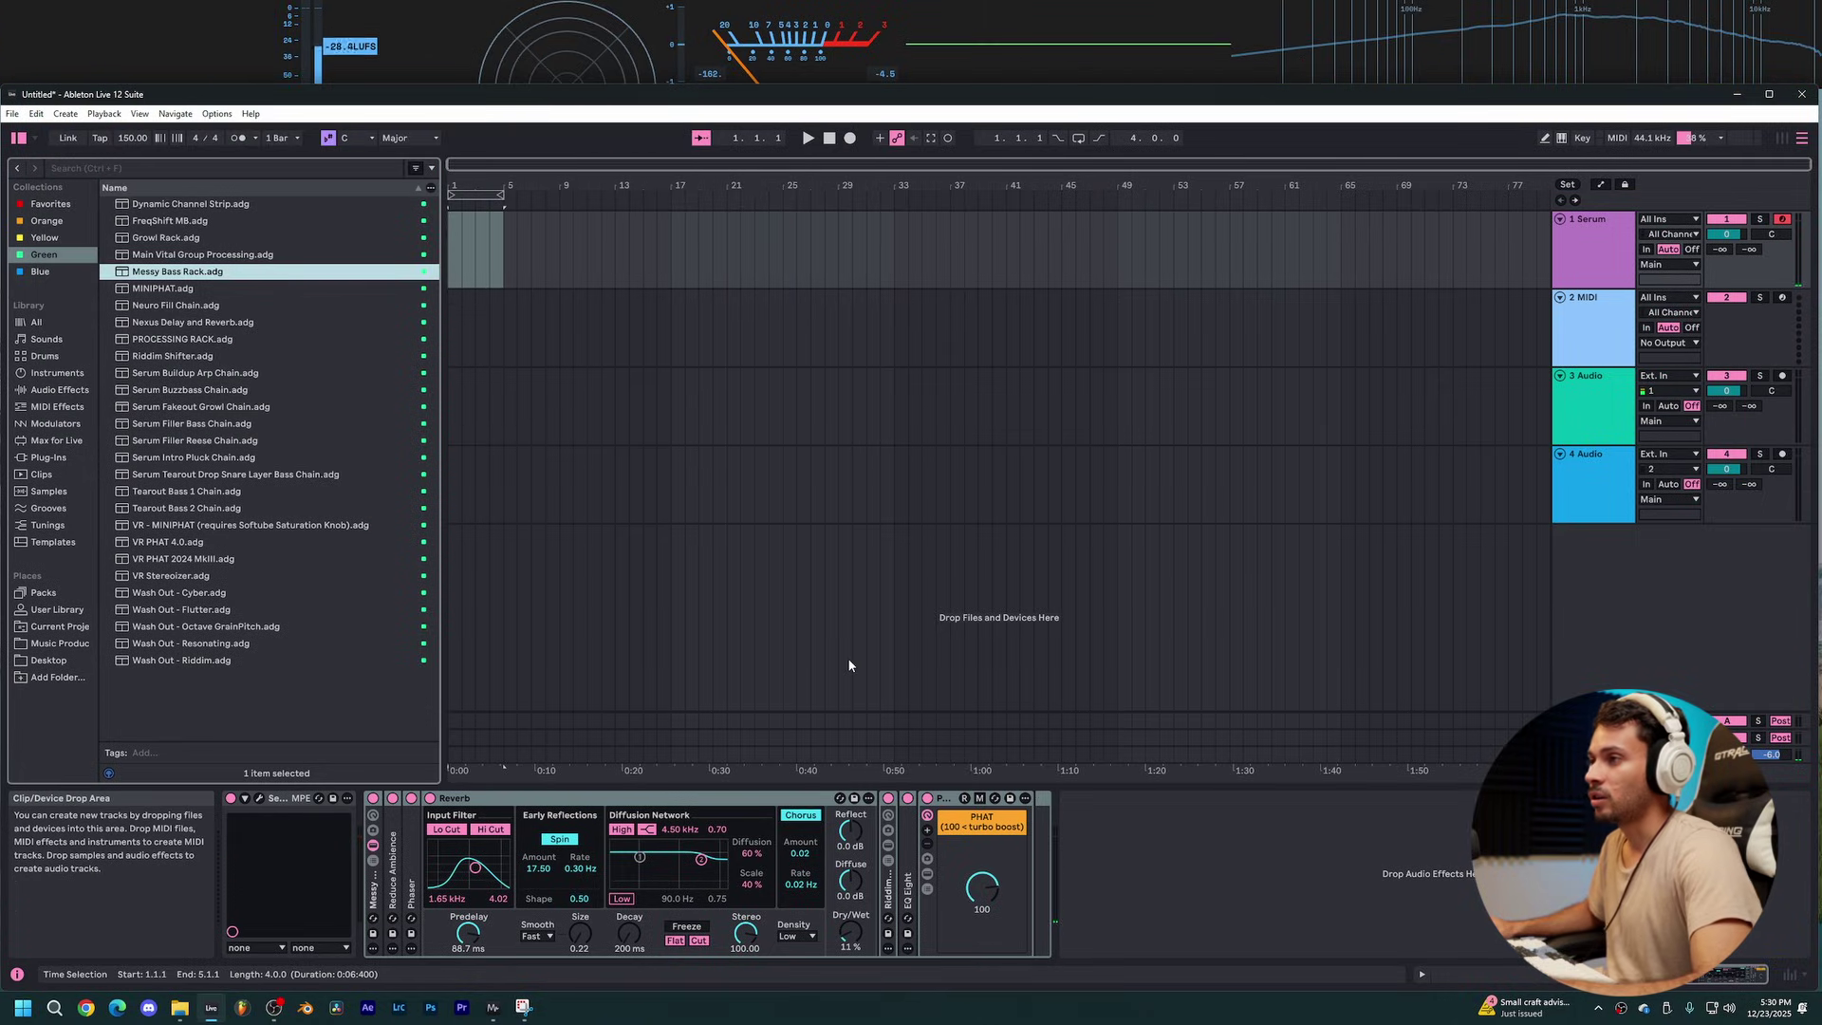
# Step: Compare the sound with the rack bypassed, deactivate the devices after Reduce Ambience, and unfold Reduce Ambience
pyautogui.click(373, 799)
pyautogui.click(373, 799)
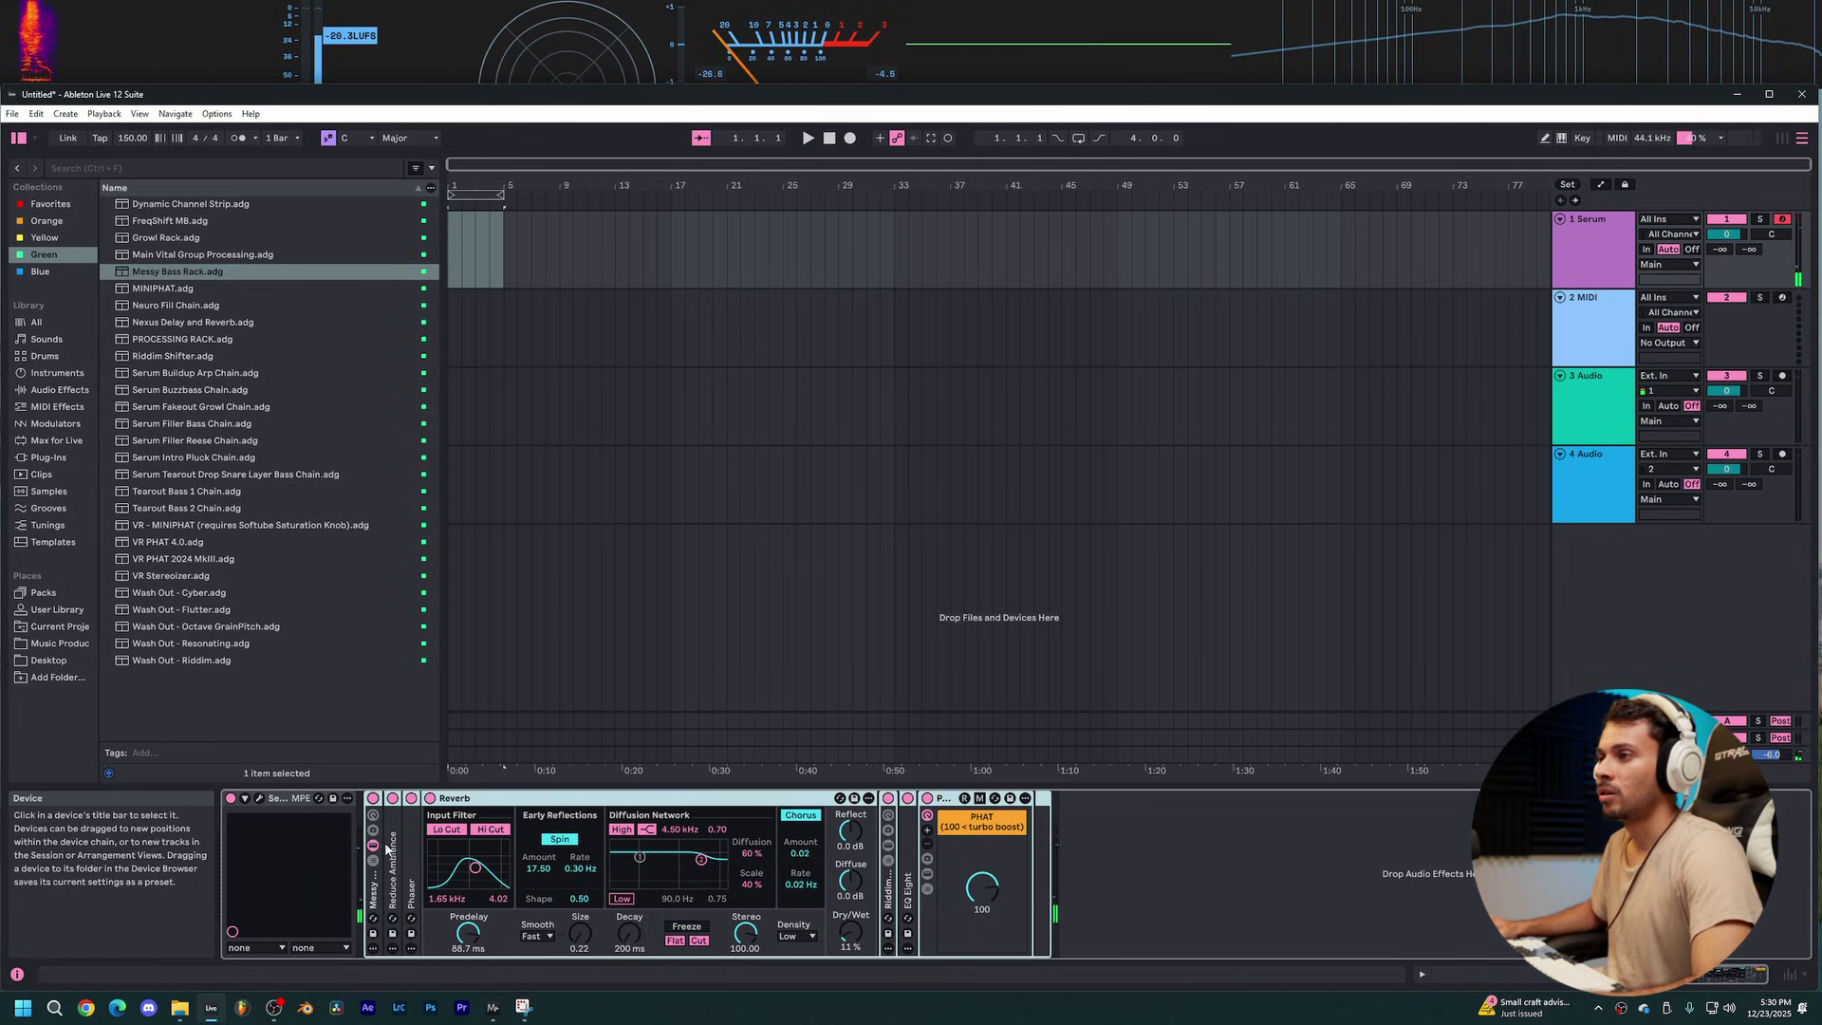
pyautogui.click(411, 798)
pyautogui.click(430, 798)
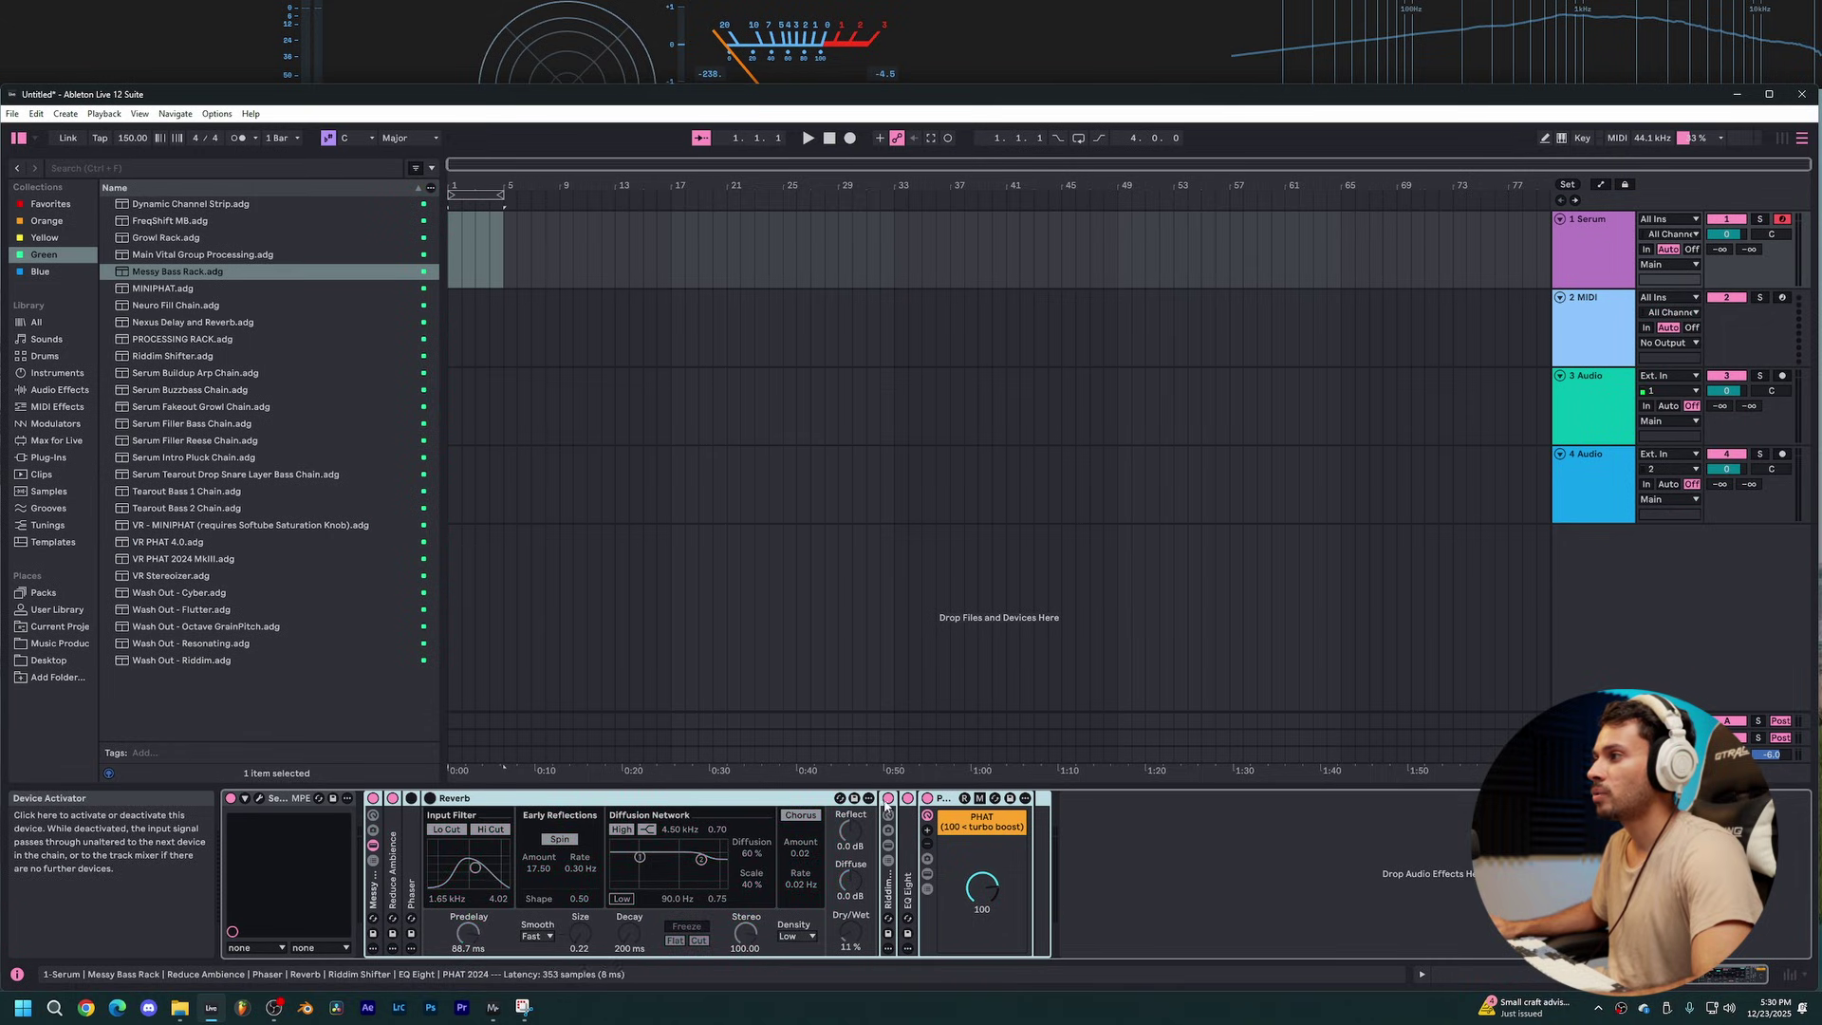
pyautogui.doubleClick(395, 868)
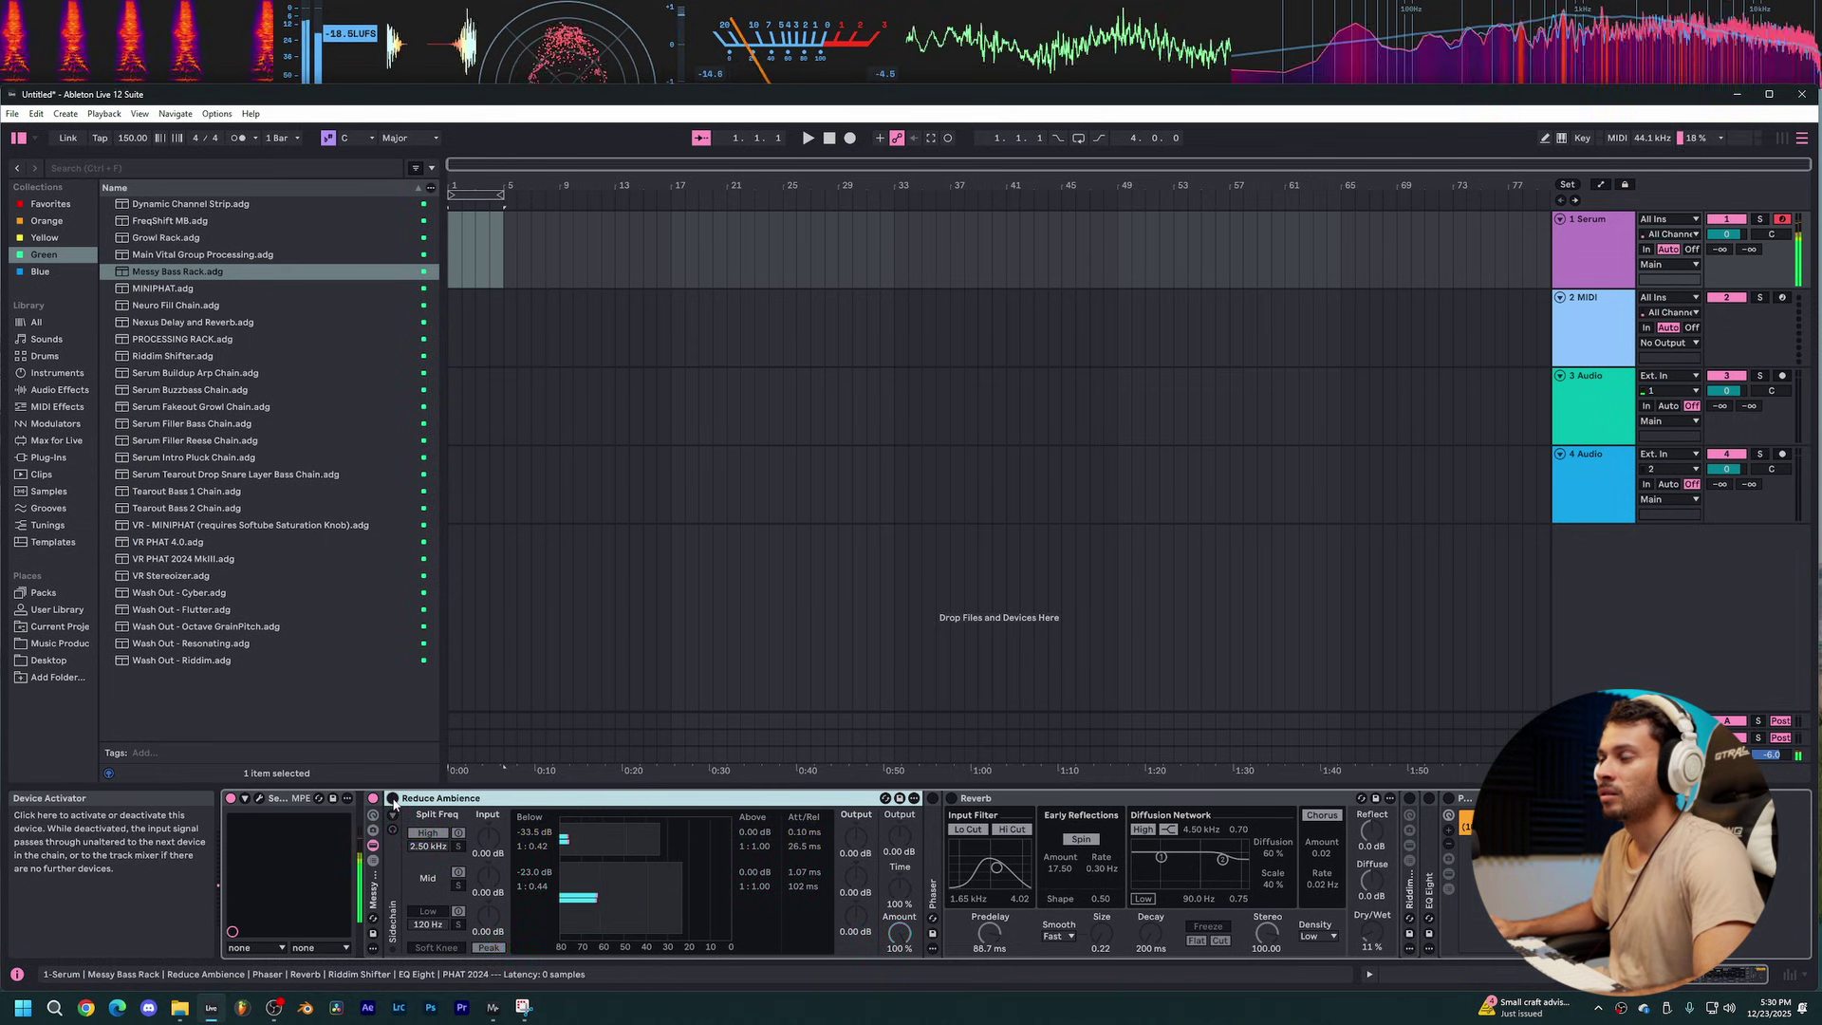
# Step: Reopen Serum and reshape LFO 1 by extending its falling tail to the right and bending the rising curve upward
pyautogui.click(259, 799)
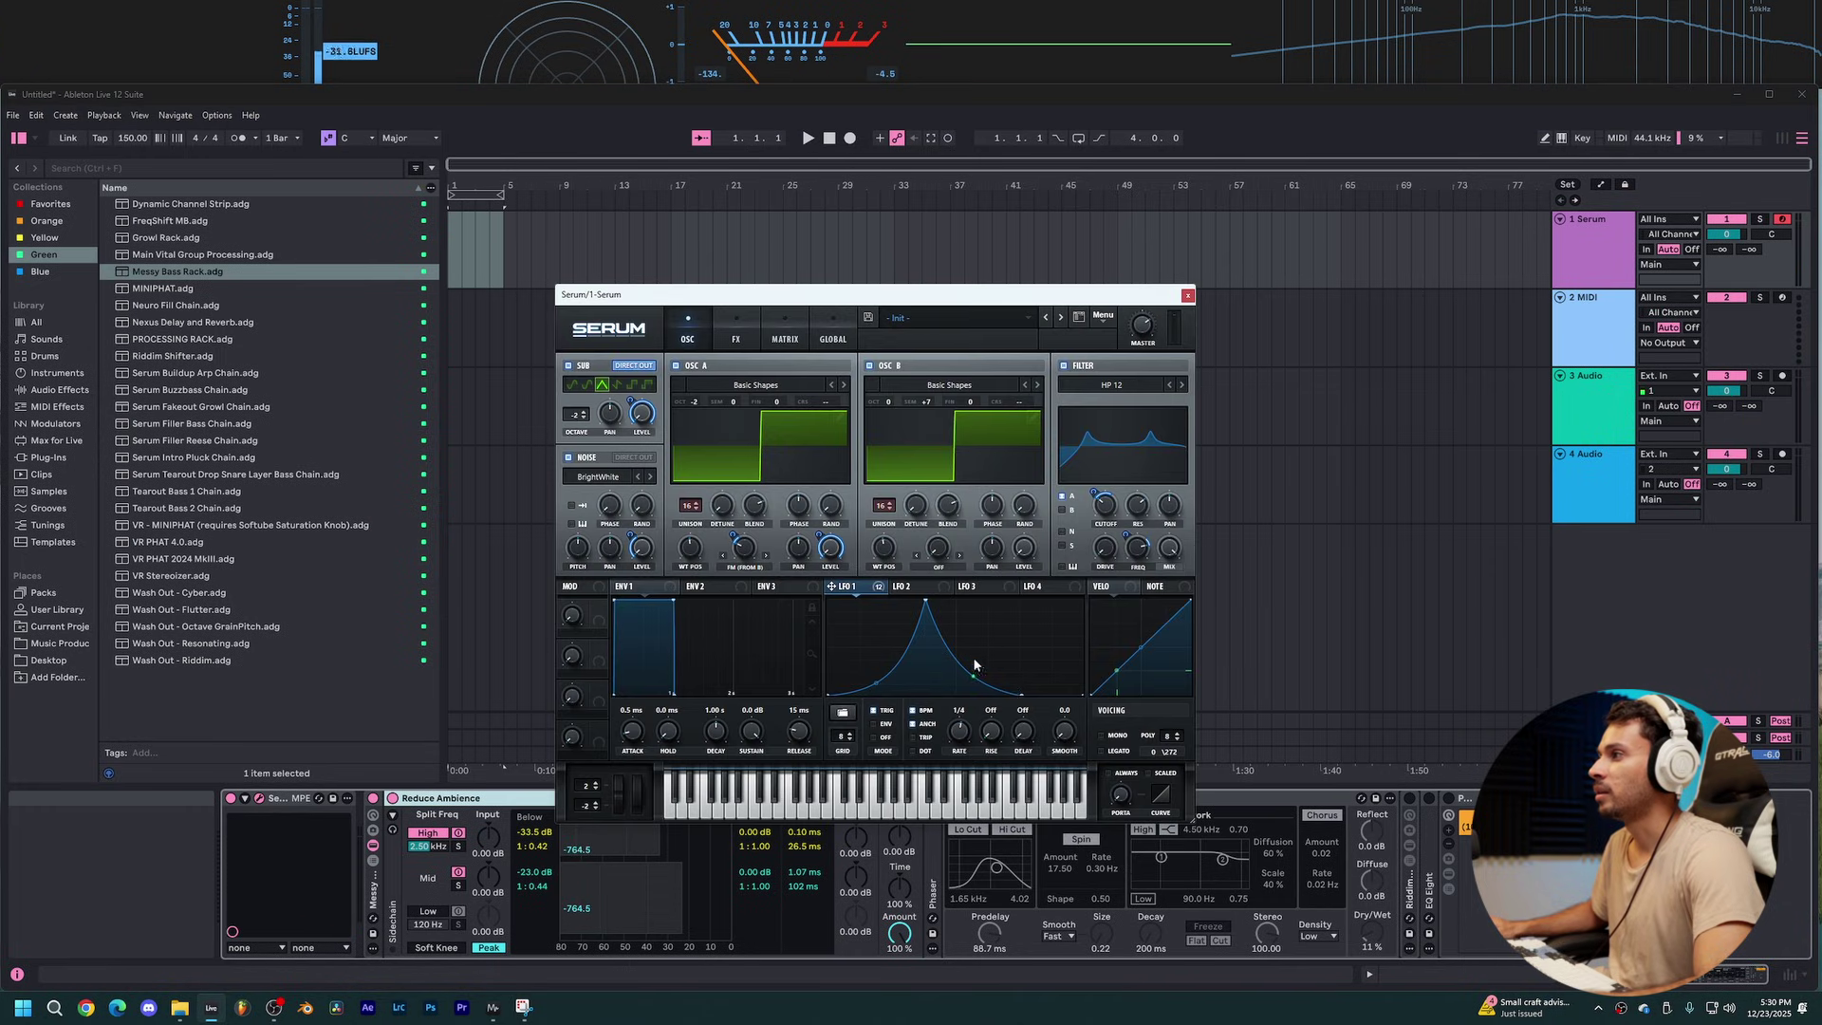
pyautogui.moveTo(1021, 696); pyautogui.dragTo(1046, 709)
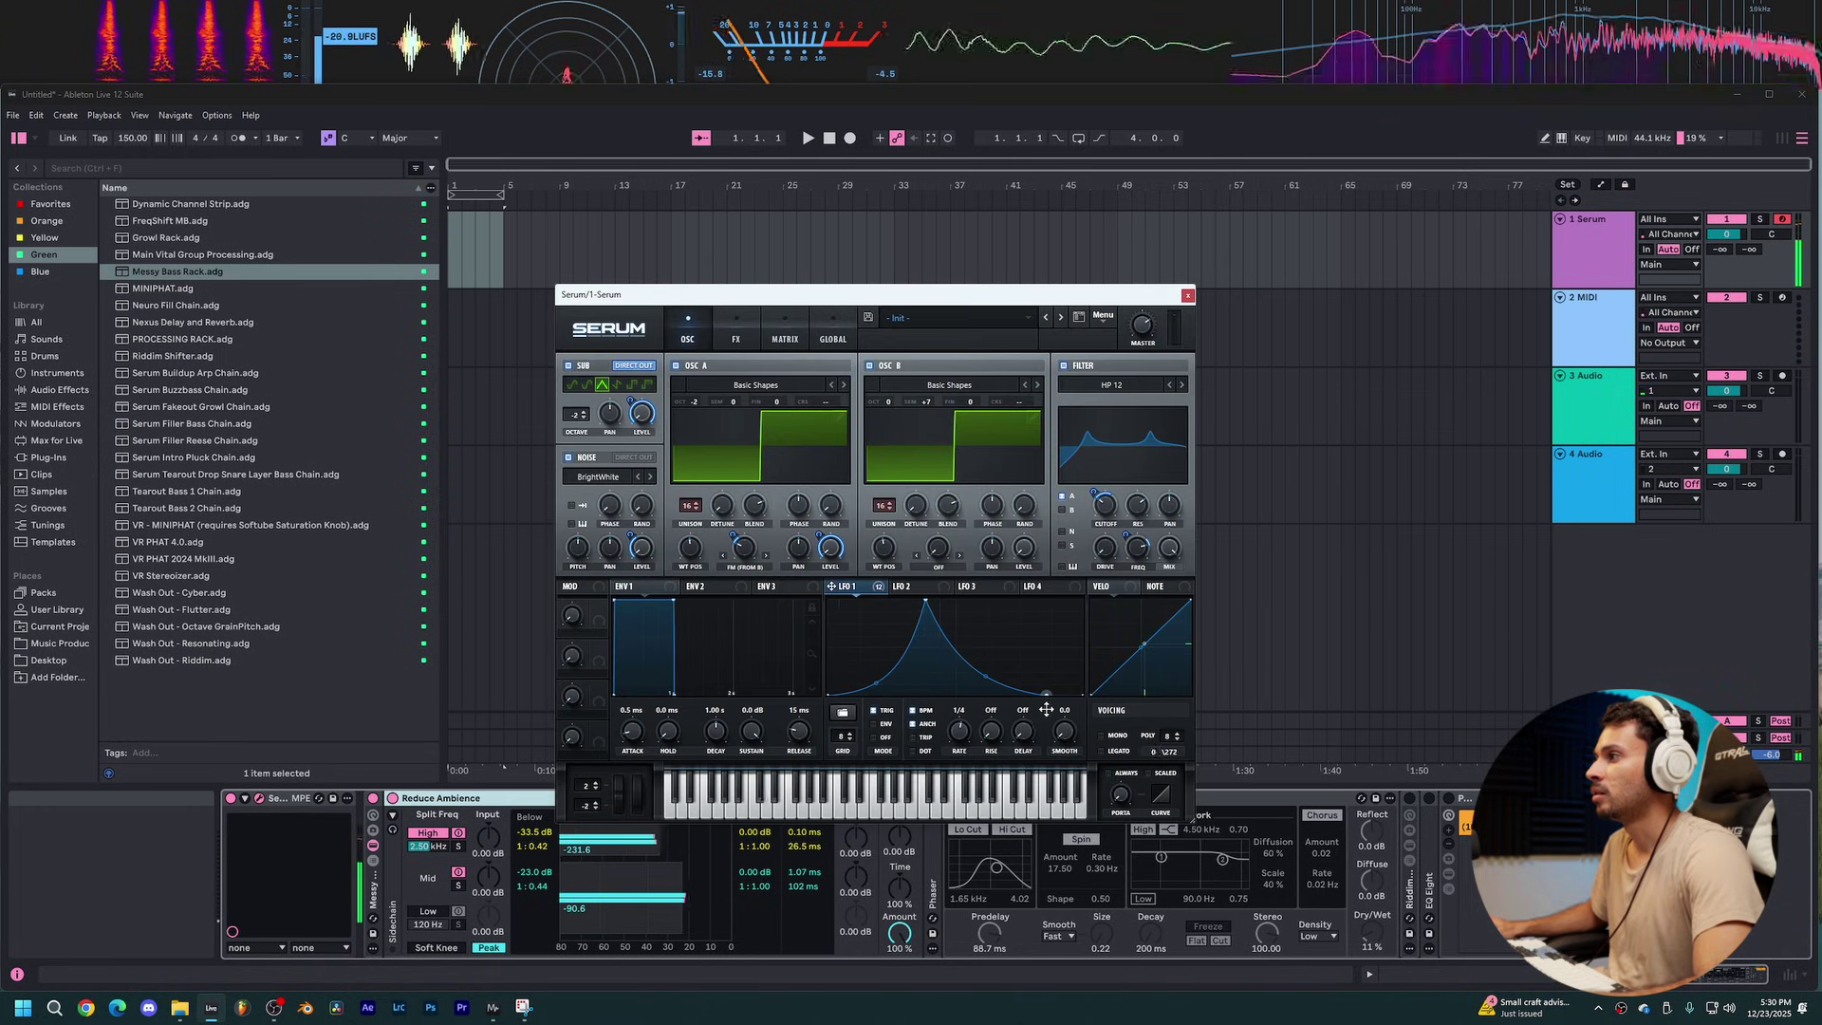
pyautogui.moveTo(875, 682); pyautogui.dragTo(873, 657)
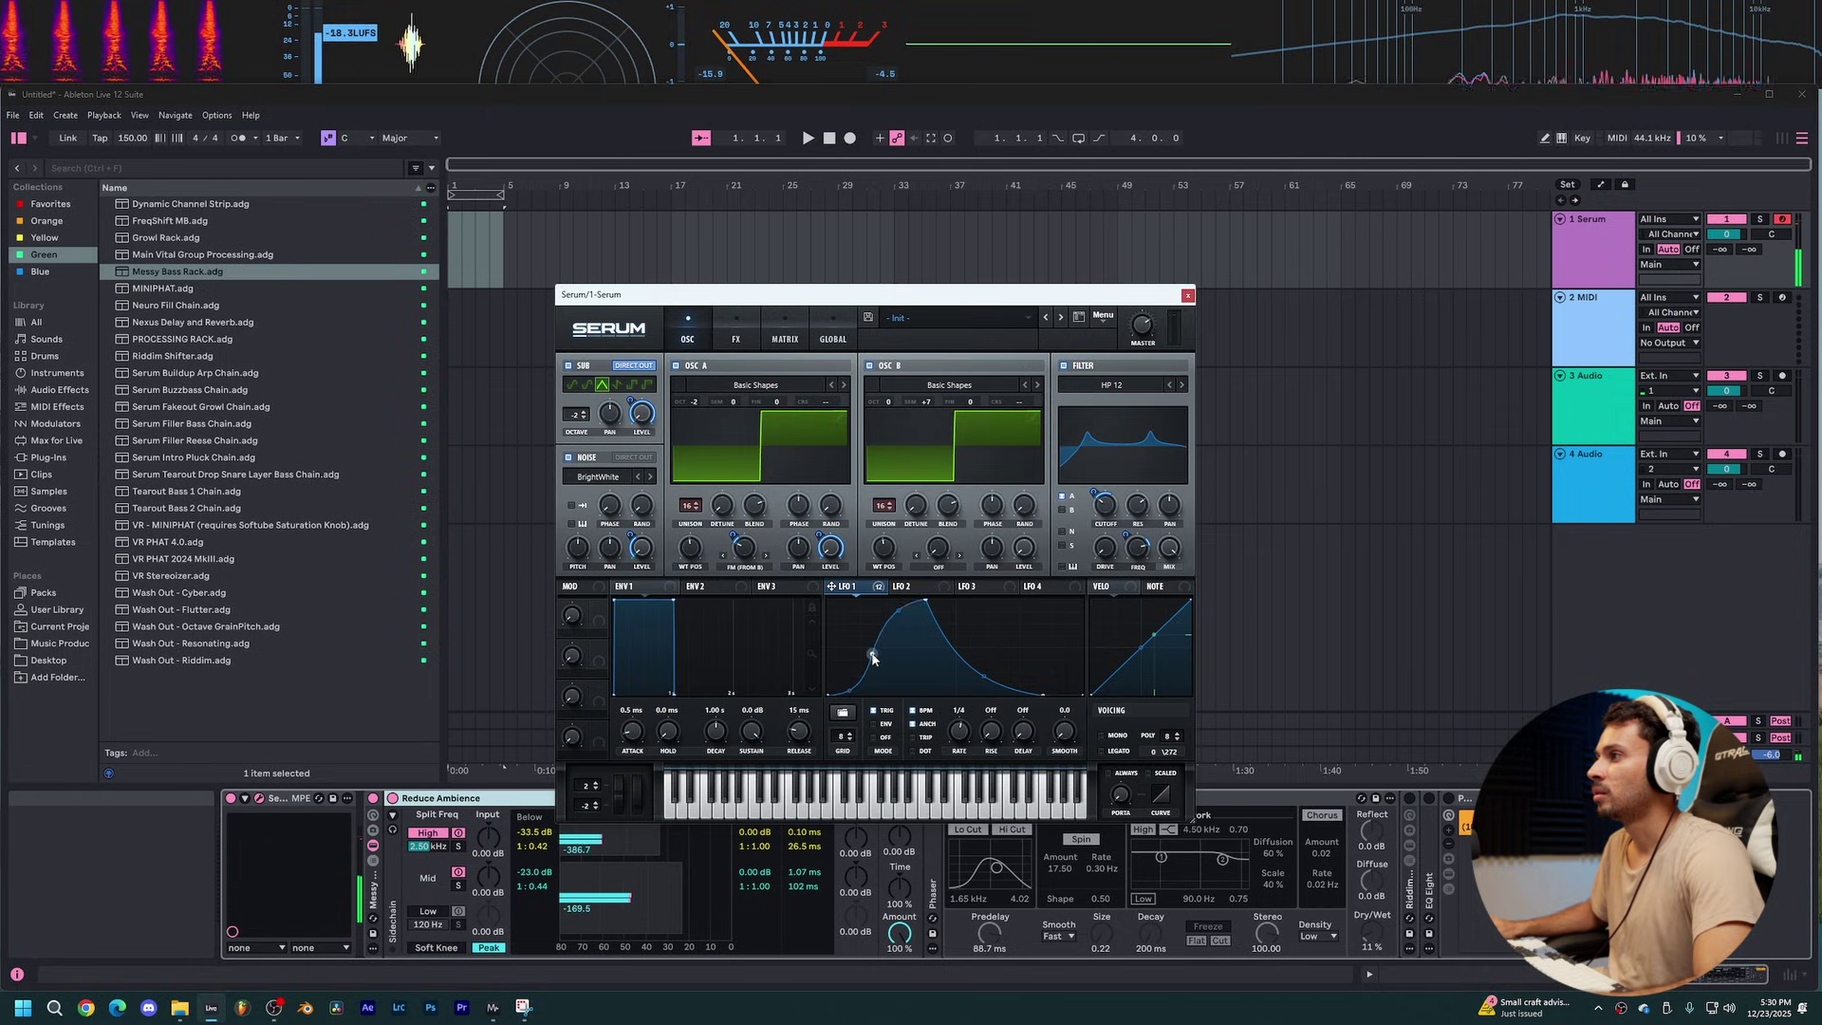
# Step: Reshape LFO 1 by moving its peak earlier and slightly shortening its falling tail
pyautogui.moveTo(925, 600); pyautogui.dragTo(882, 592)
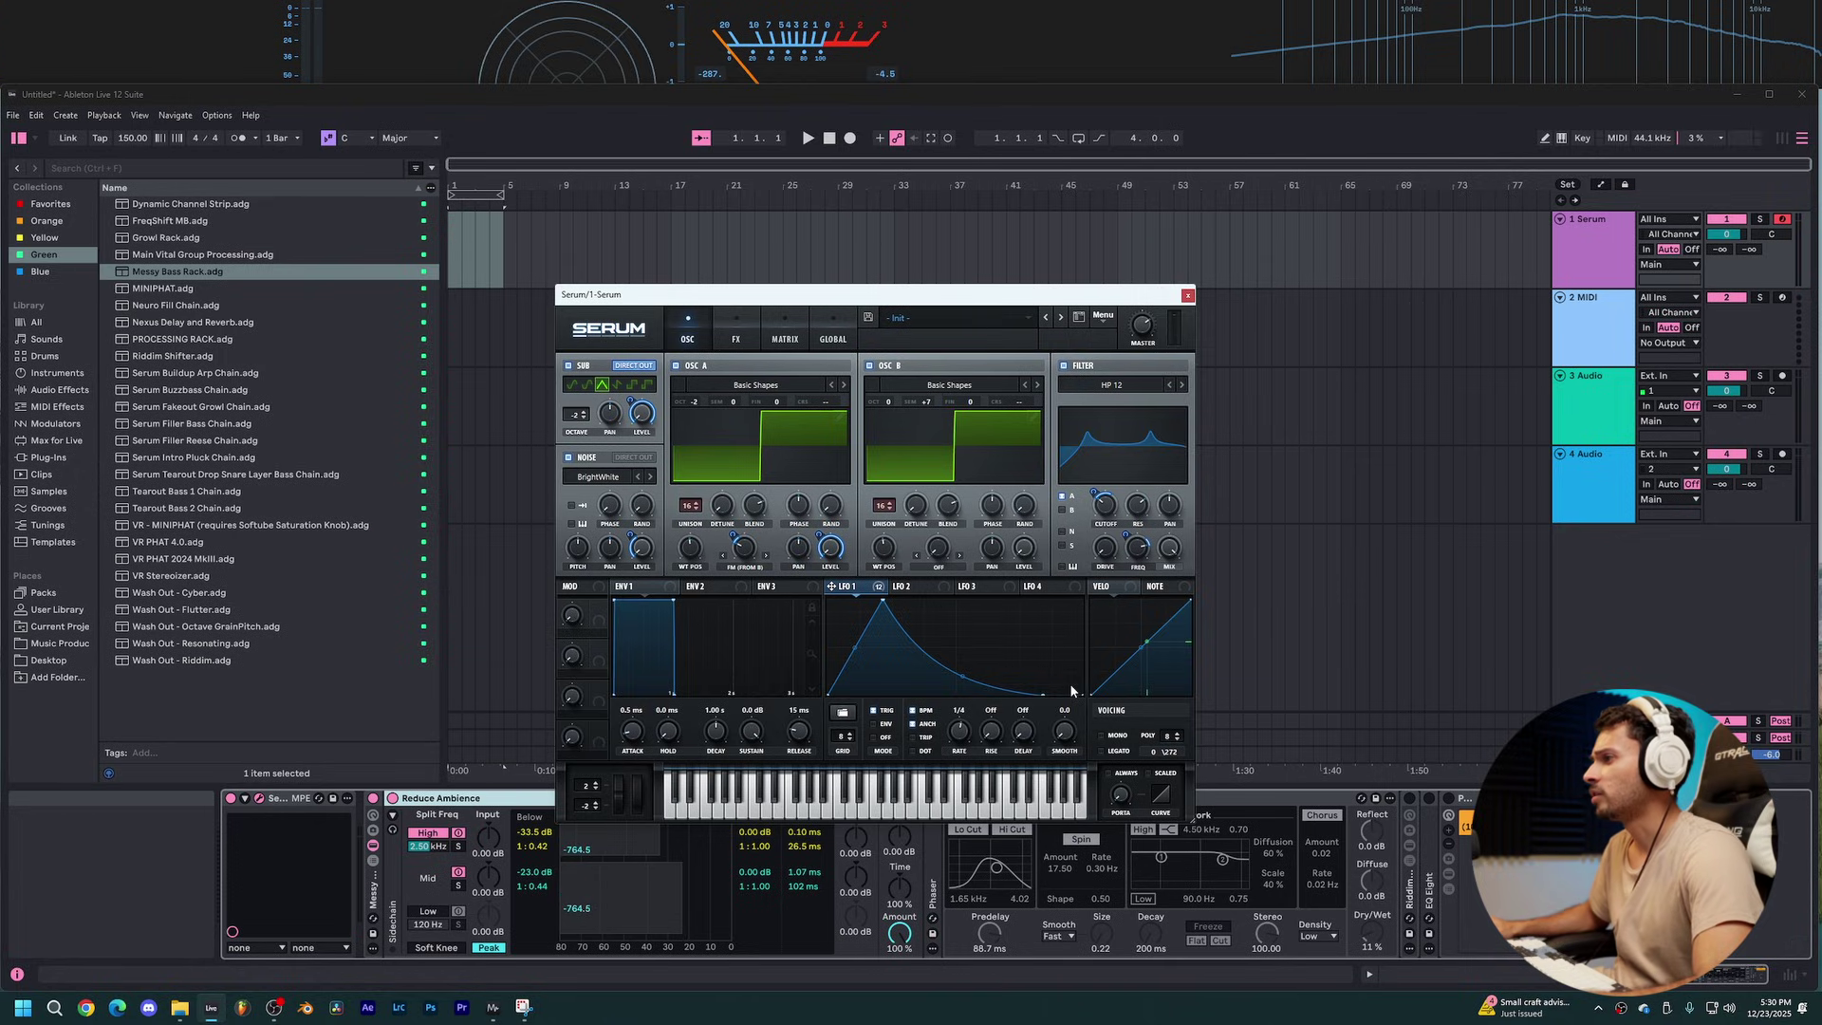
pyautogui.moveTo(1043, 697); pyautogui.dragTo(1029, 701)
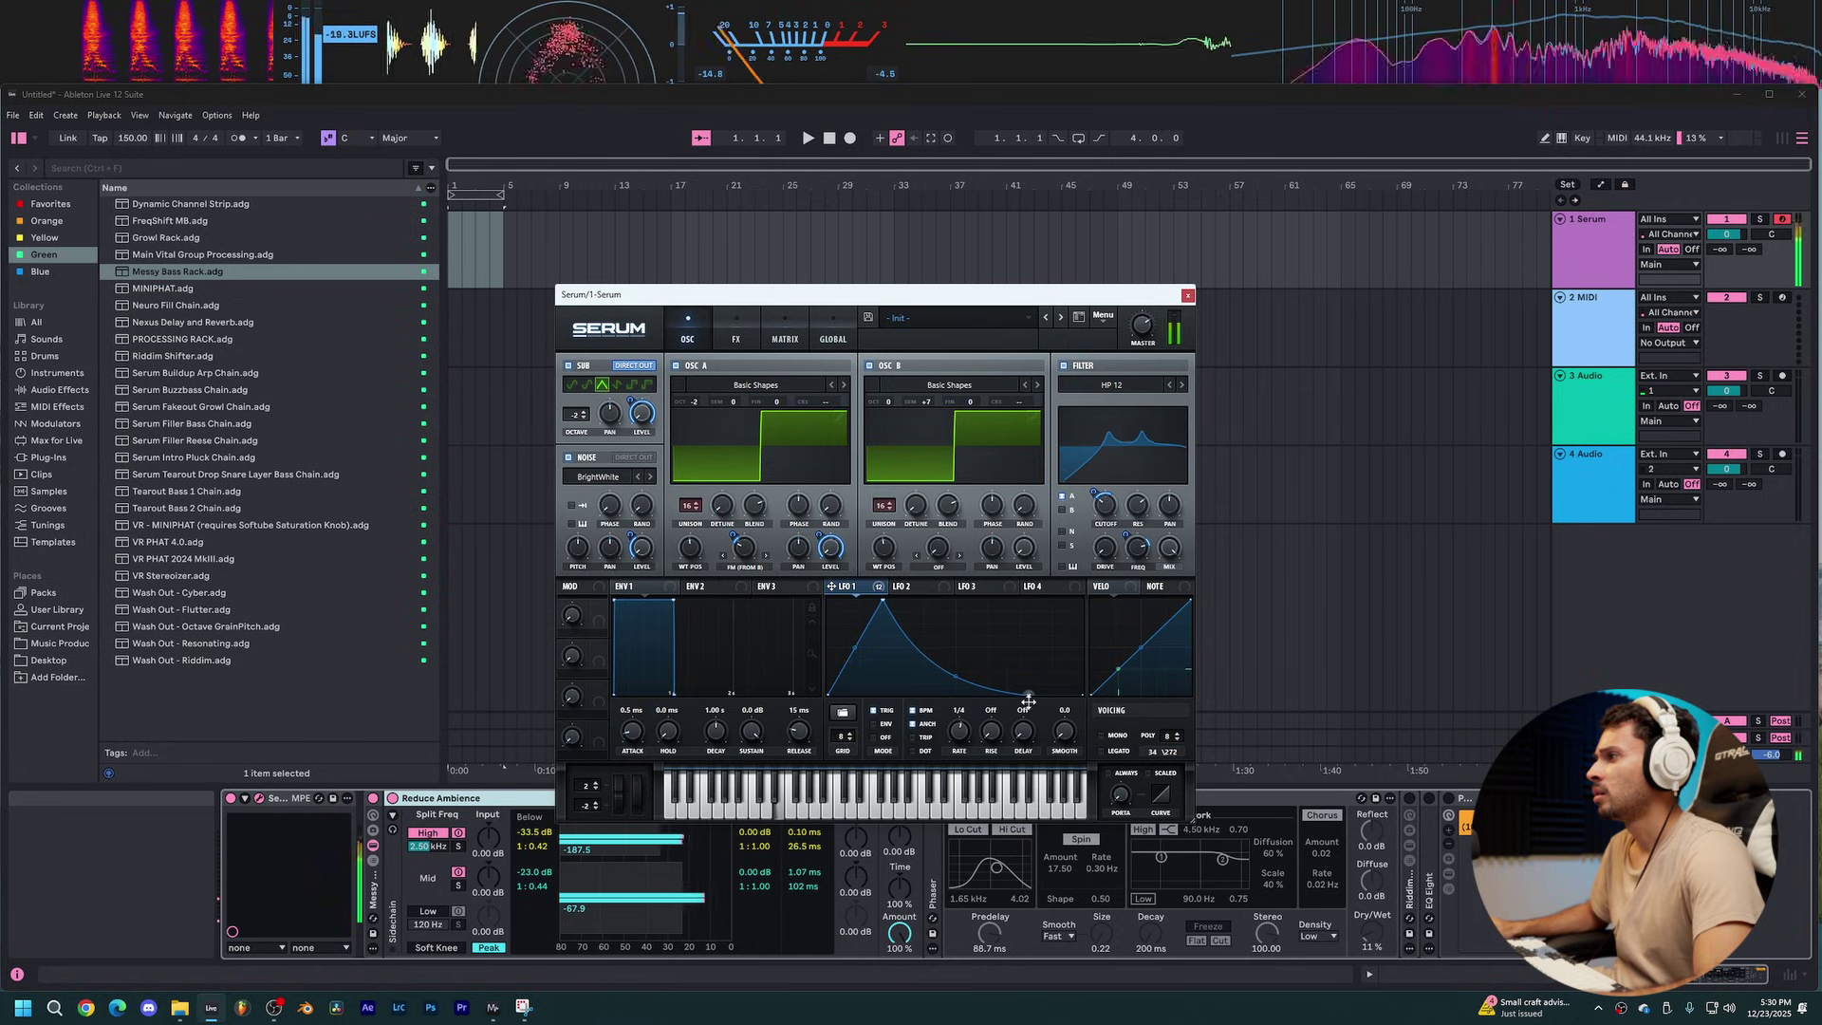
# Step: Compare the sound with Reduce Ambience off and on, close Serum, and fold the Reduce Ambience device
pyautogui.click(391, 799)
pyautogui.click(391, 800)
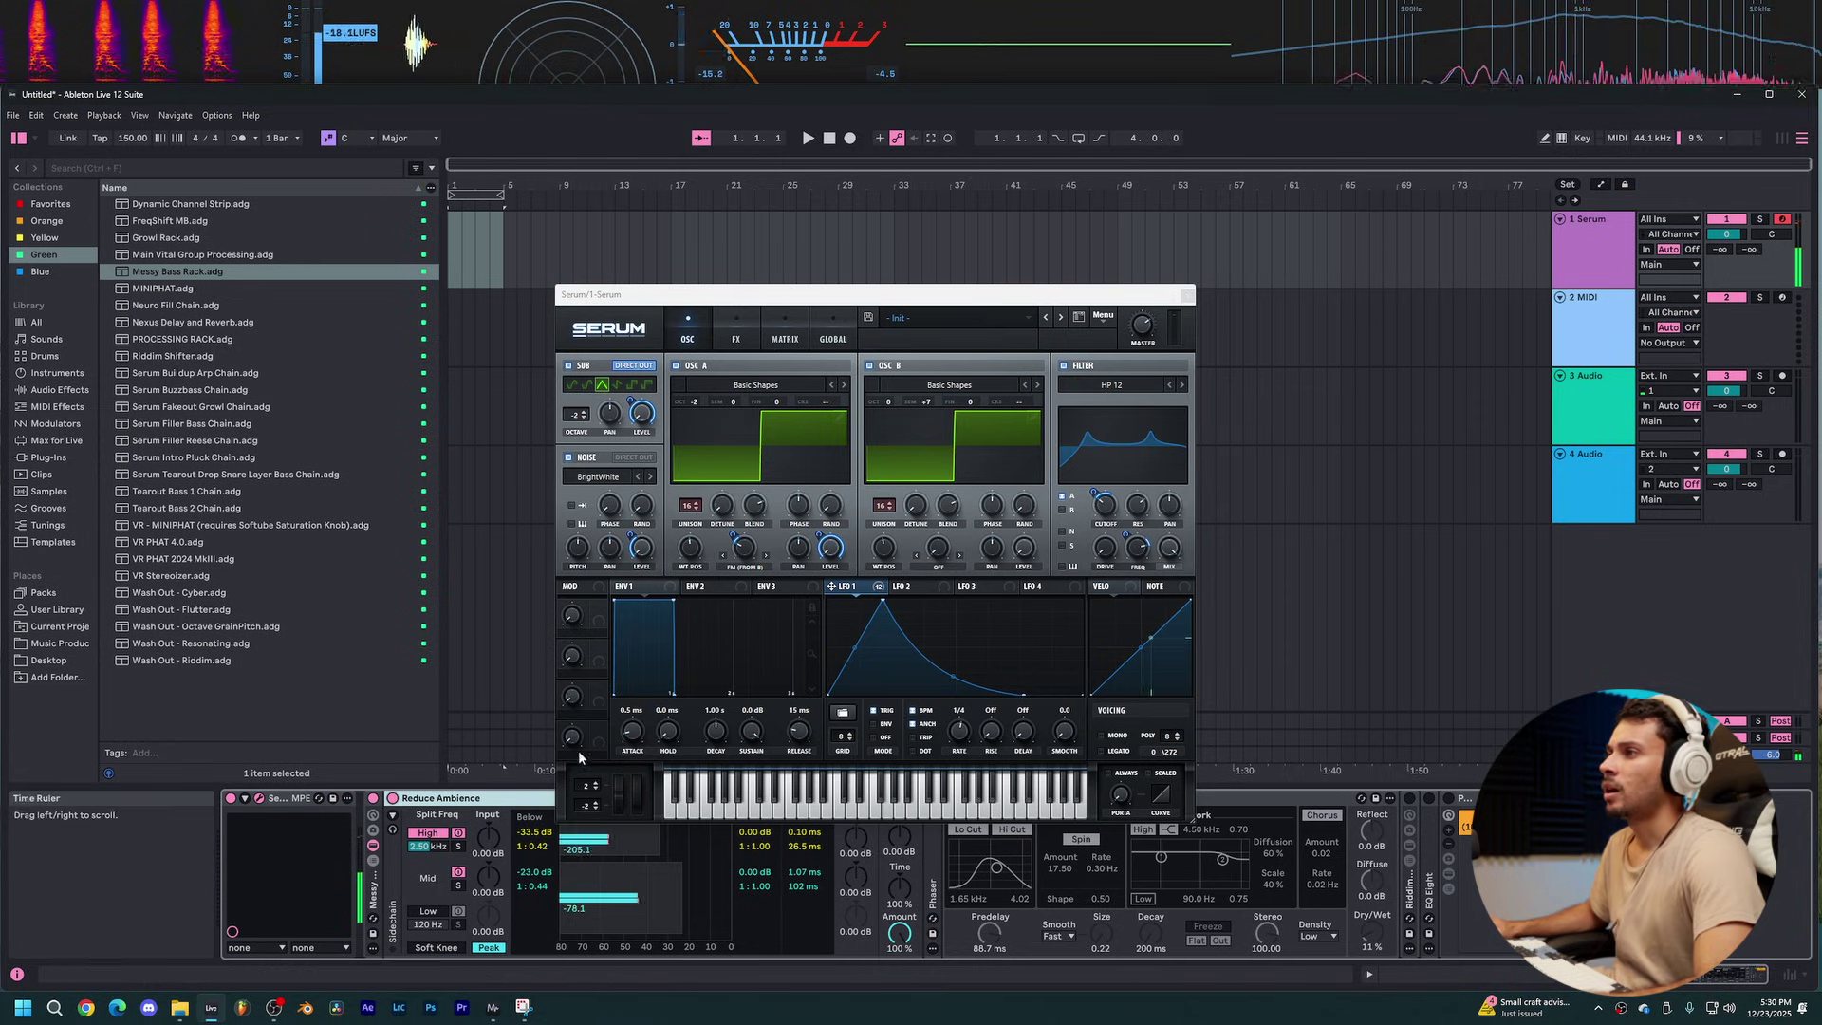
pyautogui.click(1187, 295)
pyautogui.click(476, 800)
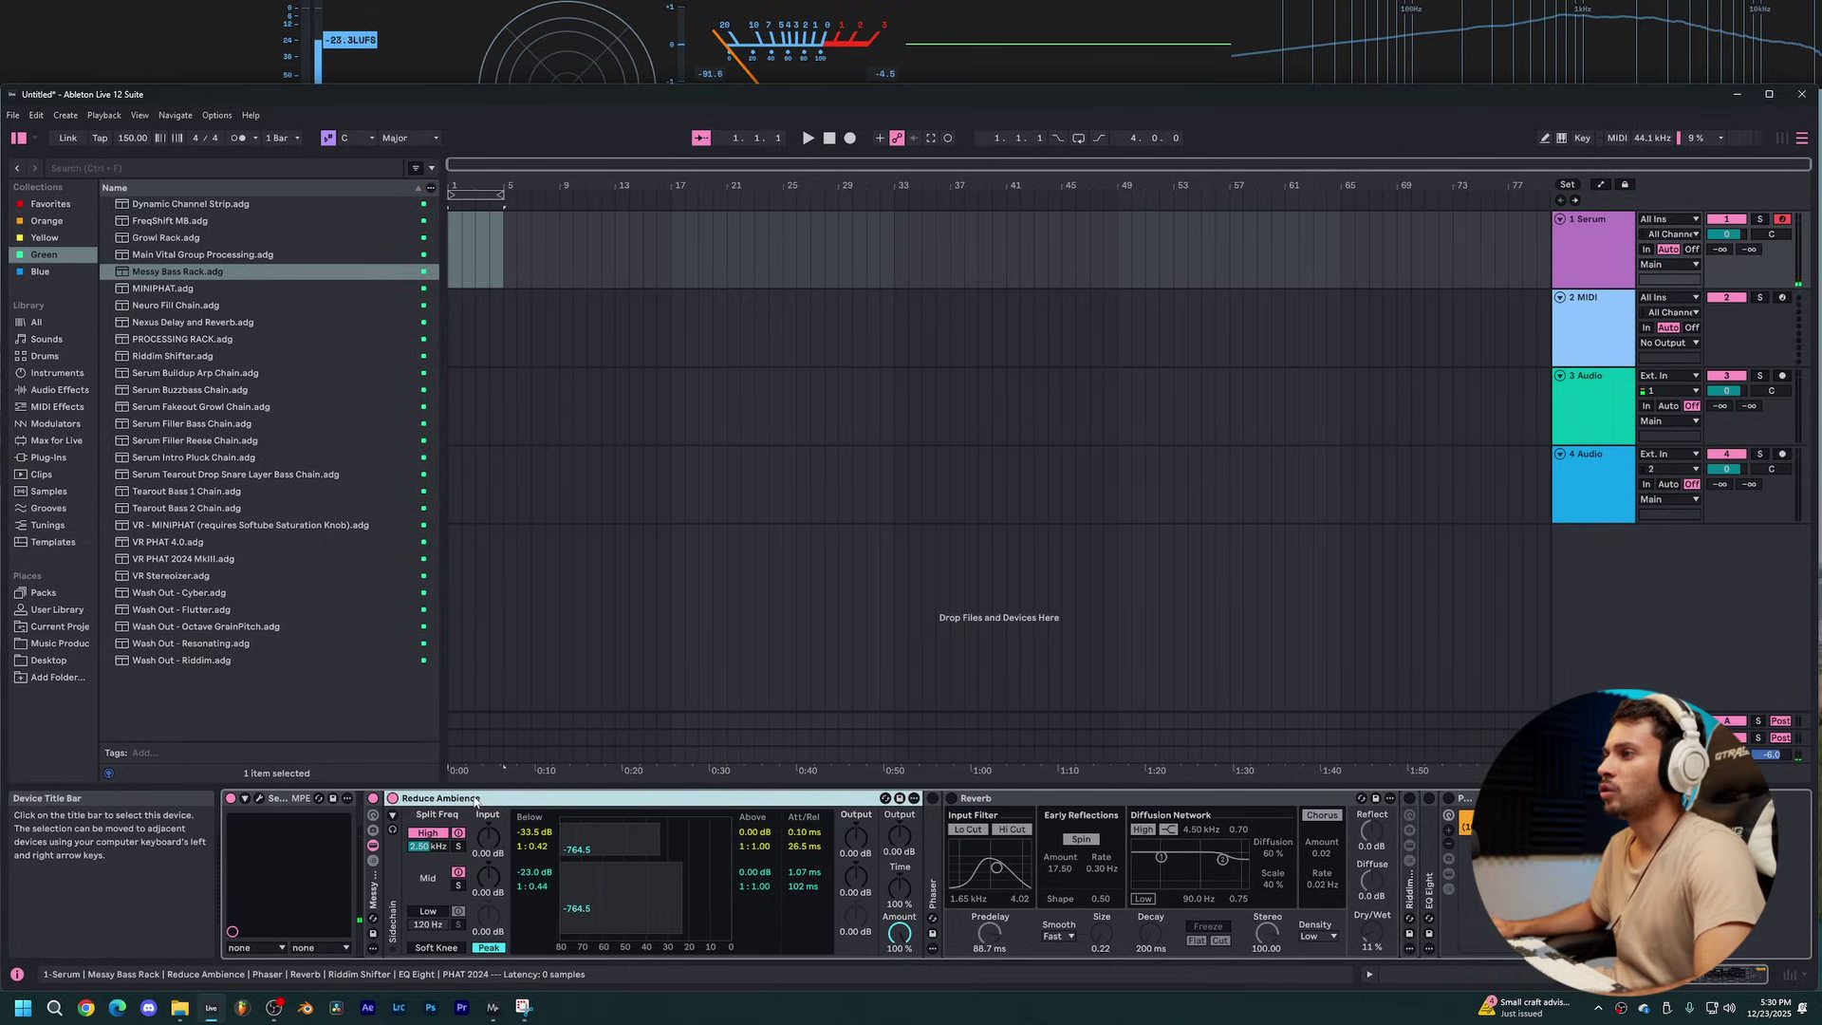
pyautogui.doubleClick(476, 800)
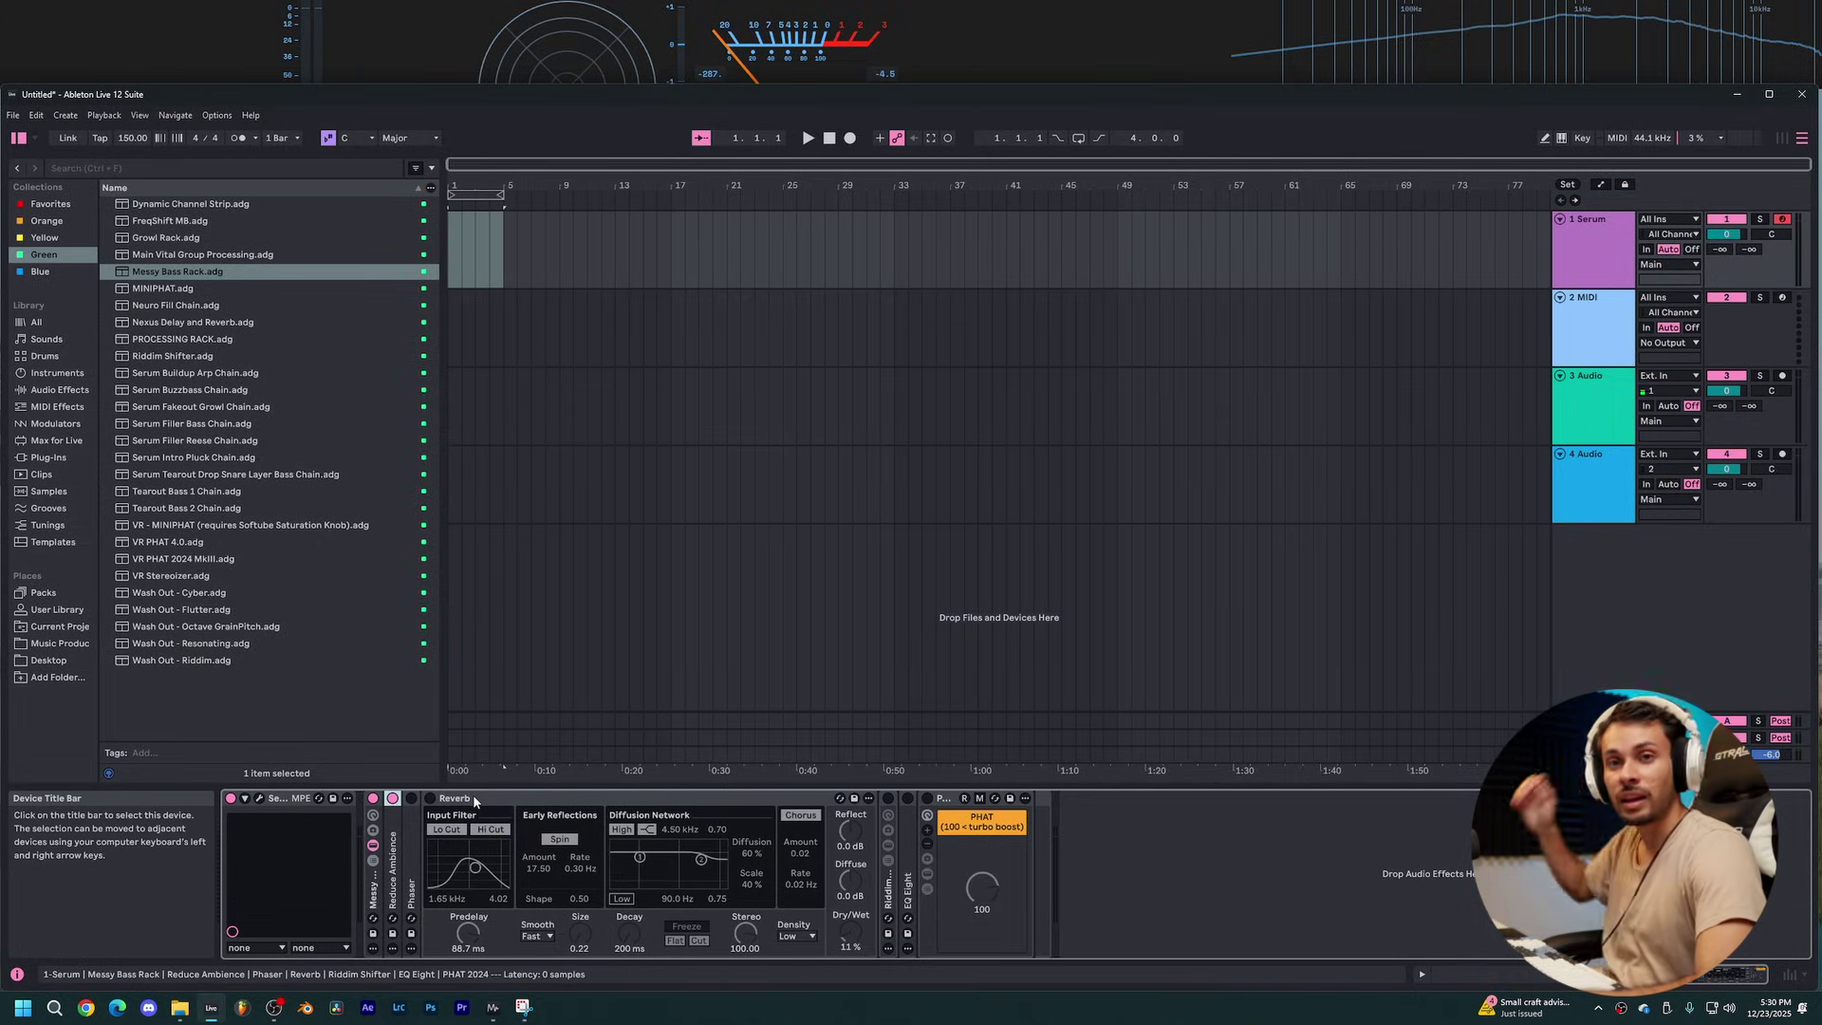
# Step: Unfold and activate the Phaser, compare the sound with it off and on, and fold it with the device left active
pyautogui.doubleClick(410, 850)
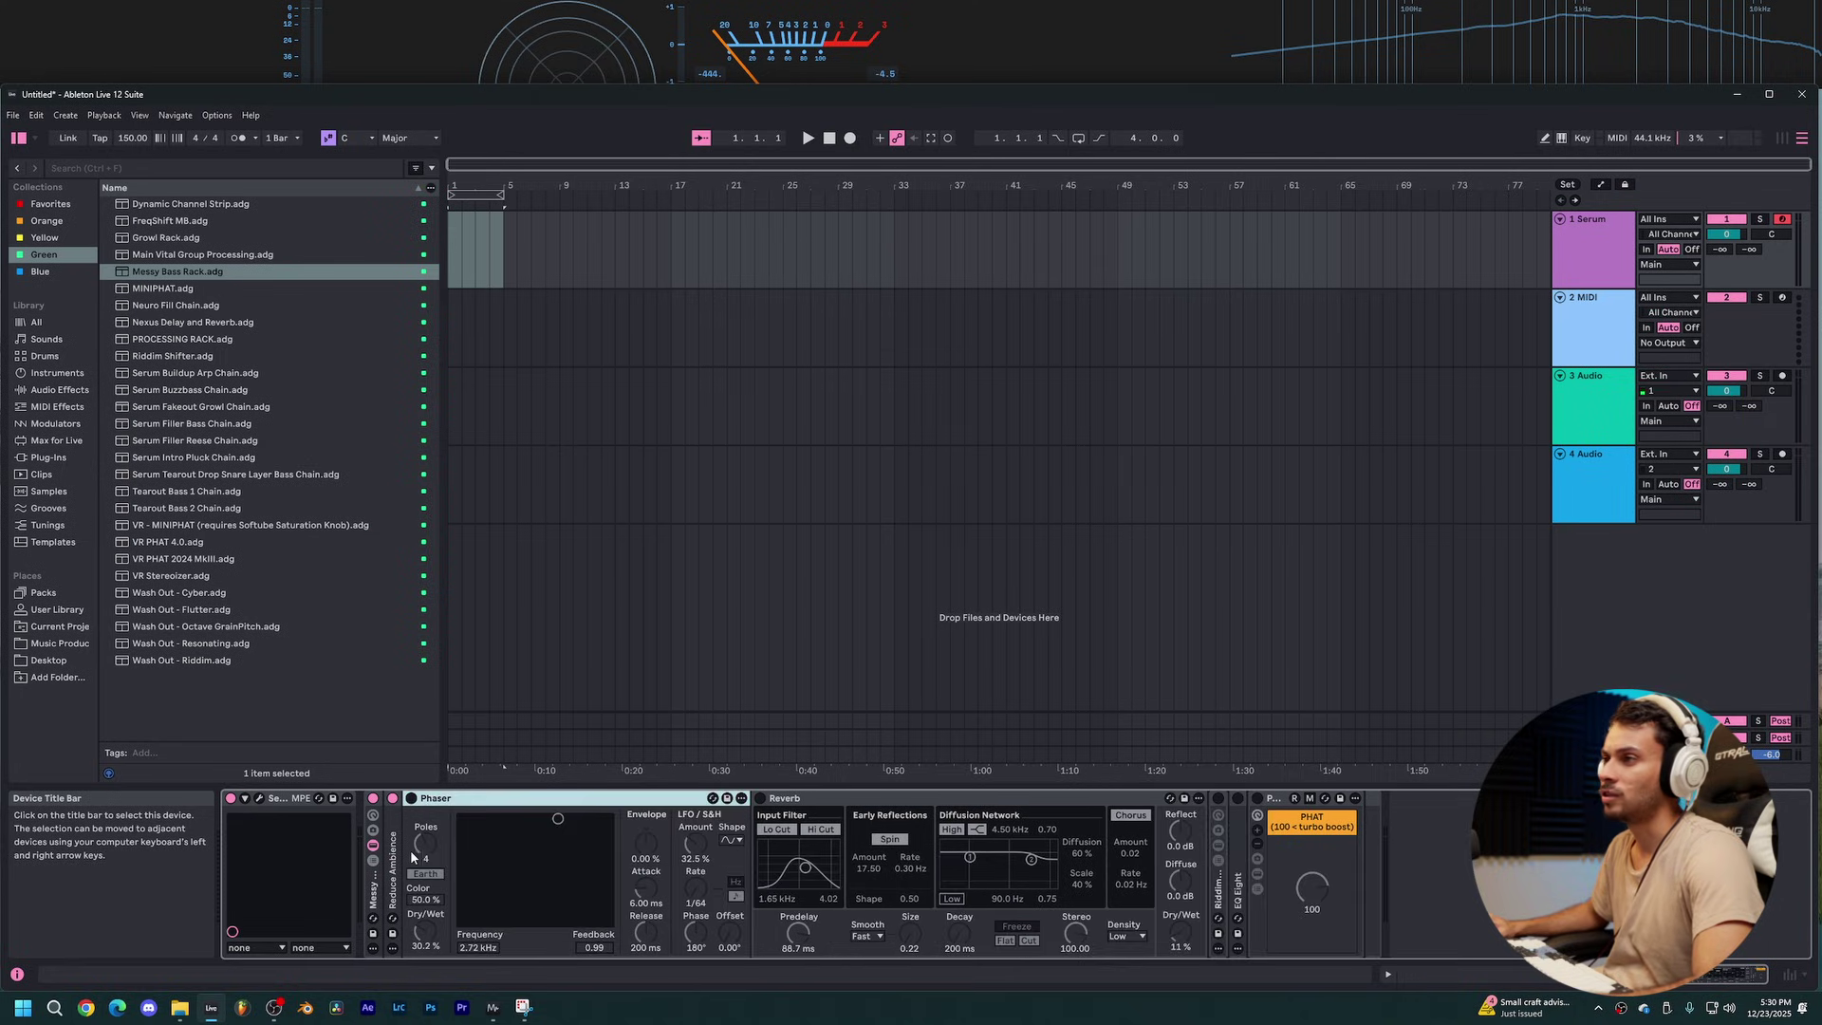
pyautogui.click(412, 800)
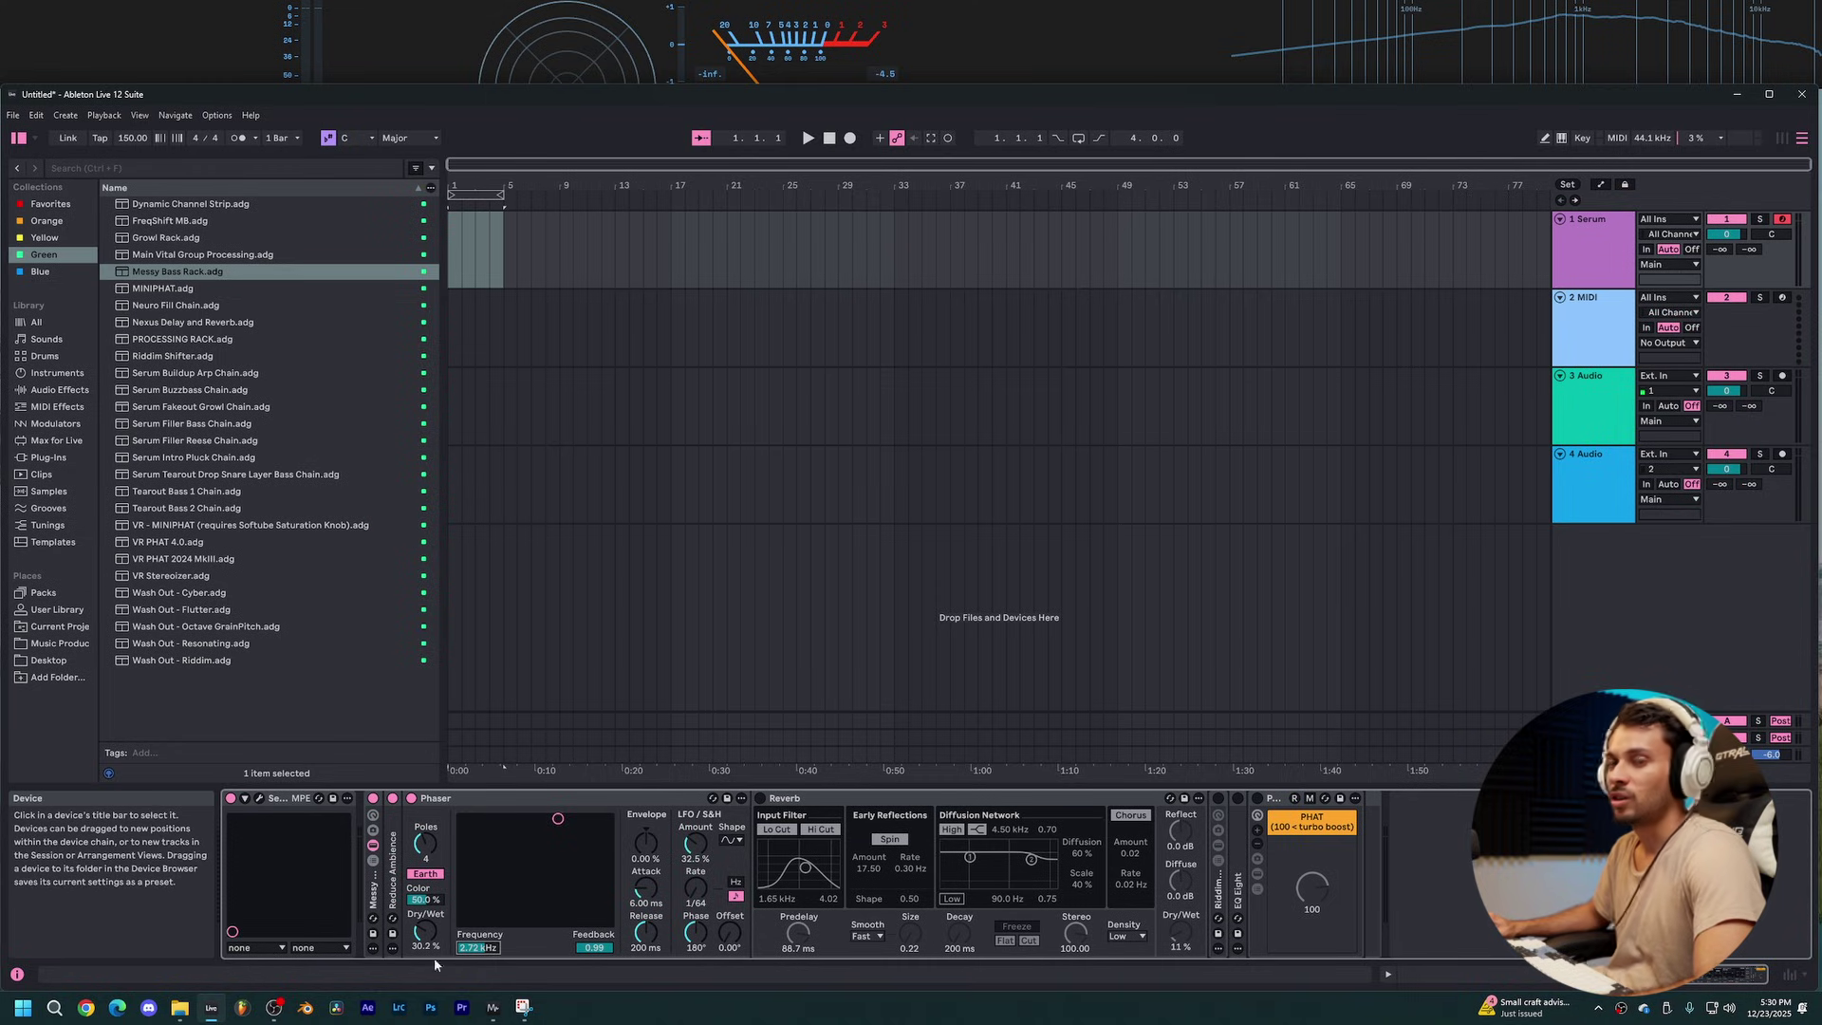
pyautogui.click(410, 799)
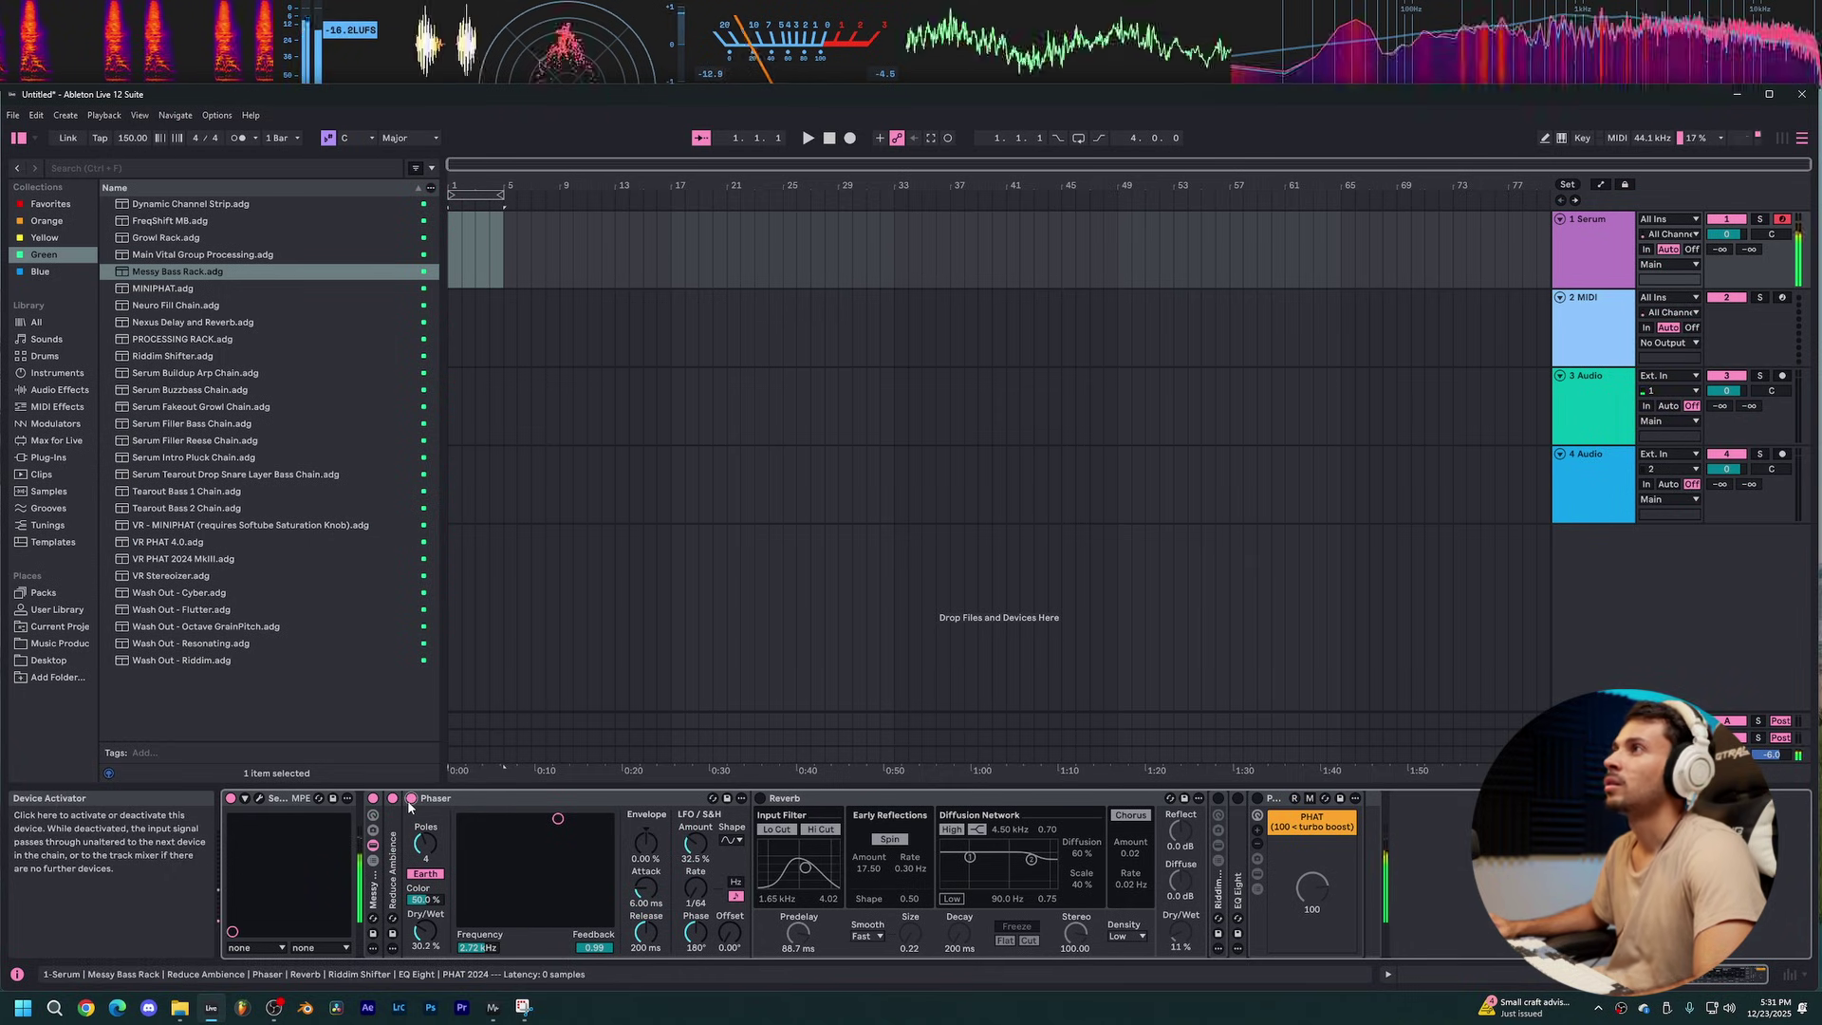
pyautogui.click(410, 799)
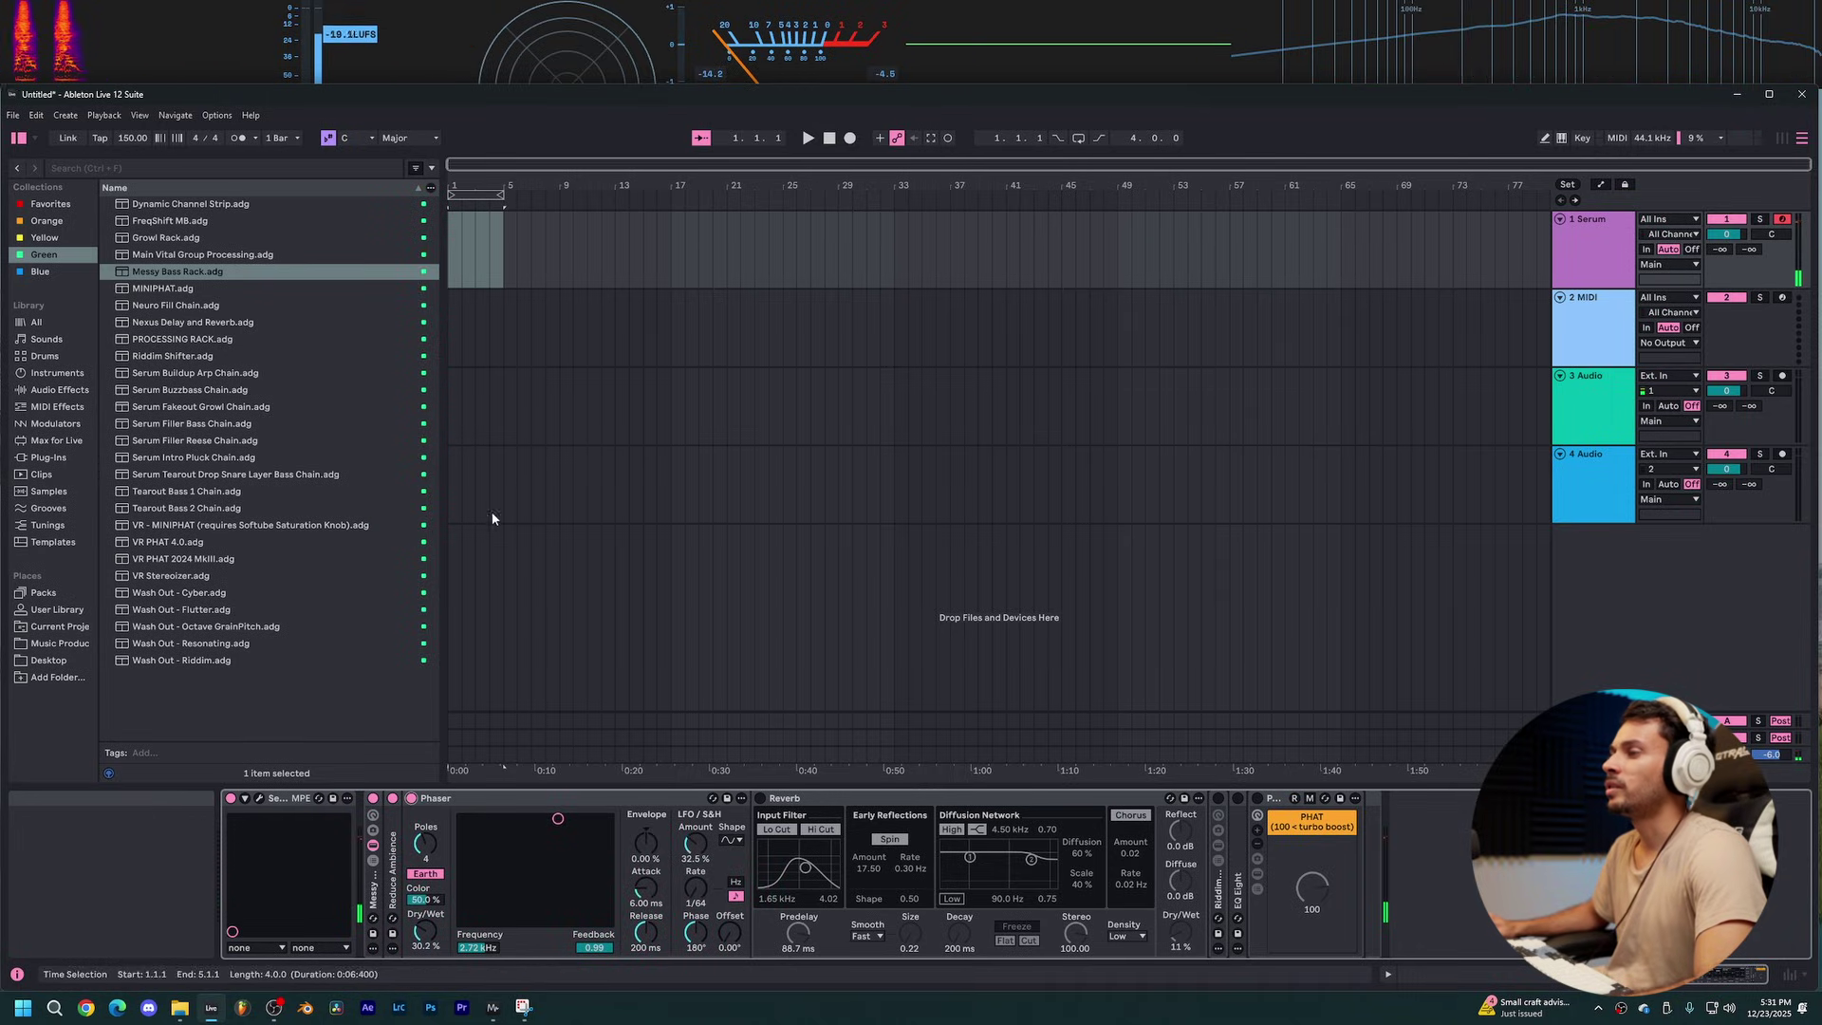
pyautogui.click(411, 798)
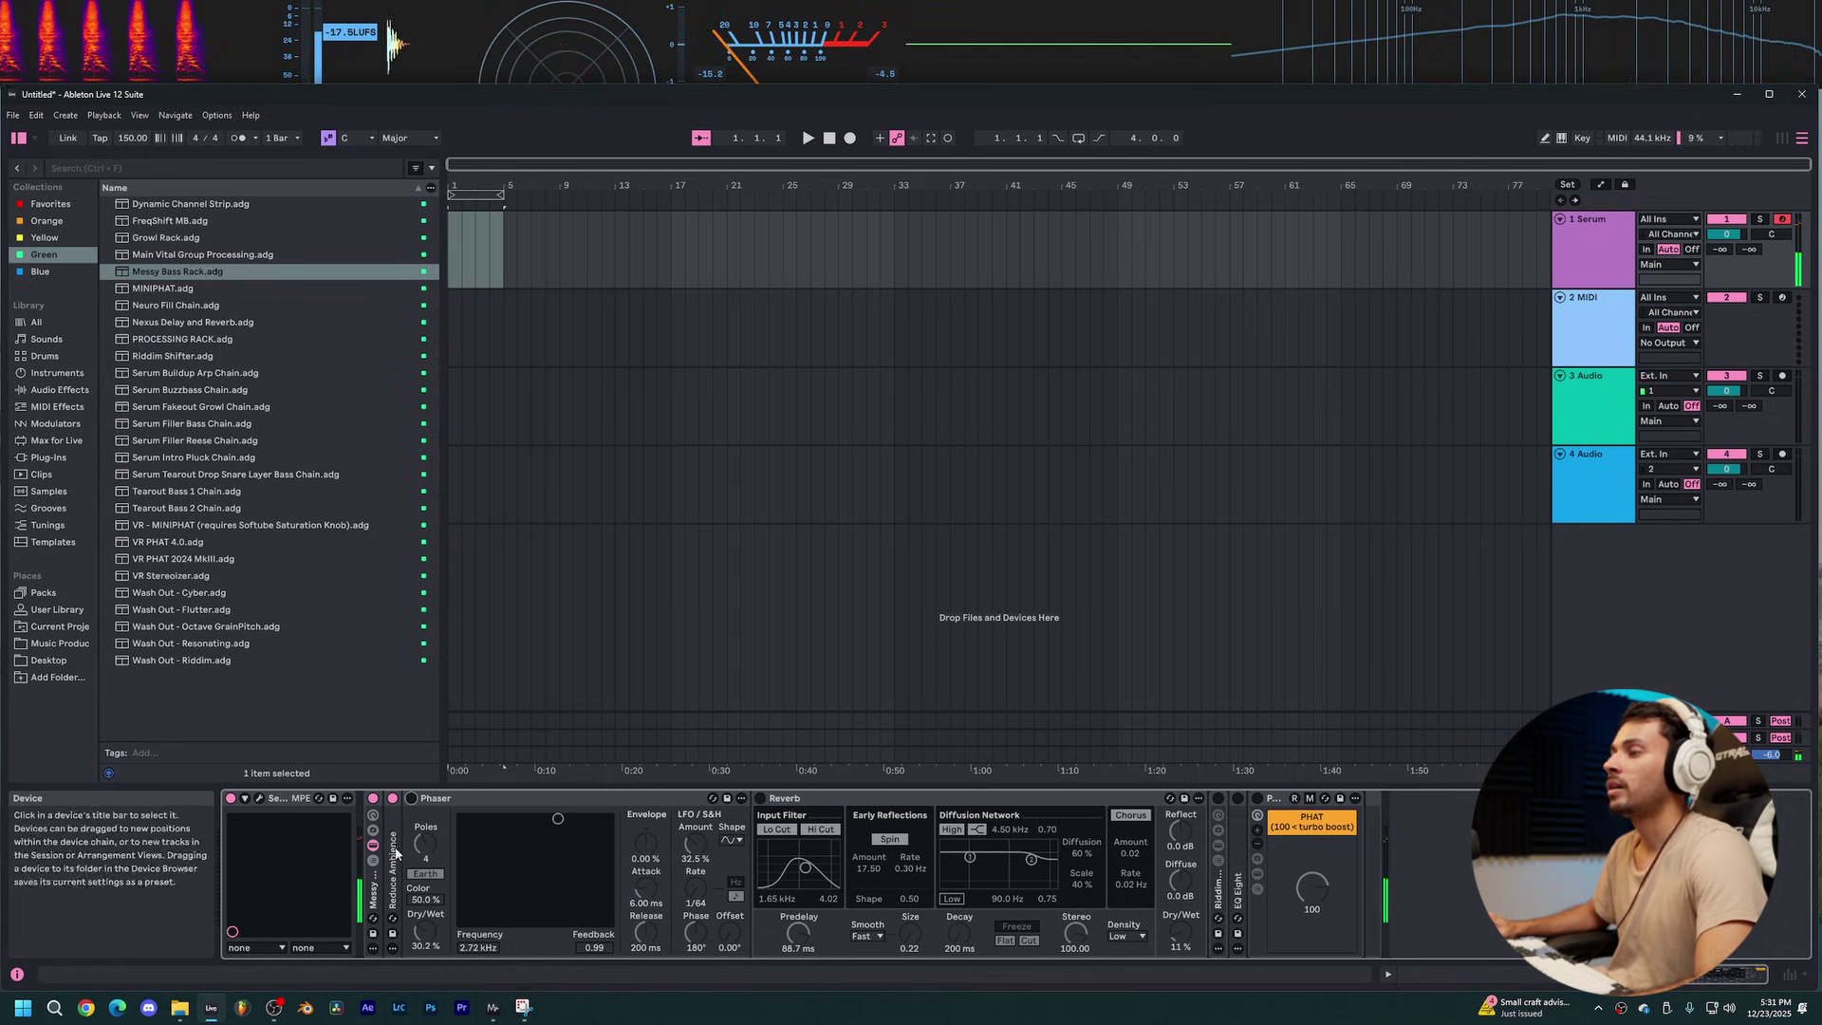
pyautogui.click(410, 799)
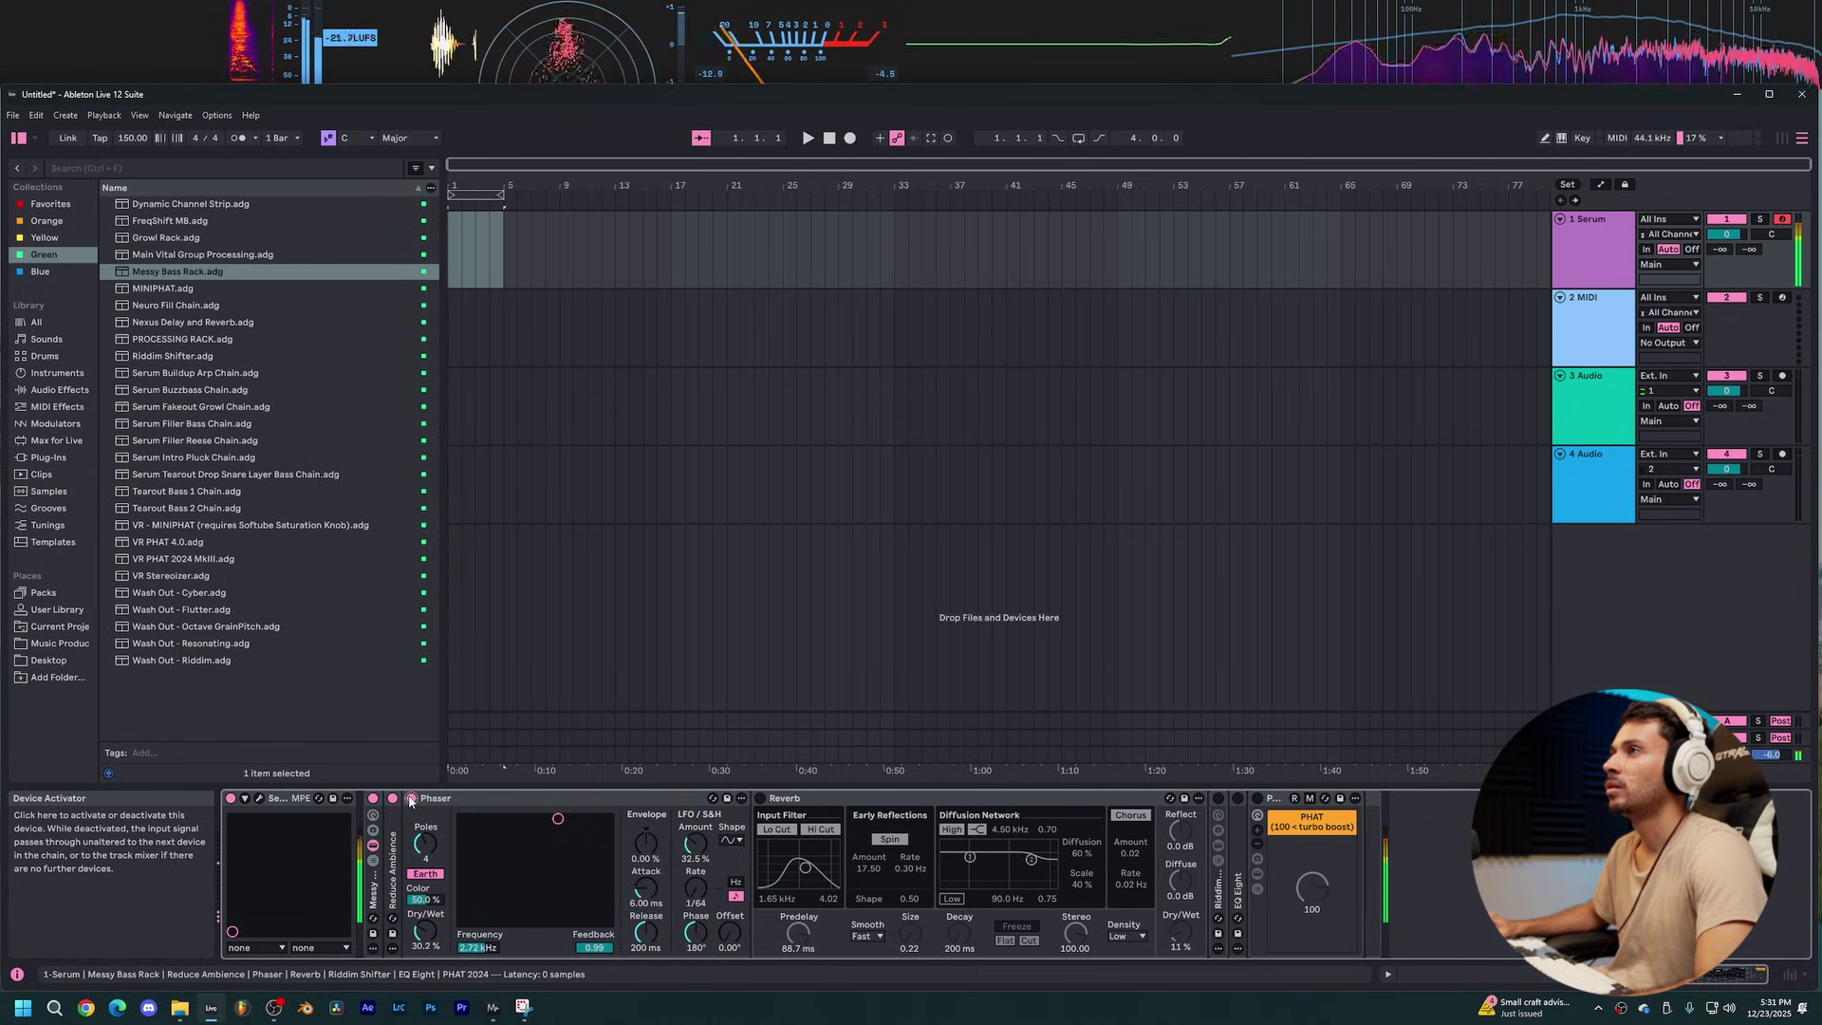
pyautogui.doubleClick(482, 798)
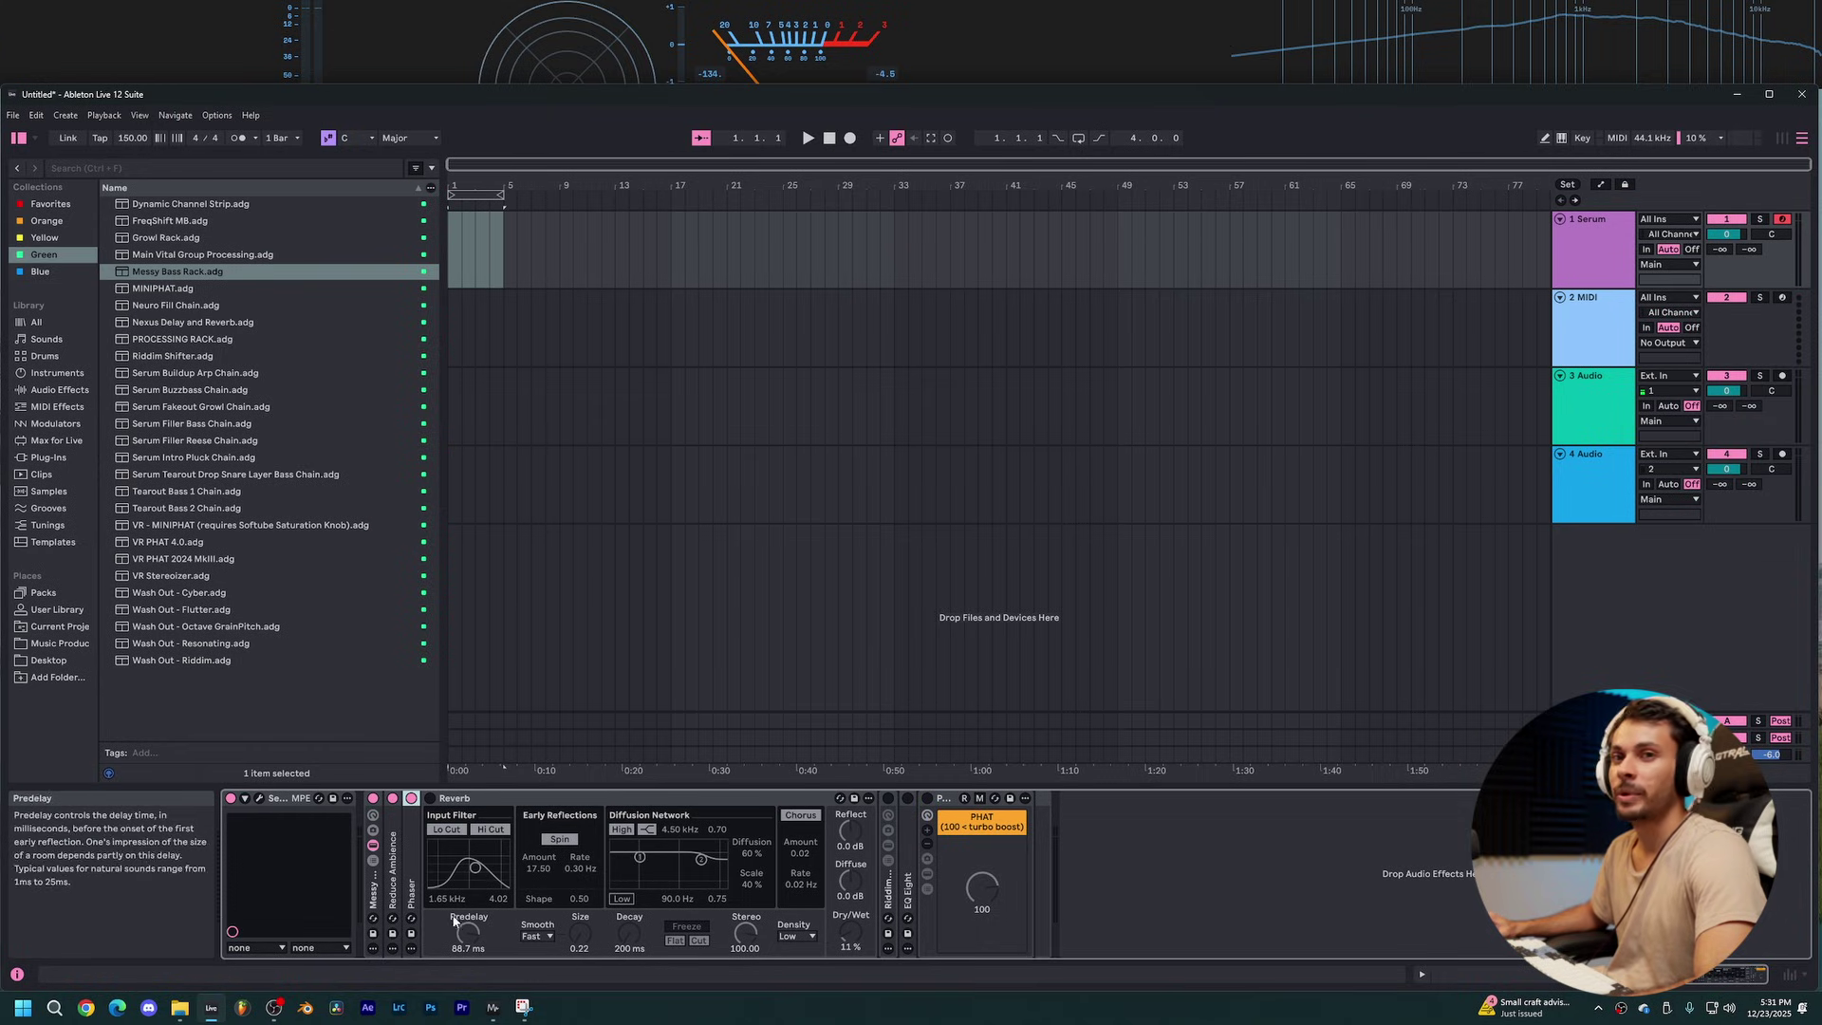
# Step: Activate the Reverb, check its Predelay and Size settings, and fold the device
pyautogui.click(430, 799)
pyautogui.click(495, 797)
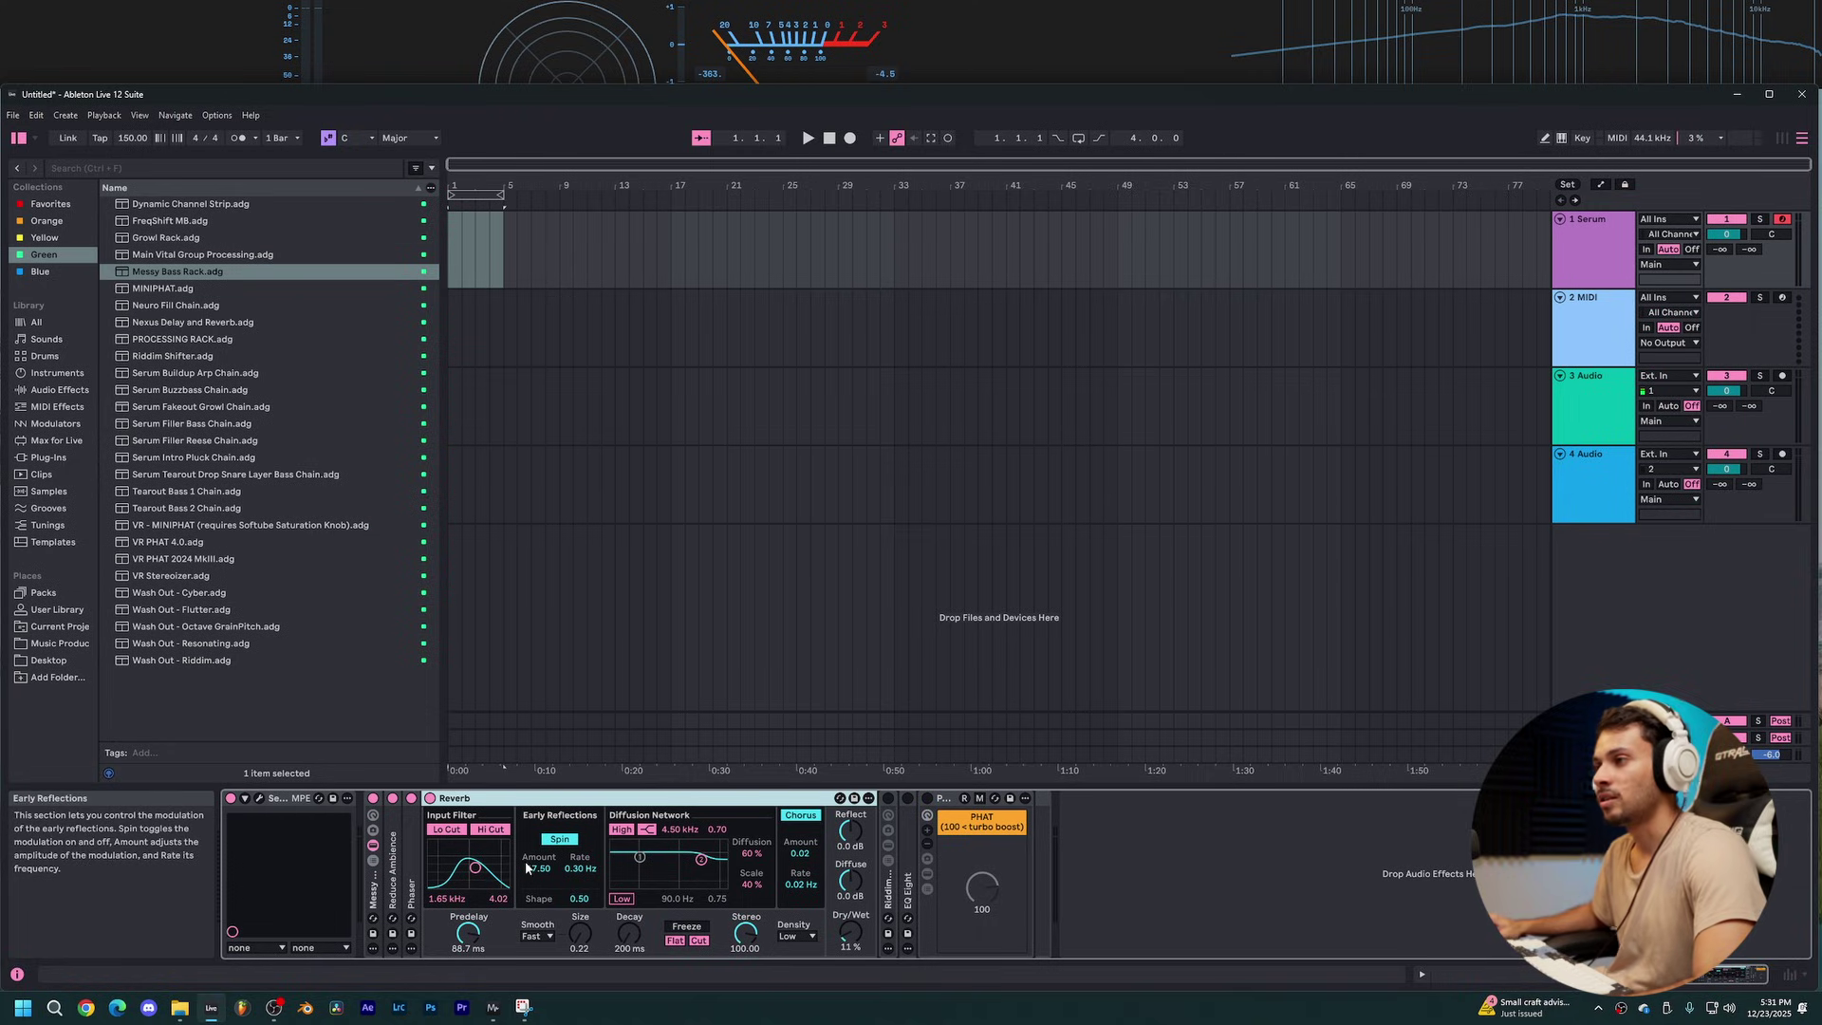
pyautogui.click(468, 932)
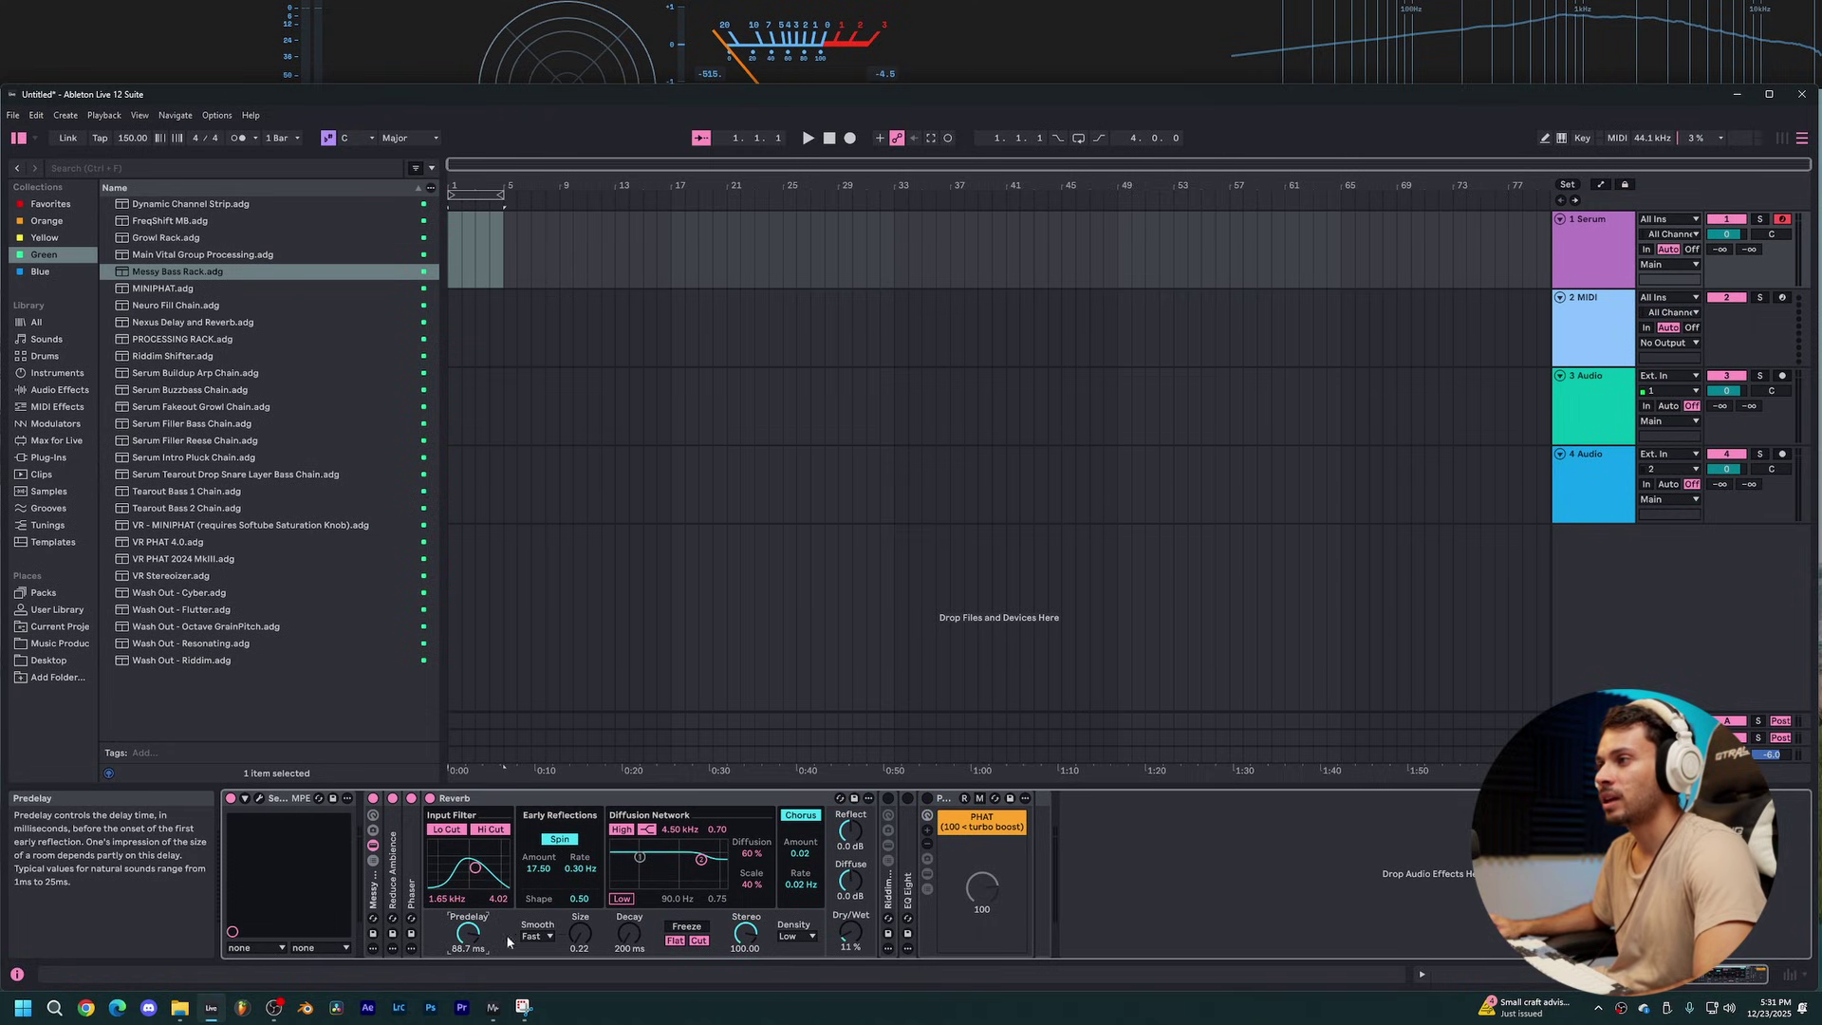
pyautogui.click(580, 934)
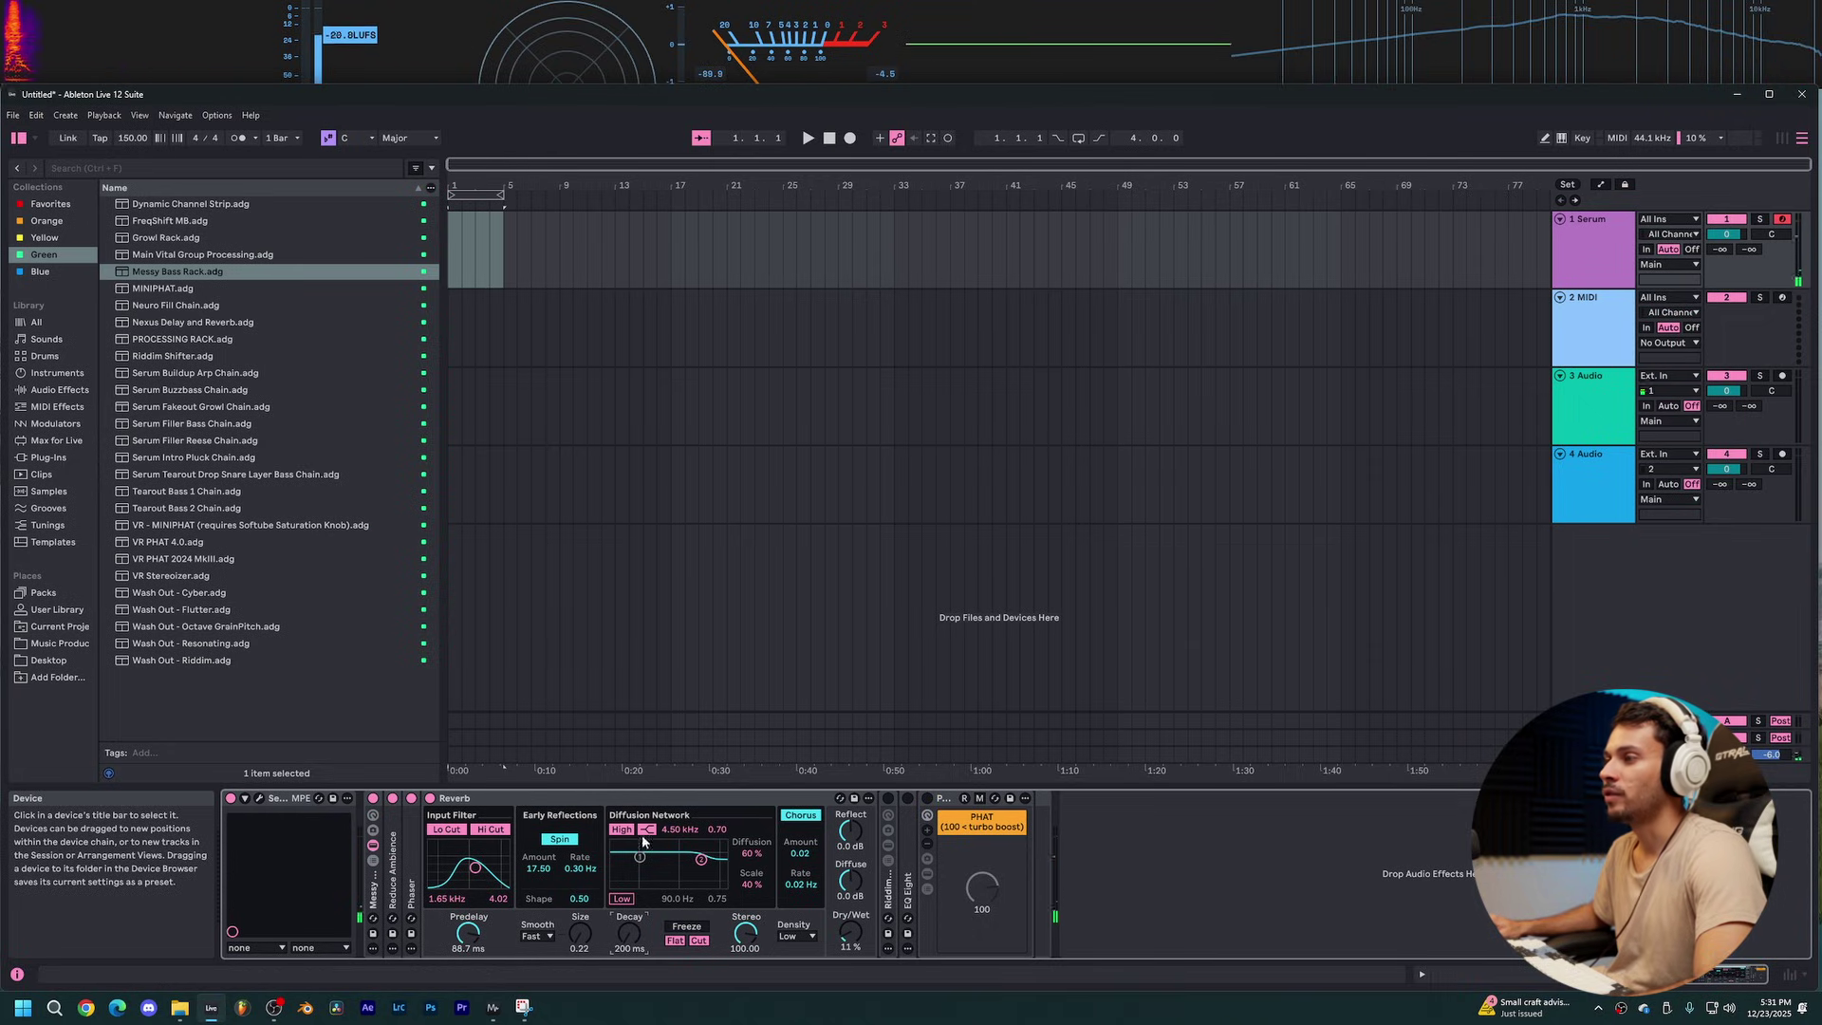
pyautogui.click(553, 802)
pyautogui.doubleClick(553, 802)
# Step: Unfold and activate Riddim Shifter, and open its Sub chain's Ozone 8 Imager window over the arrangement area
pyautogui.doubleClick(450, 807)
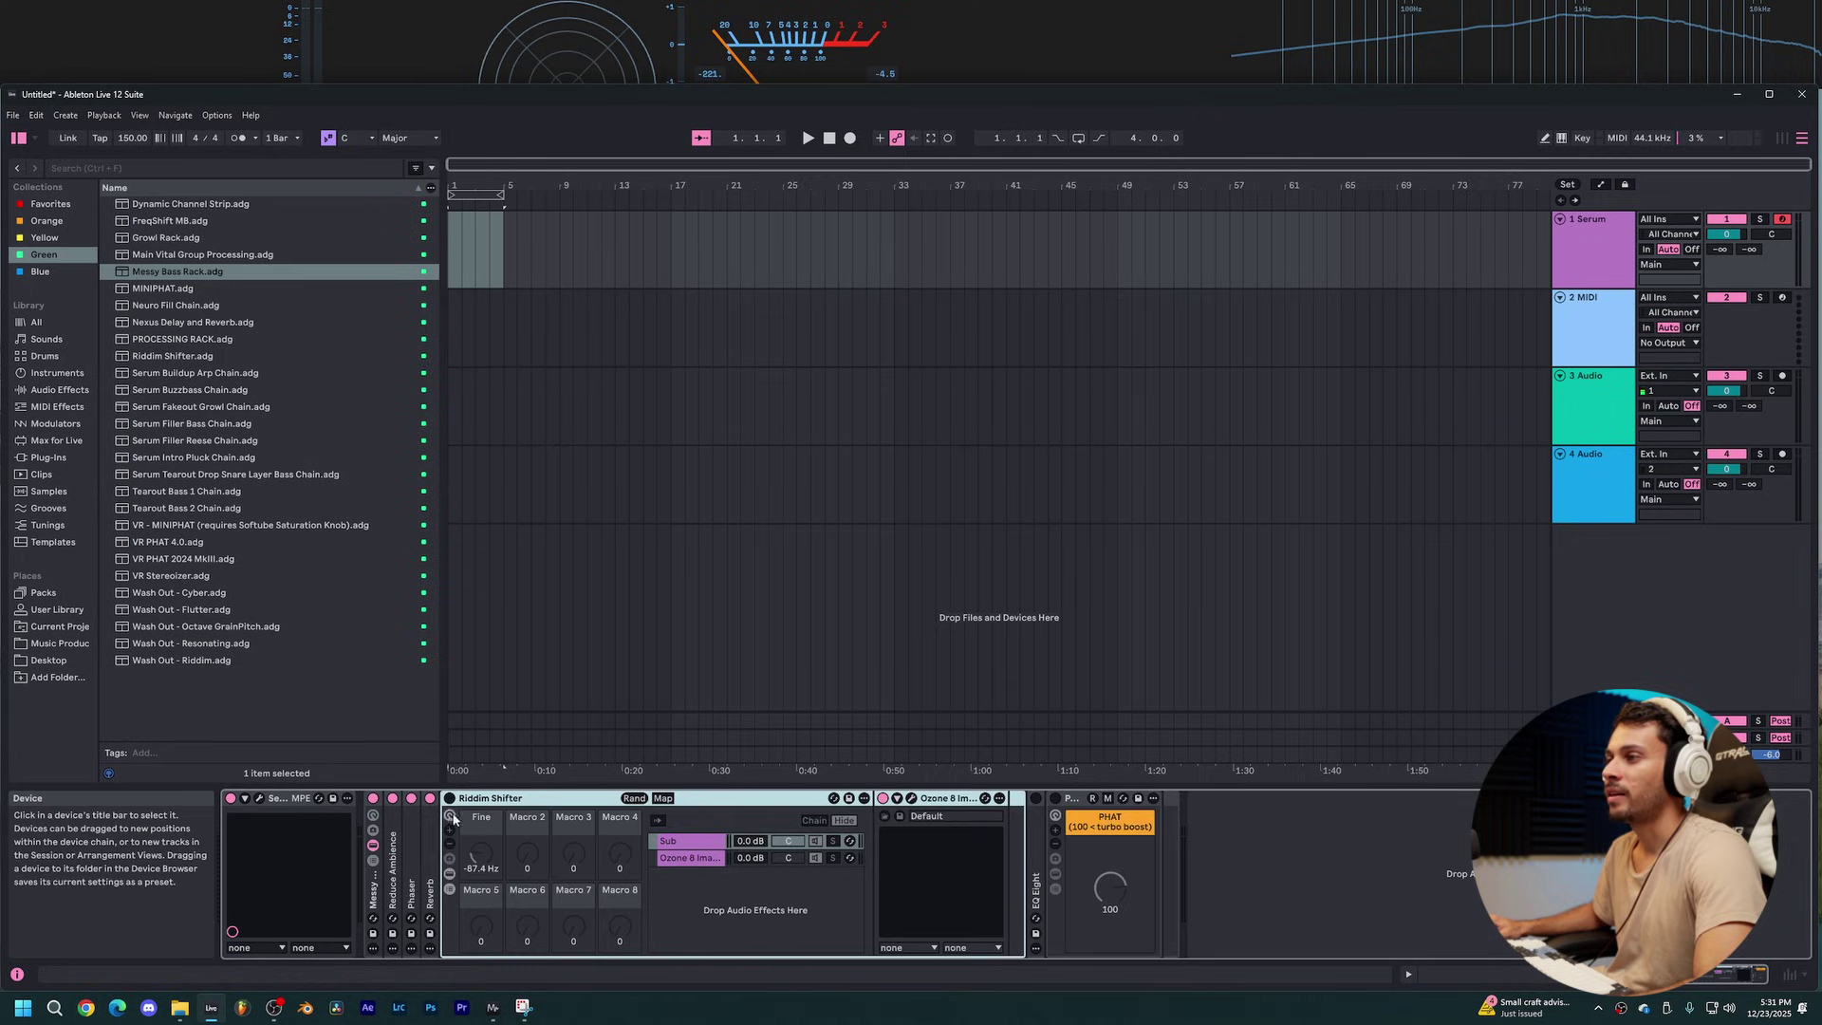
pyautogui.click(449, 799)
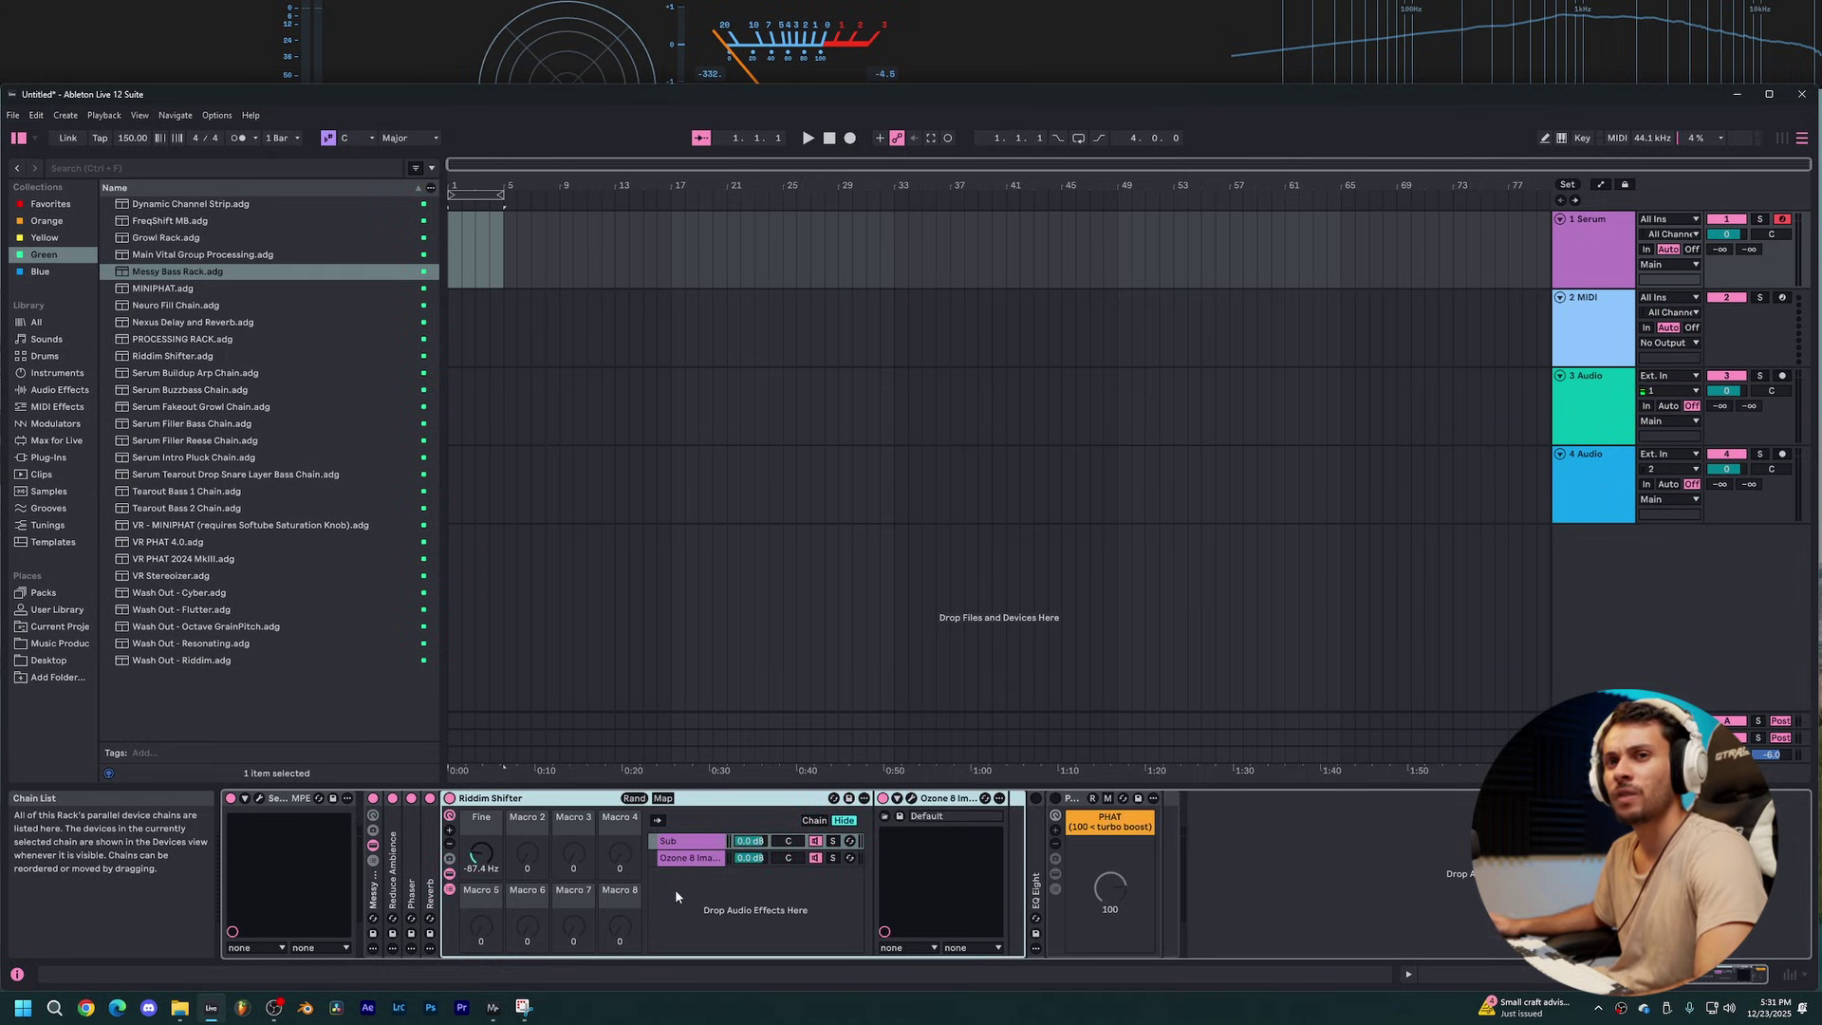
pyautogui.click(919, 799)
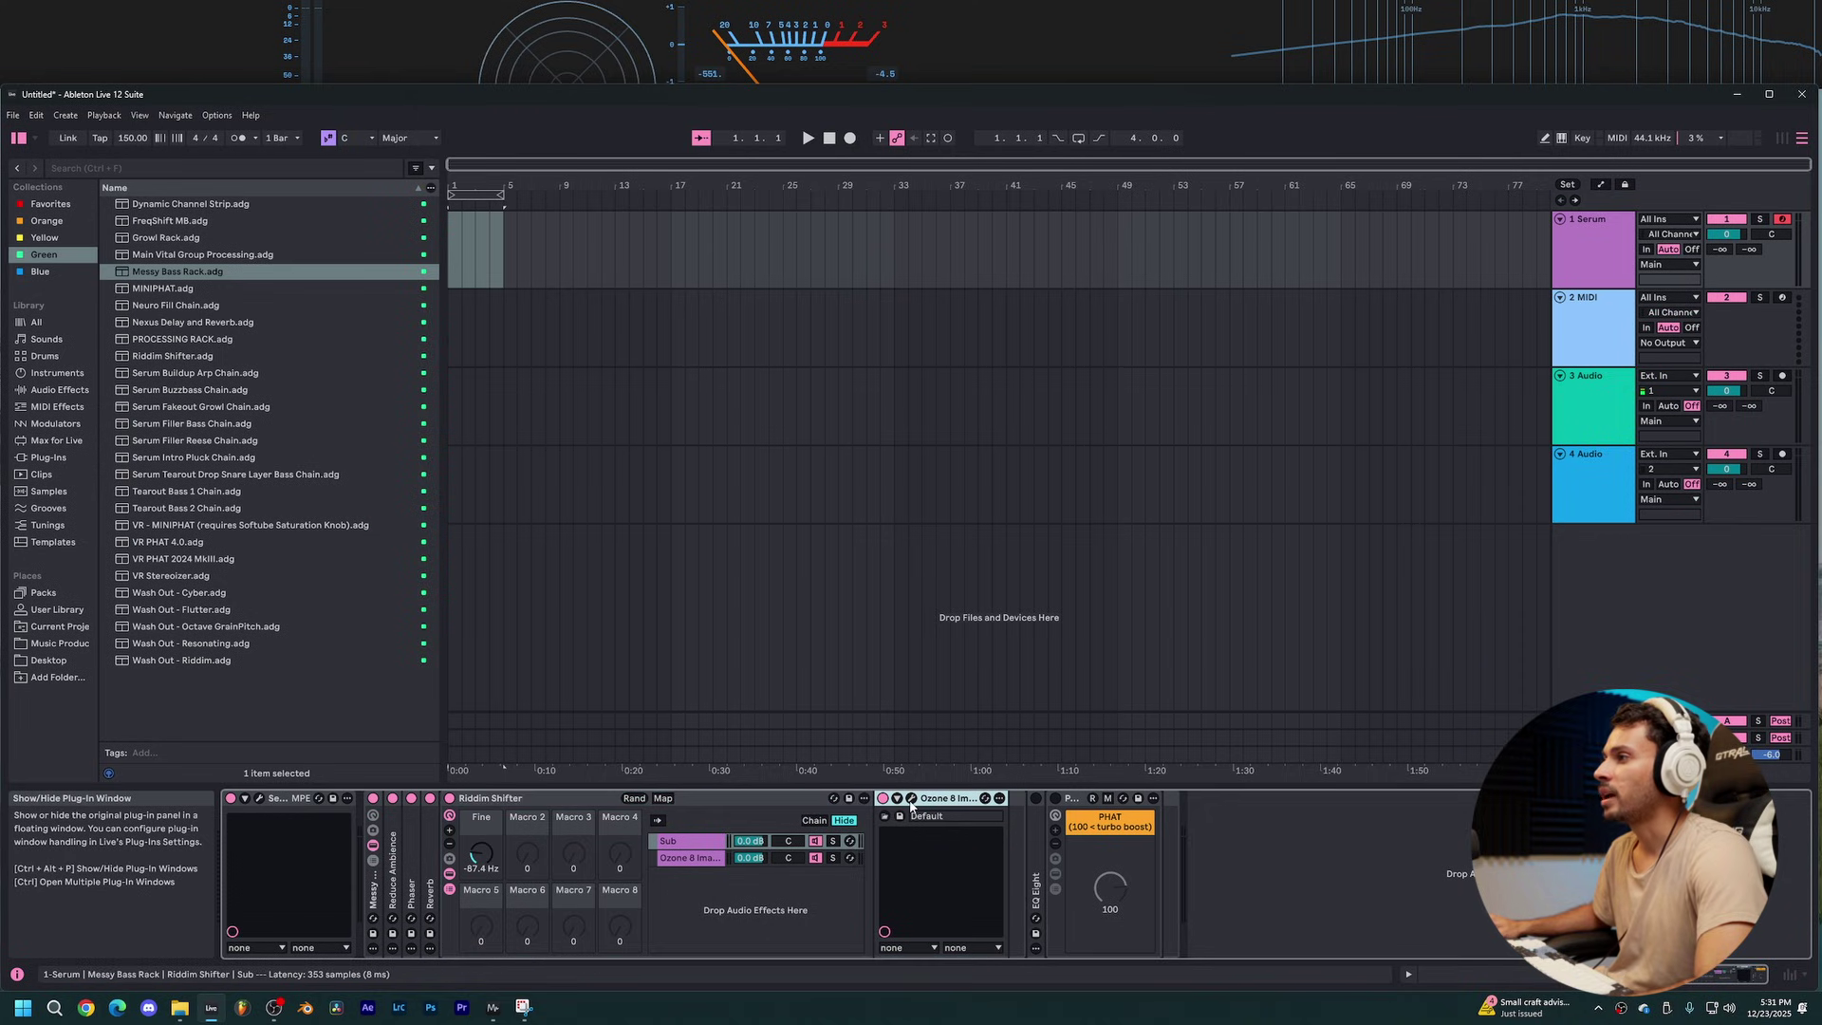
pyautogui.click(911, 800)
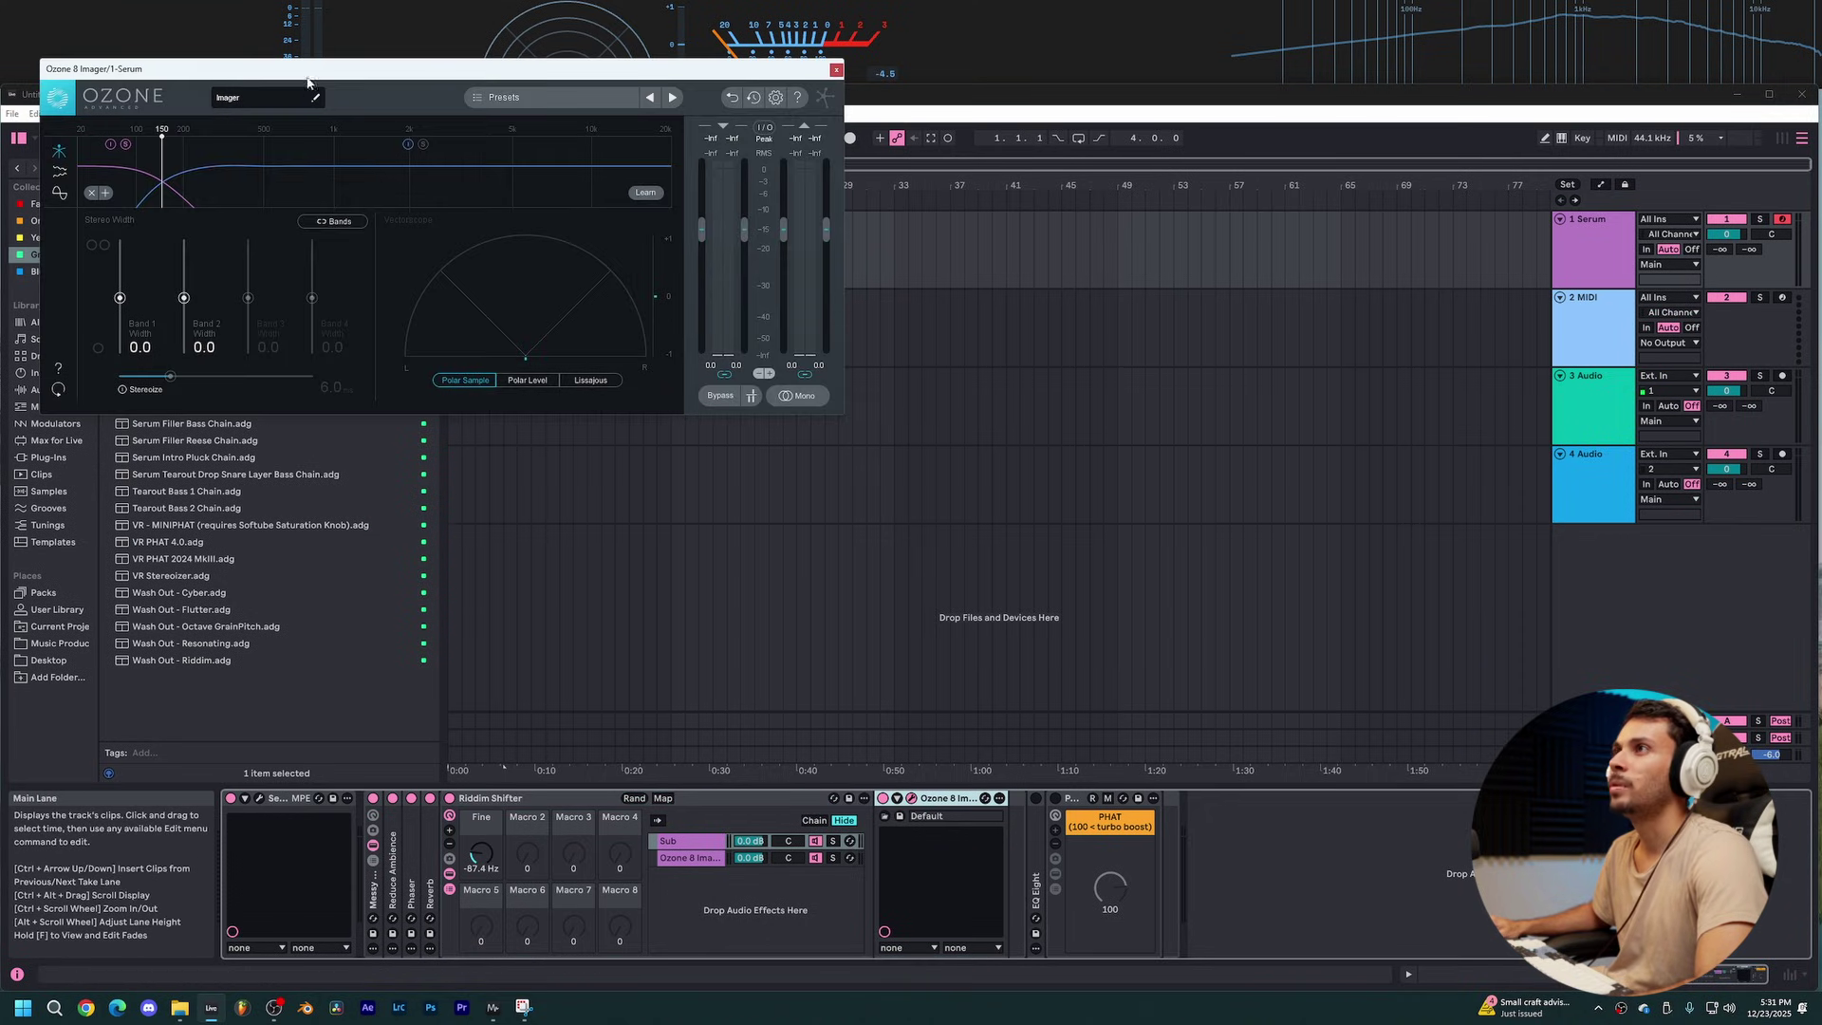
pyautogui.moveTo(308, 66); pyautogui.dragTo(641, 356)
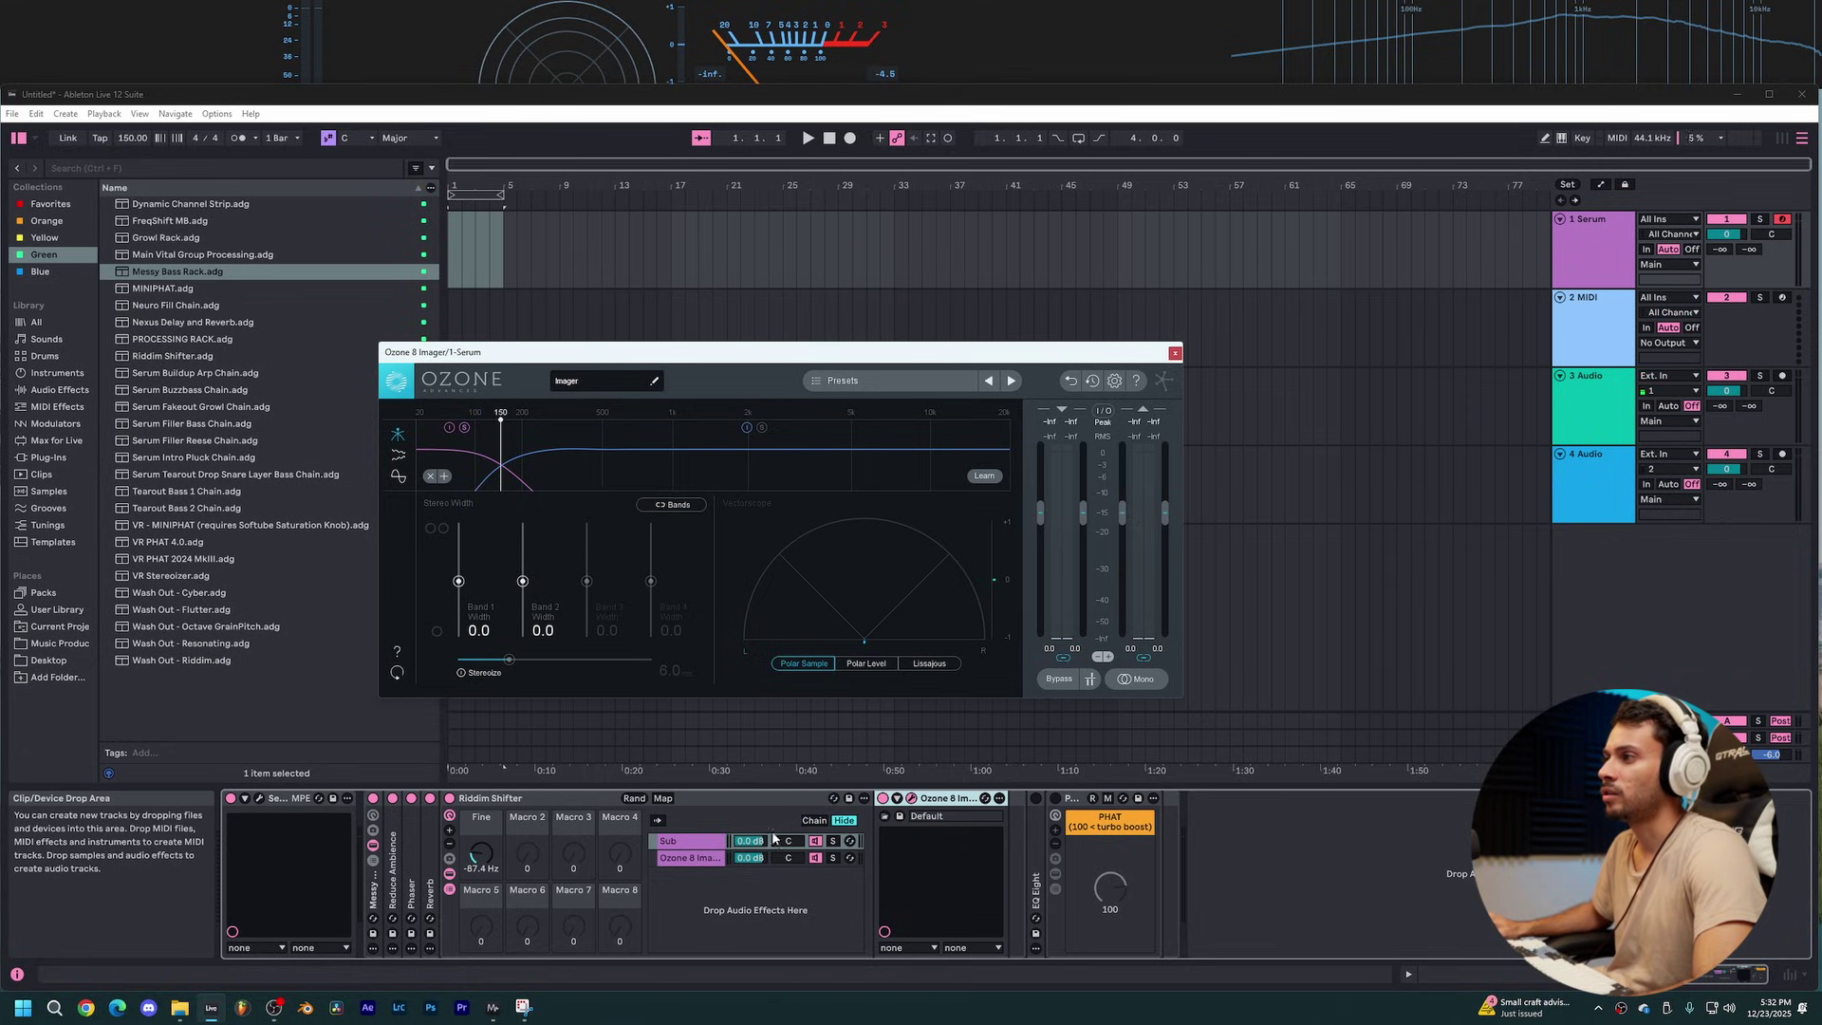
# Step: Mute Riddim Shifter's Ozone 8 Imager chain, and add a Utility with Mono enabled after the imager in the Sub chain
pyautogui.click(815, 858)
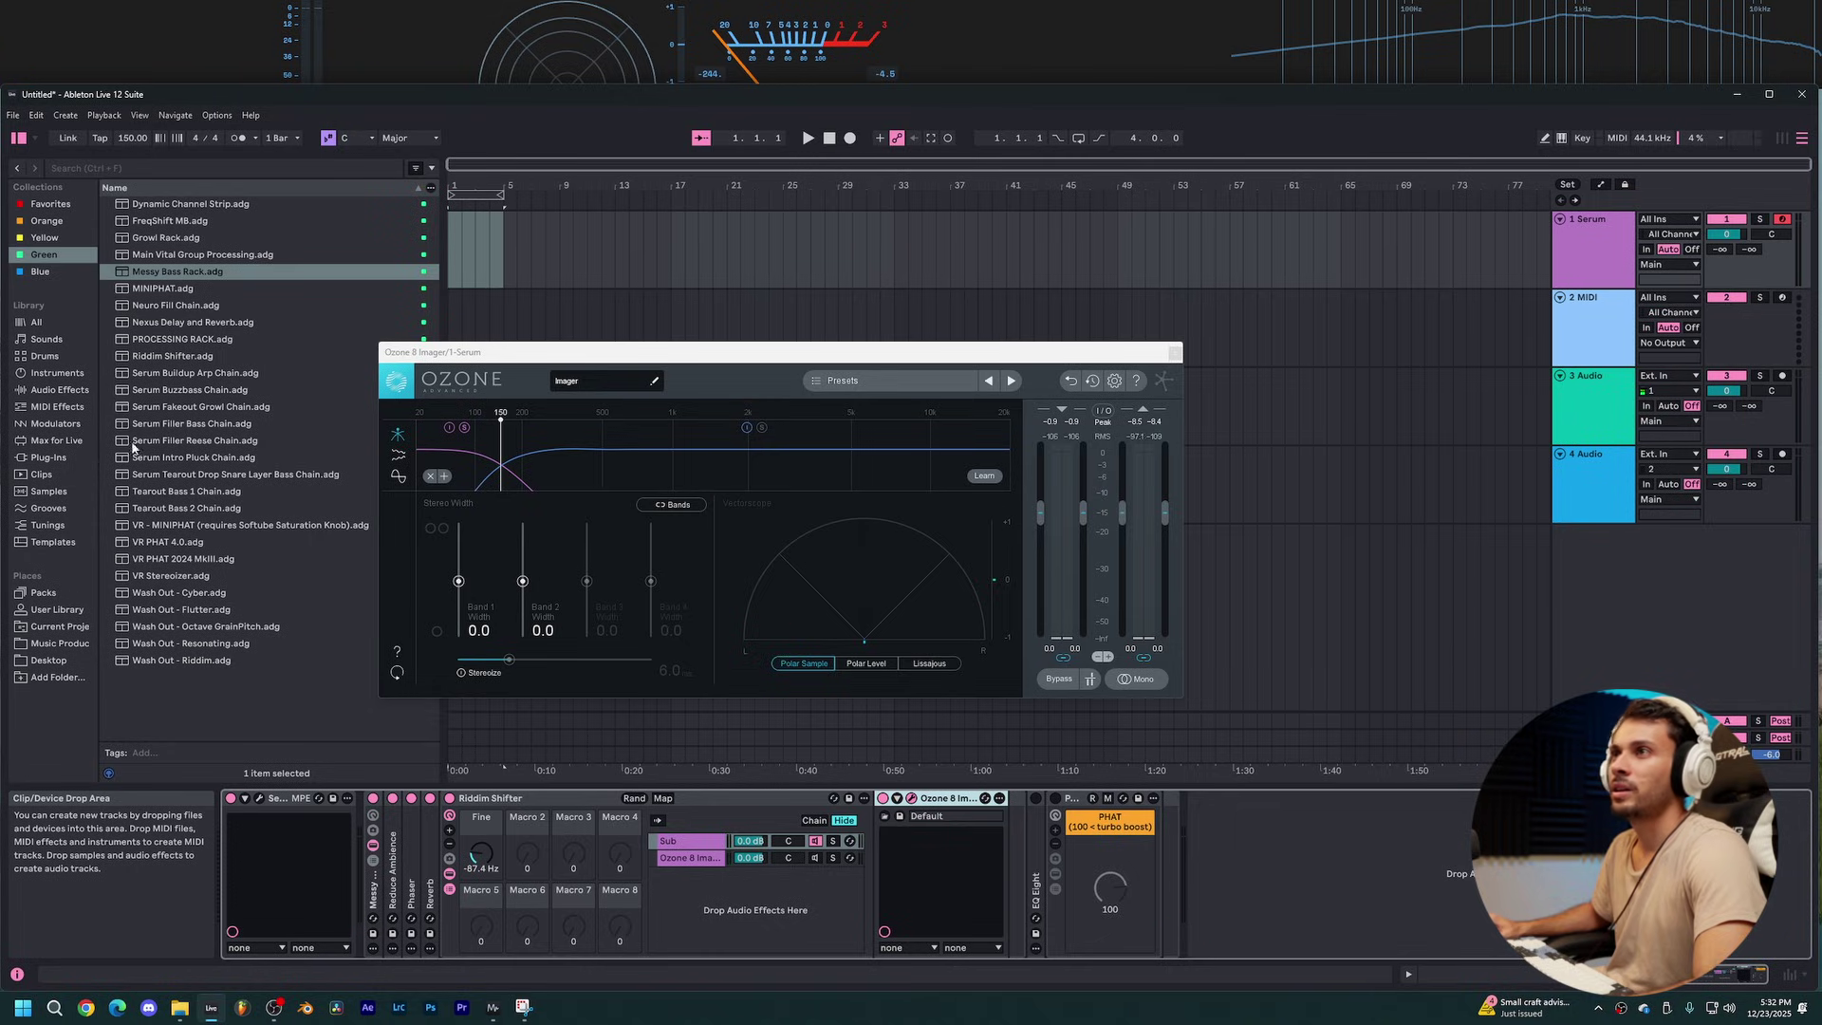
pyautogui.click(43, 204)
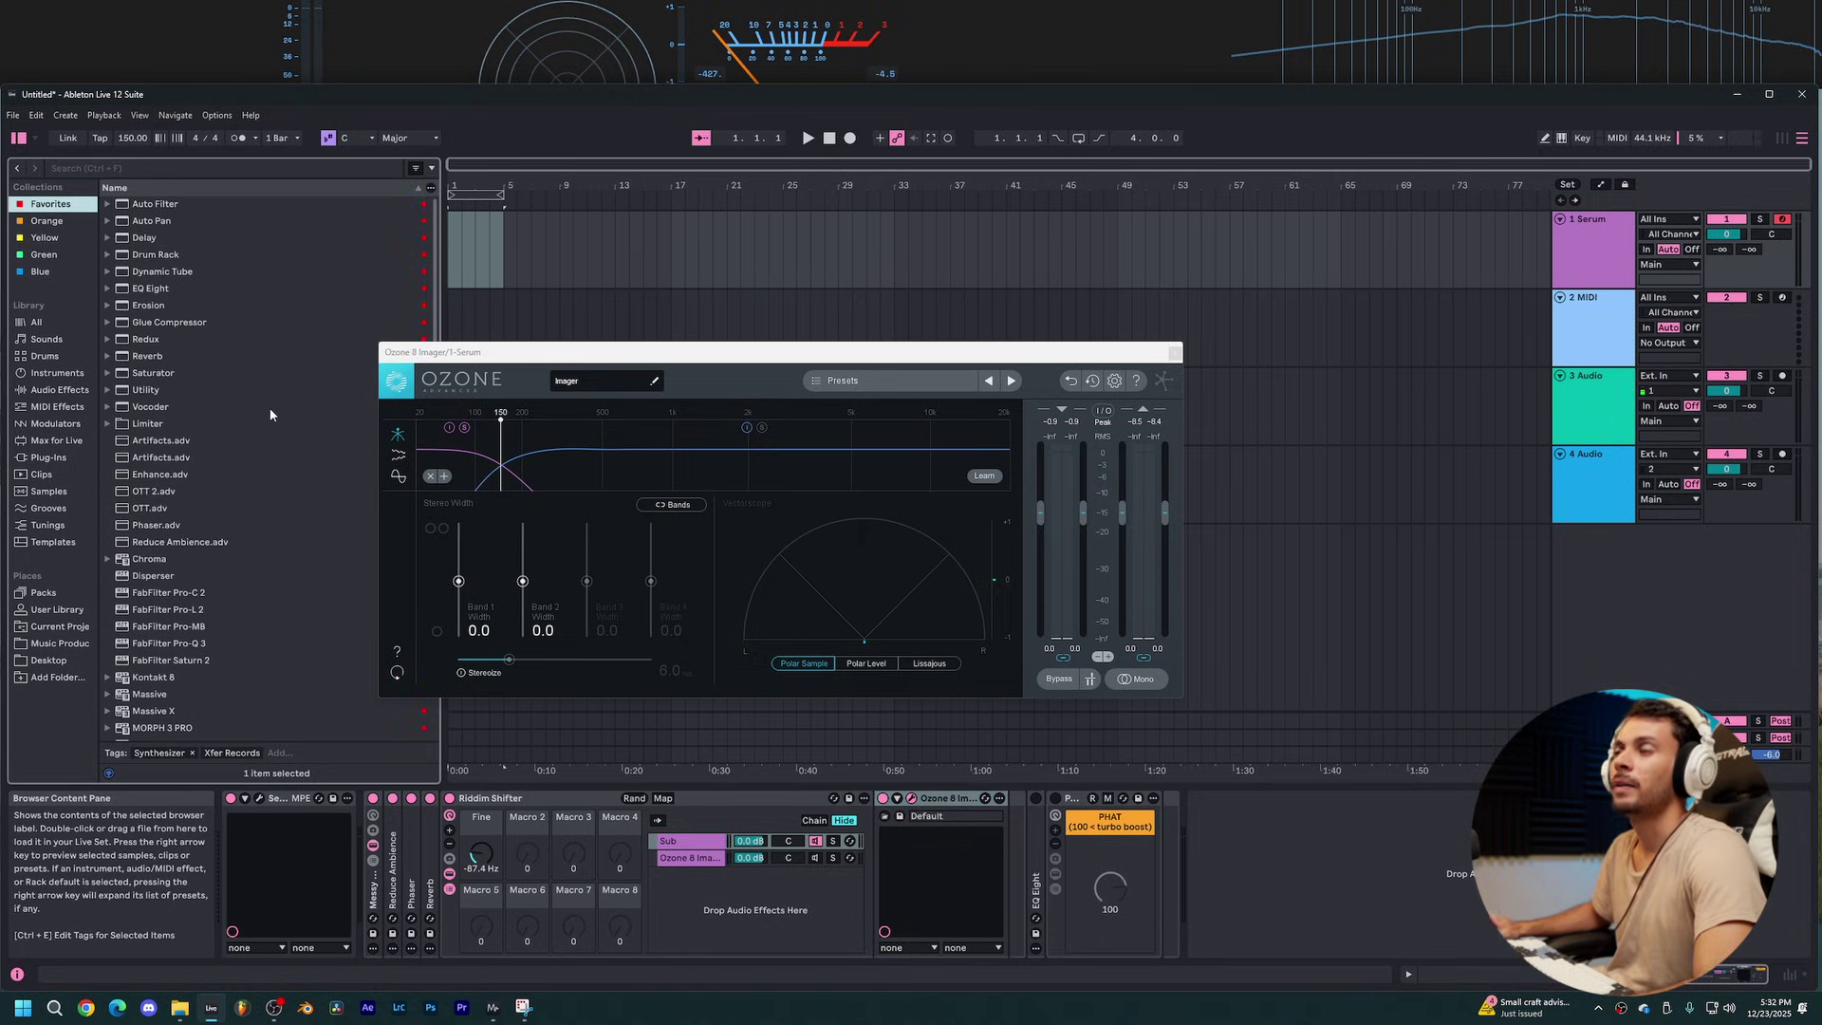
pyautogui.click(63, 388)
pyautogui.scroll(-6, 233, 446)
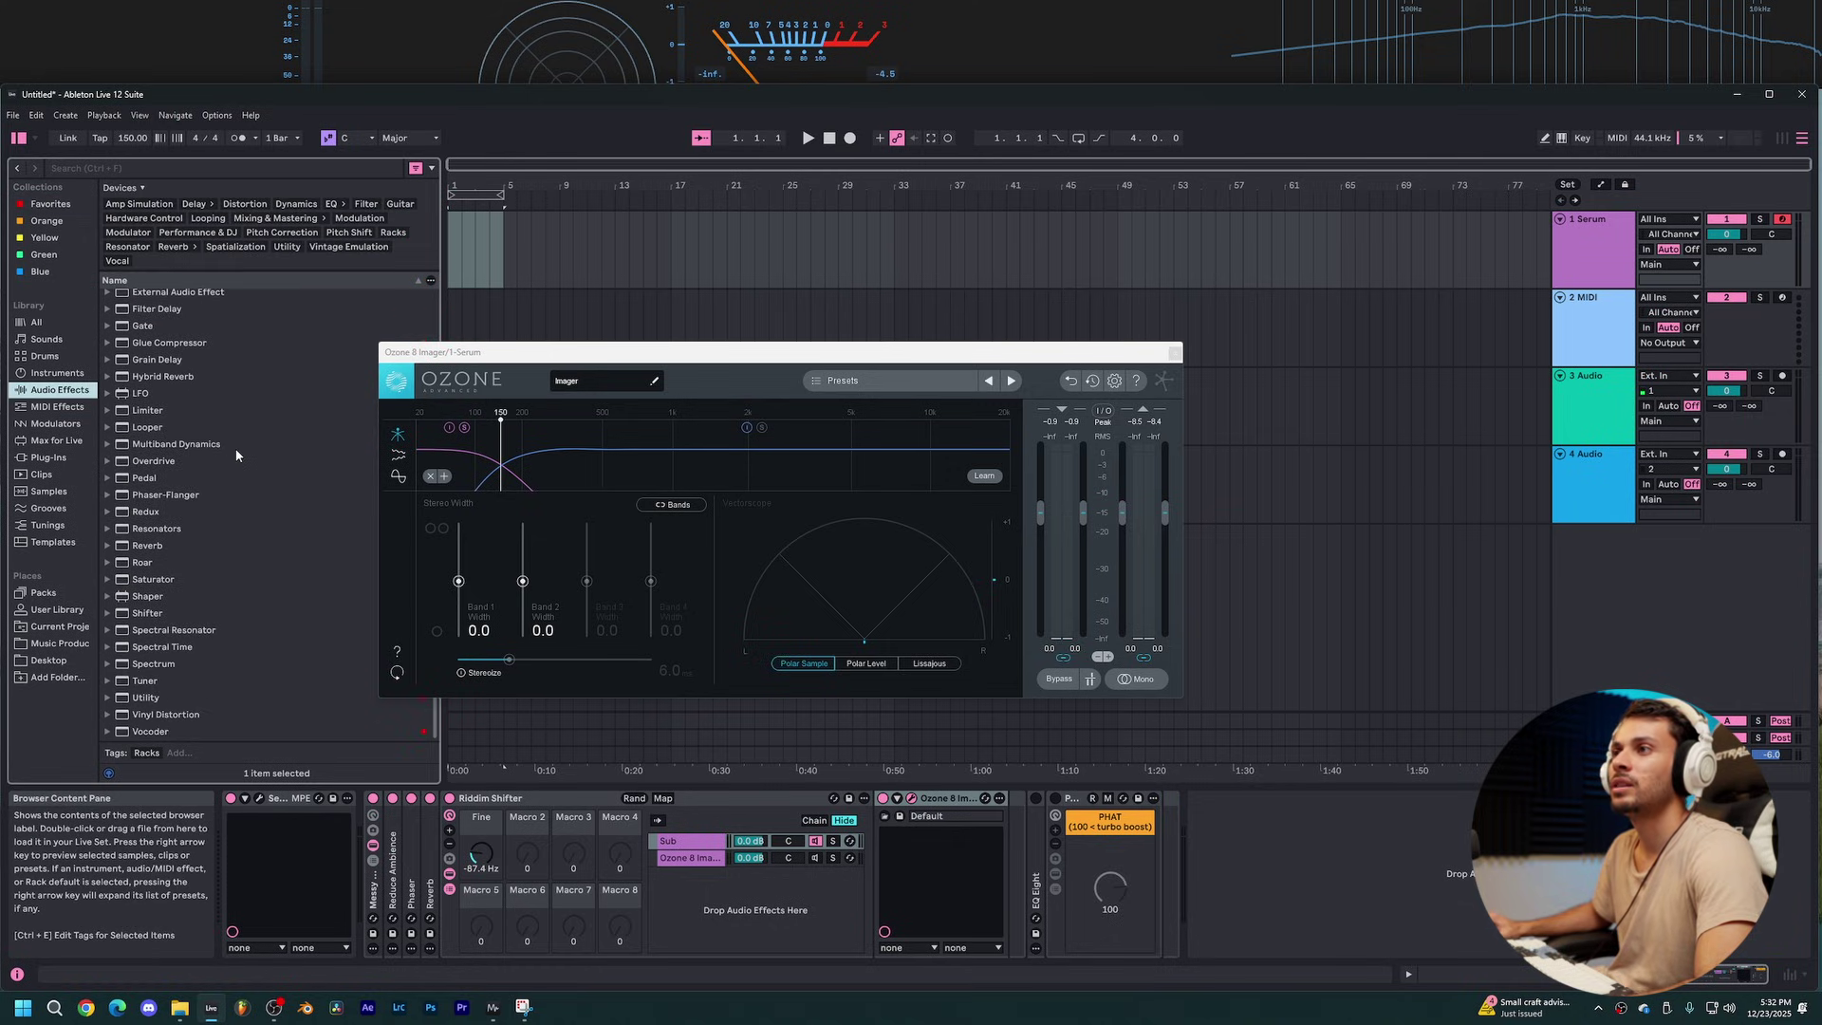
pyautogui.click(186, 699)
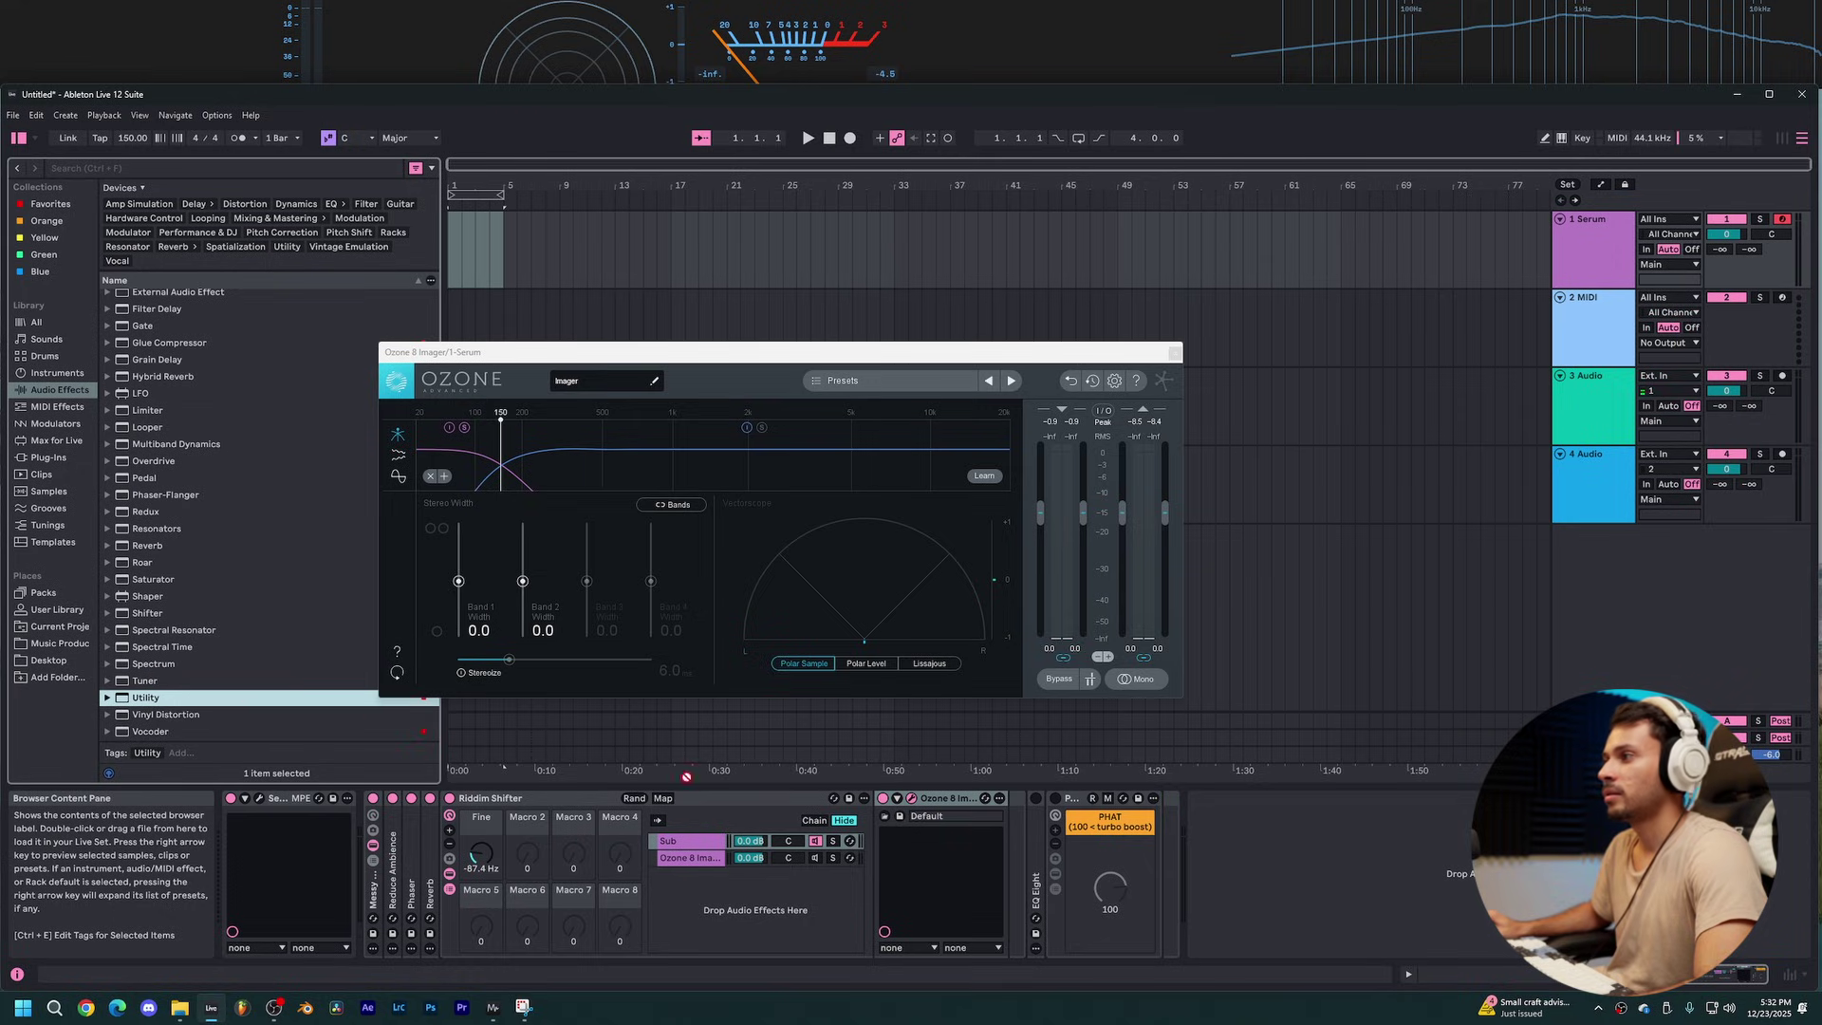
pyautogui.moveTo(687, 776); pyautogui.dragTo(1014, 866)
pyautogui.click(1040, 913)
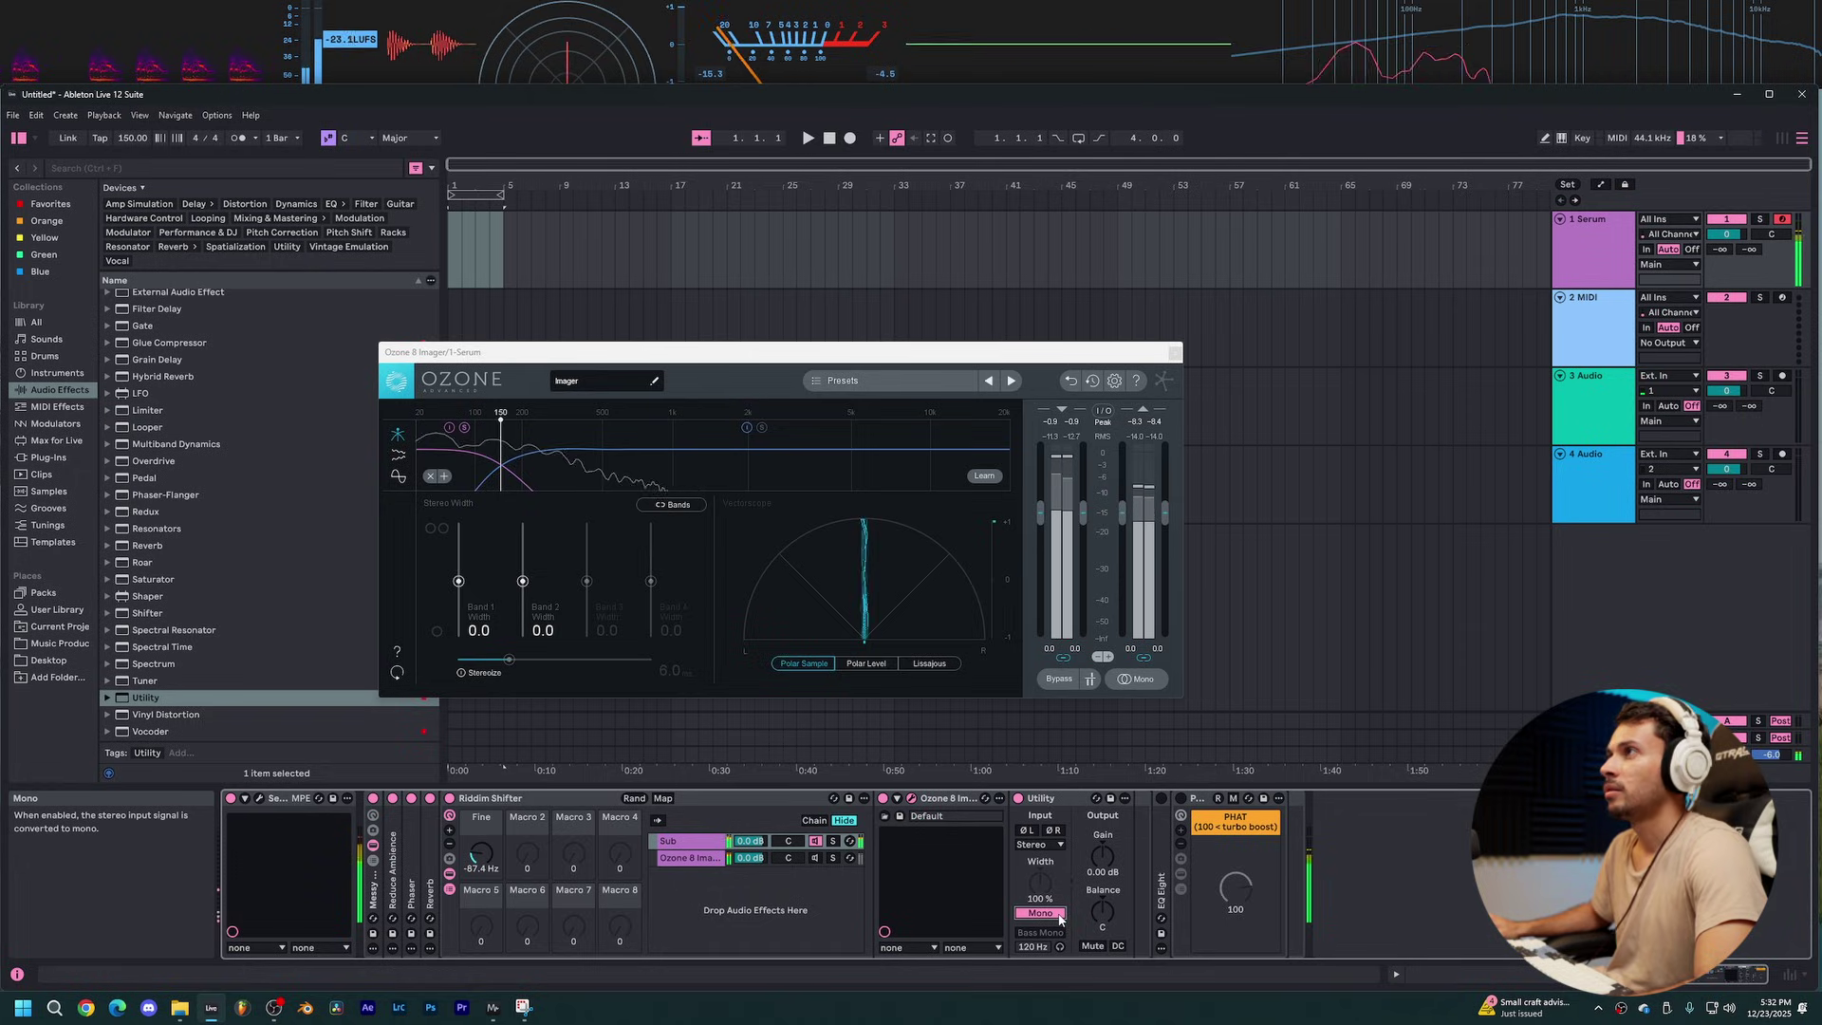
# Step: Fold the Sub chain's Ozone 8 Imager and Utility, mute the Sub chain, and activate the Ozone 8 Imager chain
pyautogui.doubleClick(949, 798)
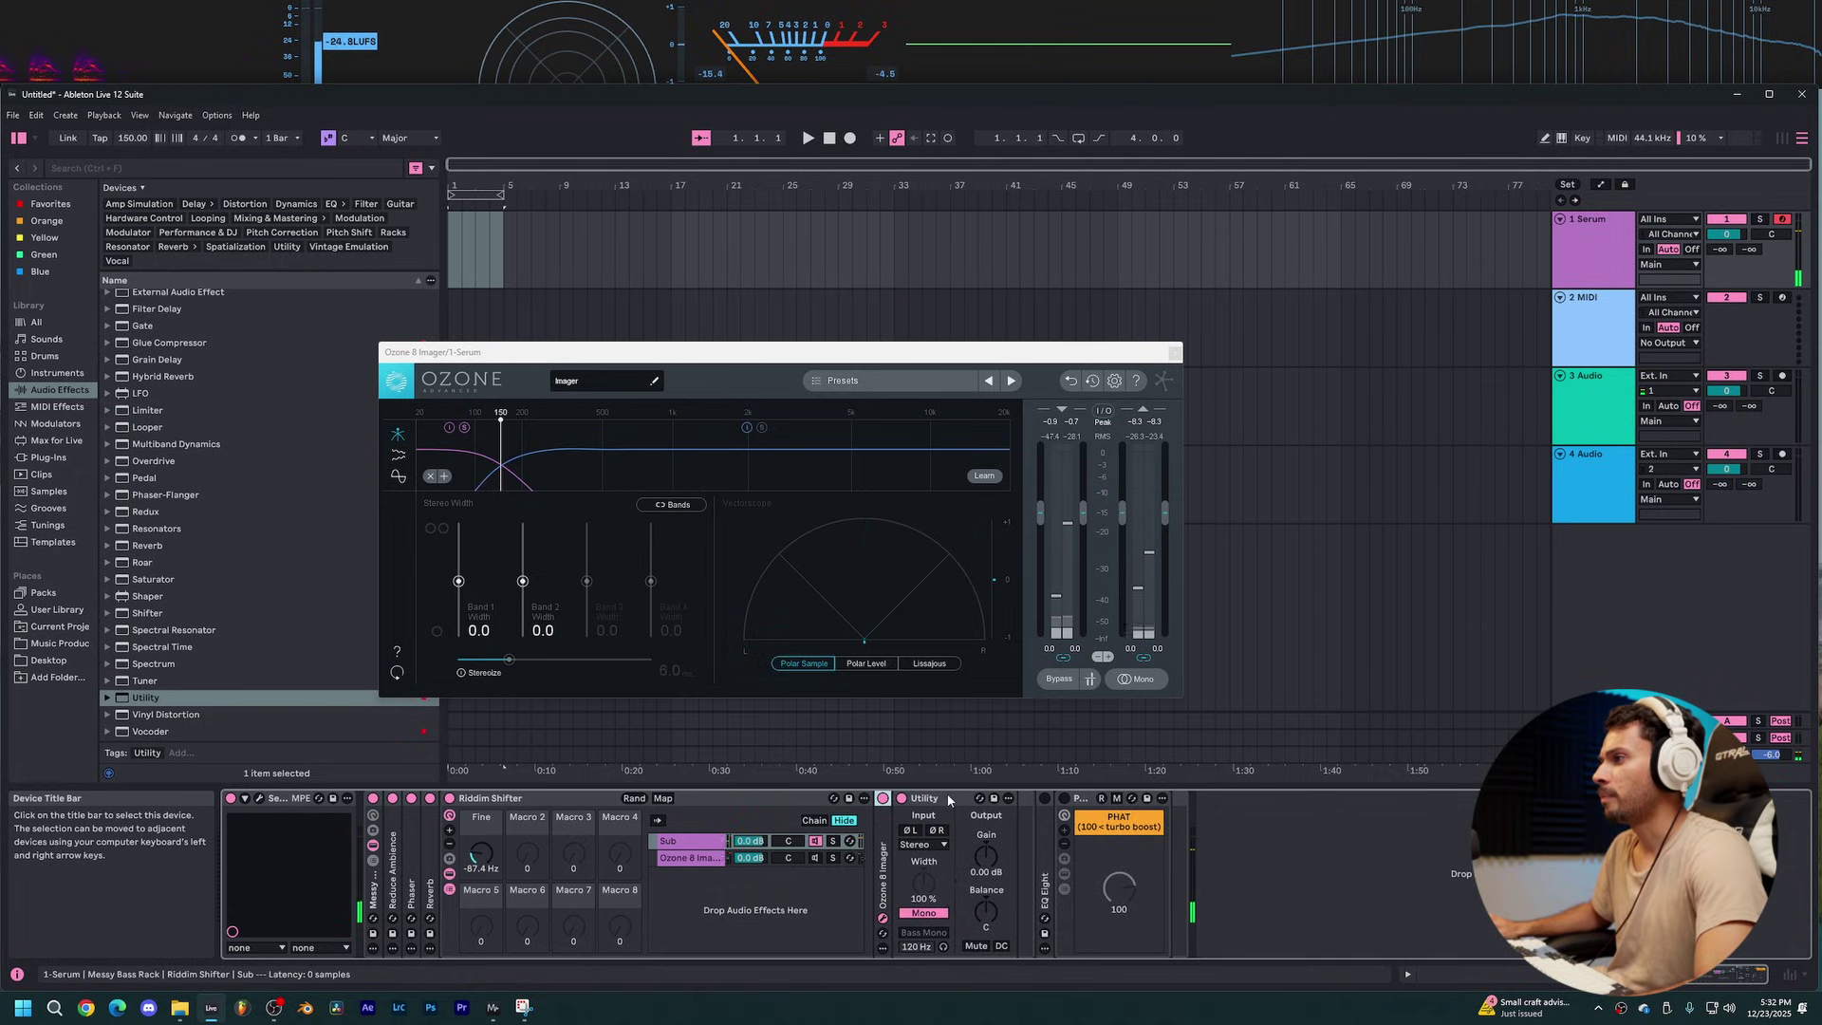
pyautogui.doubleClick(946, 798)
pyautogui.click(815, 841)
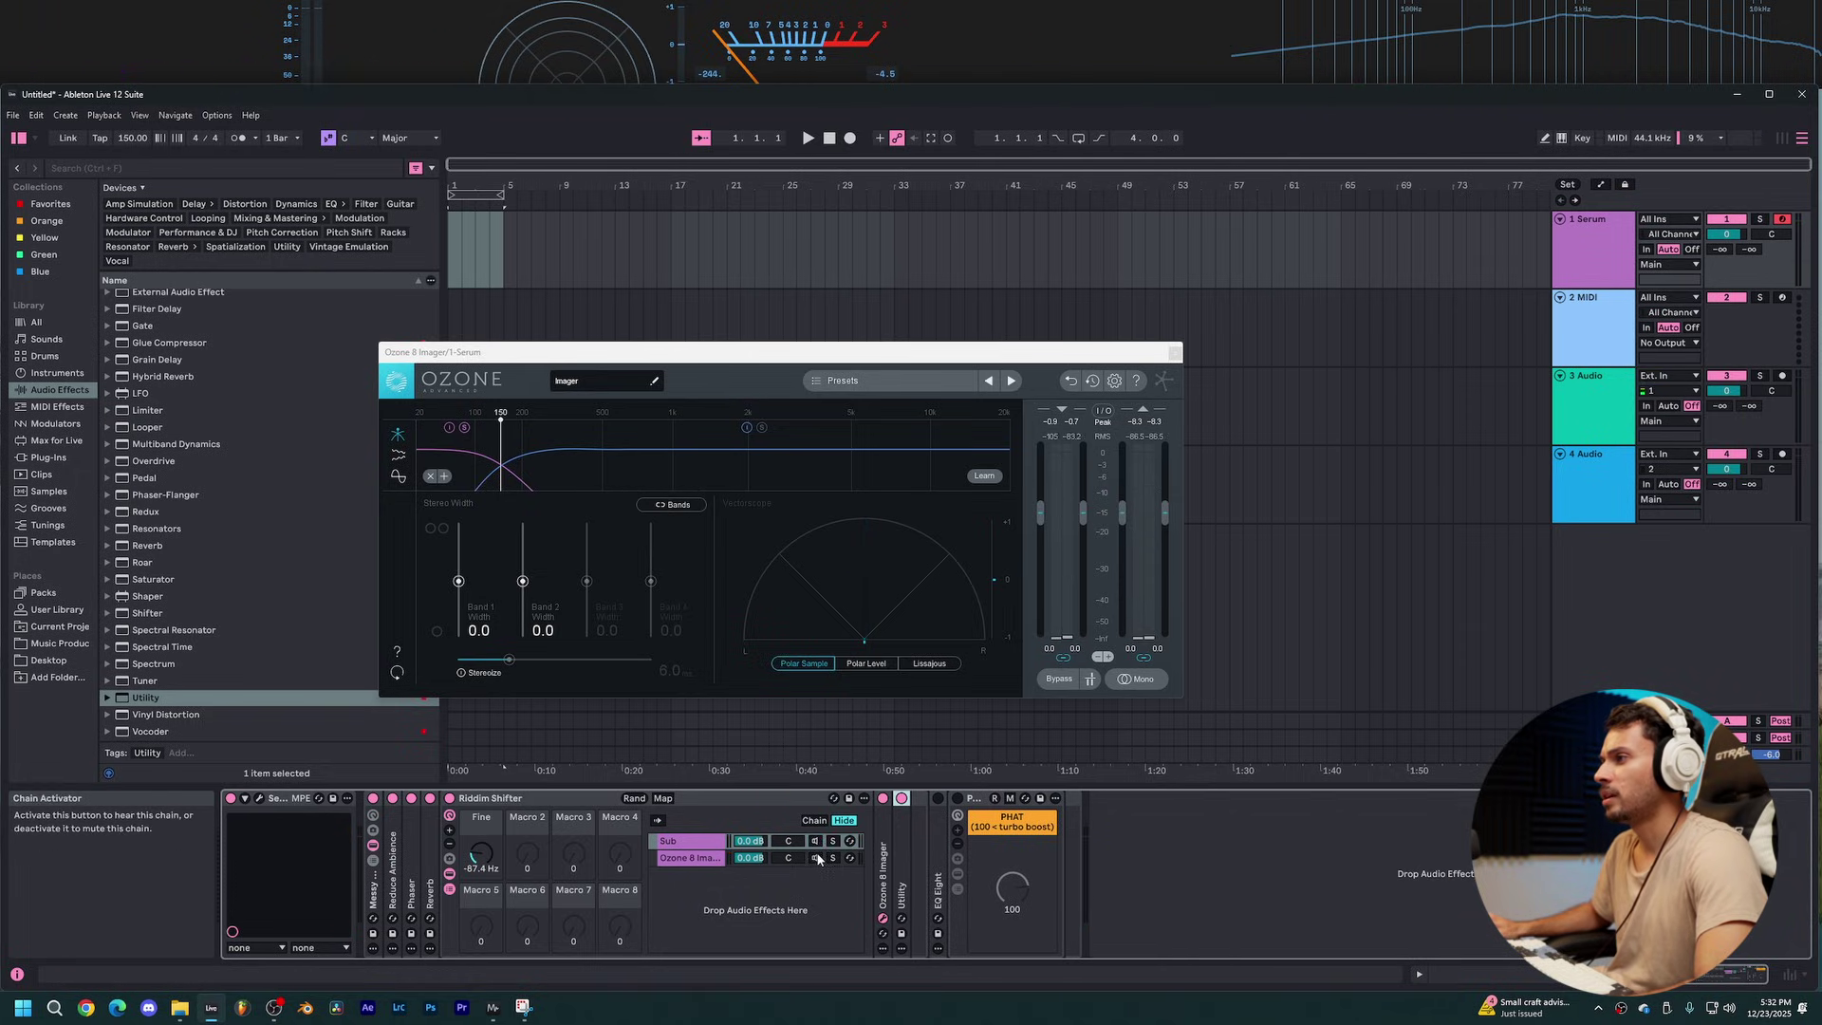
pyautogui.click(816, 858)
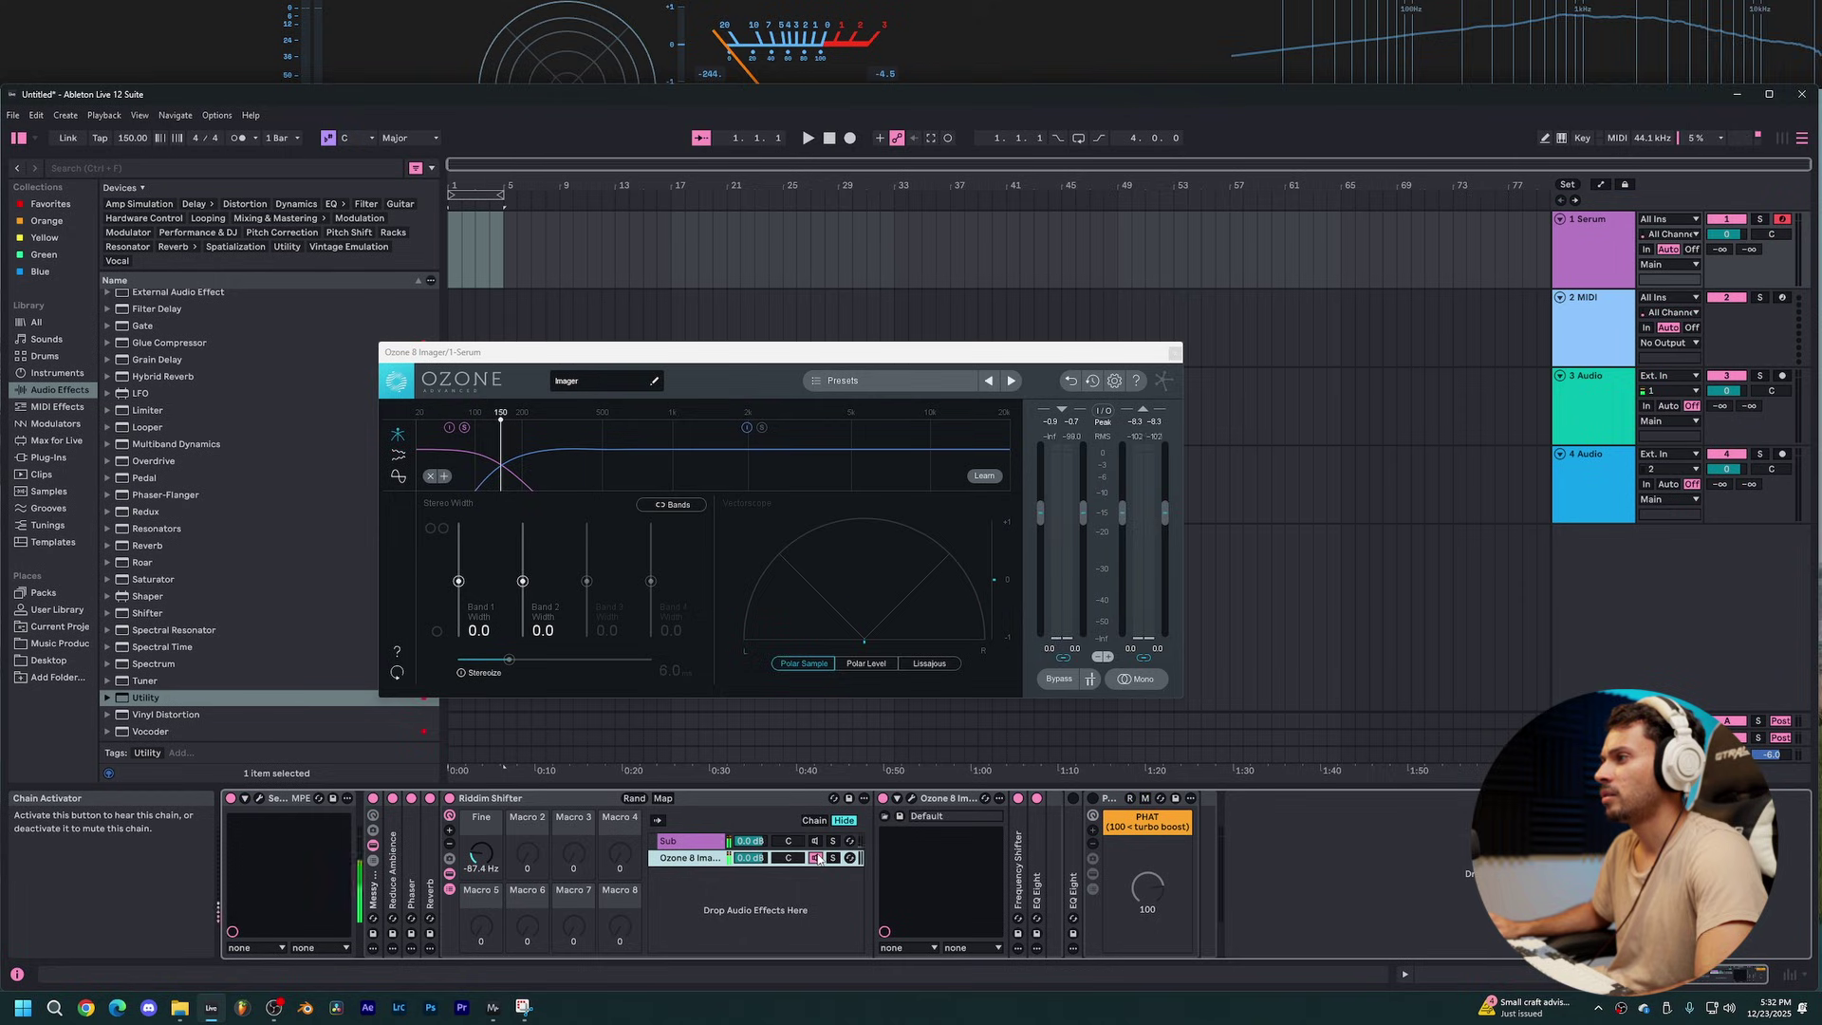
# Step: Inspect the second chain's Ozone 8 Imager, close both Imager windows, and unfold the Frequency Shifter
pyautogui.click(912, 798)
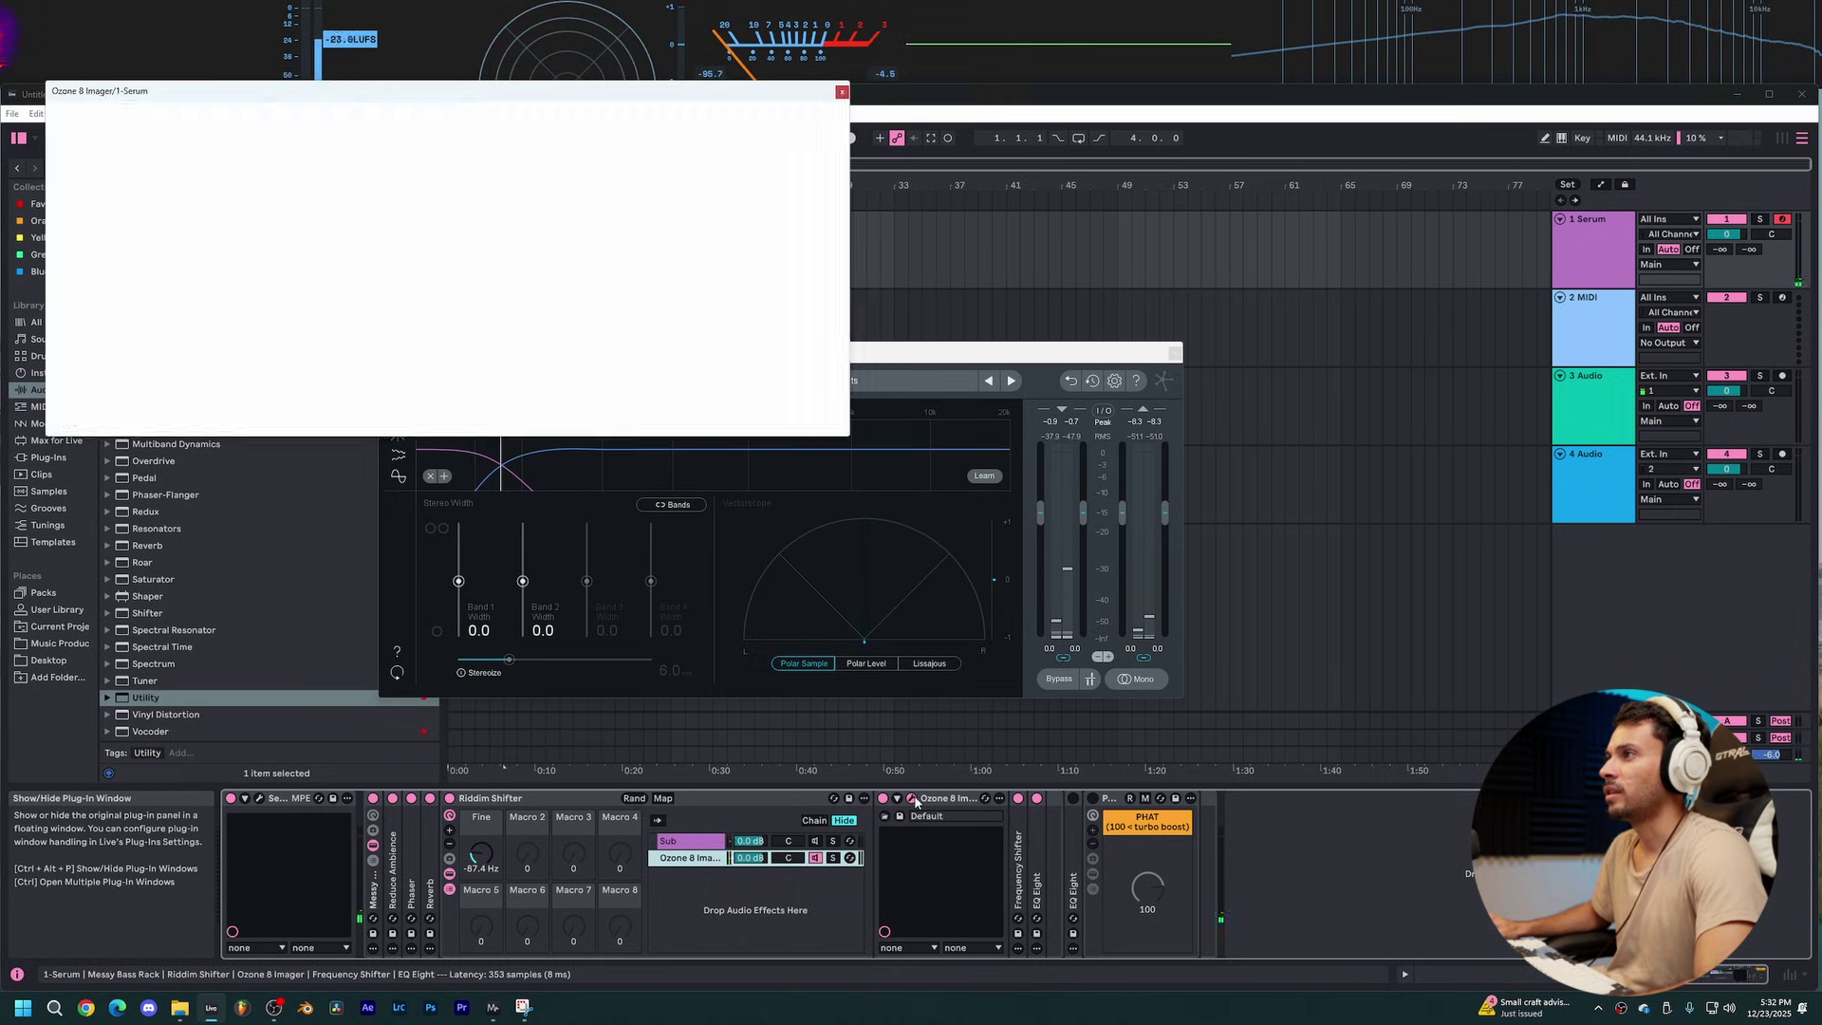
pyautogui.moveTo(272, 99); pyautogui.dragTo(484, 430)
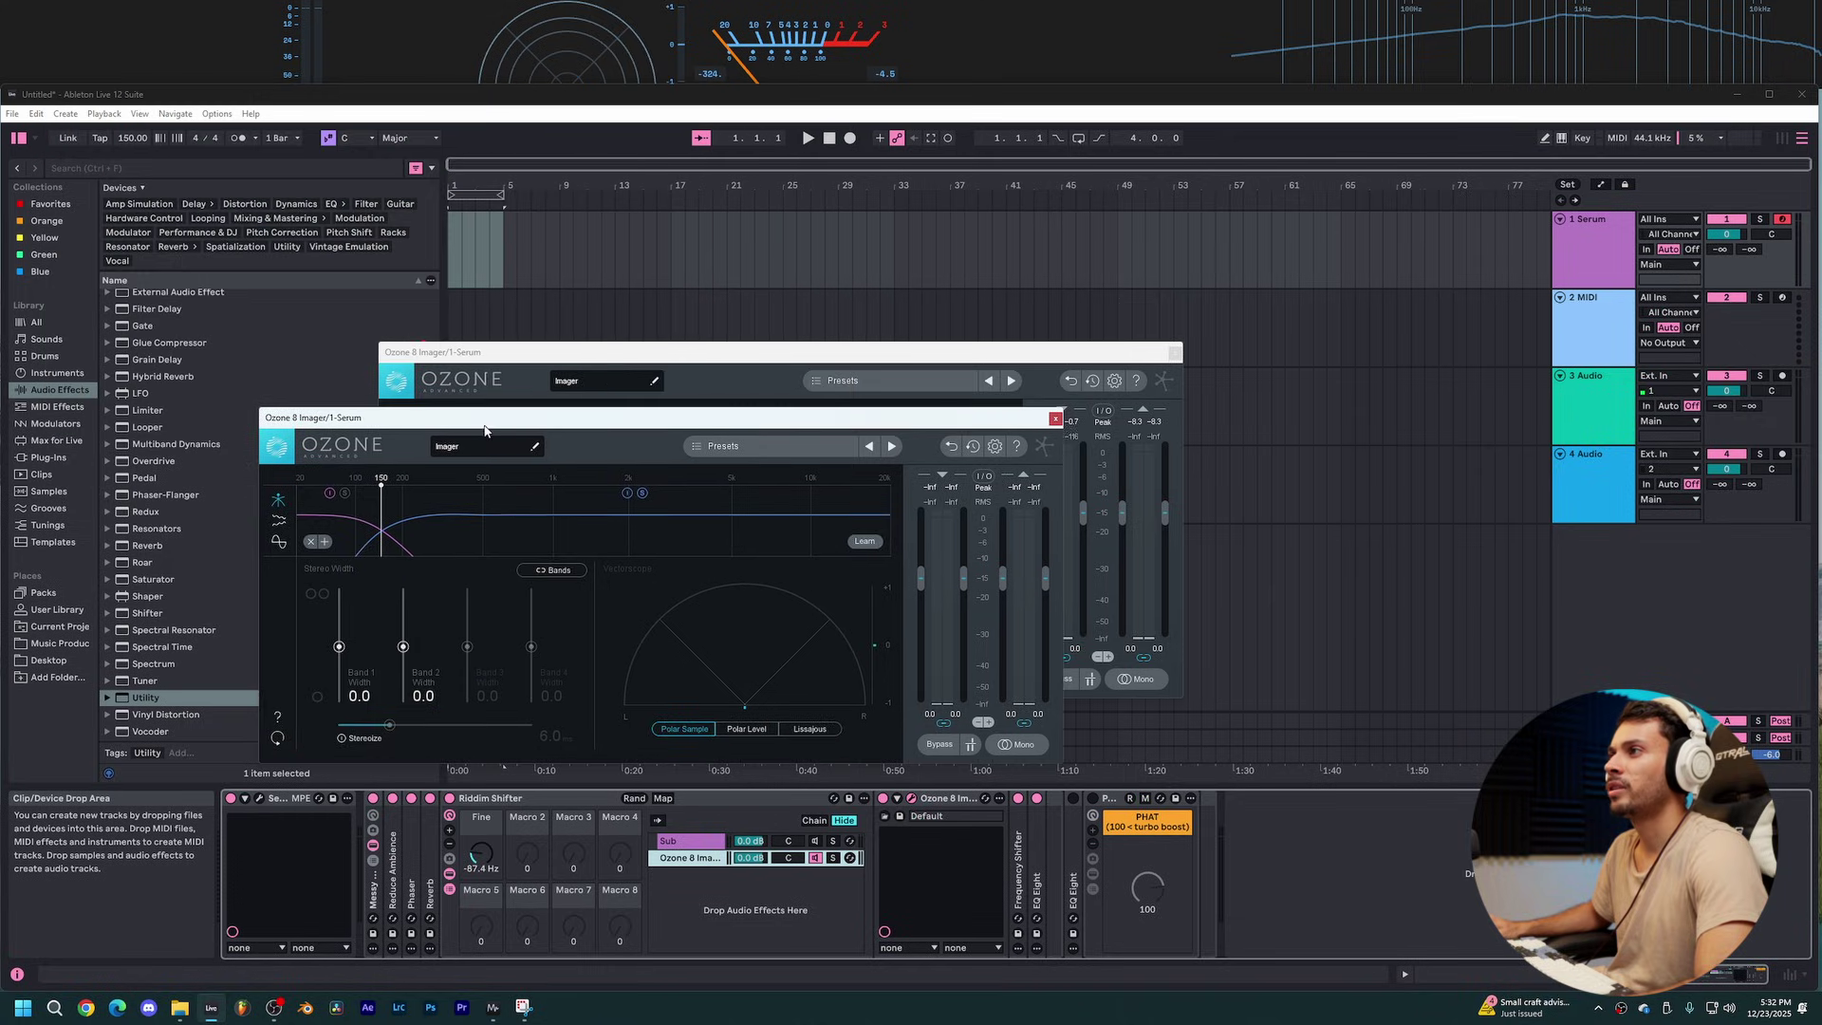
pyautogui.click(1055, 418)
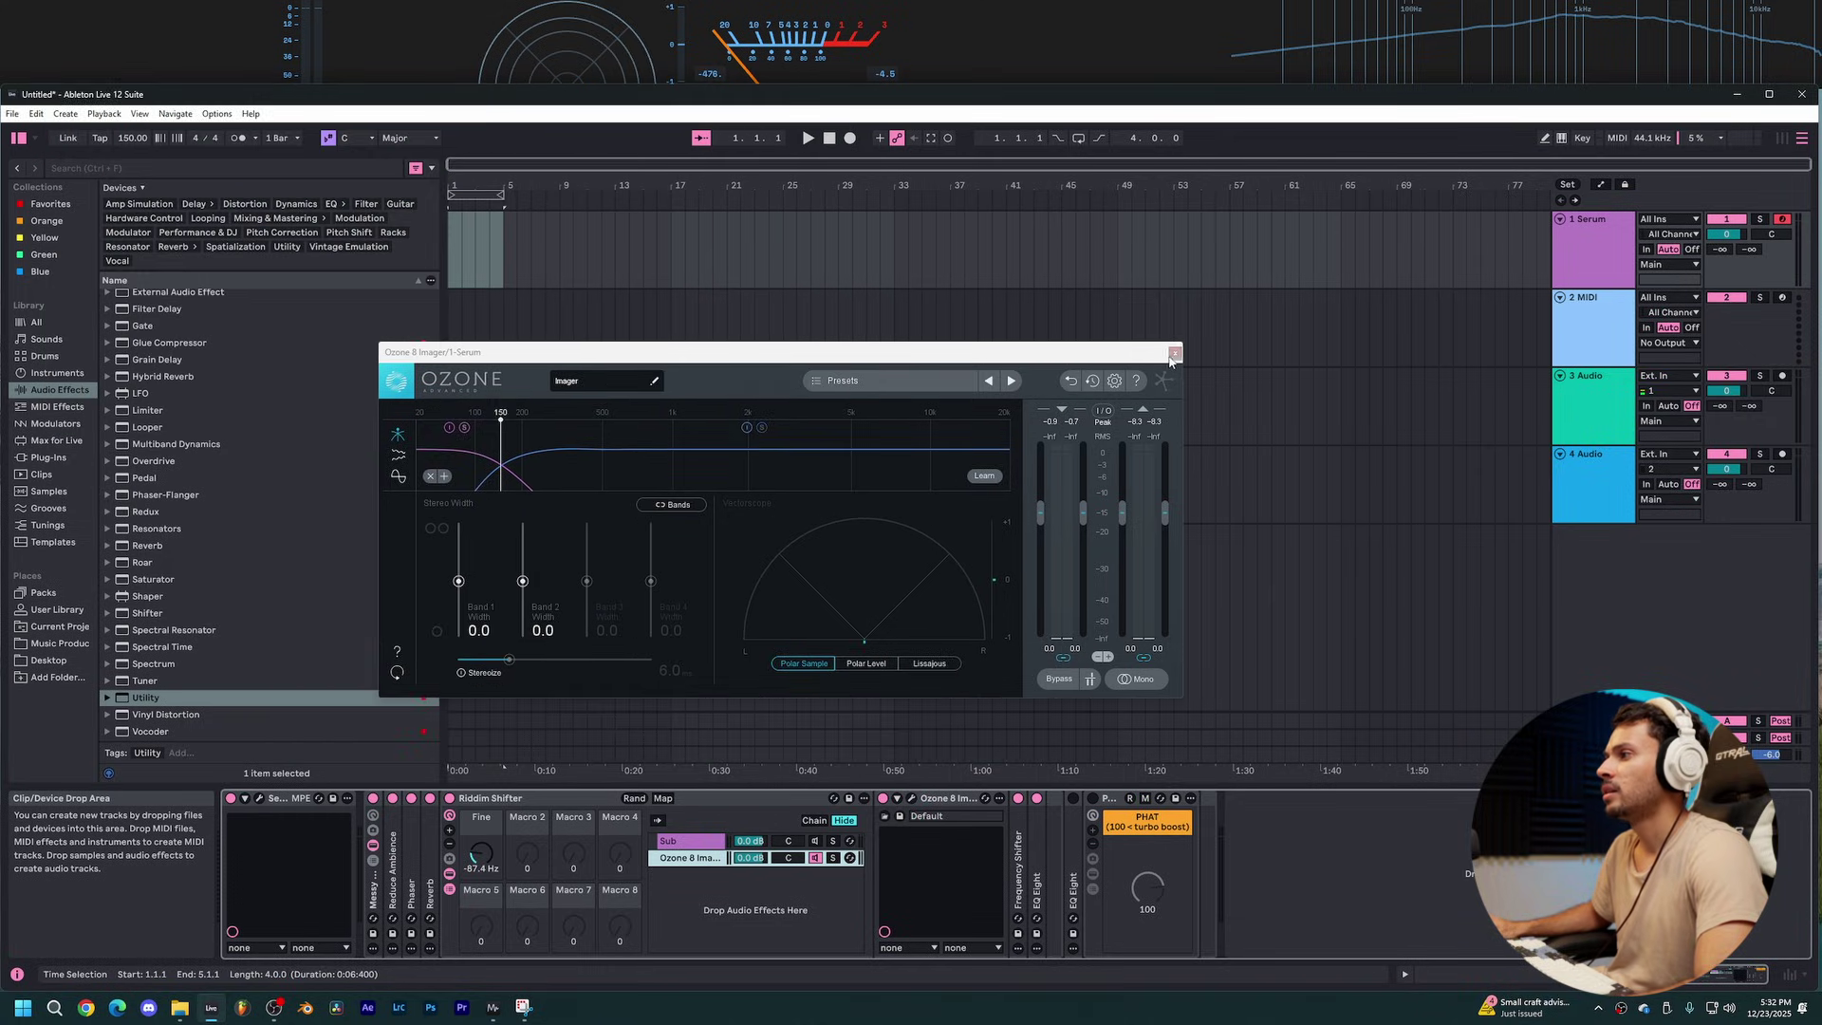
pyautogui.click(1175, 352)
pyautogui.doubleClick(1015, 859)
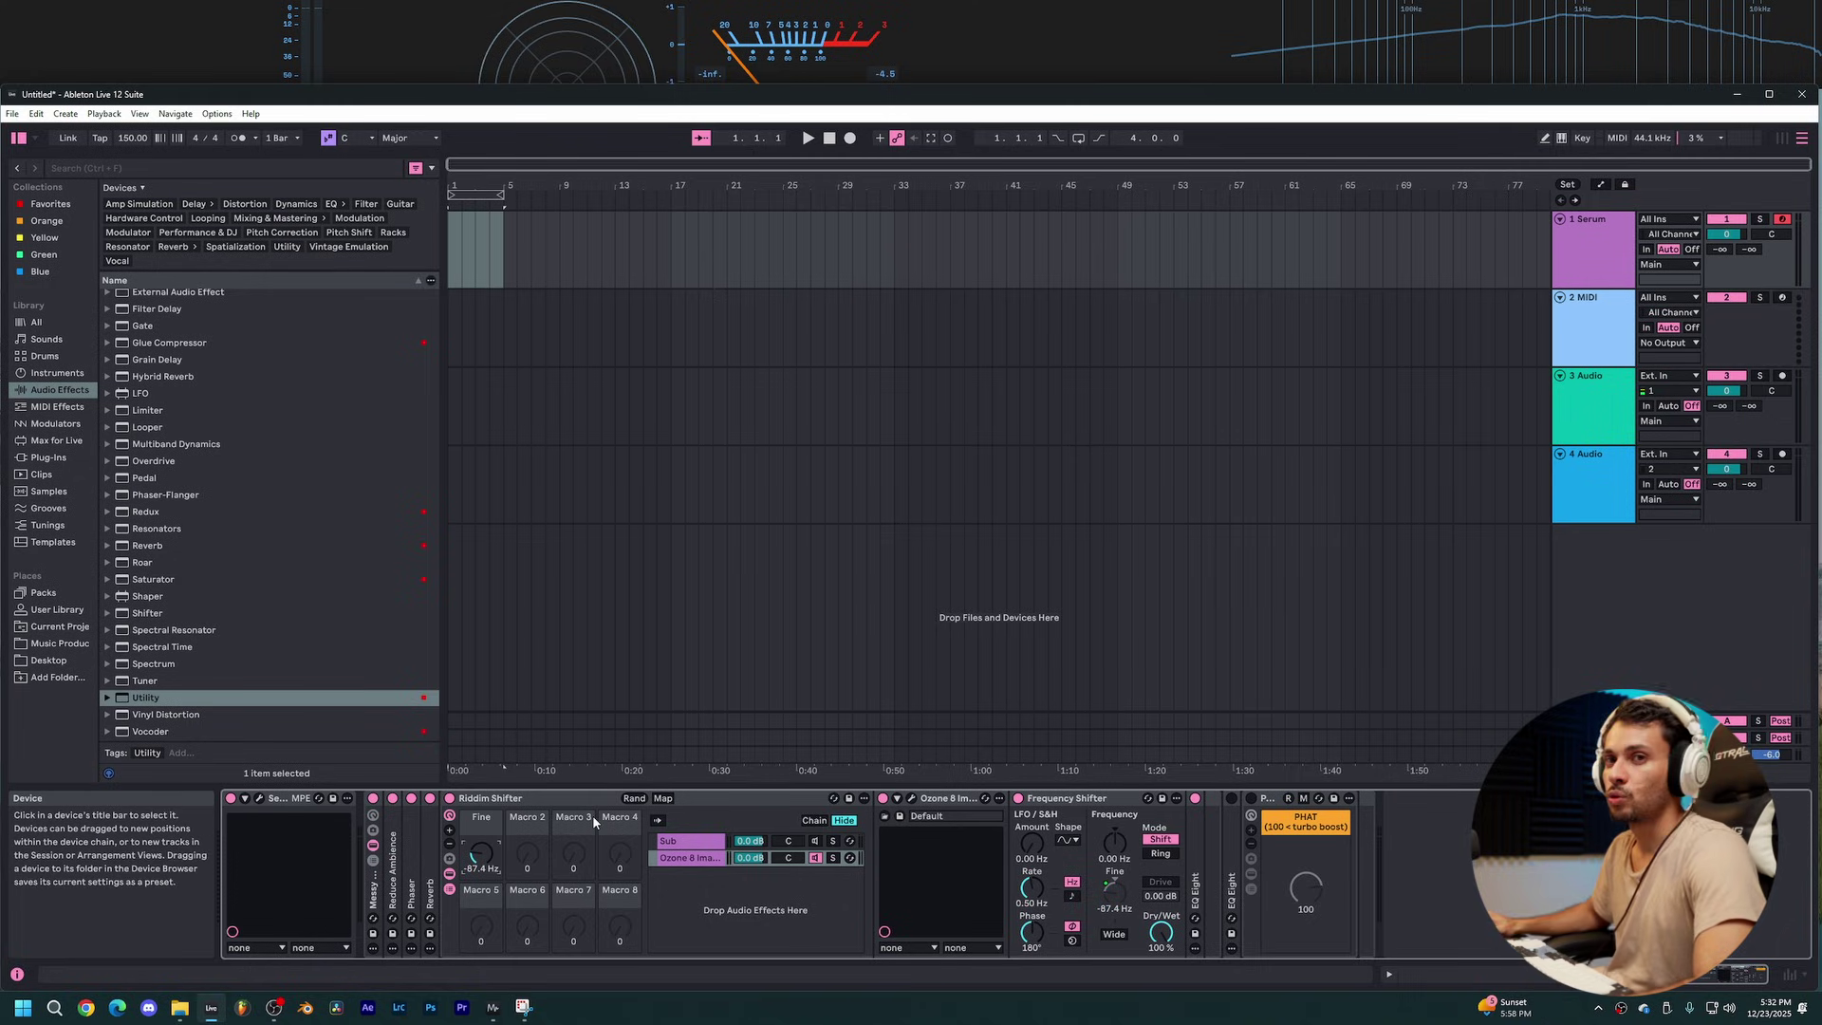
# Step: Set Riddim Shifter's Fine macro to -196 Hz and activate both its Sub and Ozone 8 Imager chains
pyautogui.moveTo(484, 856)
pyautogui.mouseDown()
pyautogui.moveTo(484, 761)
pyautogui.moveTo(481, 873)
pyautogui.mouseUp()
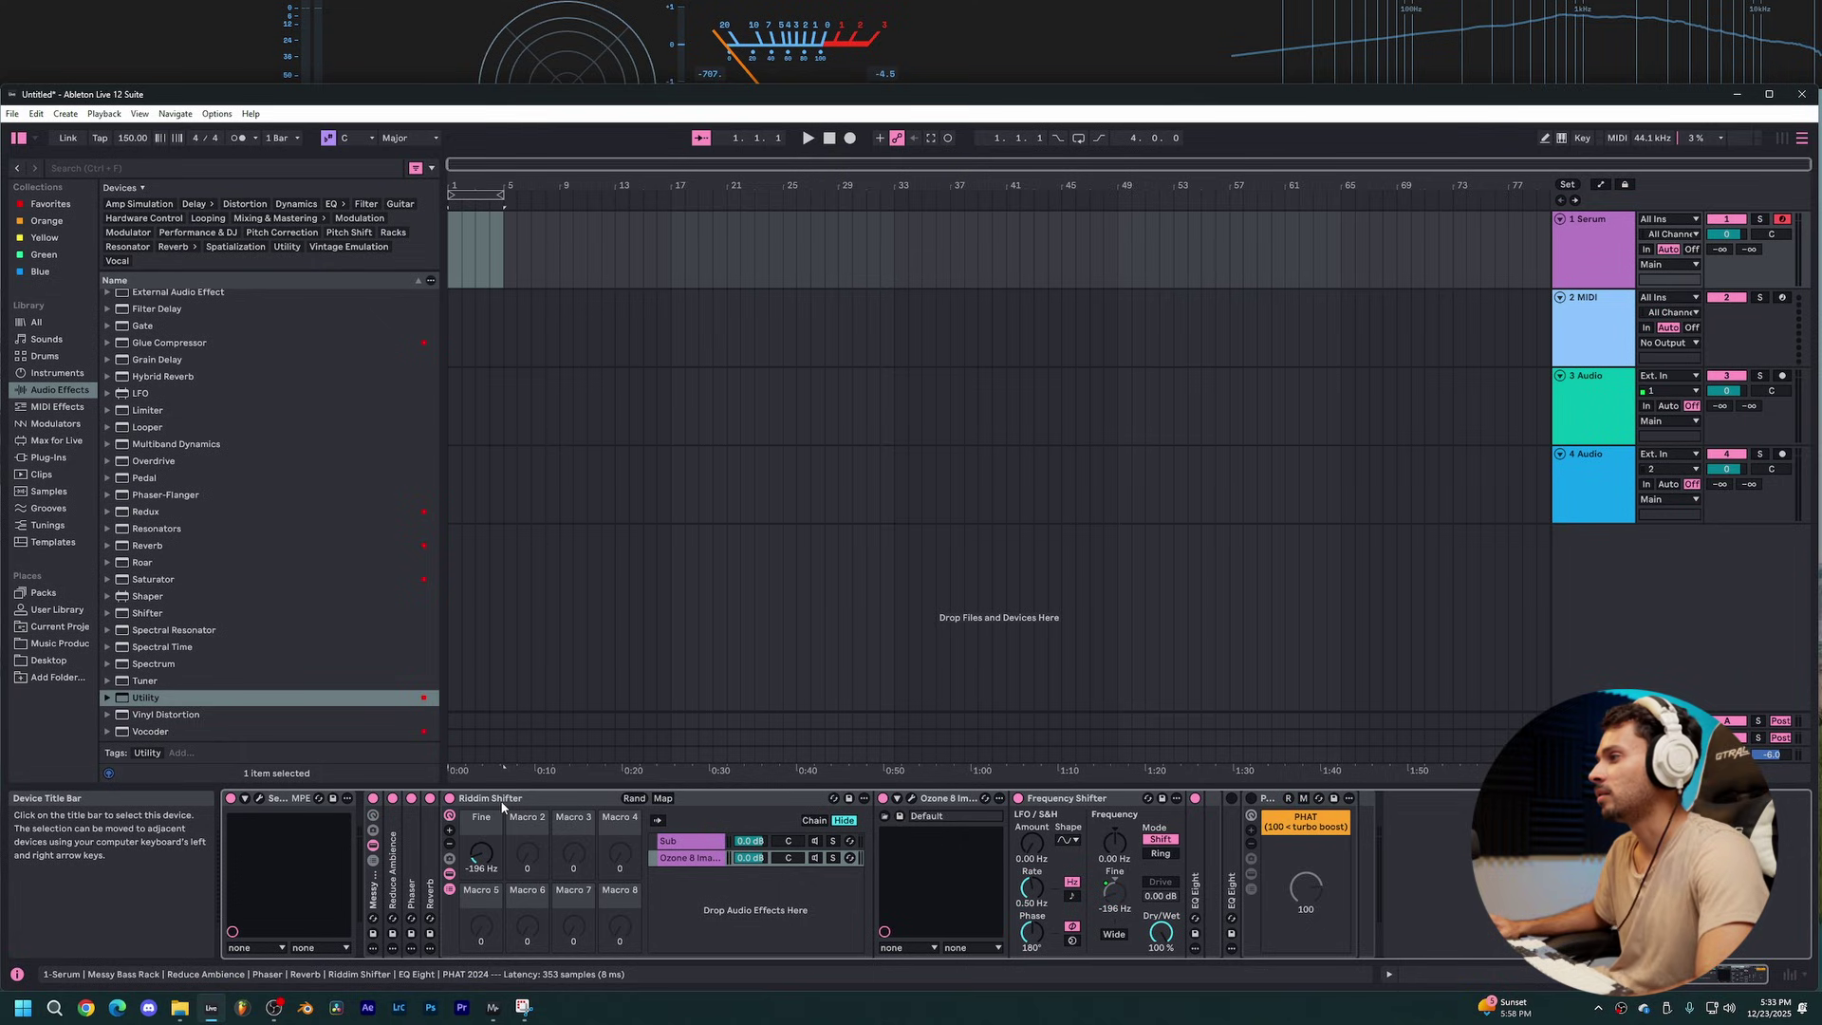
pyautogui.click(814, 840)
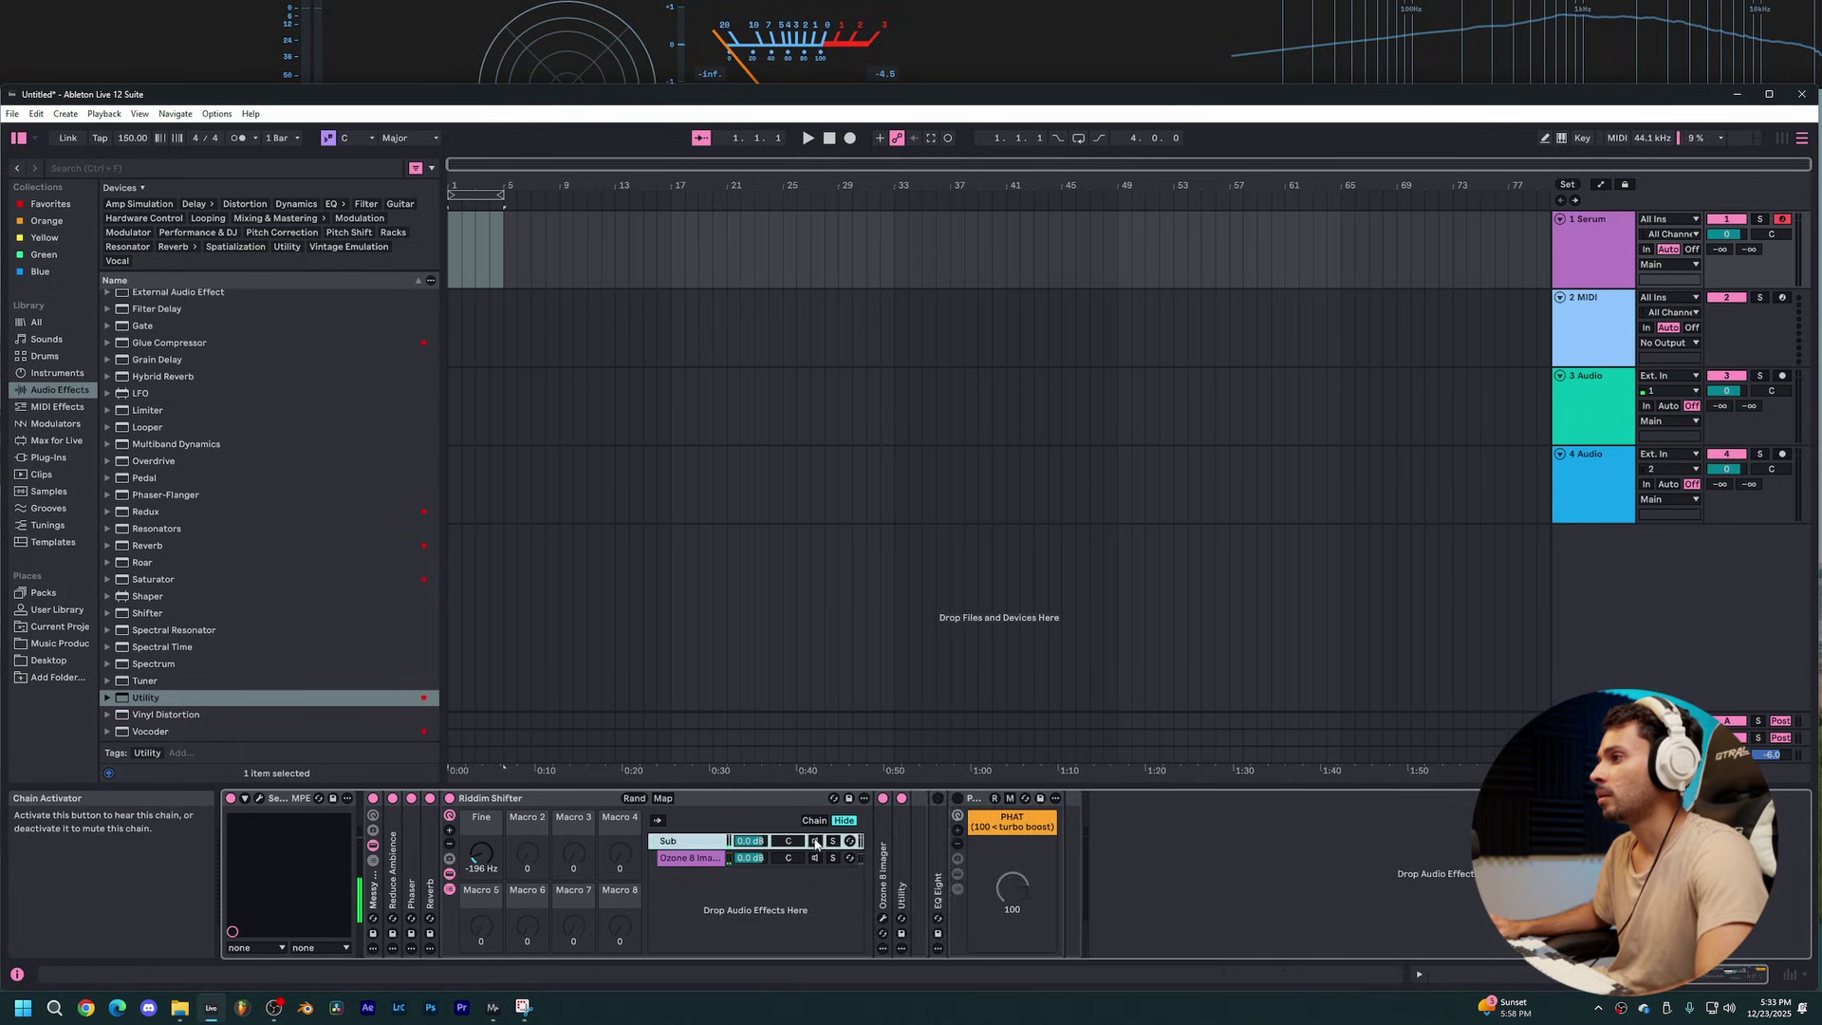
pyautogui.click(815, 857)
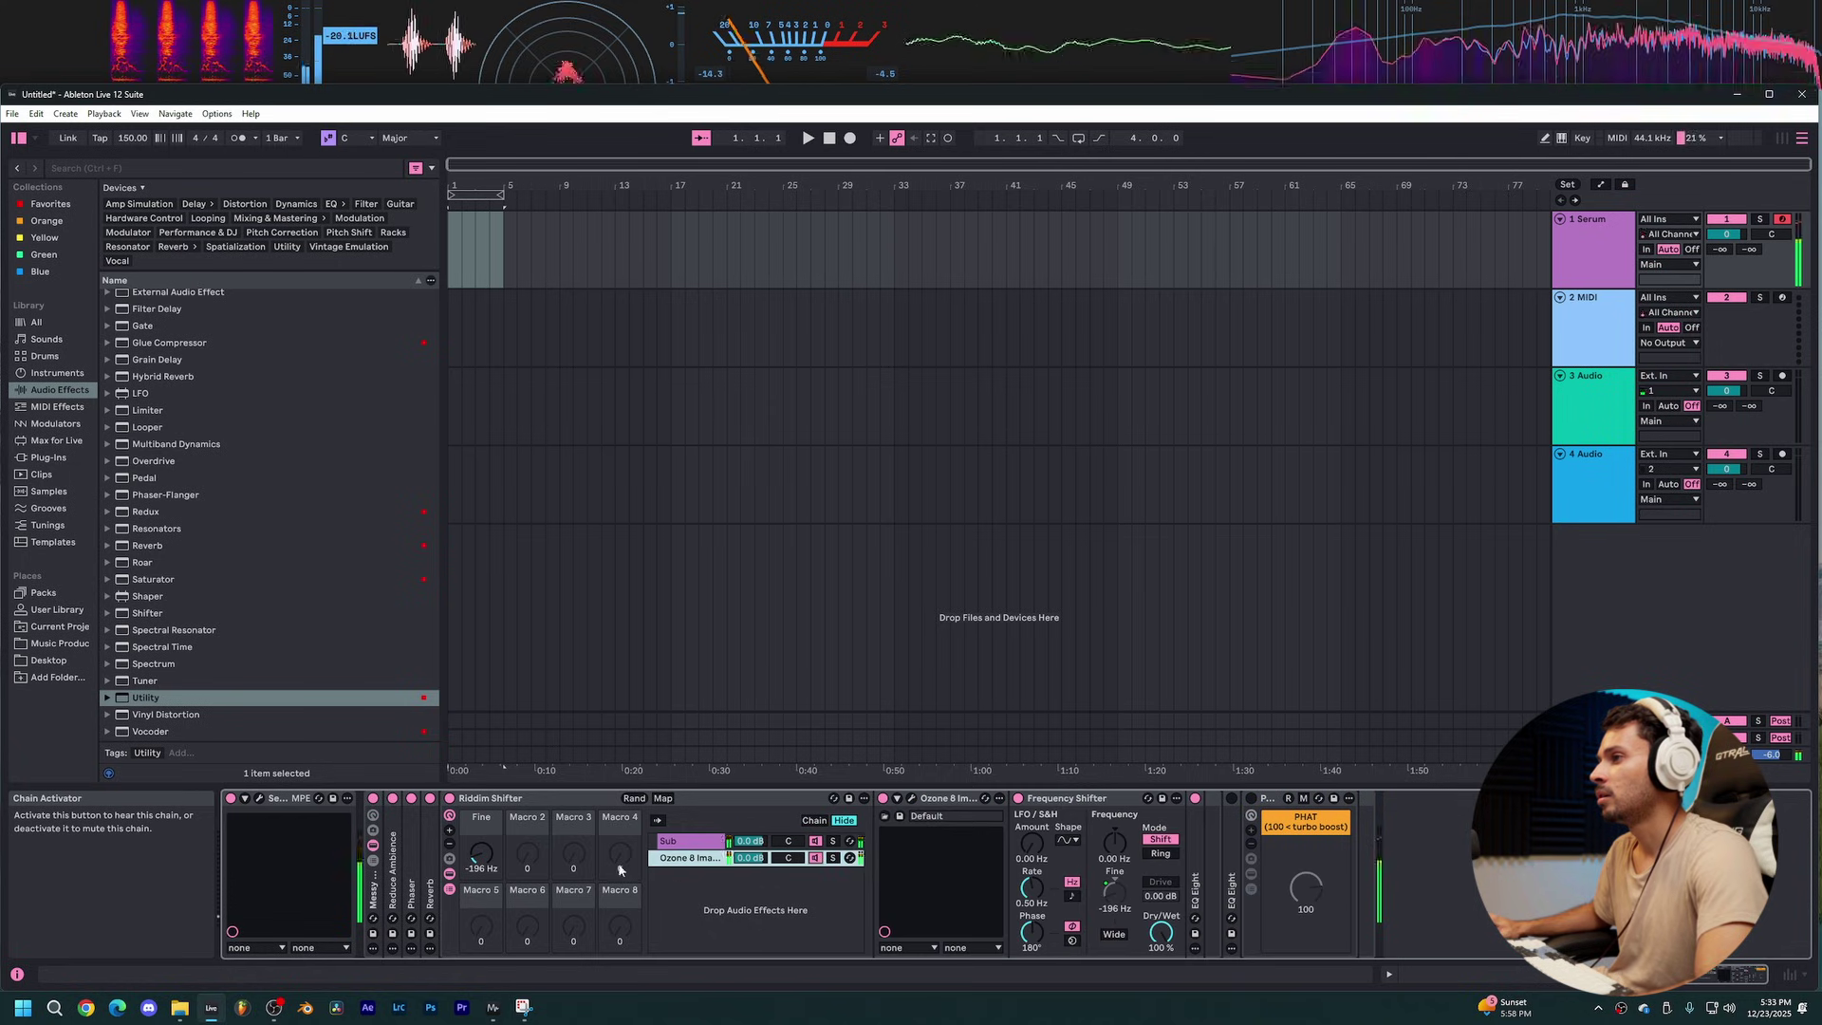
# Step: Set Riddim Shifter's Fine macro to -103 Hz and unfold the EQ Eight after its Frequency Shifter
pyautogui.moveTo(482, 855); pyautogui.dragTo(482, 809)
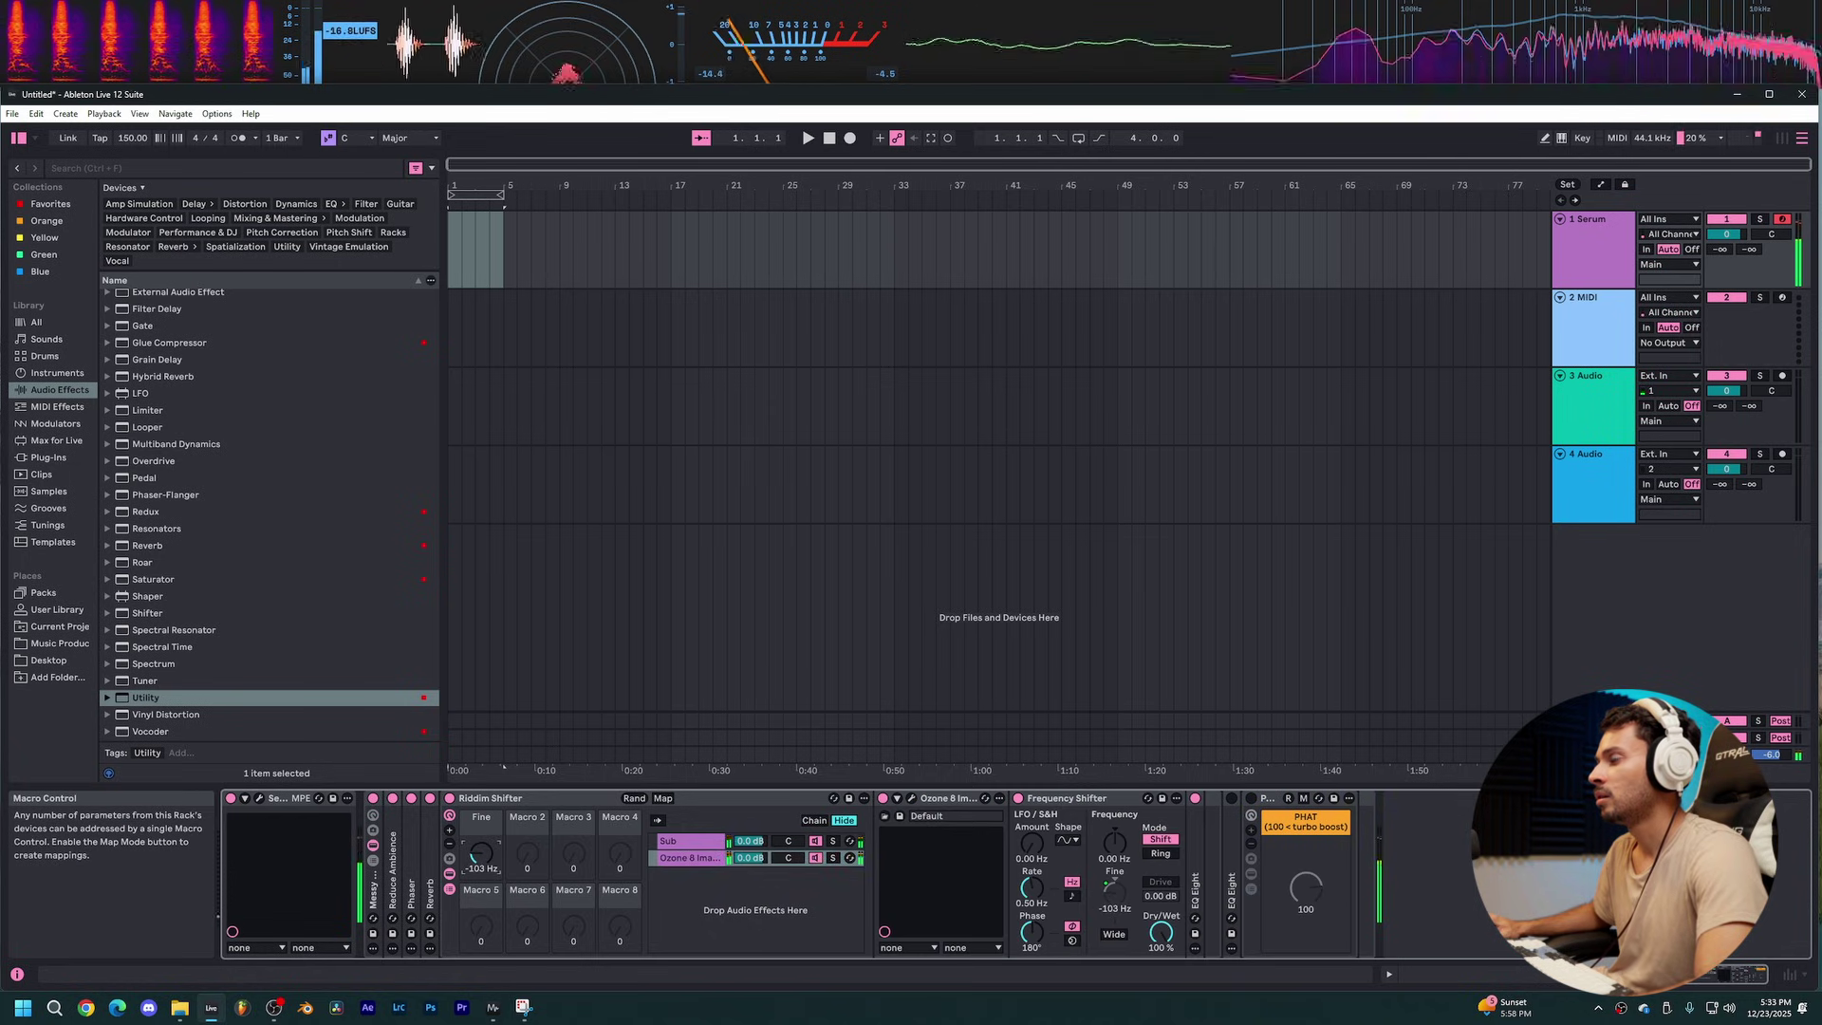
pyautogui.doubleClick(1198, 862)
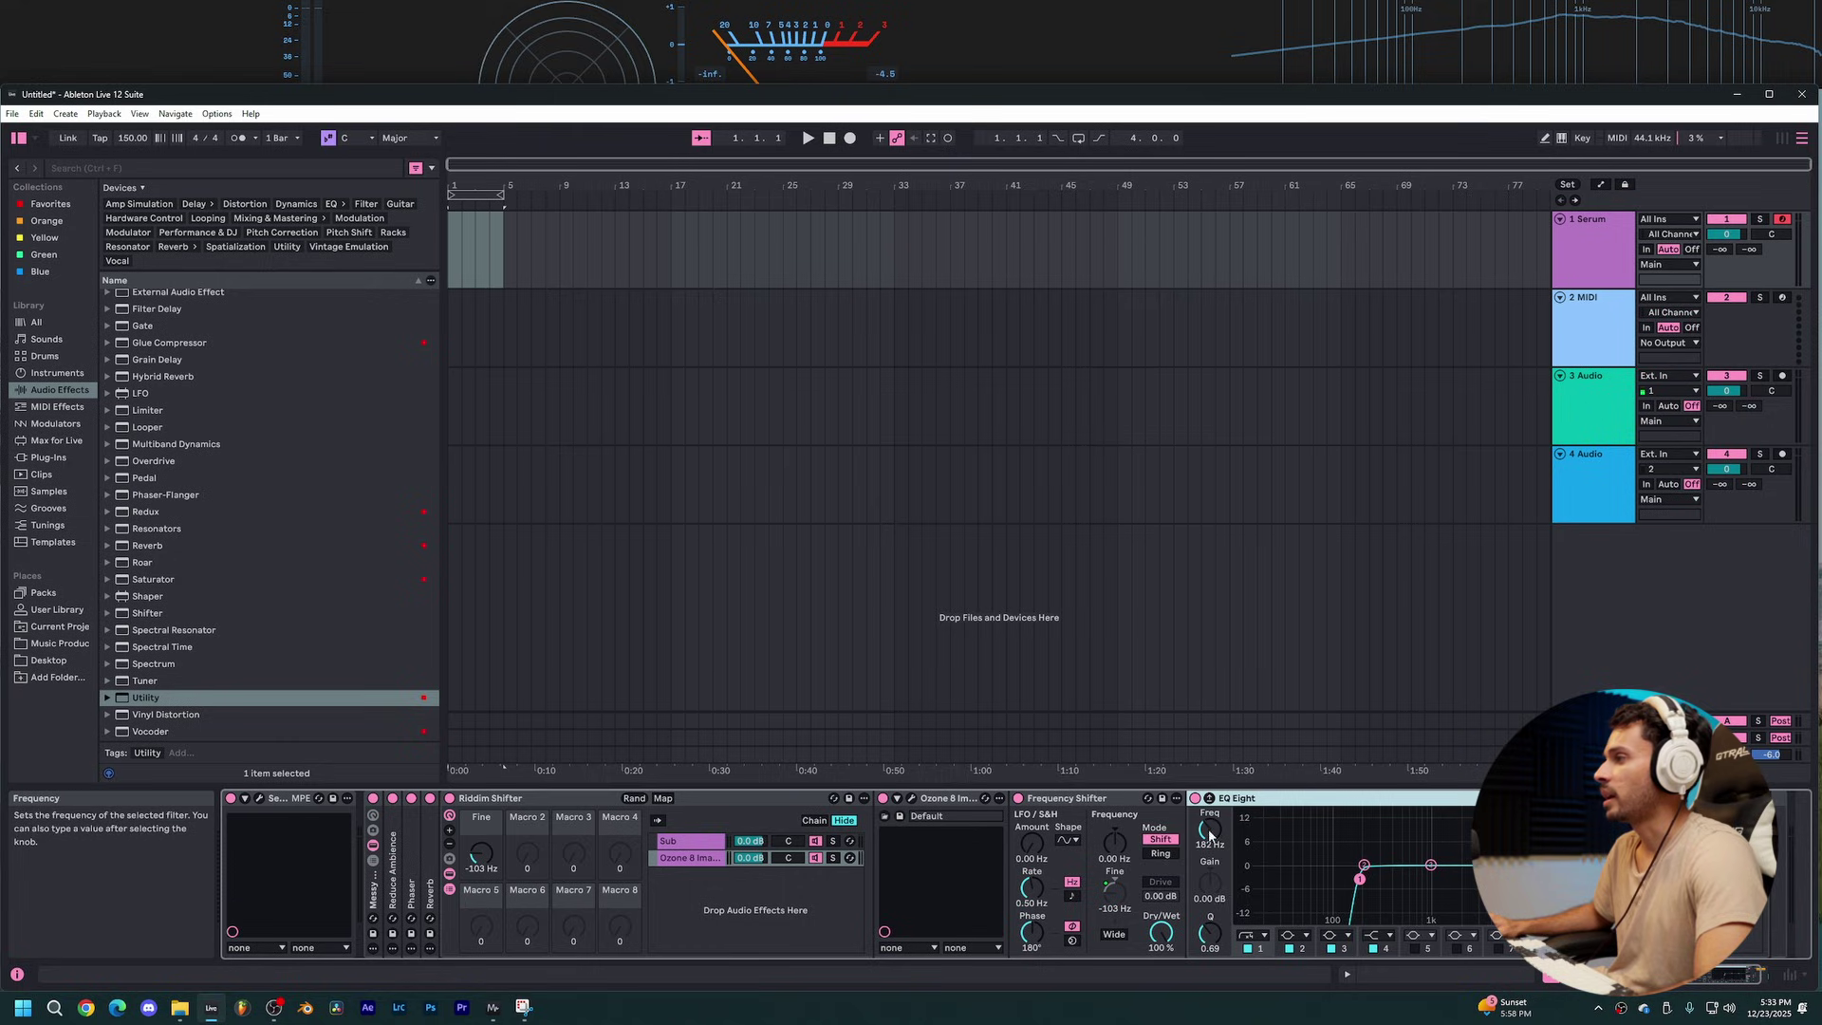
# Step: Fold the Riddim Shifter rack, and activate and inspect the EQ Eight that follows it
pyautogui.doubleClick(534, 799)
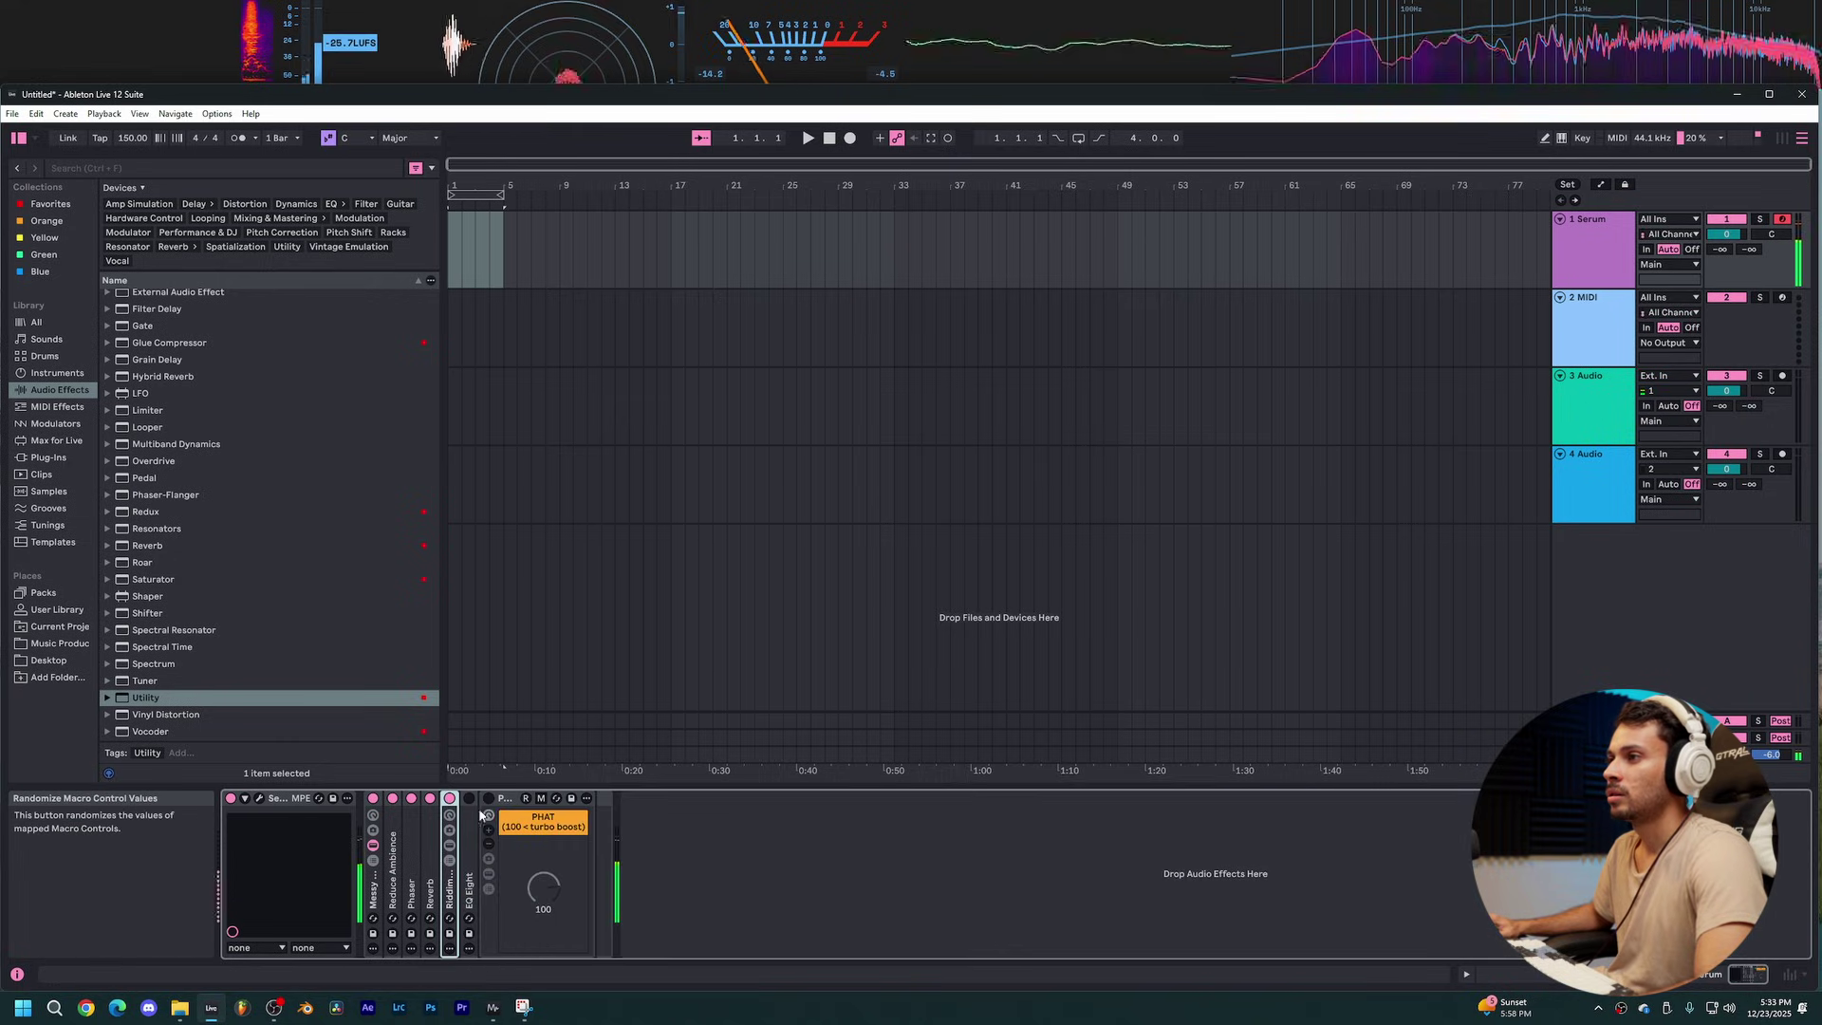
pyautogui.click(470, 842)
pyautogui.doubleClick(471, 841)
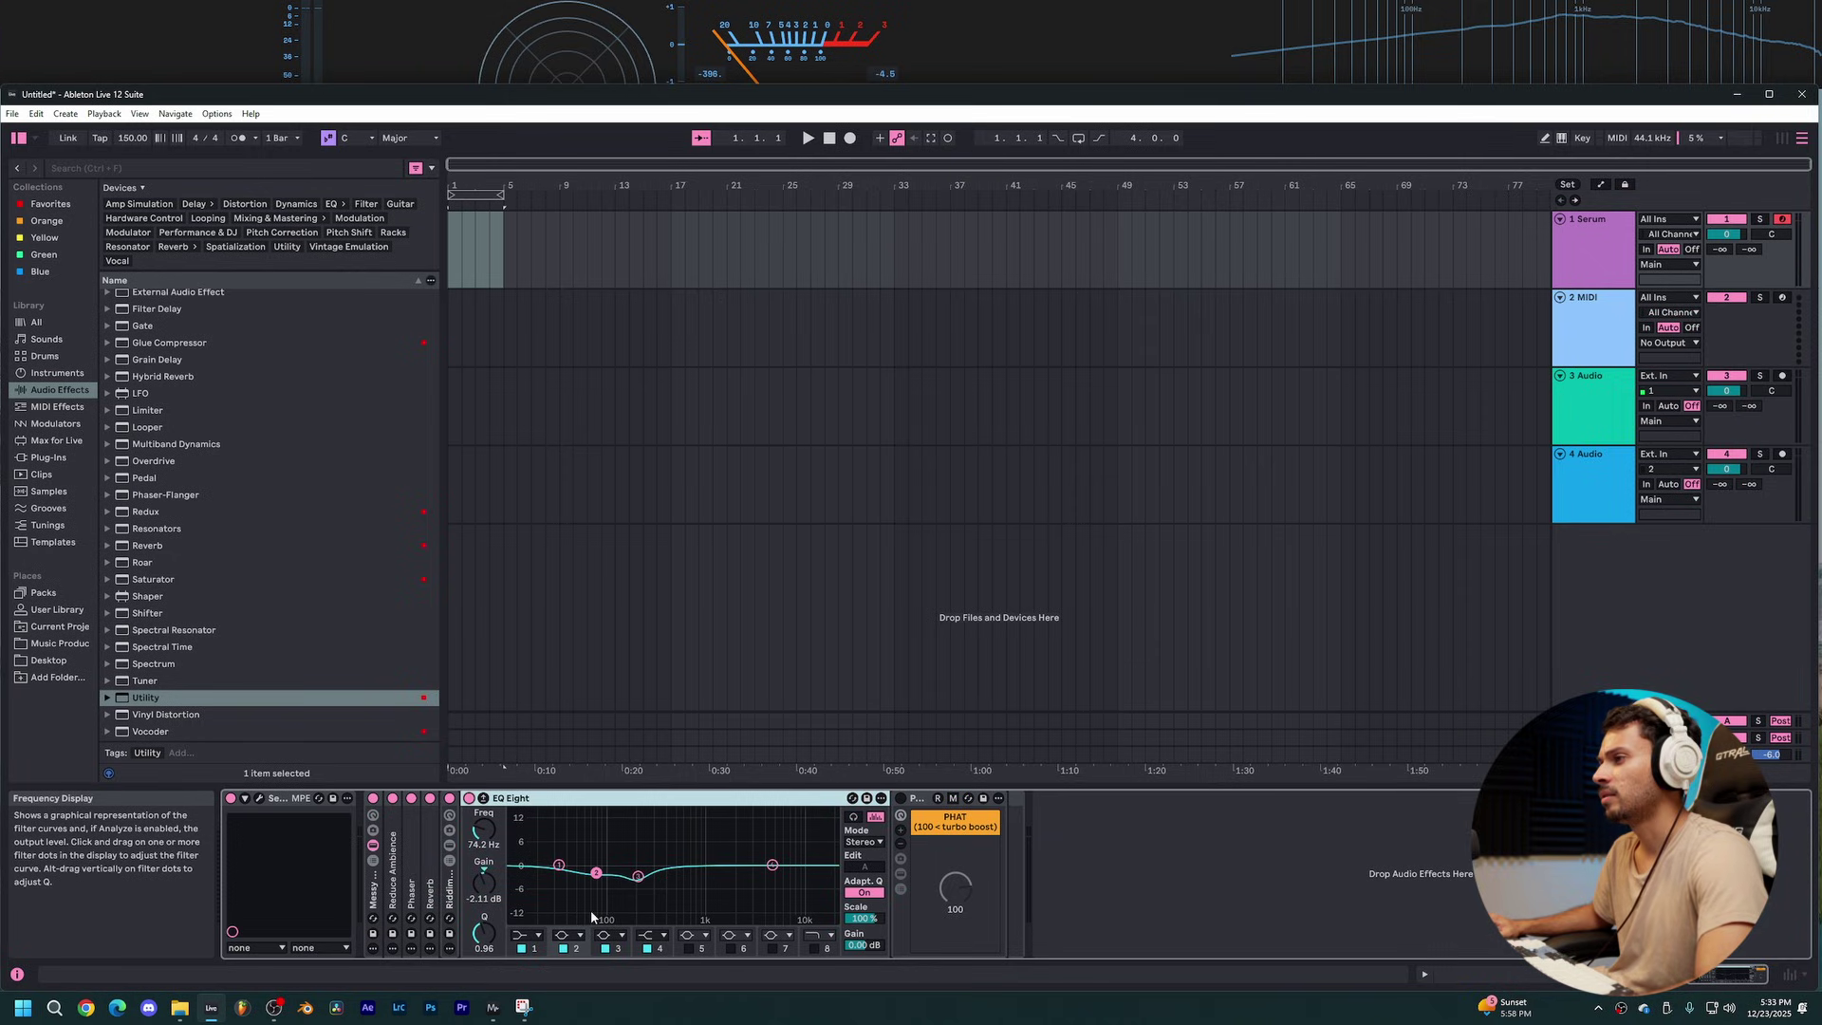
pyautogui.doubleClick(561, 804)
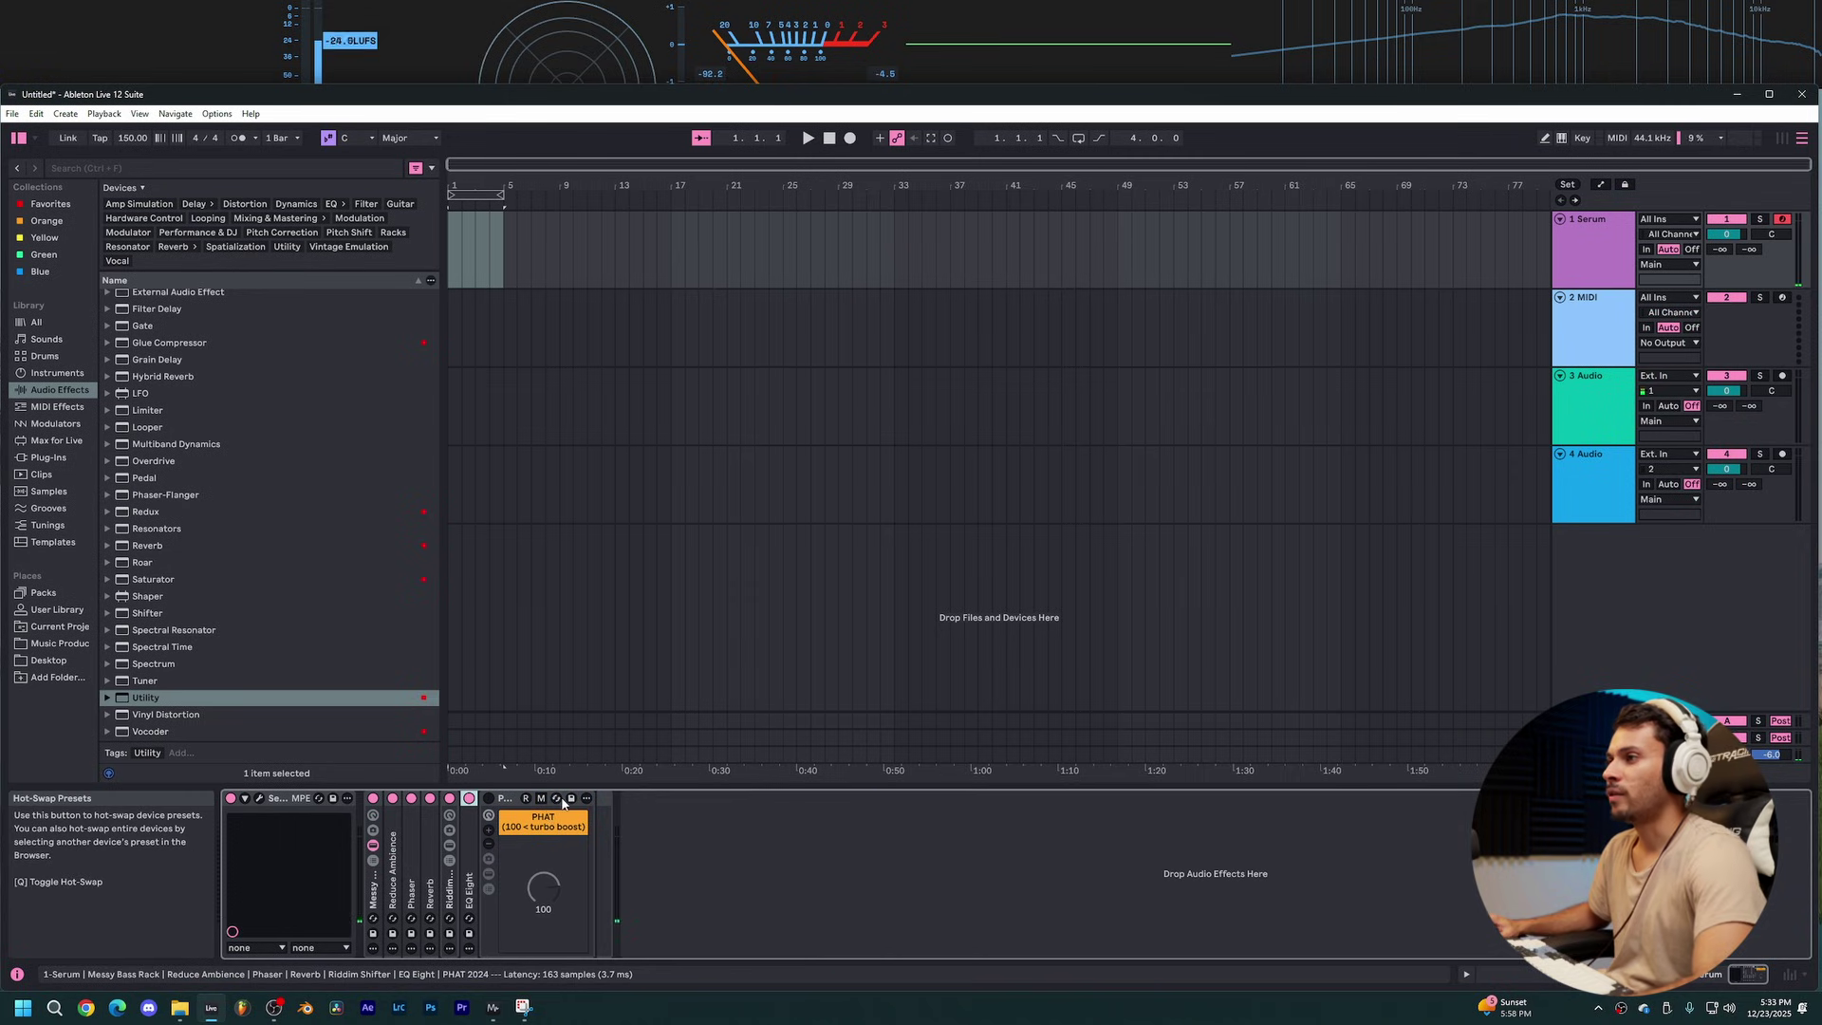
# Step: Show the devices inside the PHAT 2024 rack and activate the rack
pyautogui.click(487, 873)
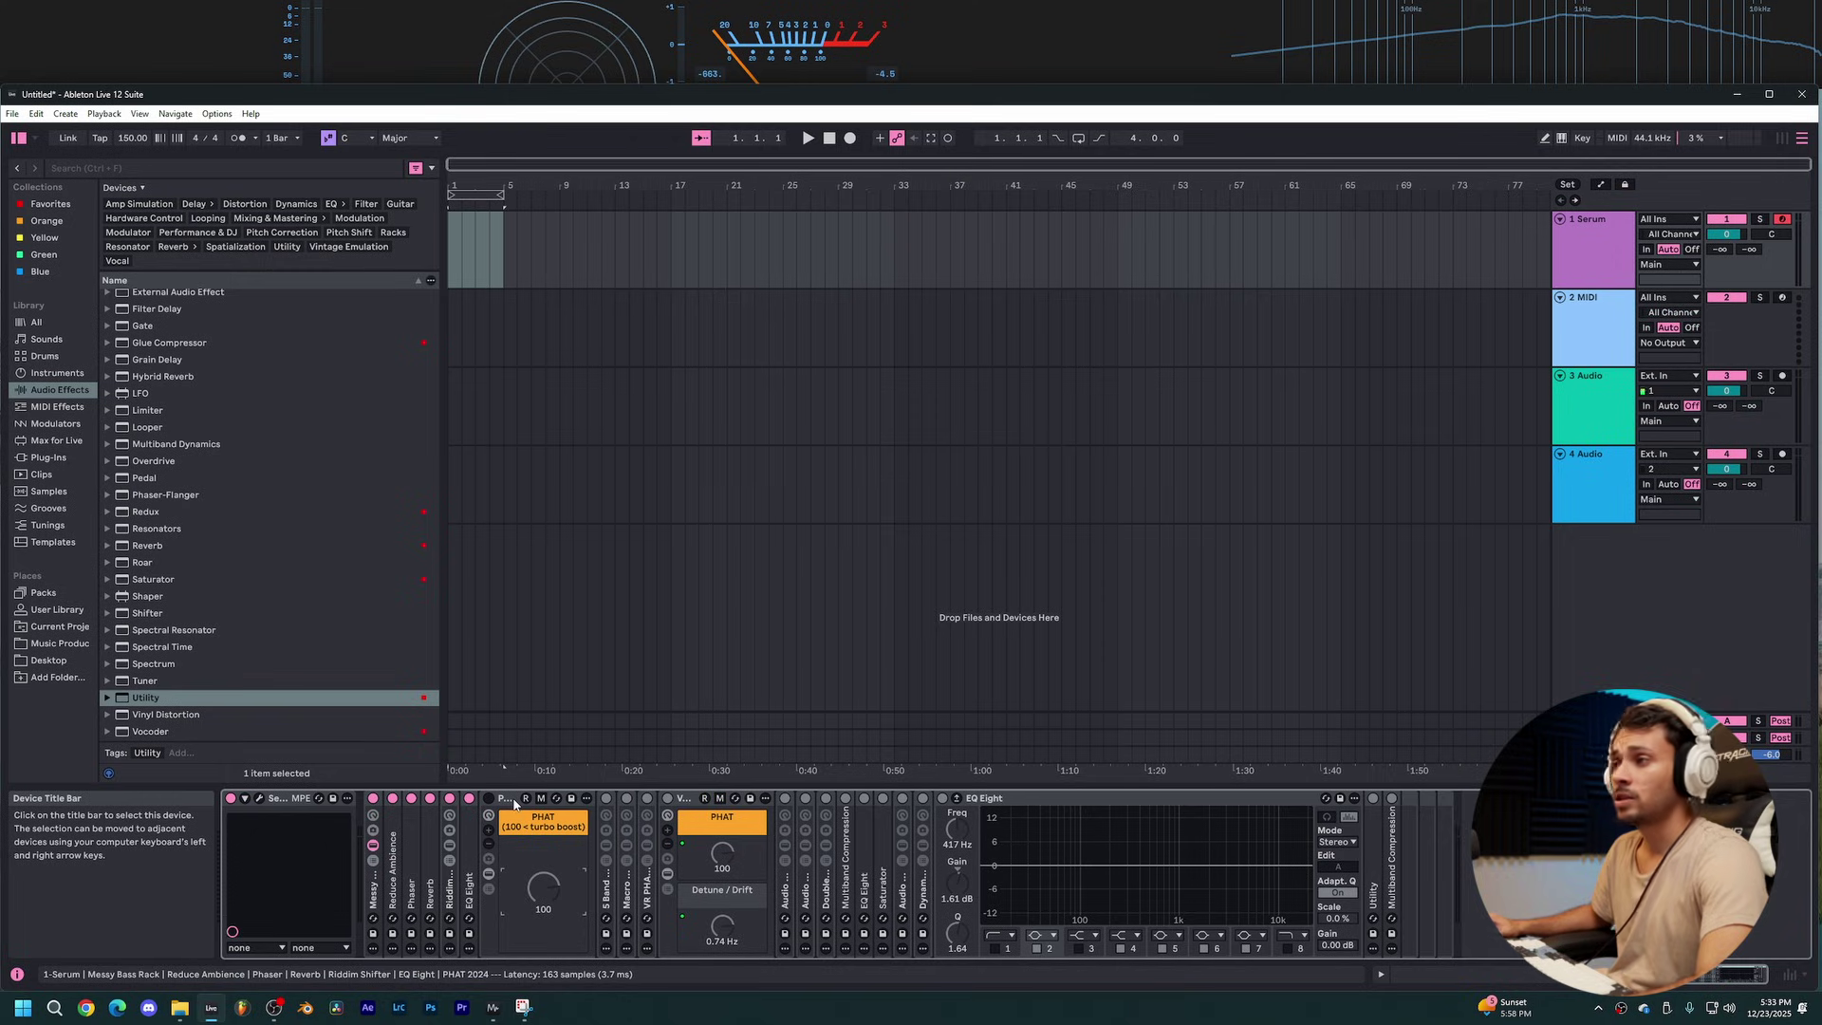
pyautogui.click(488, 799)
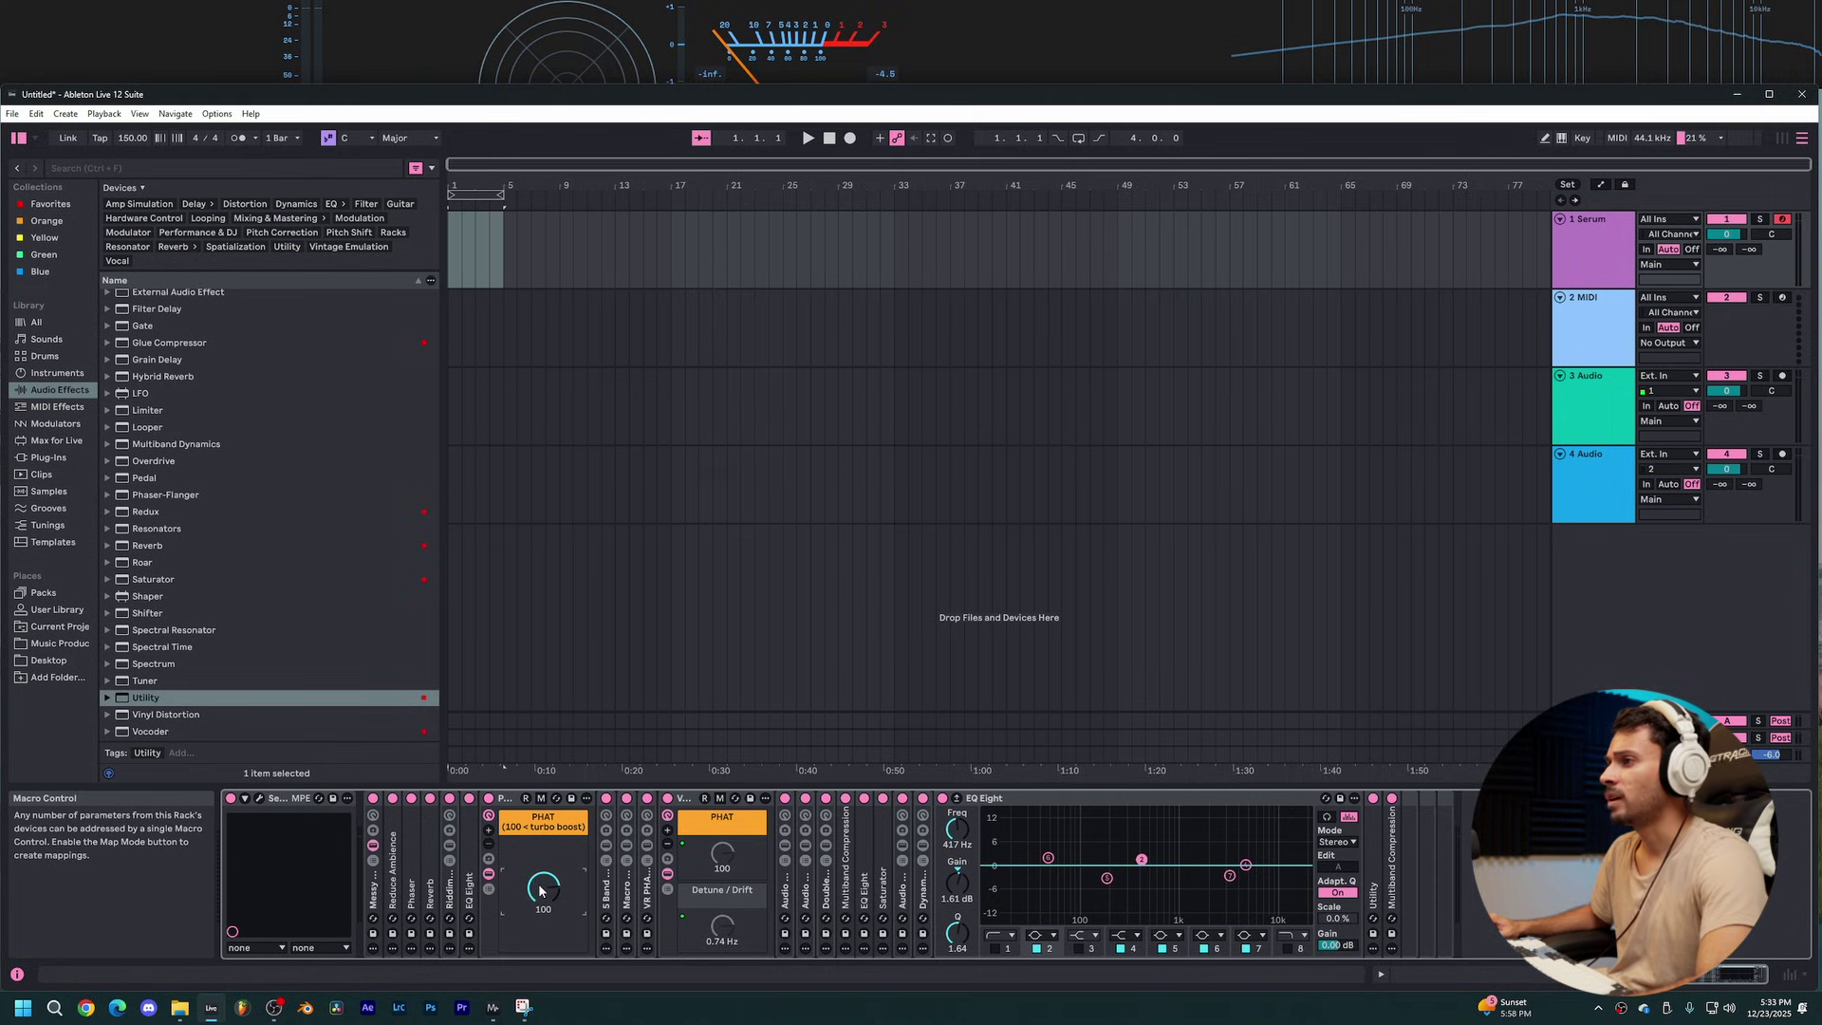
pyautogui.click(514, 800)
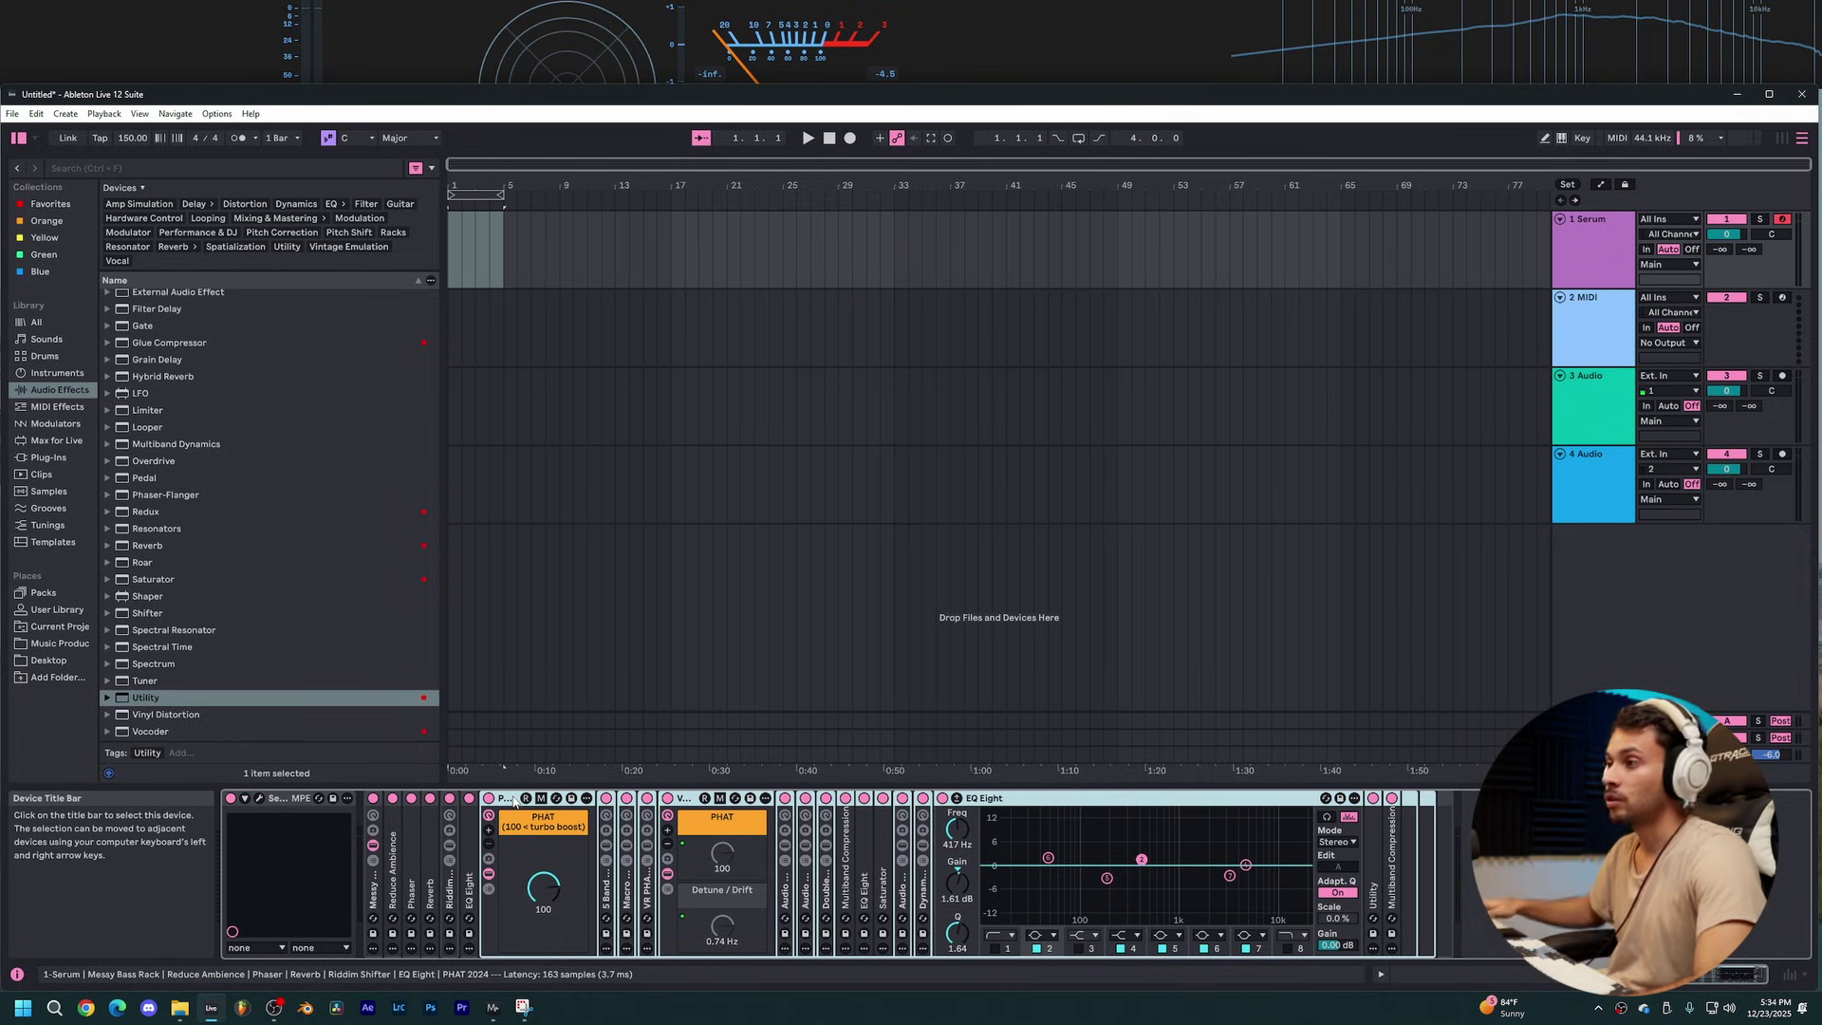
# Step: Compare the sound with PHAT 2024 bypassed and active, and fold the rack
pyautogui.click(490, 799)
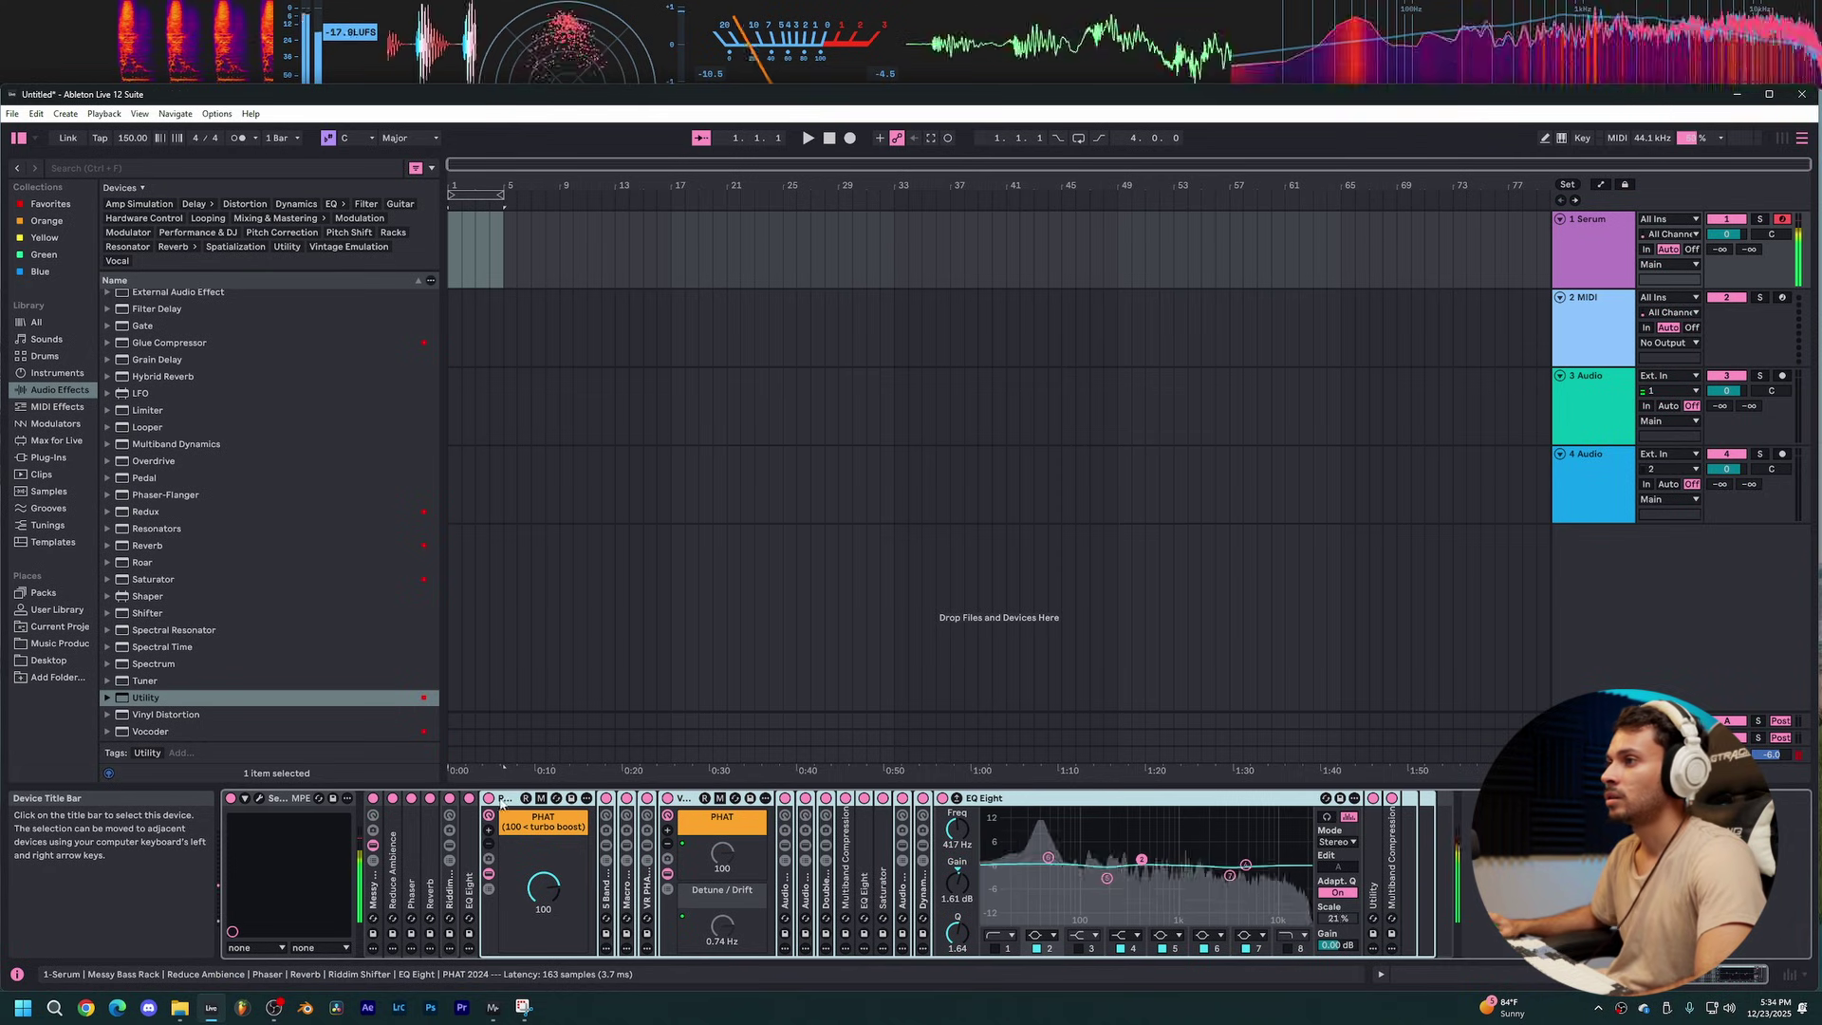
pyautogui.click(489, 799)
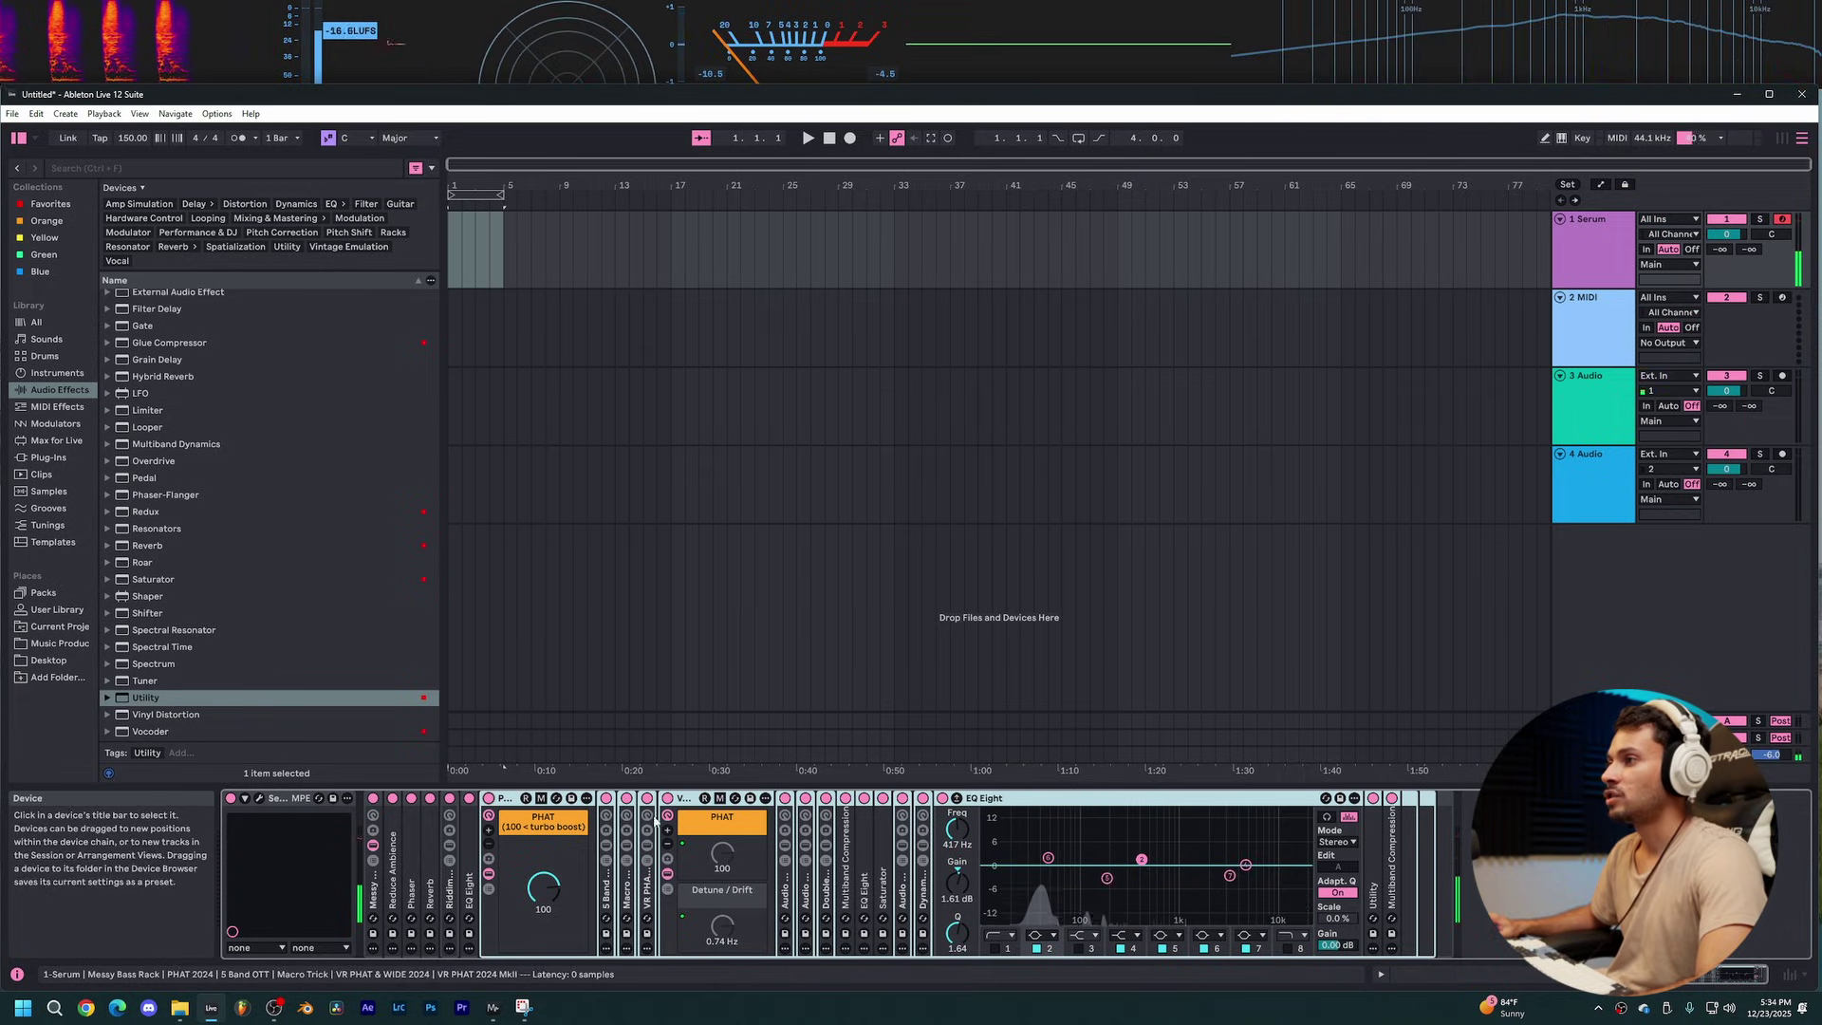
pyautogui.doubleClick(512, 798)
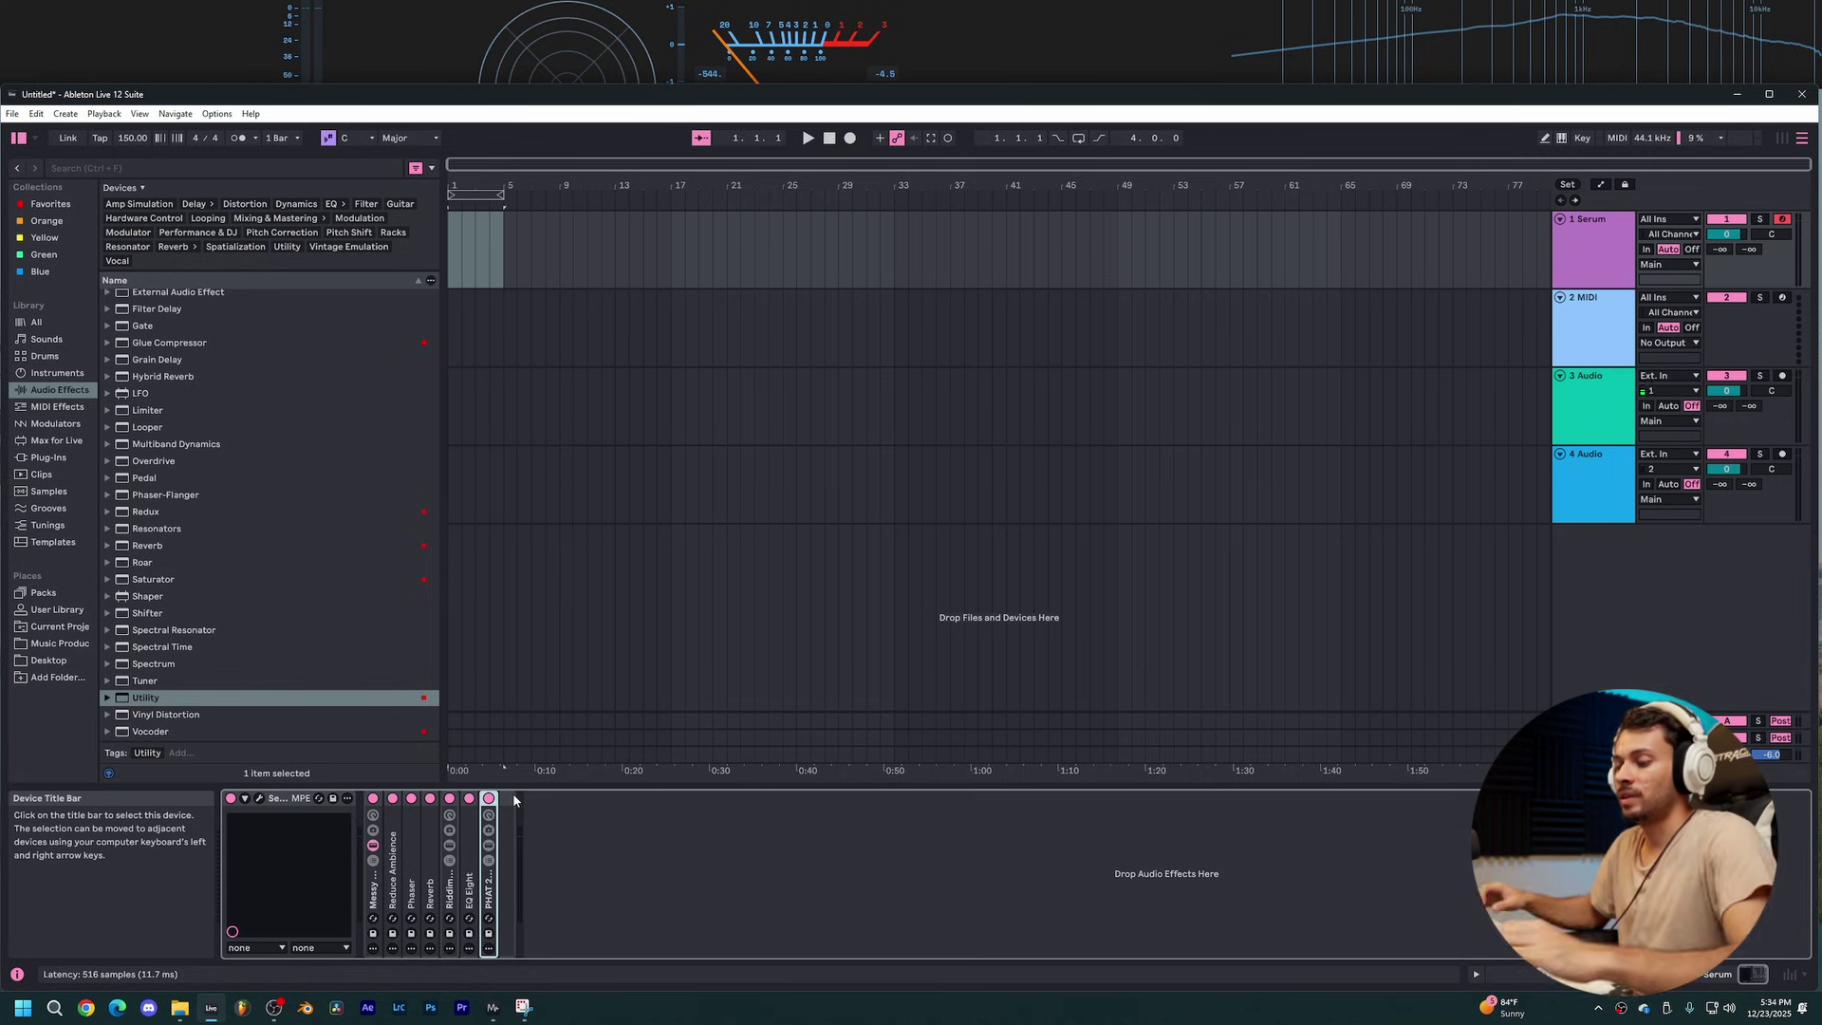
# Step: Open Serum's editor and load the Spectral wavetable Reesey Mess 4 into oscillator A
pyautogui.click(258, 799)
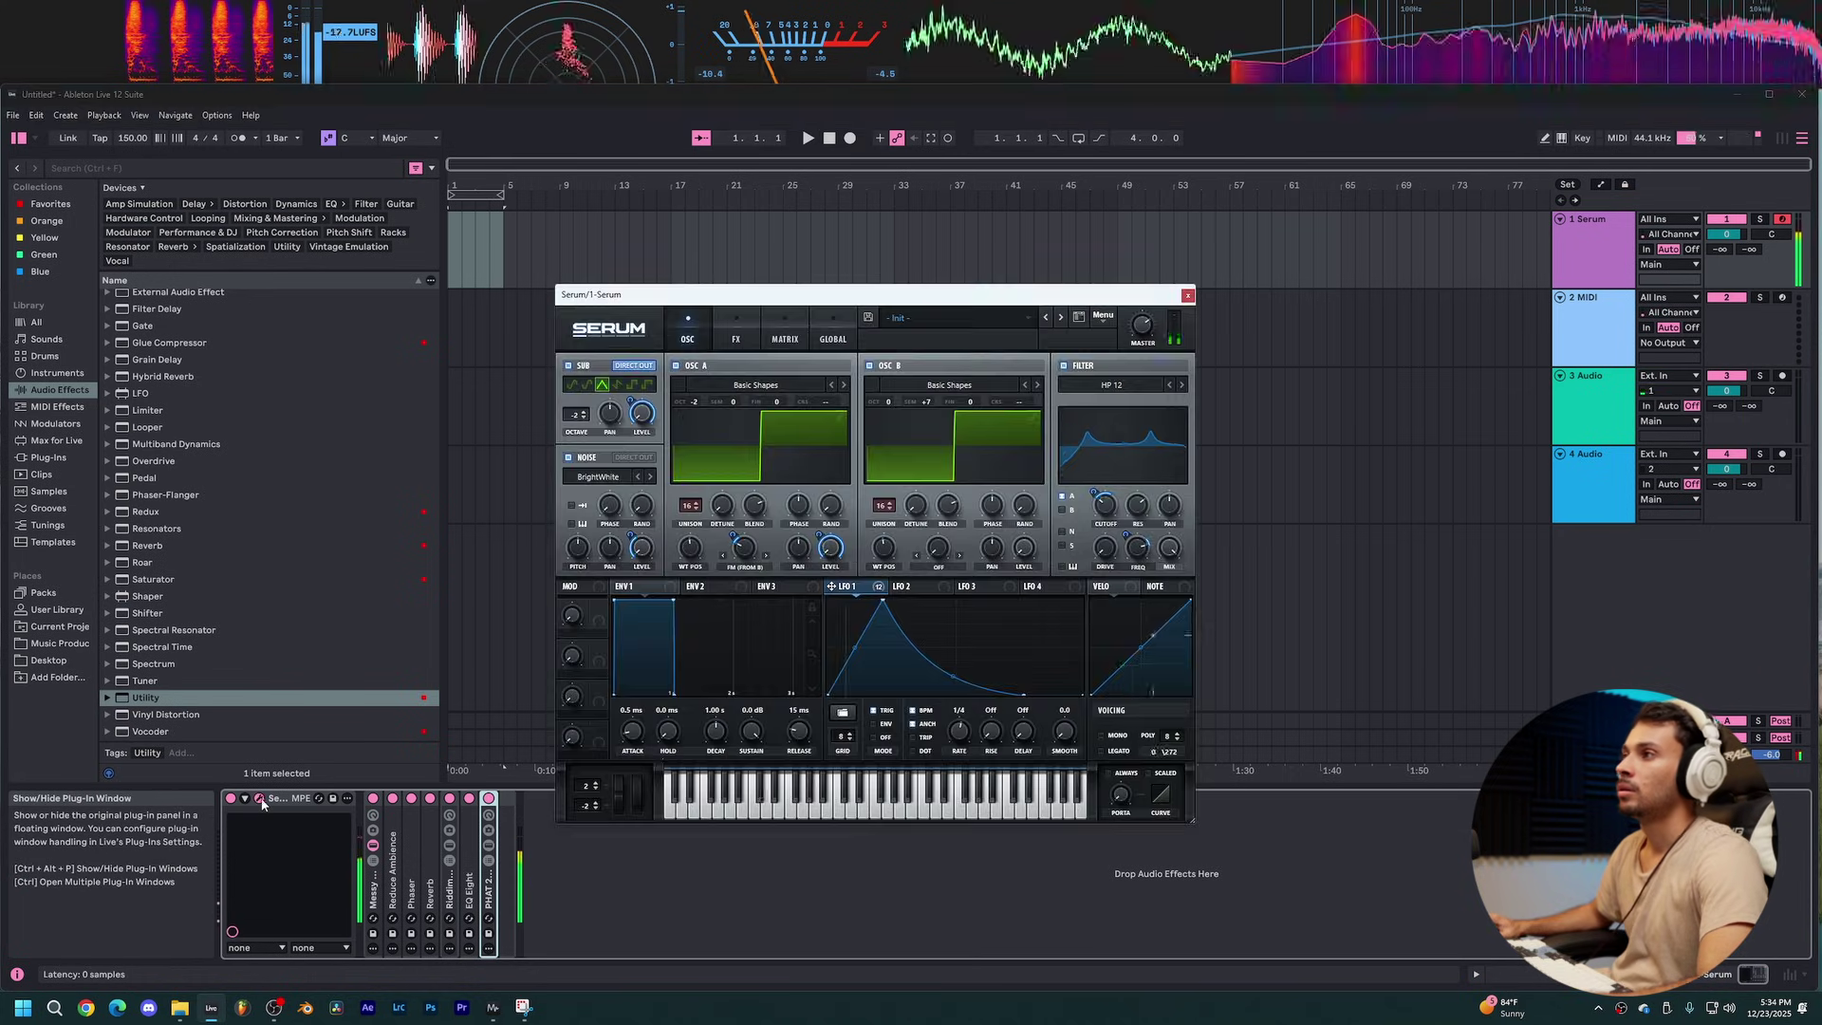
pyautogui.click(756, 385)
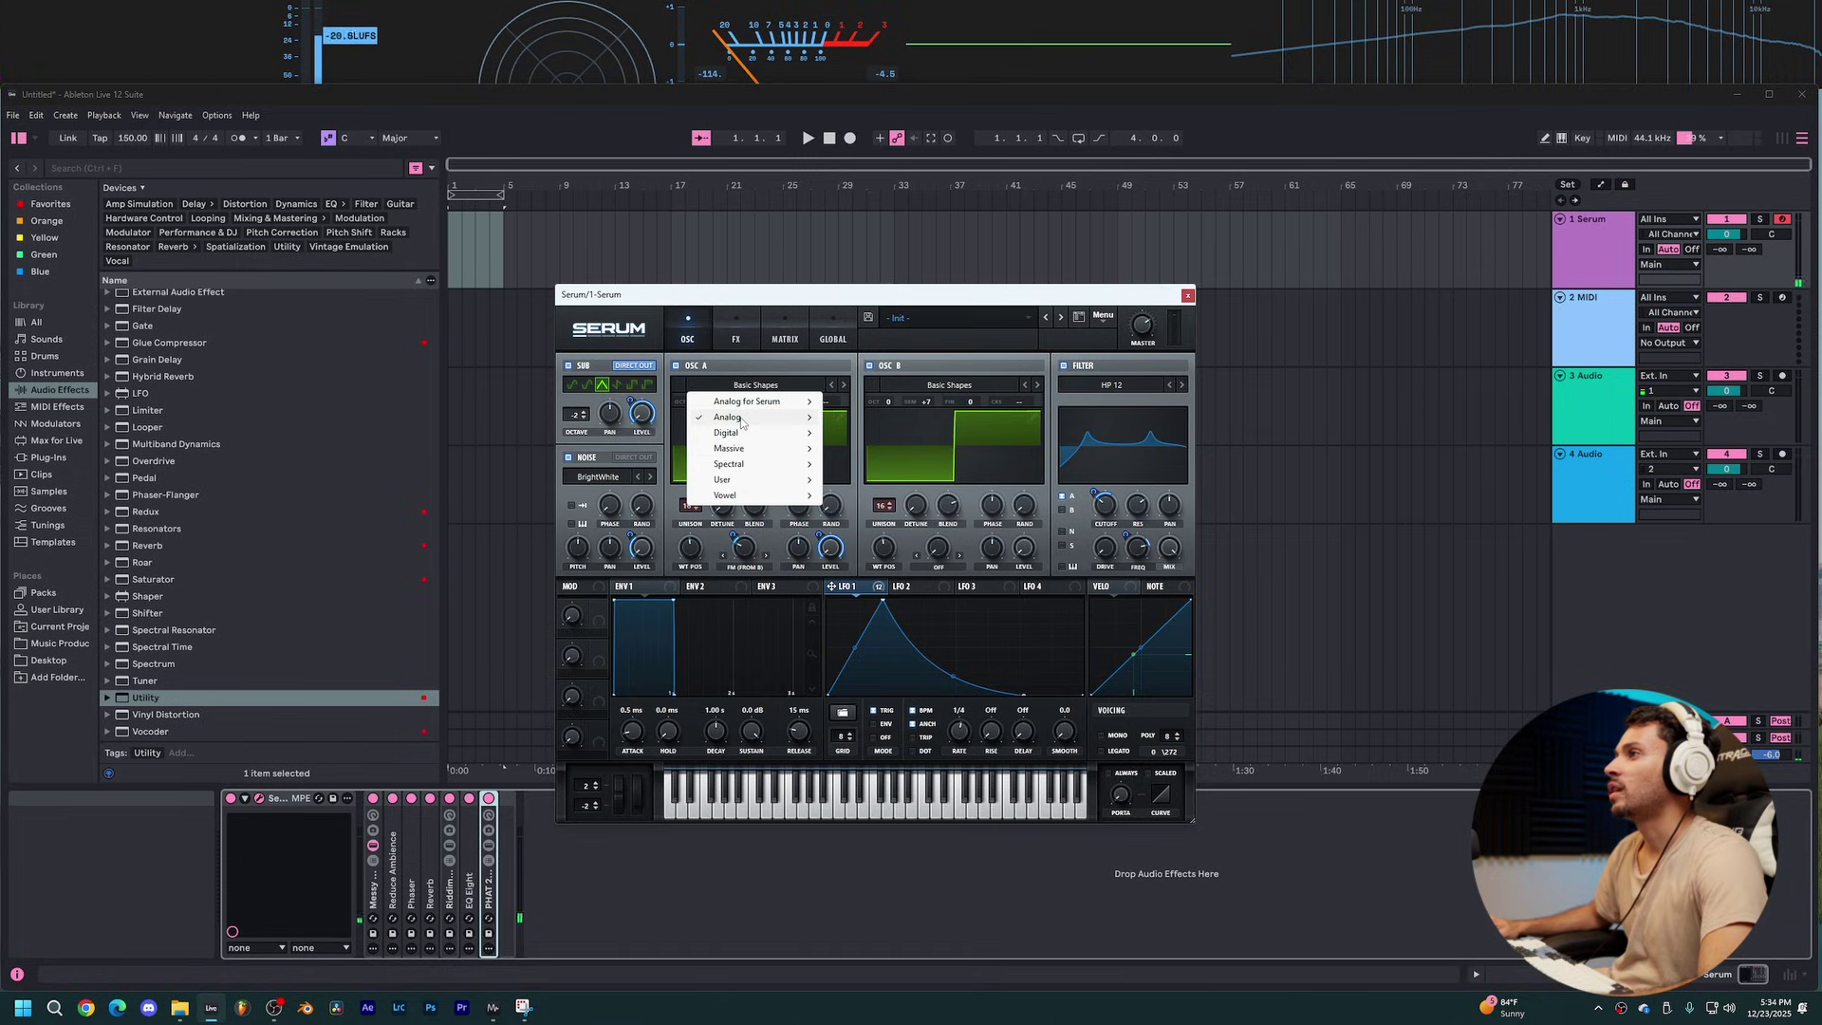
pyautogui.moveTo(742, 422)
pyautogui.click(724, 307)
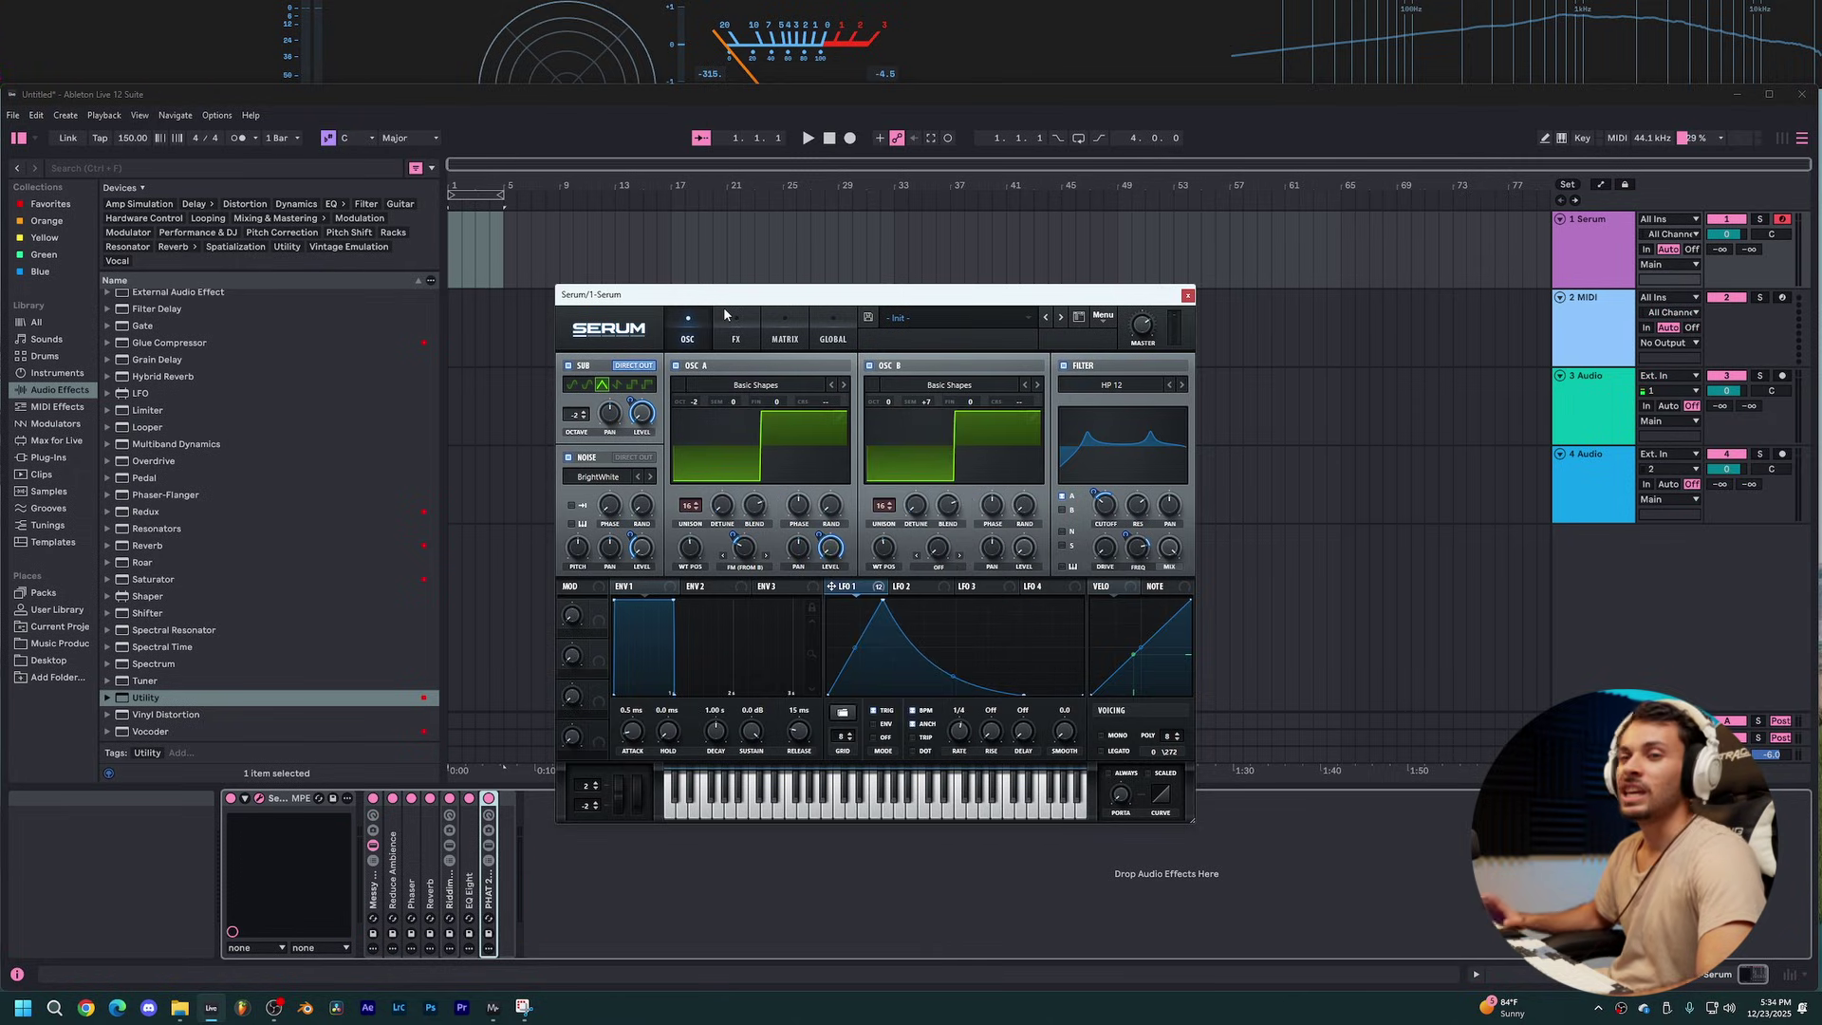
pyautogui.click(771, 386)
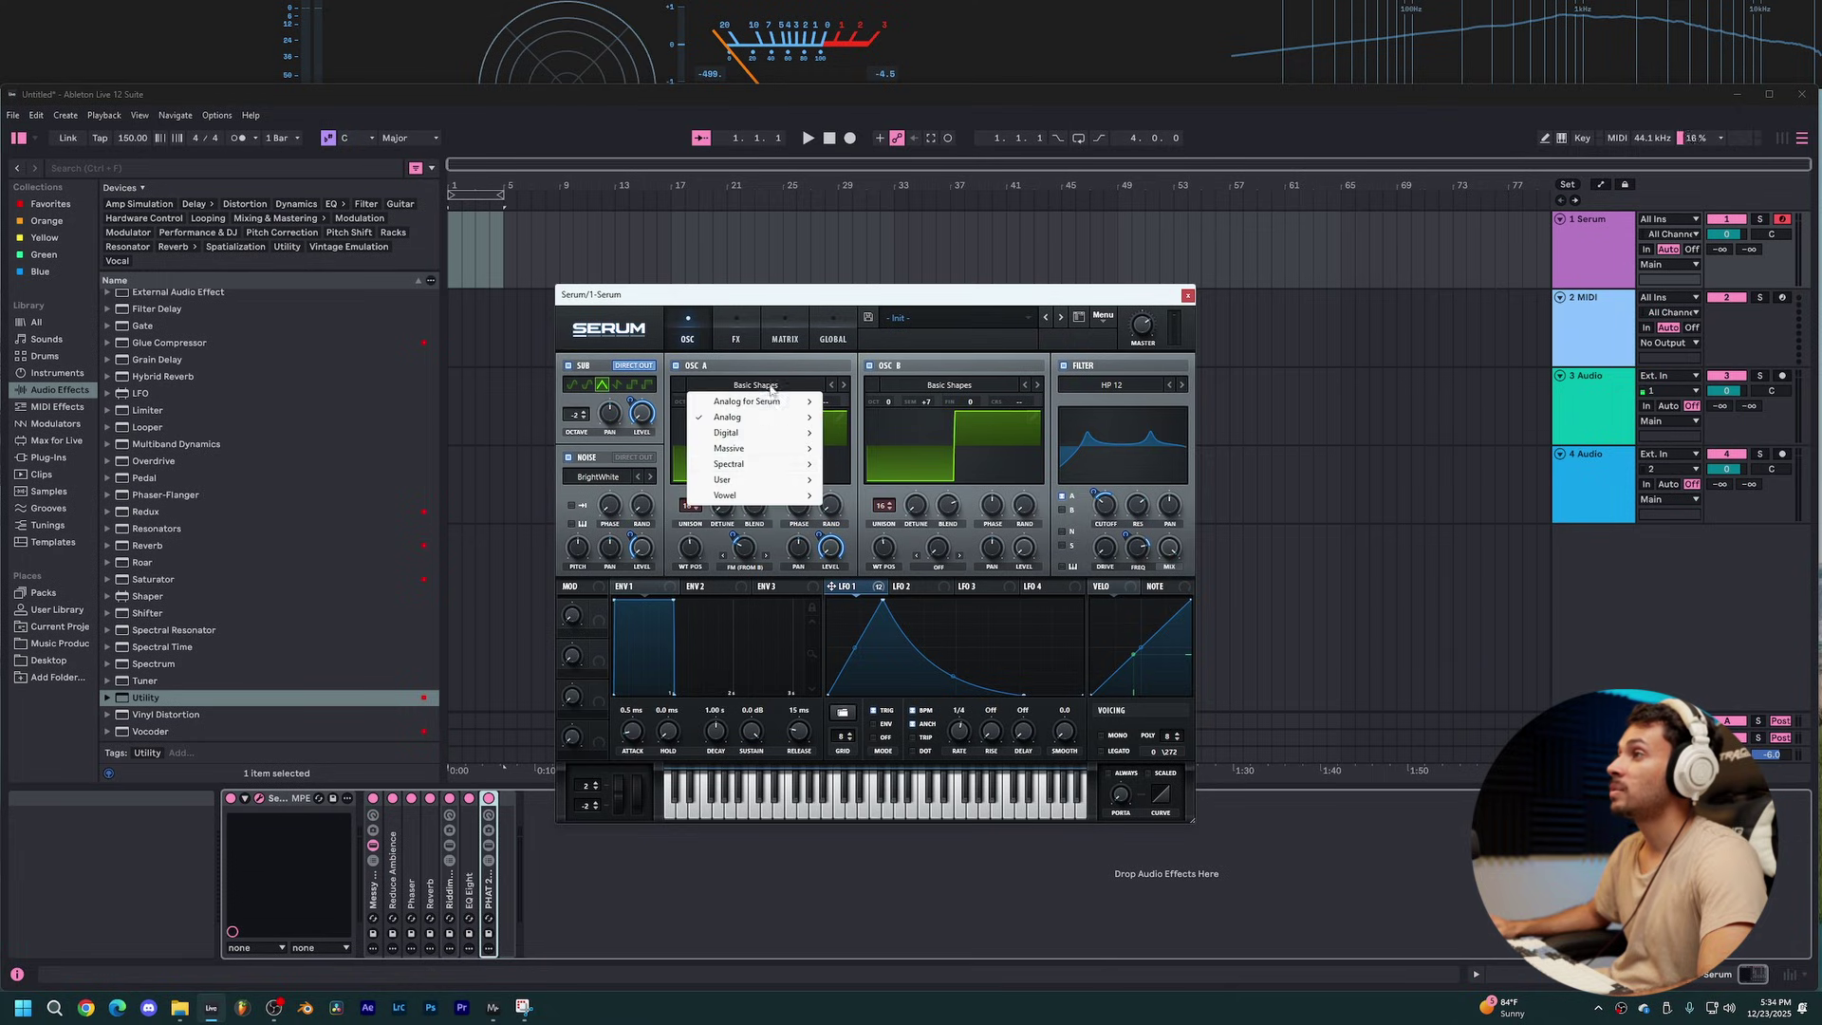
pyautogui.moveTo(746, 465)
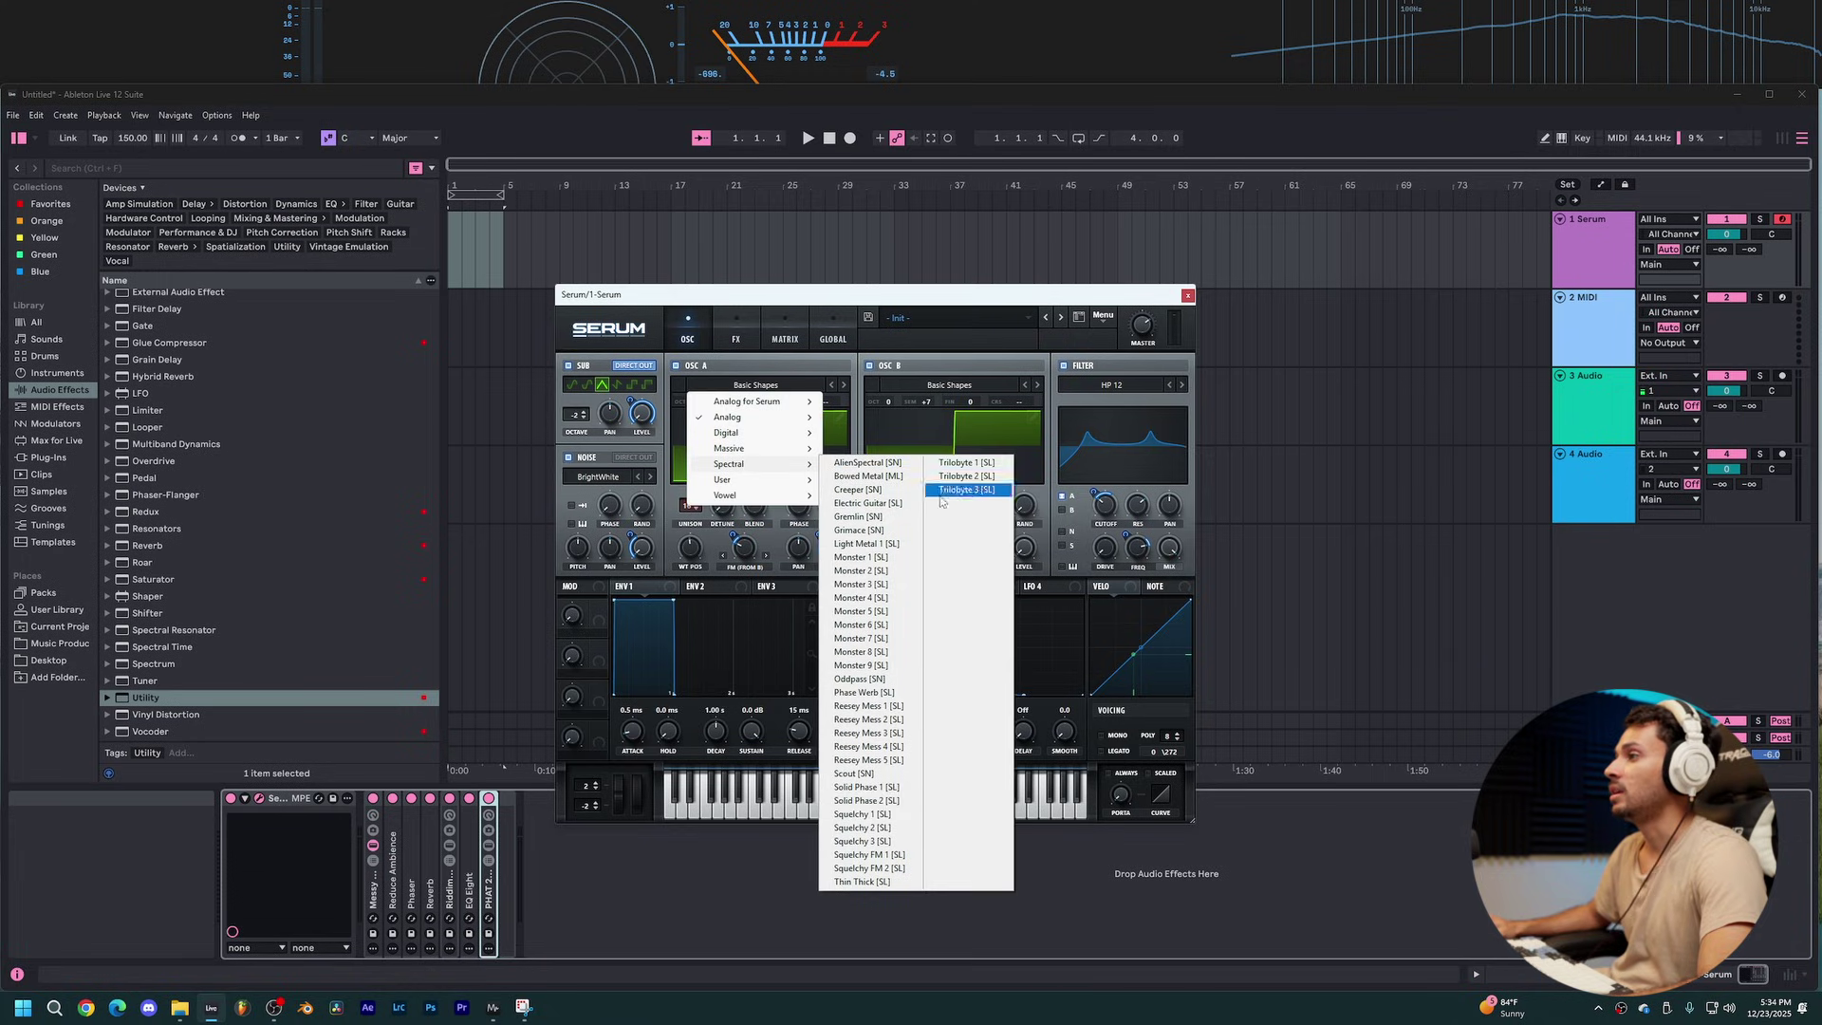
pyautogui.click(904, 749)
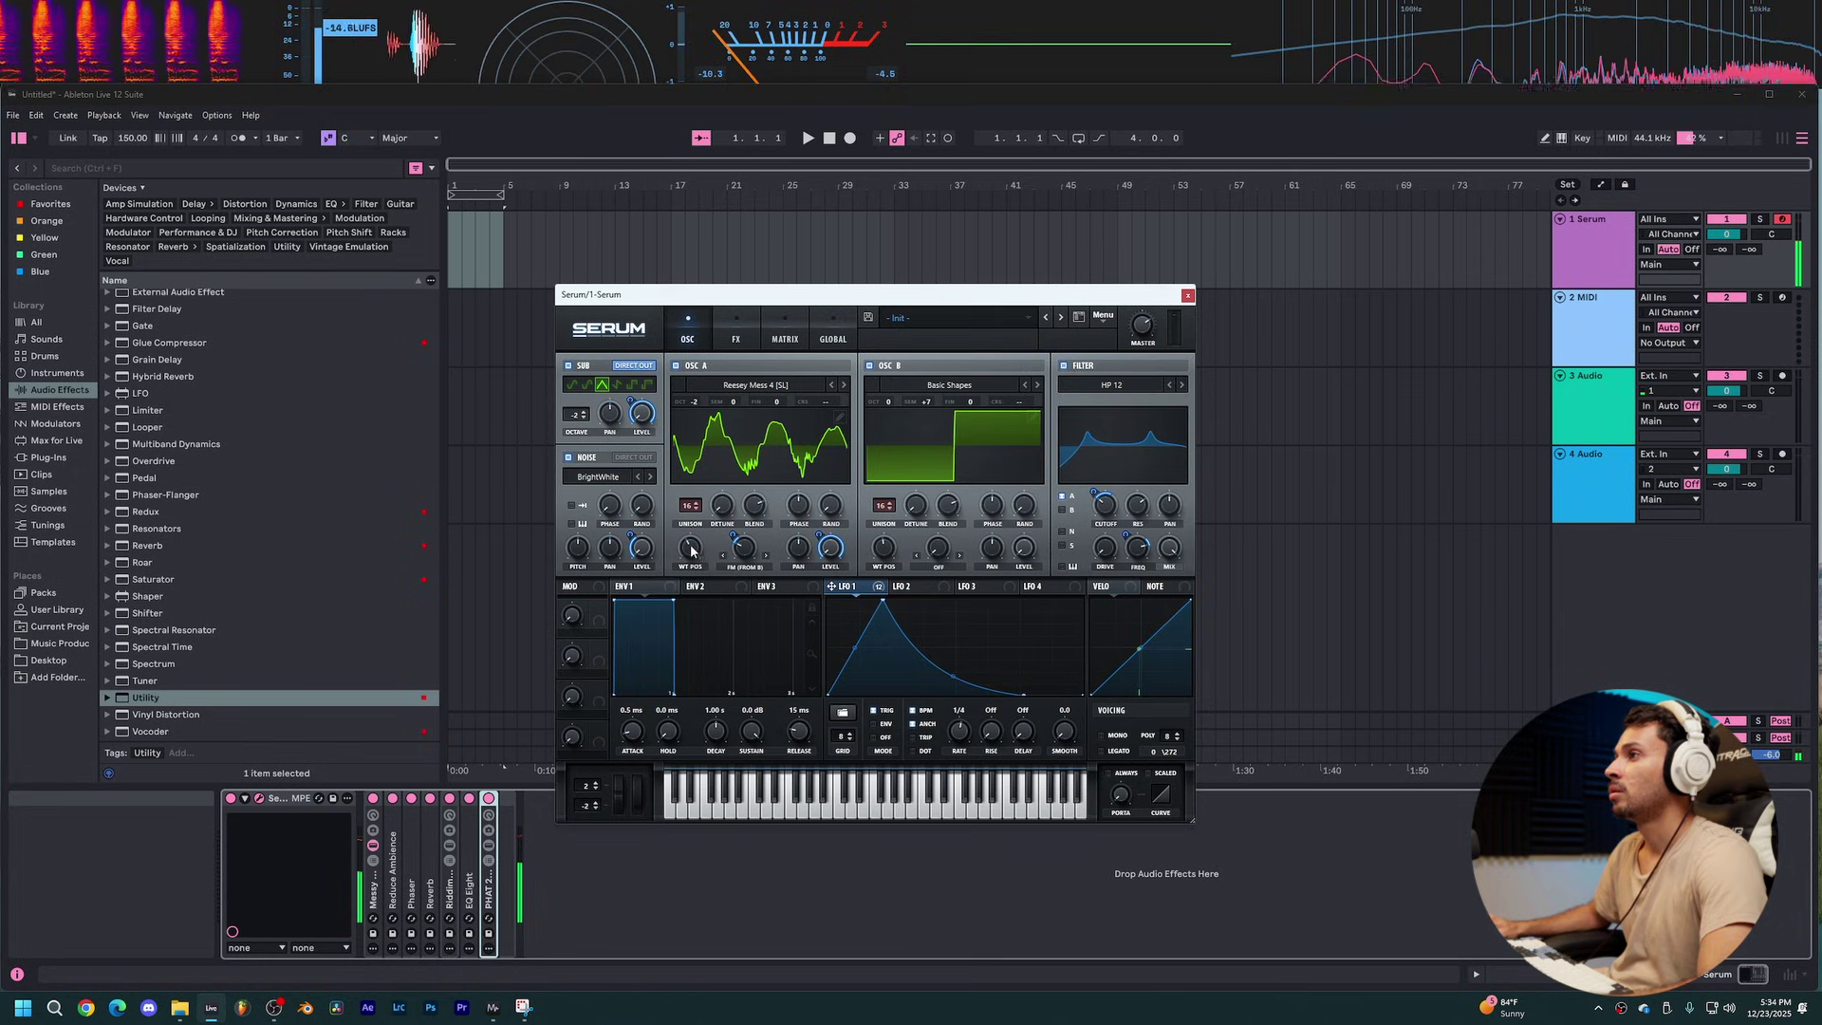
# Step: Assign LFO 1 to oscillator A's wavetable position, and lower oscillator B's wavetable position to the triangle shape
pyautogui.moveTo(832, 585); pyautogui.dragTo(687, 555)
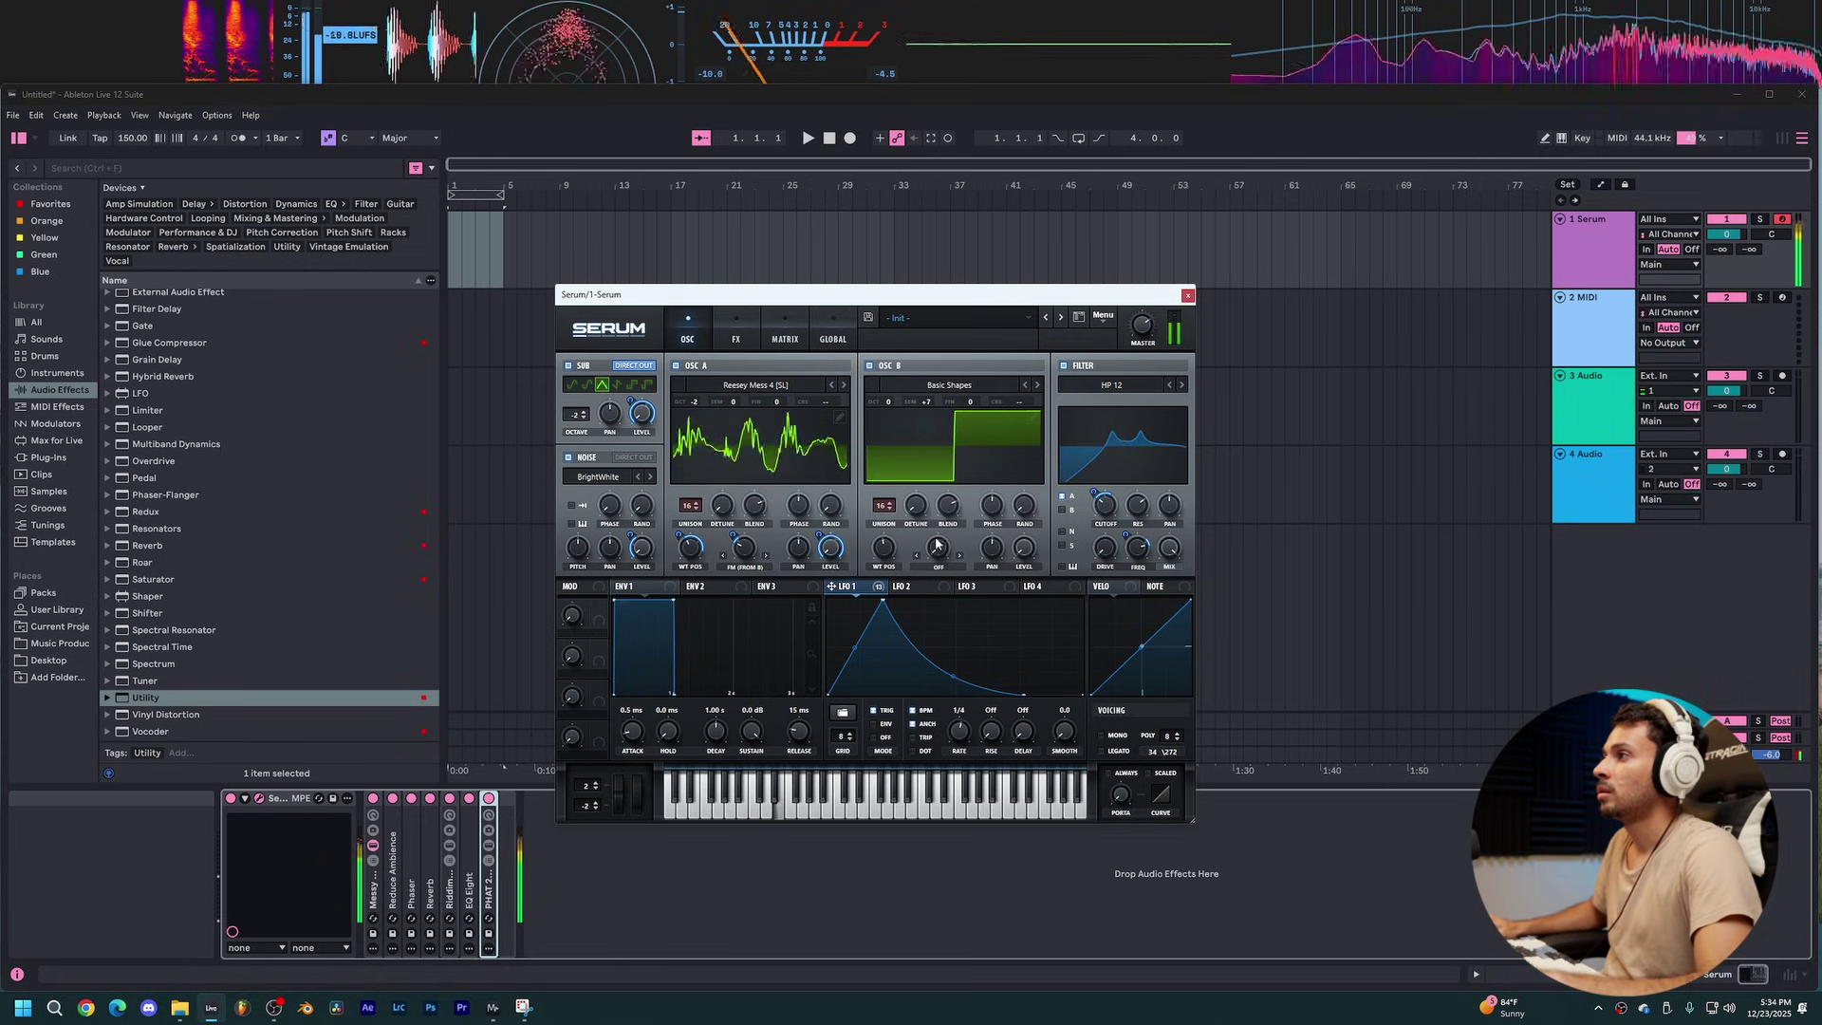
pyautogui.moveTo(885, 547); pyautogui.dragTo(887, 569)
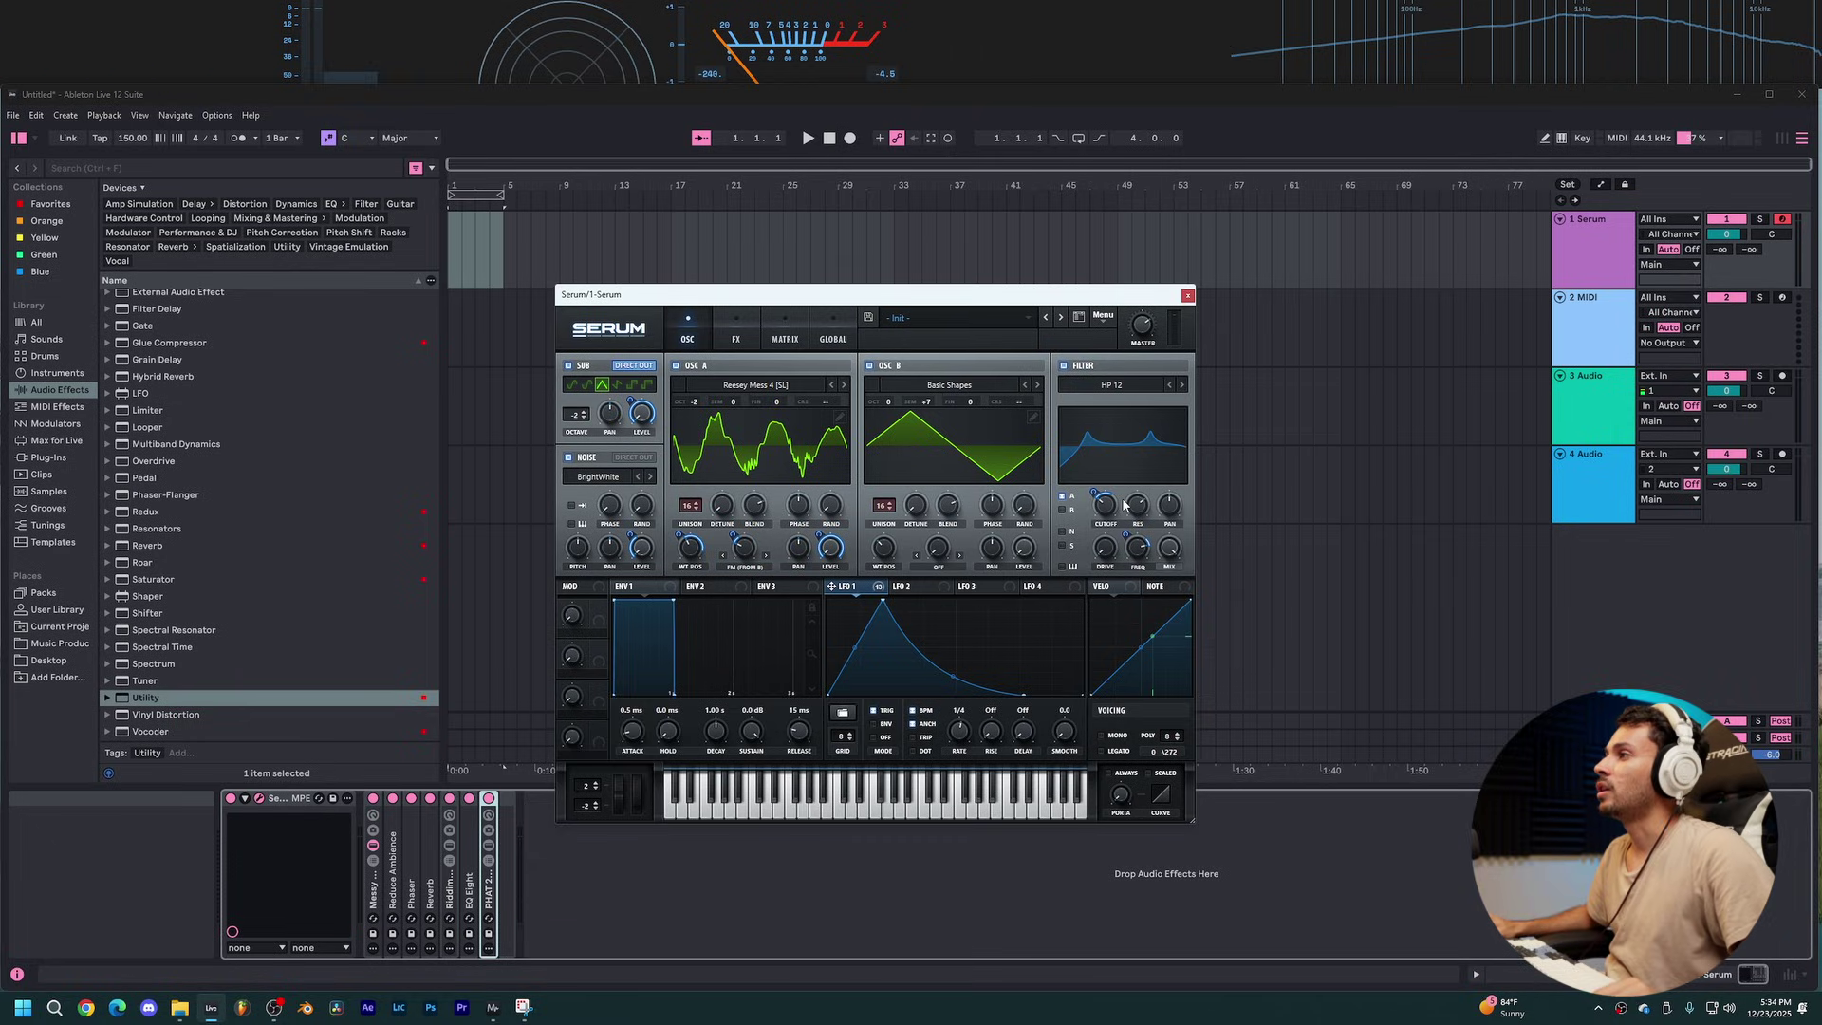
# Step: Try LFO 1's peak at mid-cycle with a curved rise, and return it to about a quarter of the cycle with the effects page shown
pyautogui.moveTo(886, 609); pyautogui.dragTo(953, 585)
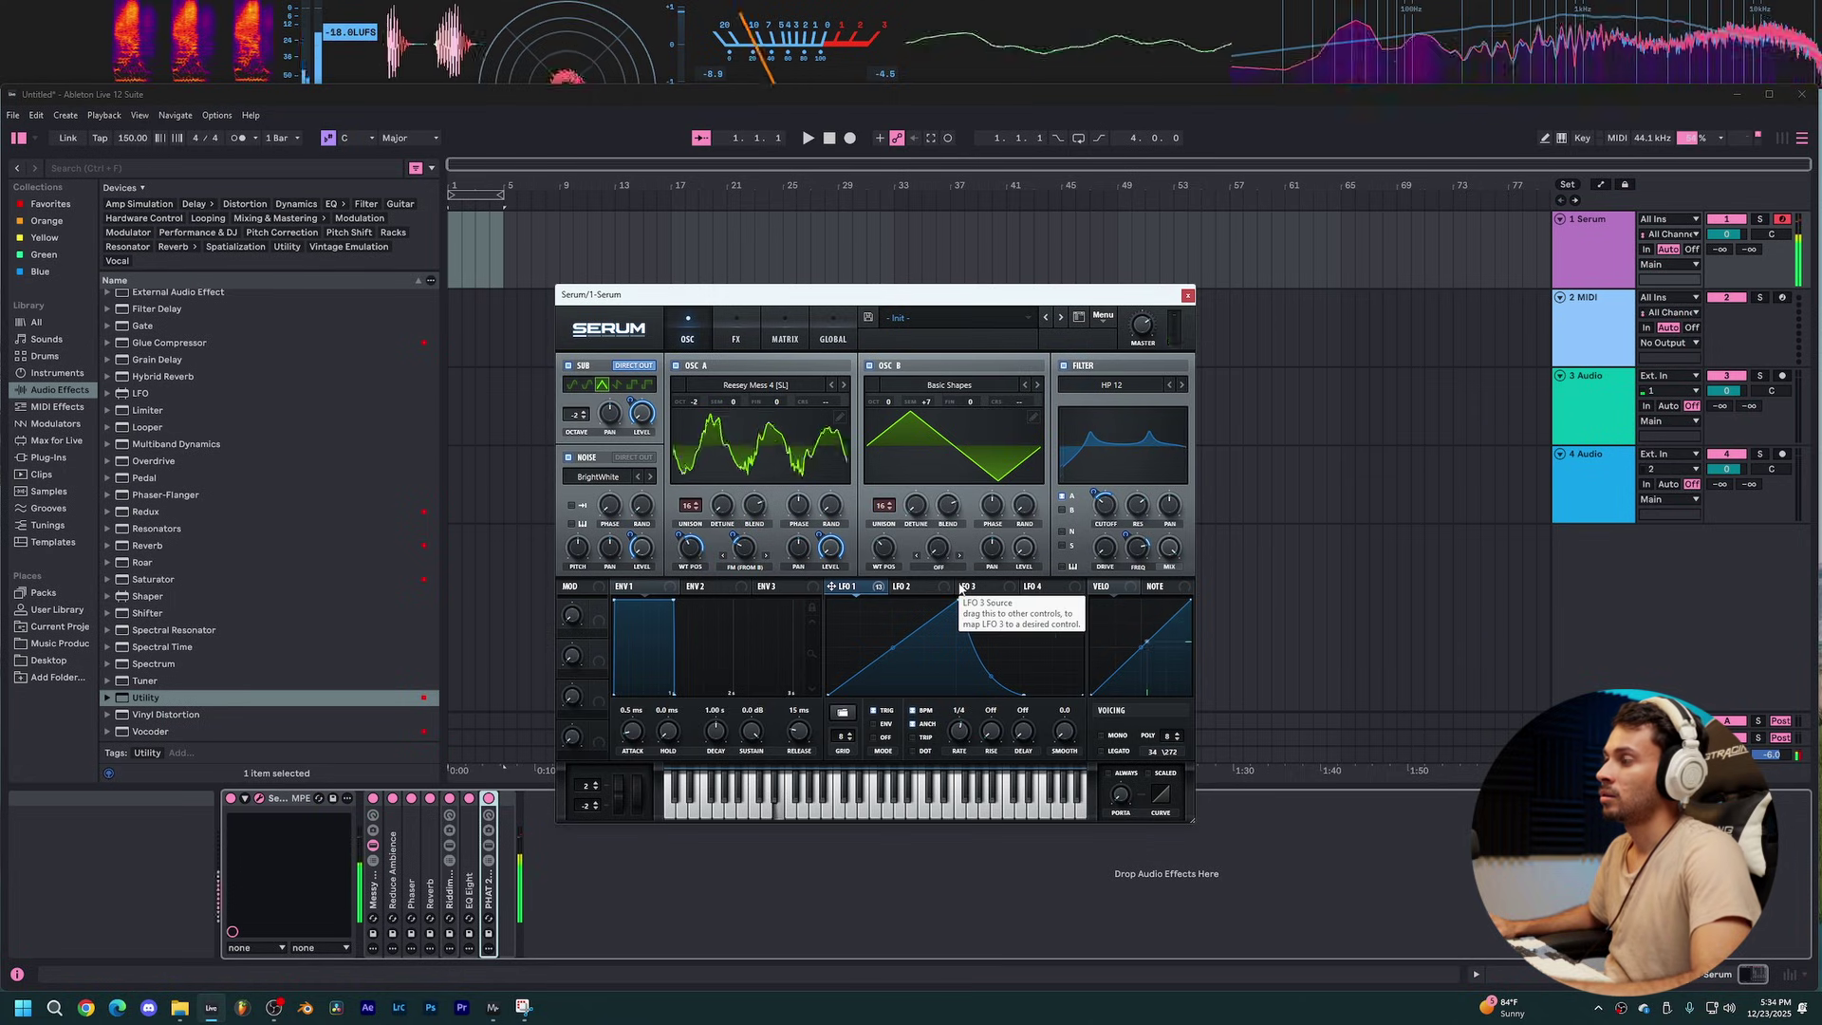
pyautogui.moveTo(906, 642); pyautogui.dragTo(900, 655)
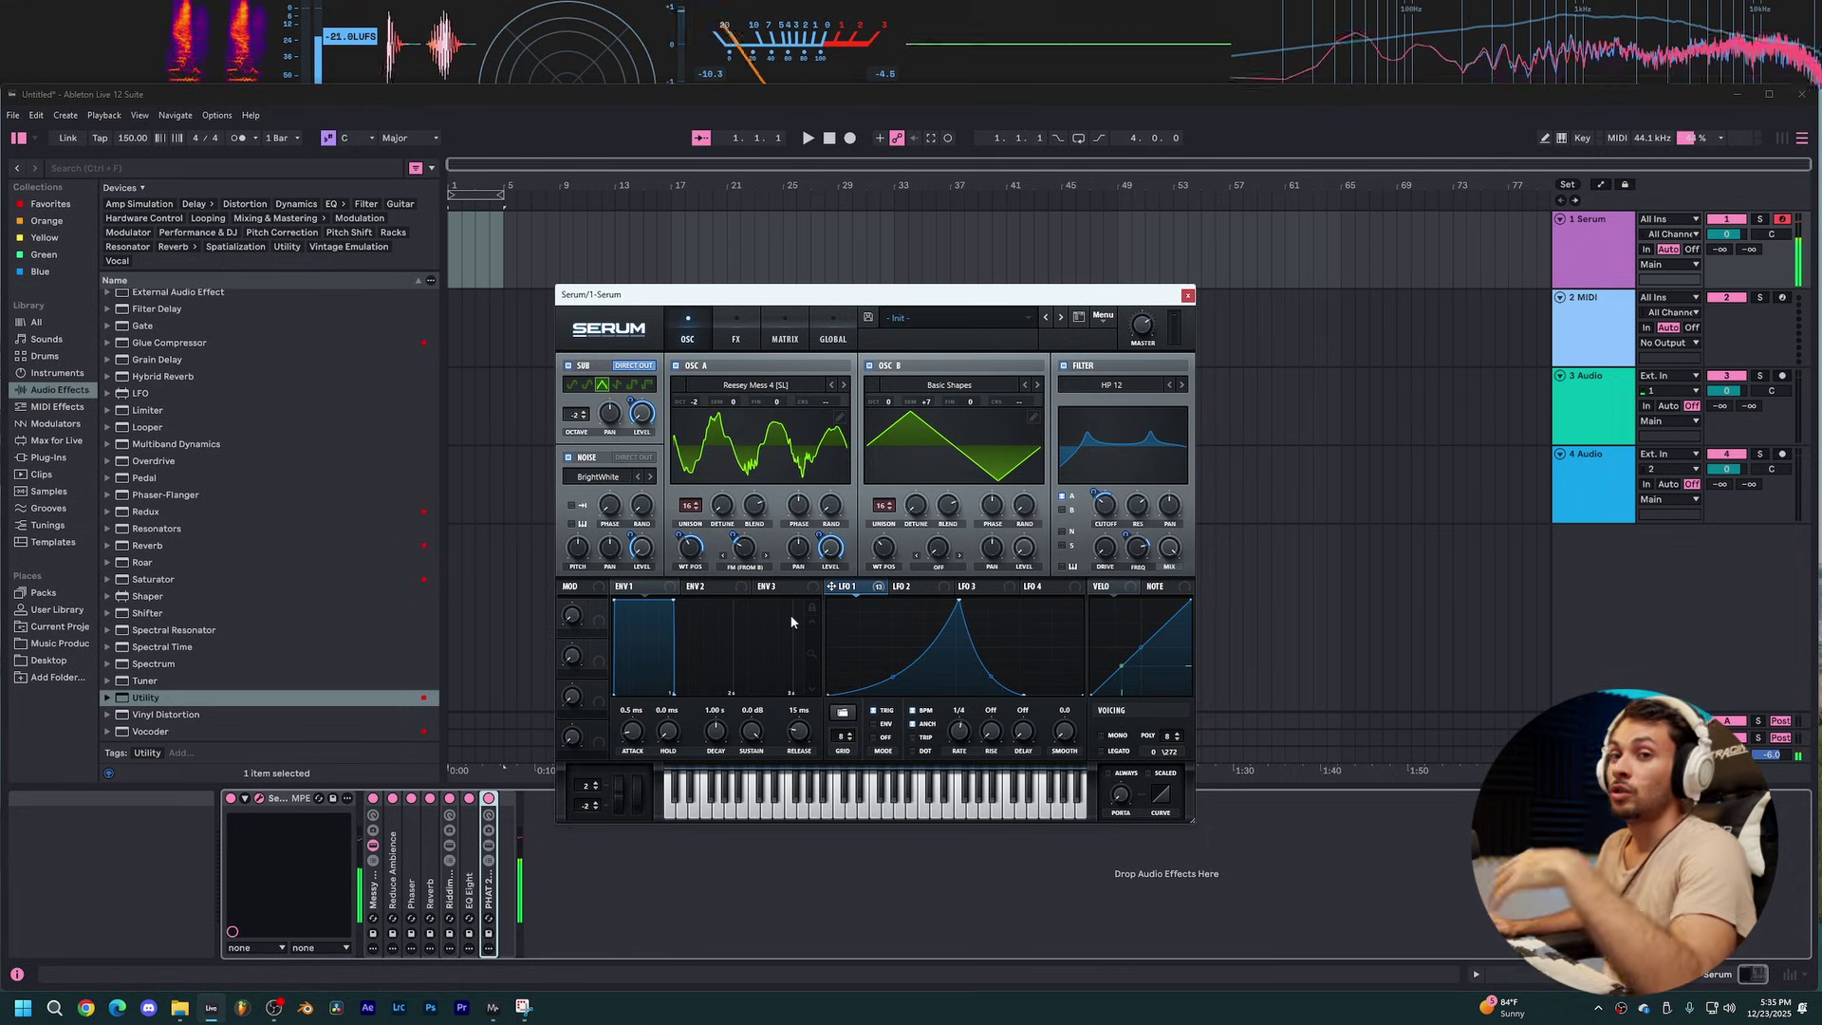
pyautogui.click(748, 340)
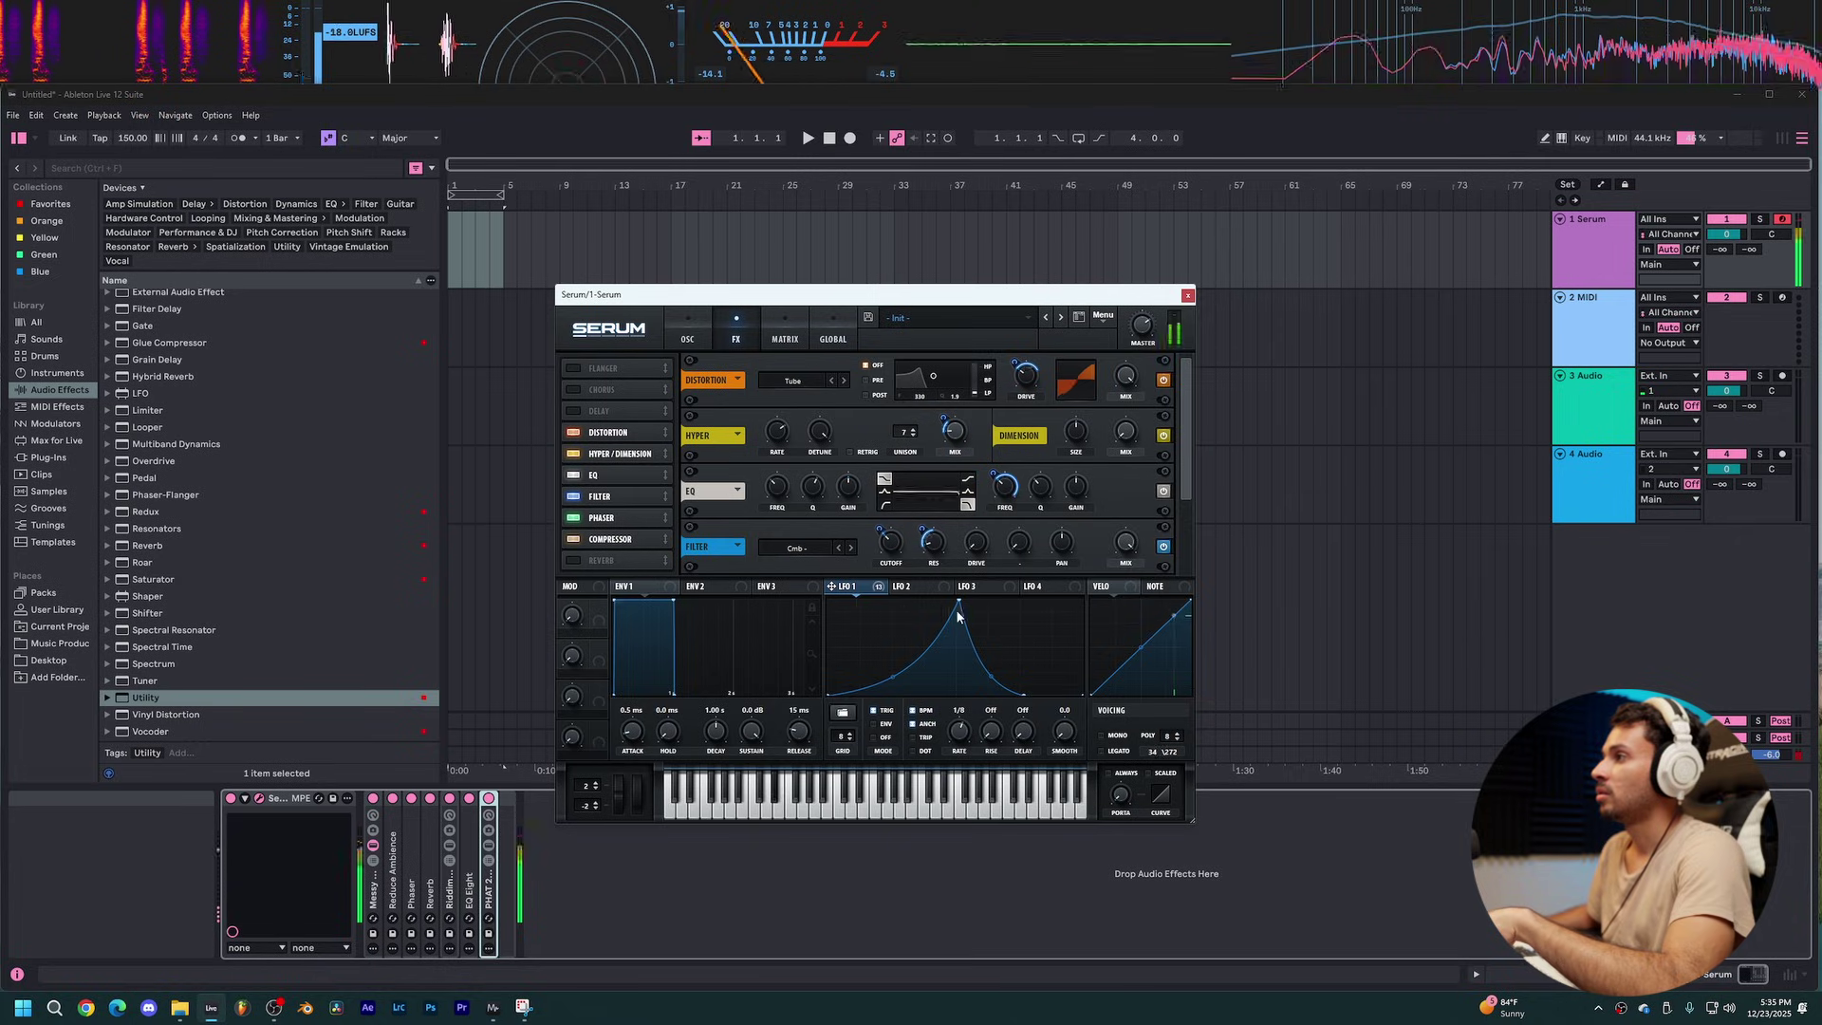
pyautogui.moveTo(956, 616); pyautogui.dragTo(890, 616)
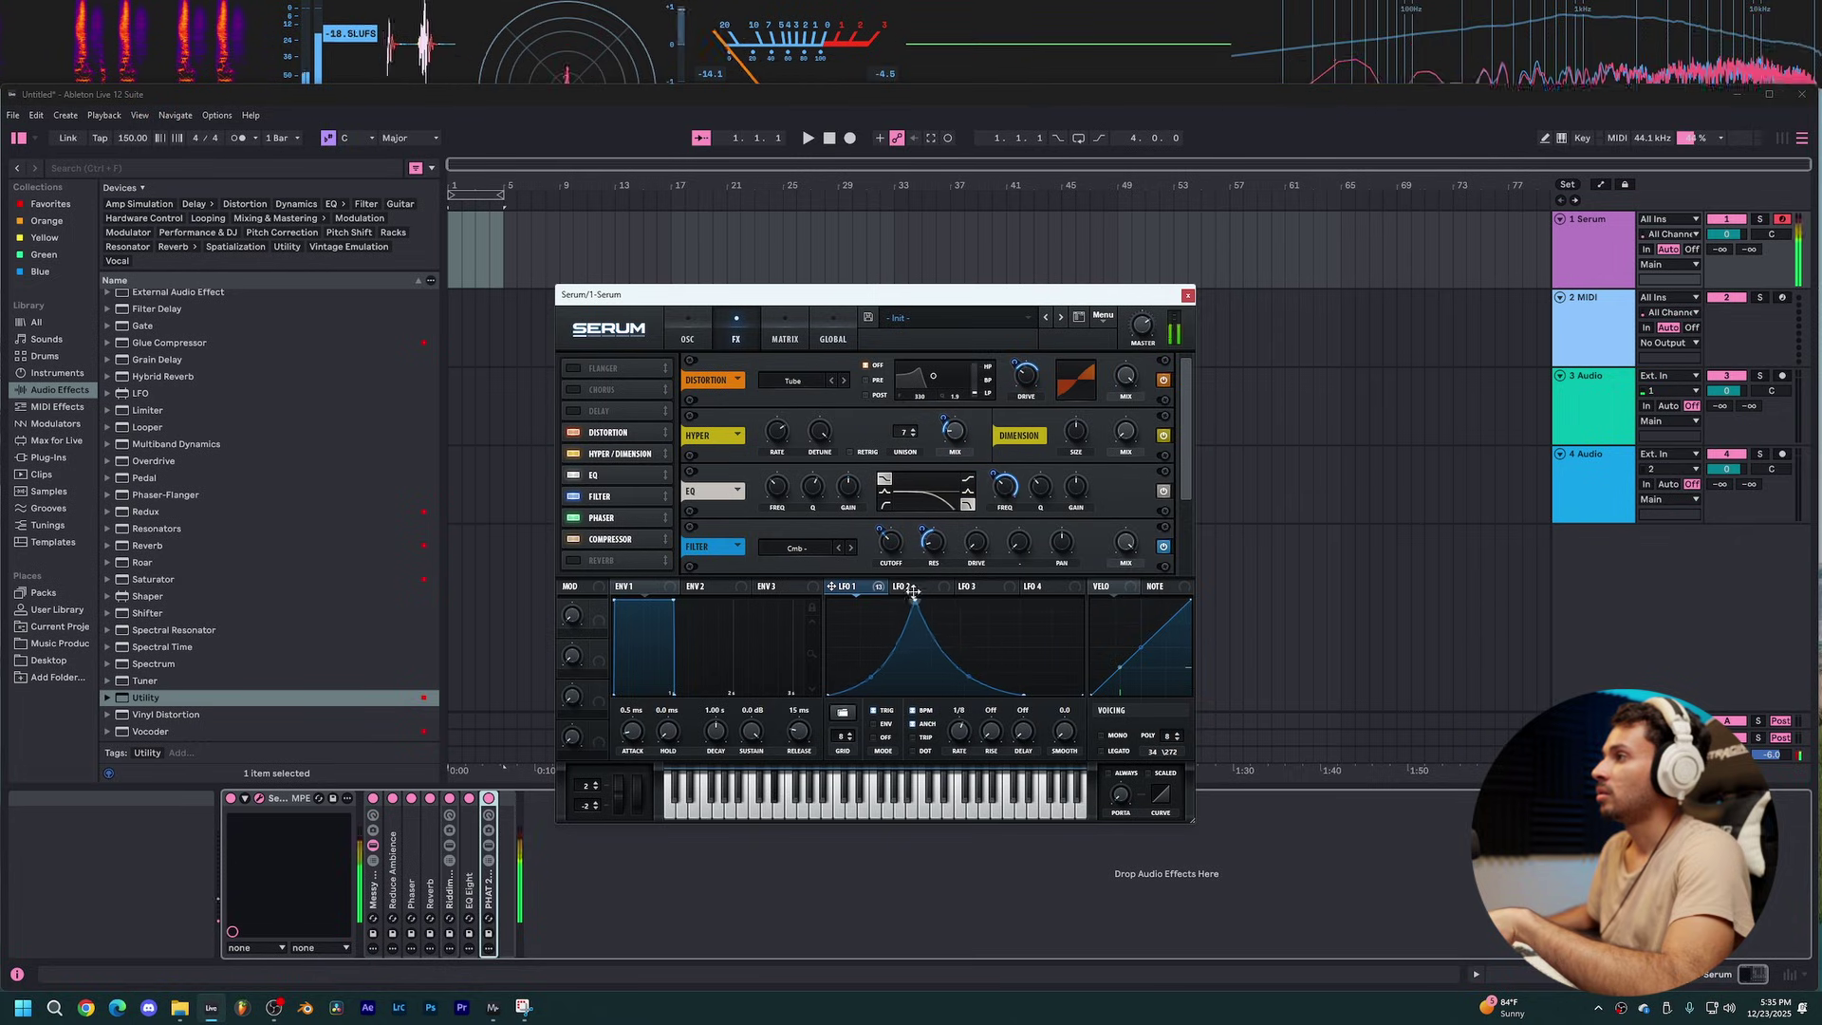
# Step: Add a second full-height peak near the end of LFO 1 and set its rate to 1/4
pyautogui.doubleClick(1066, 653)
pyautogui.moveTo(1065, 653); pyautogui.dragTo(1050, 567)
pyautogui.moveTo(958, 729); pyautogui.dragTo(955, 744)
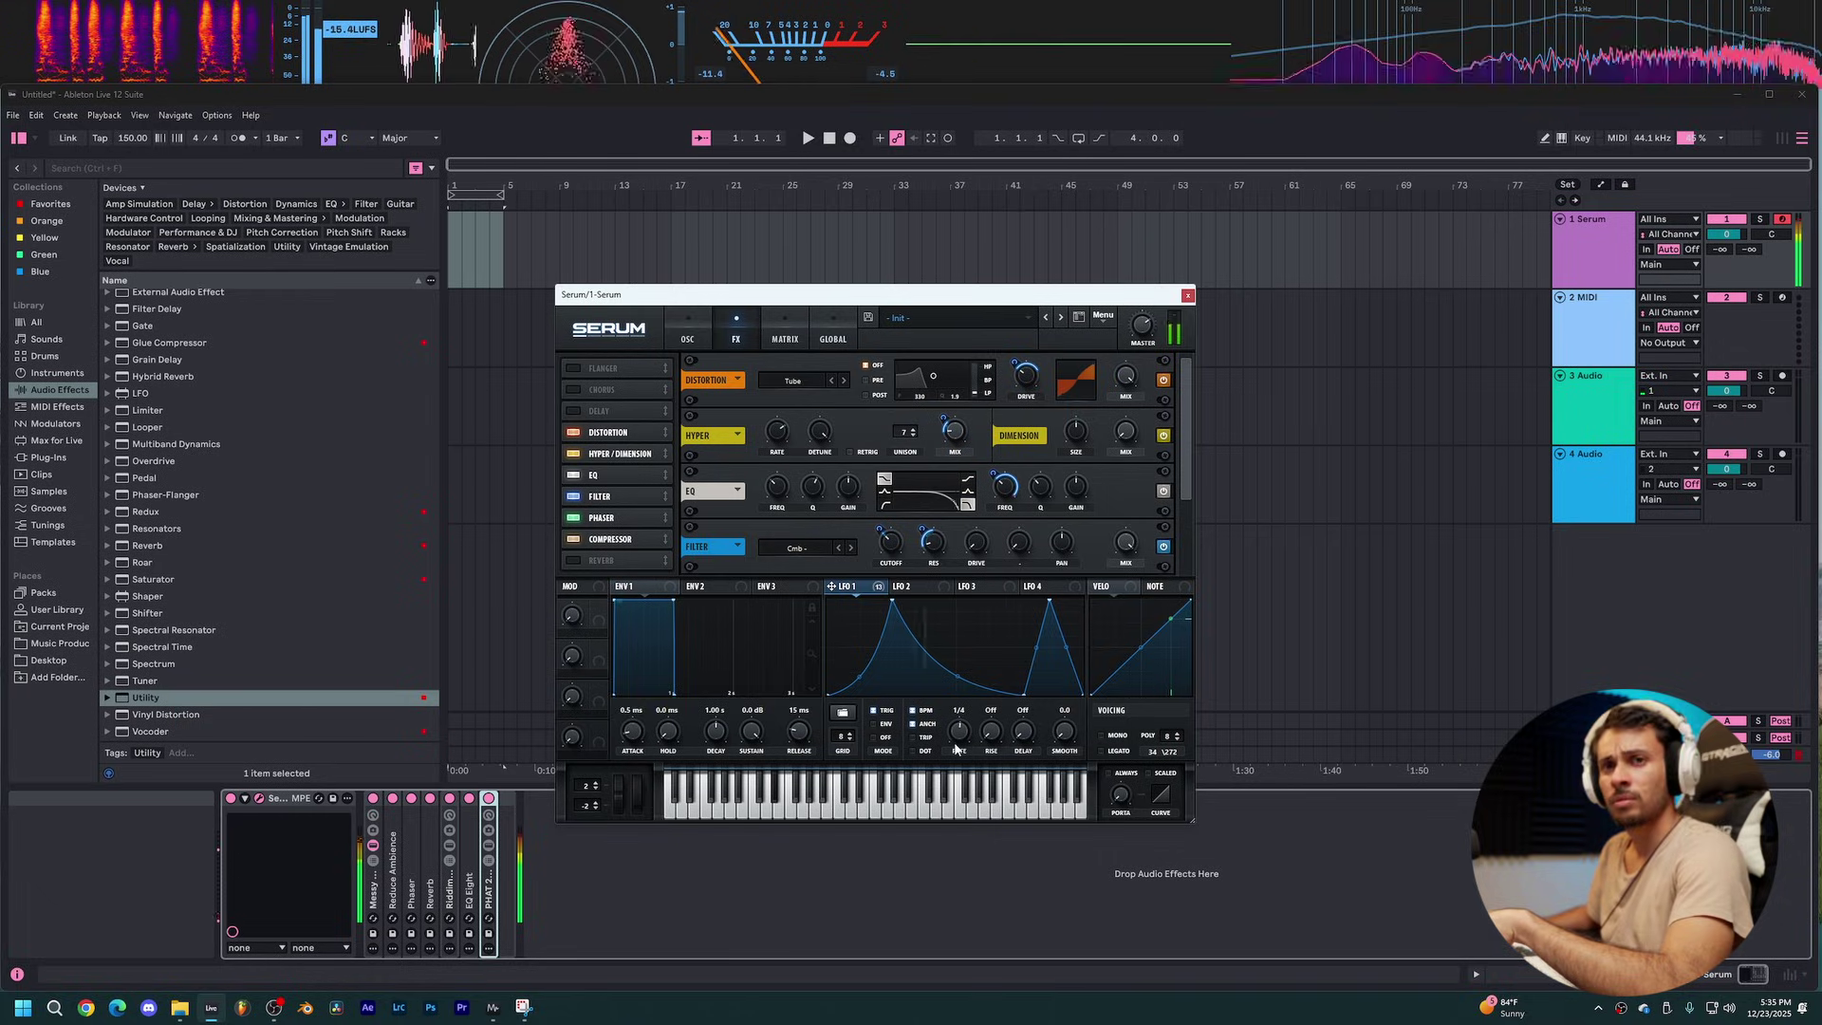
# Step: Reshape LFO 1 with a baseline point at about 60% of the cycle and a narrow second peak close to the cycle's end
pyautogui.doubleClick(992, 643)
pyautogui.moveTo(991, 643); pyautogui.dragTo(983, 711)
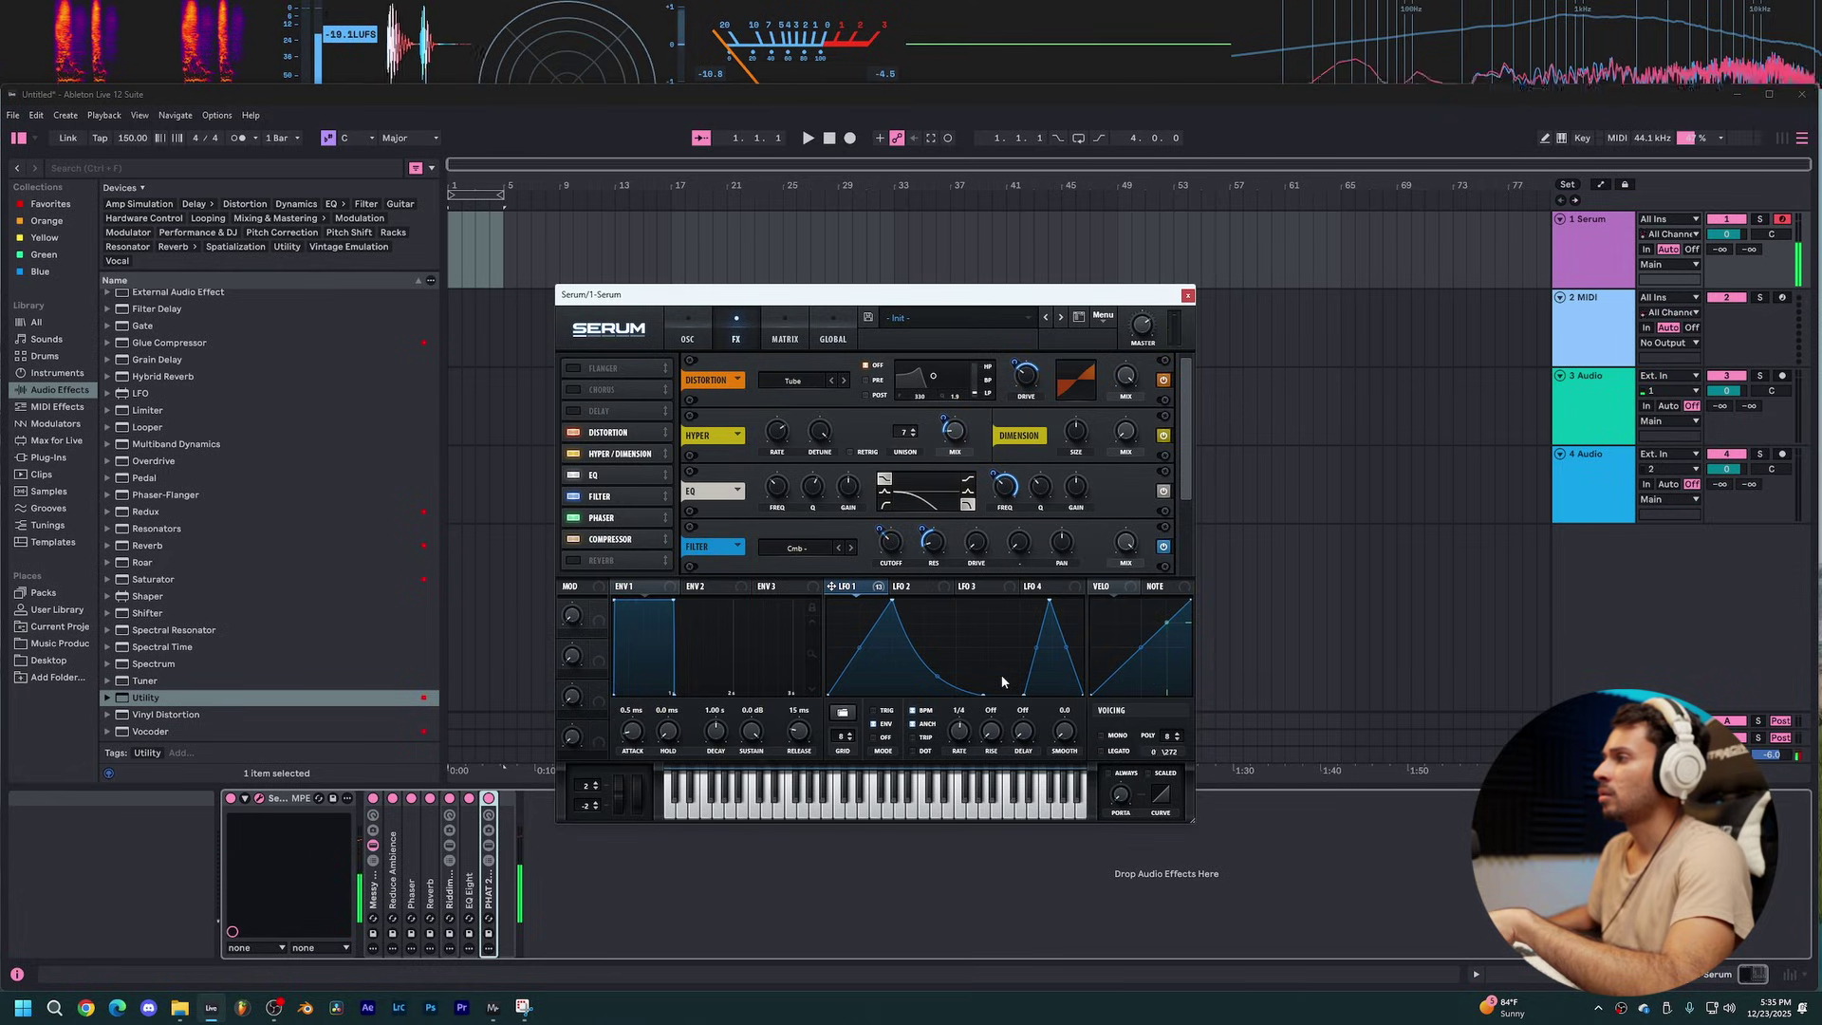
pyautogui.doubleClick(1023, 697)
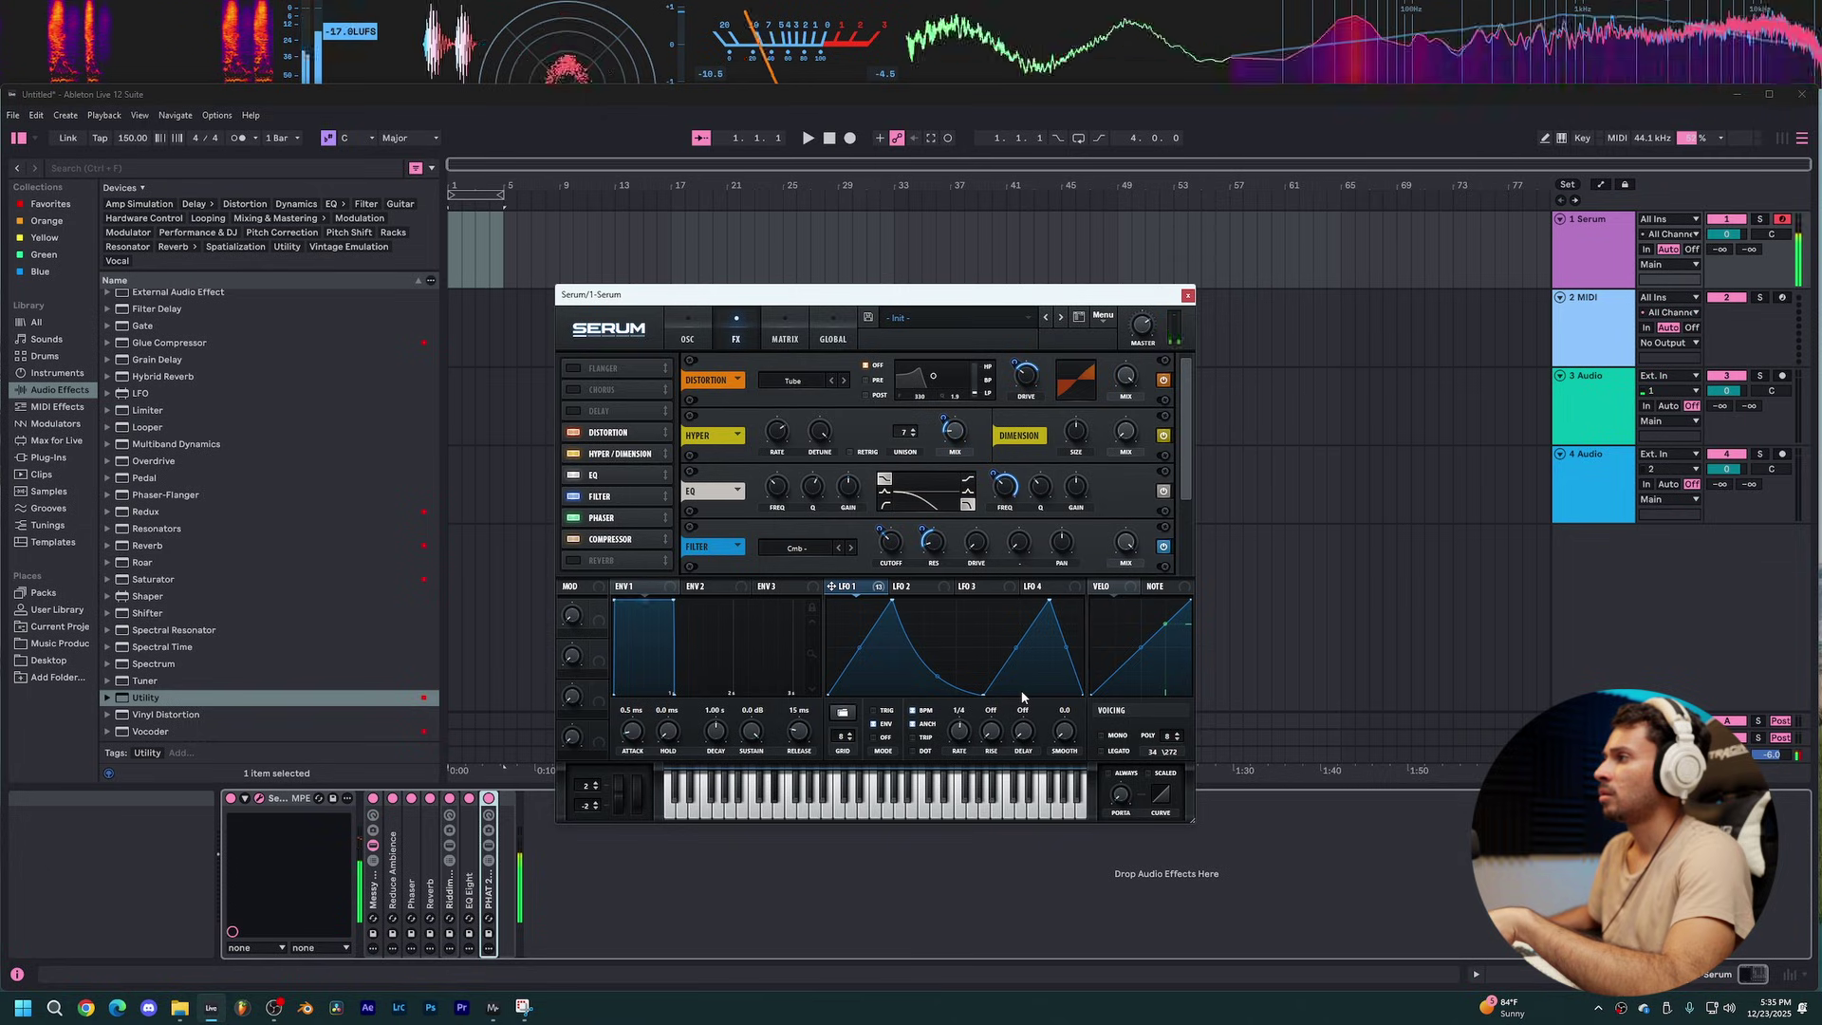
pyautogui.moveTo(1052, 605); pyautogui.dragTo(1018, 583)
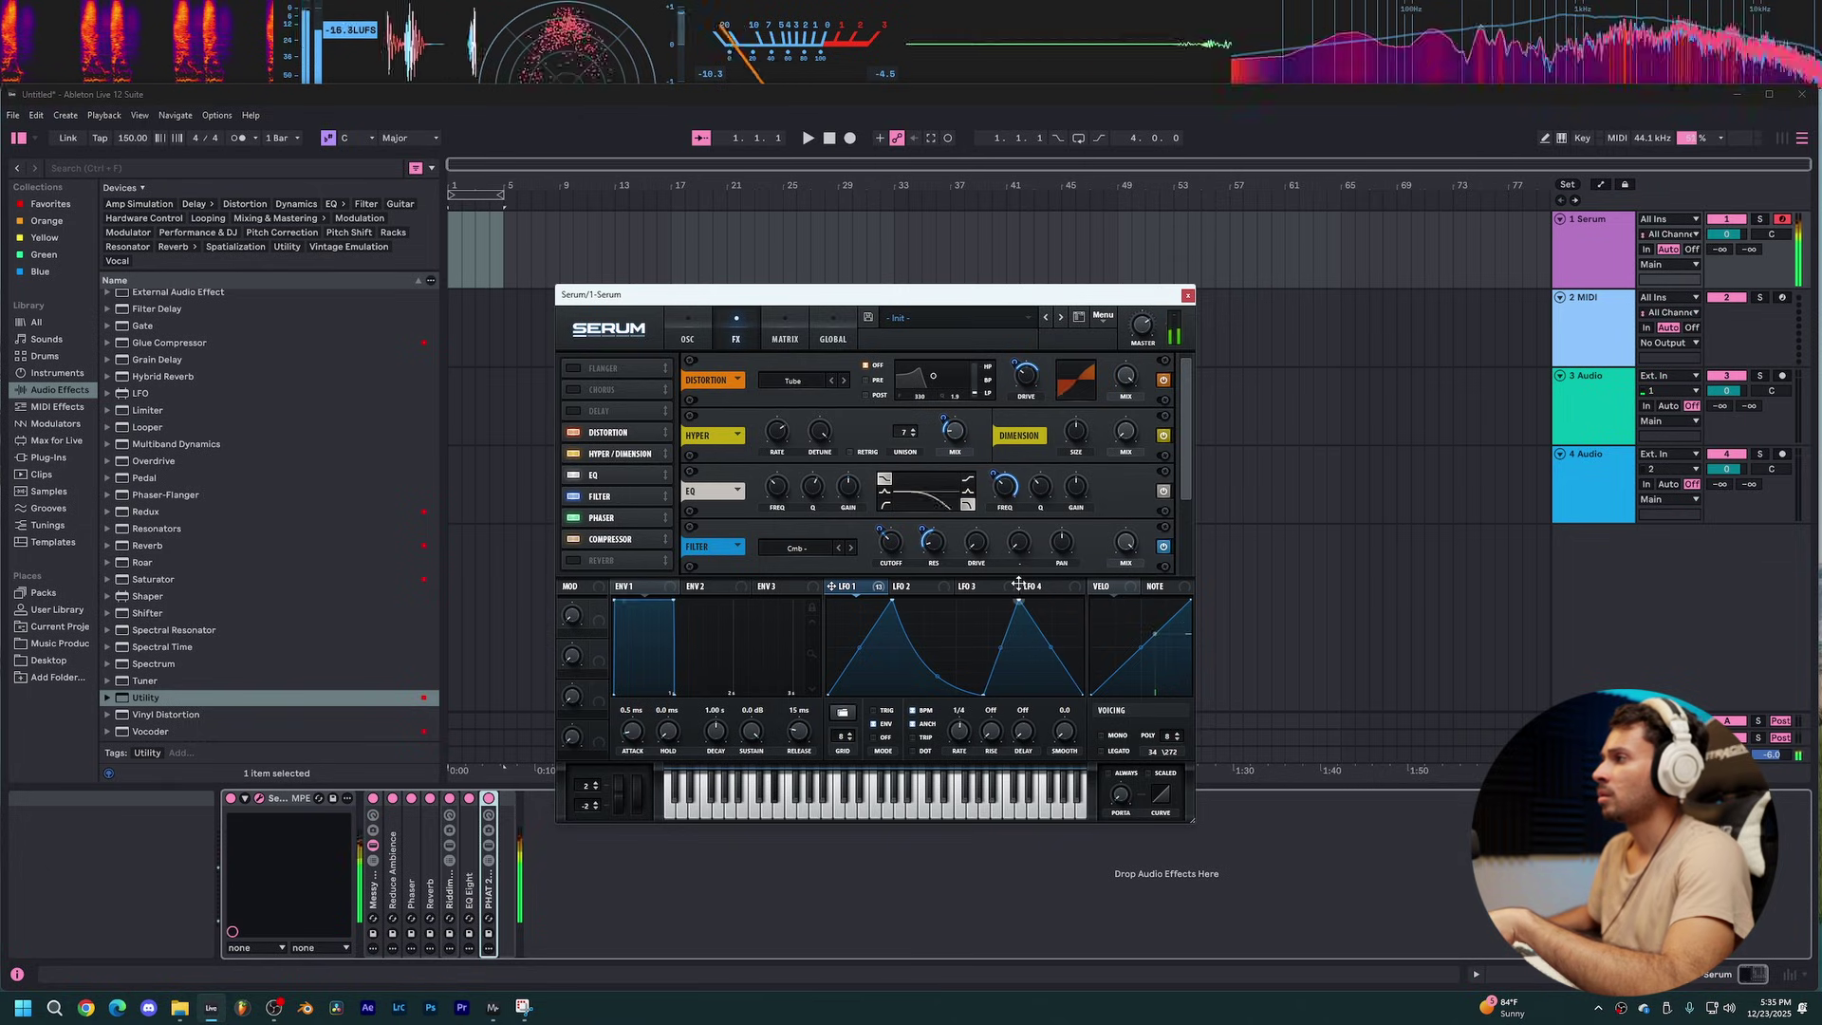
pyautogui.doubleClick(1055, 646)
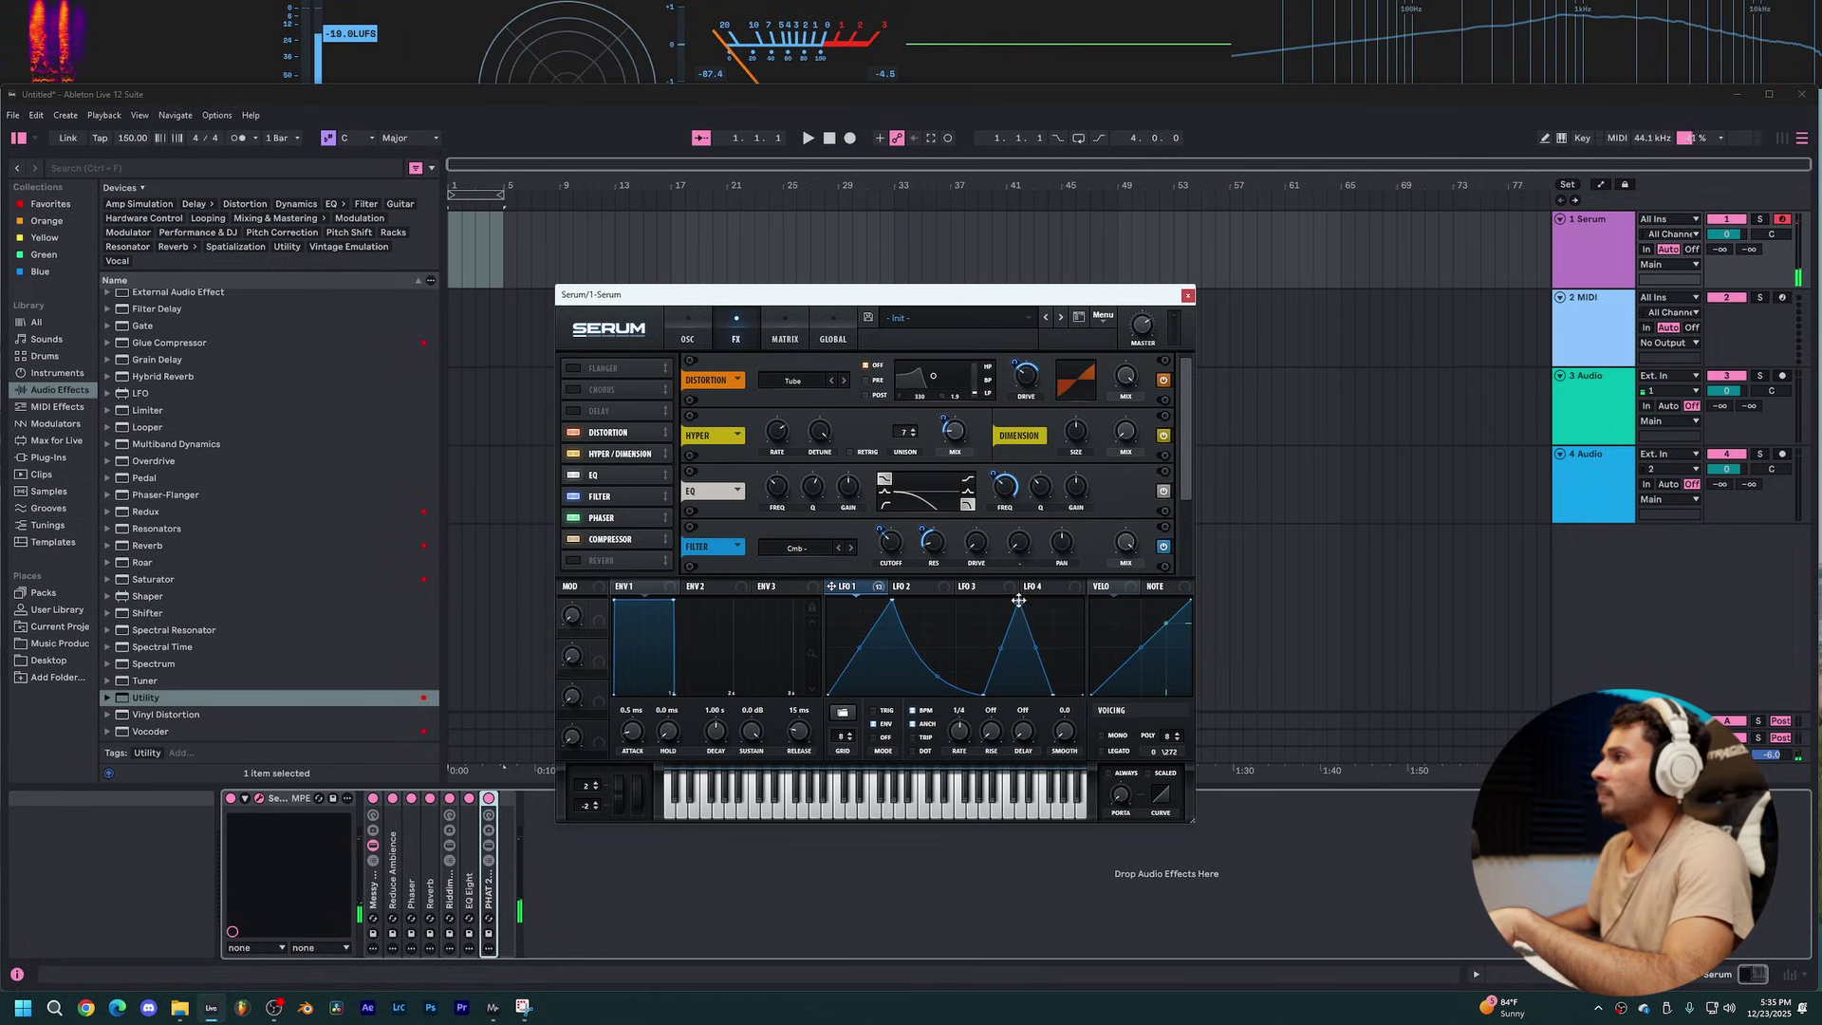
pyautogui.moveTo(1018, 600); pyautogui.dragTo(1025, 699)
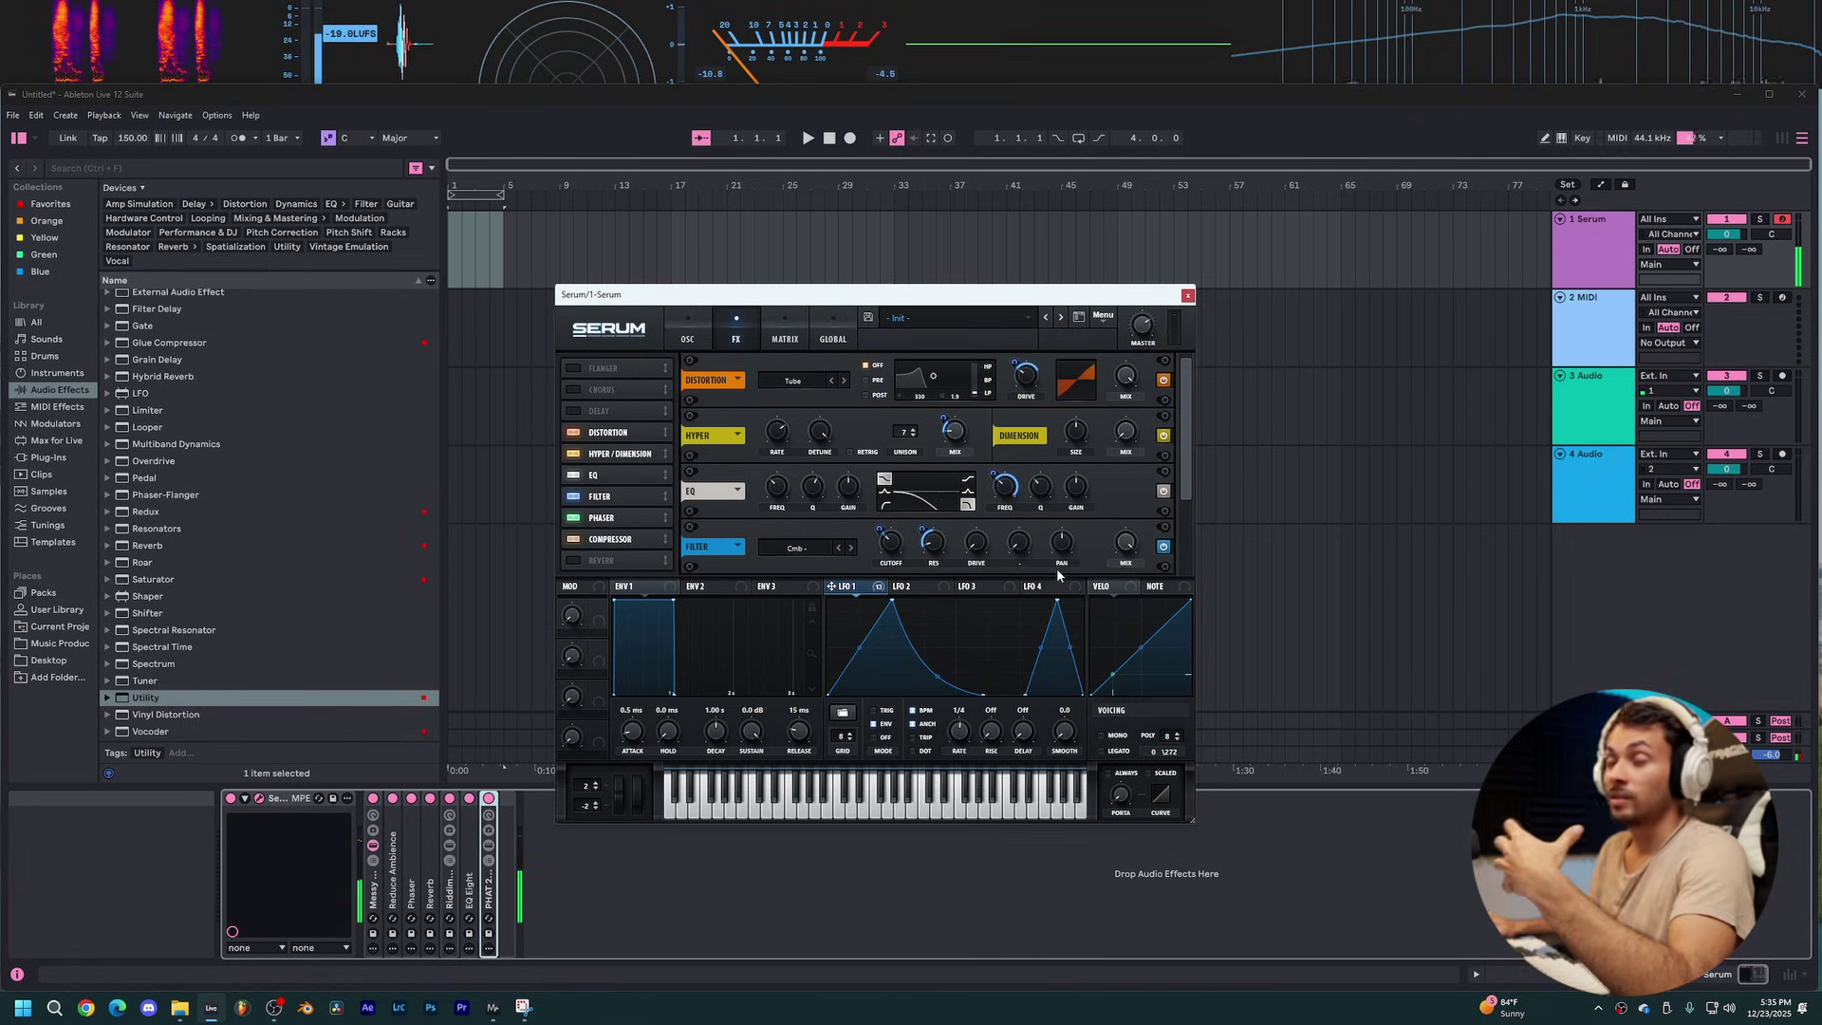
# Step: Switch oscillator A's wavetable to Reesey Mess 3 and lower the filter's Fil Var to about 75%
pyautogui.click(687, 343)
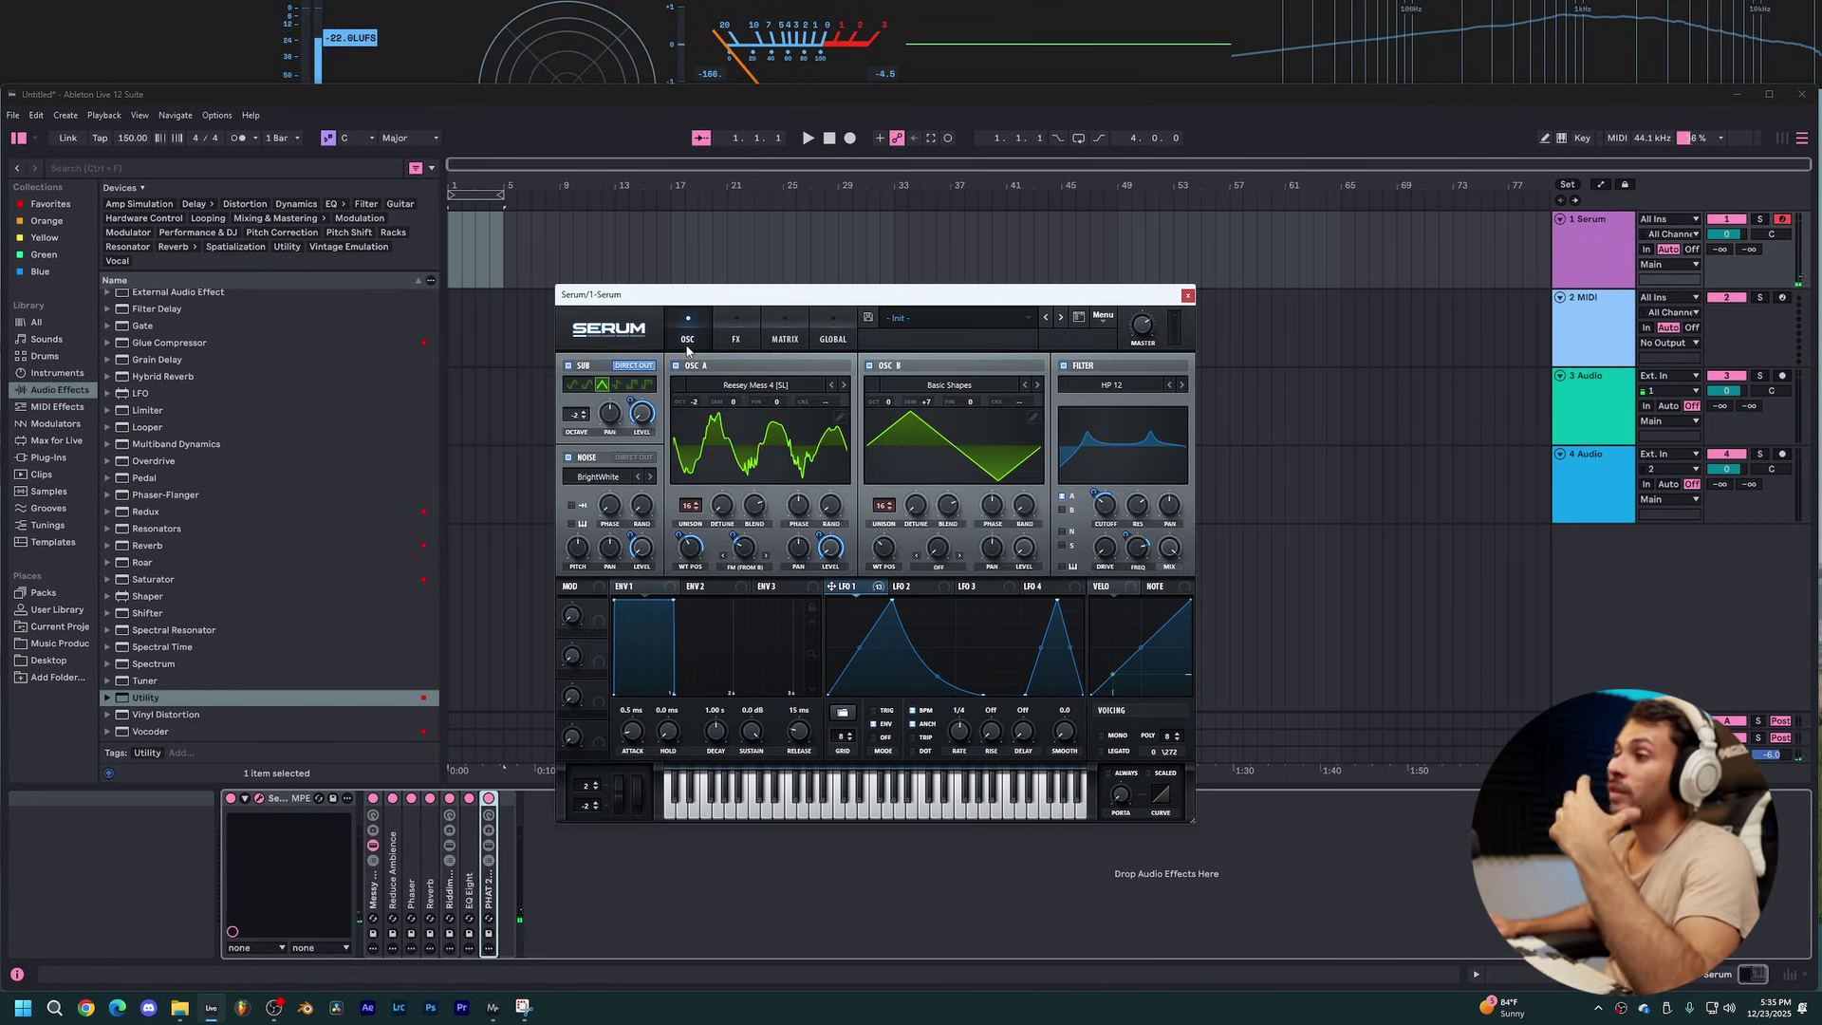
pyautogui.click(833, 385)
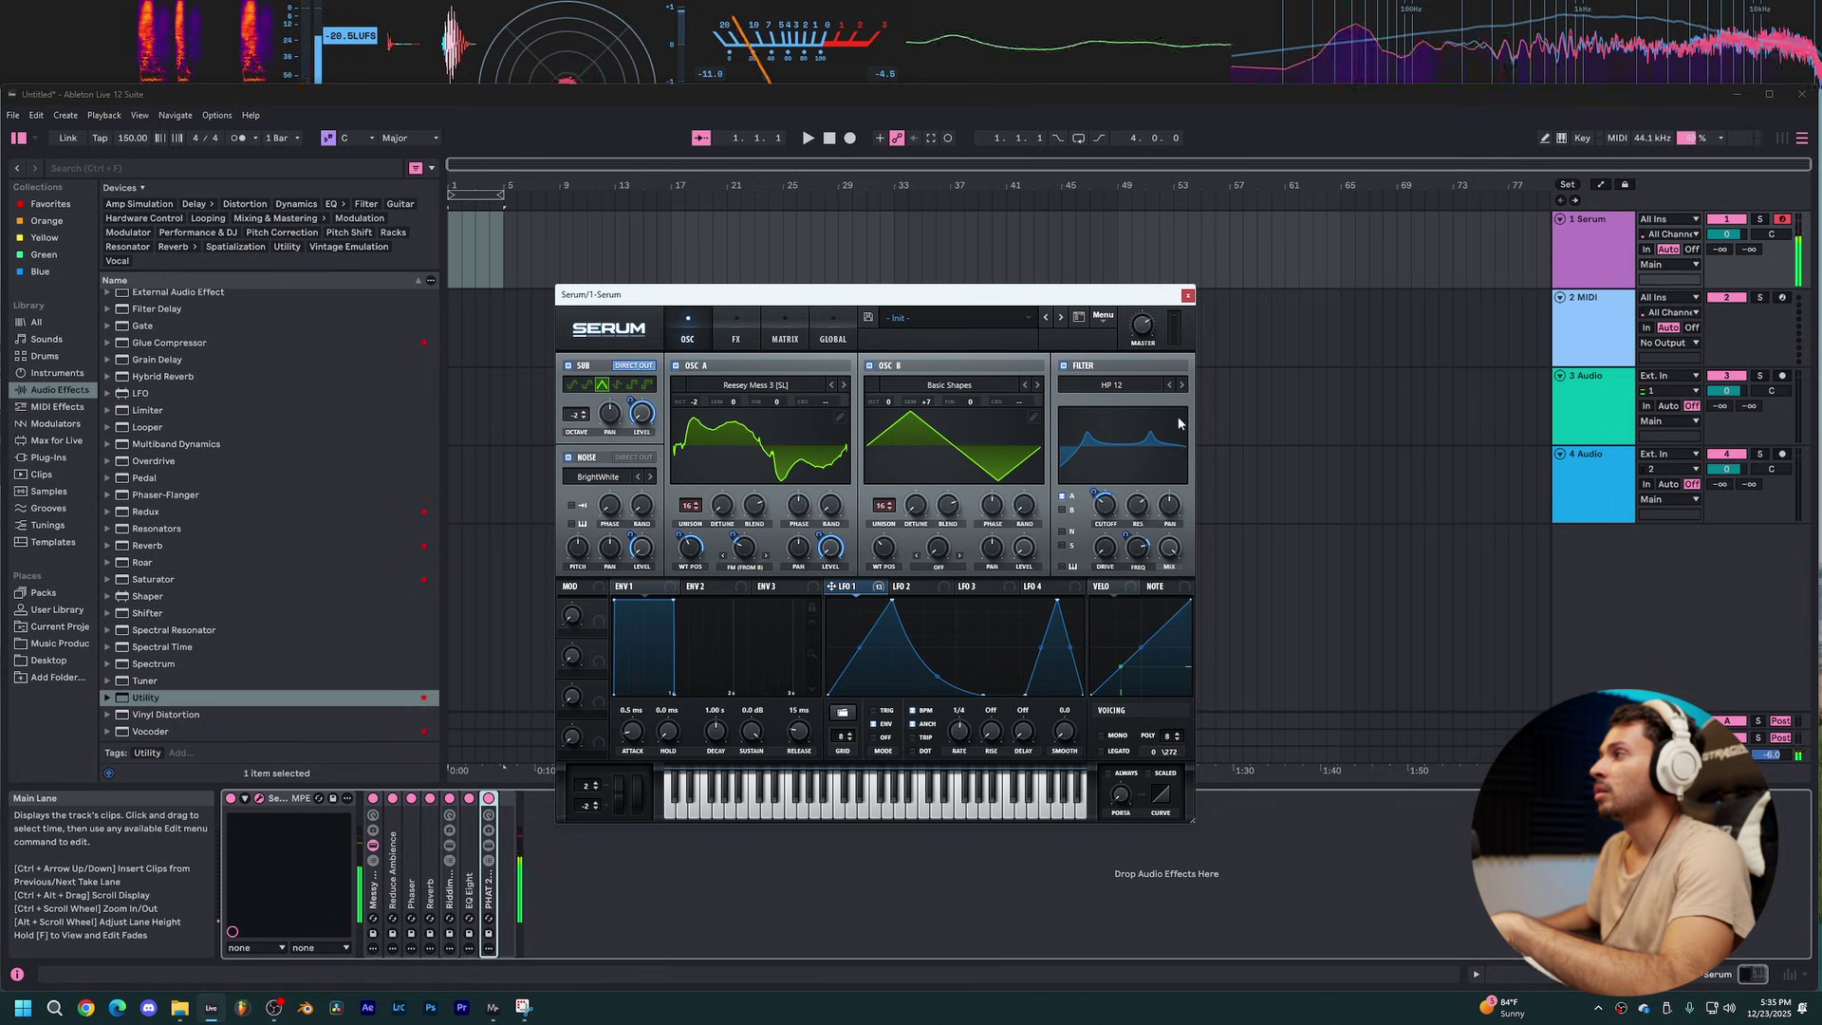
pyautogui.moveTo(1136, 550)
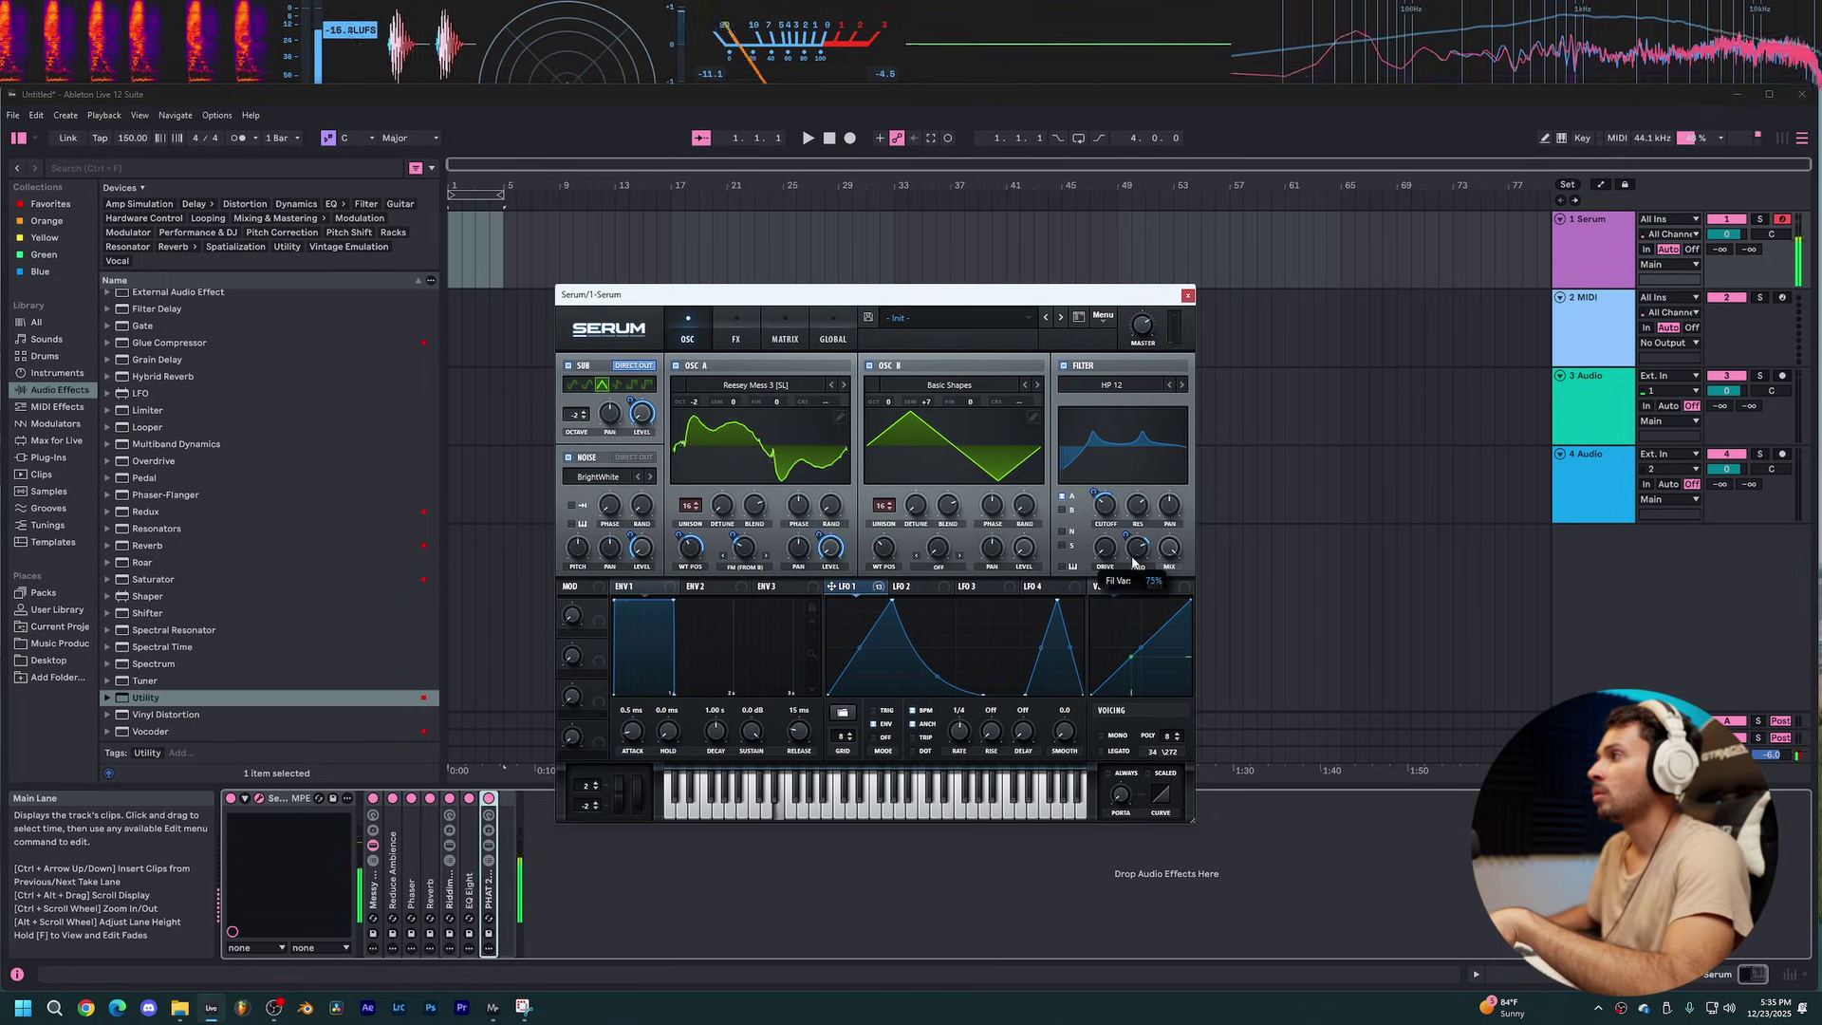
pyautogui.moveTo(1136, 551); pyautogui.dragTo(1135, 564)
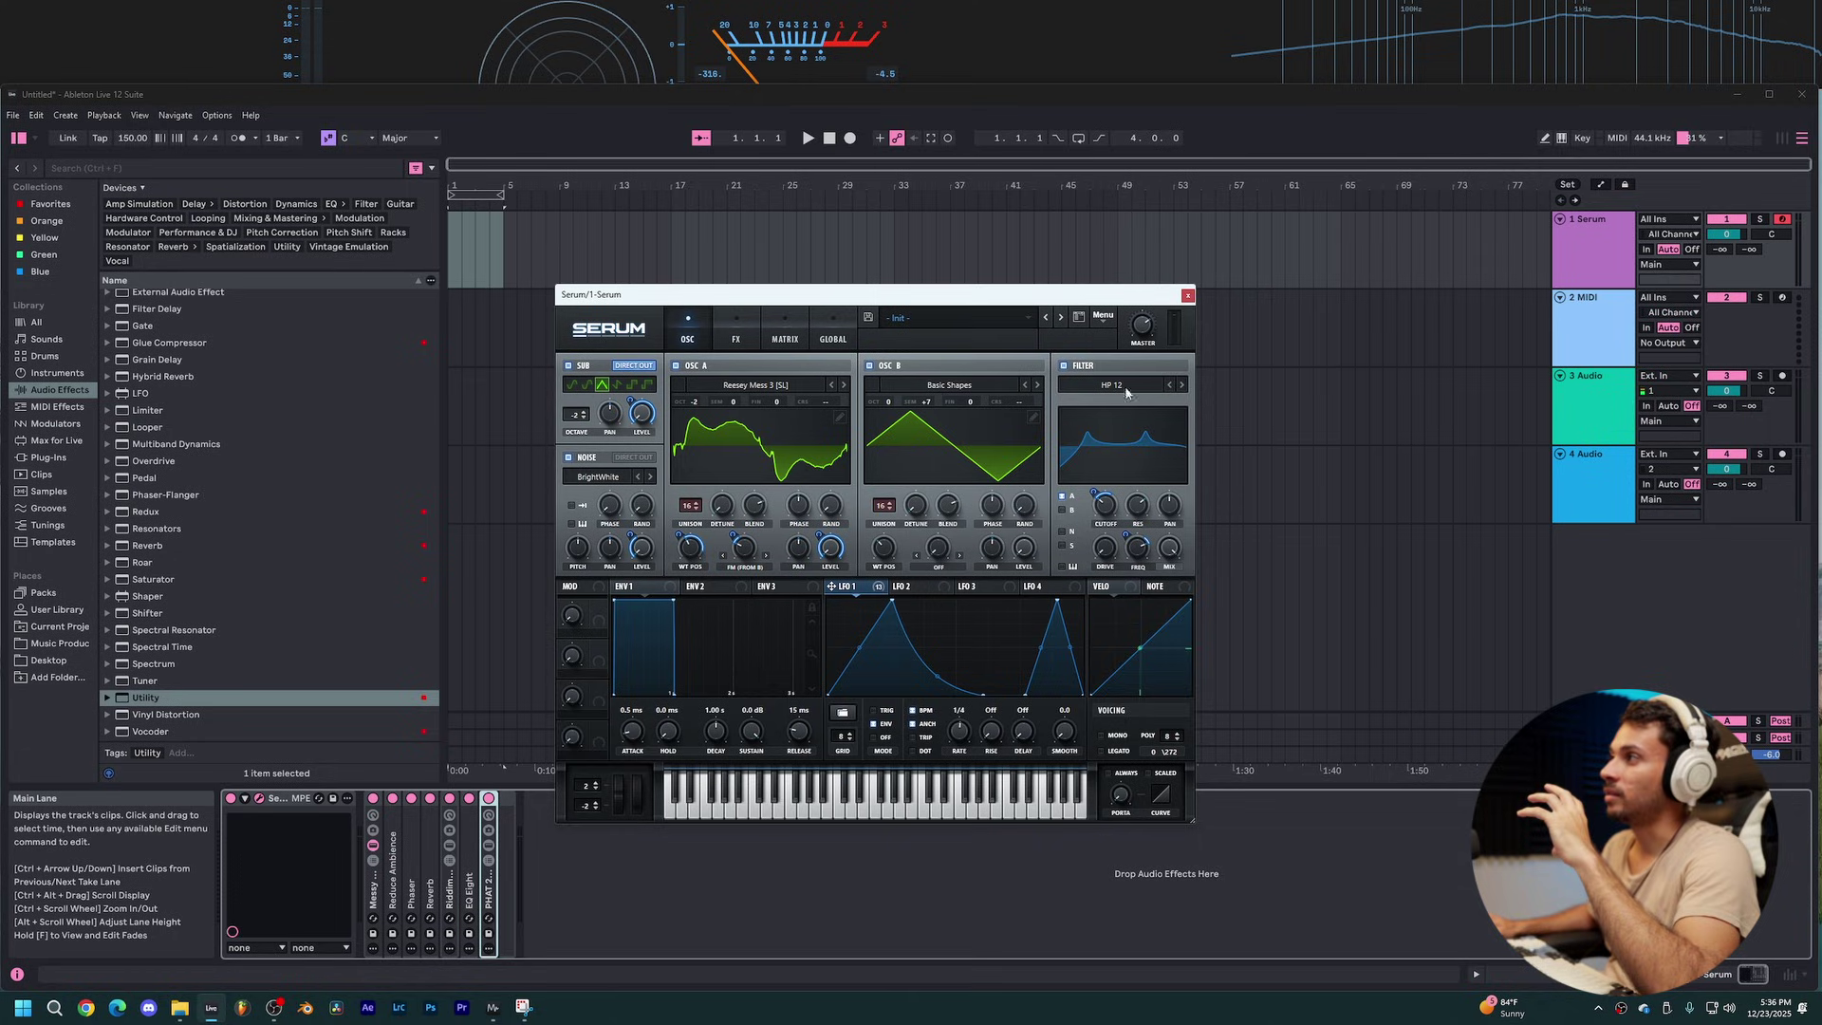
pyautogui.click(1099, 389)
pyautogui.click(1091, 388)
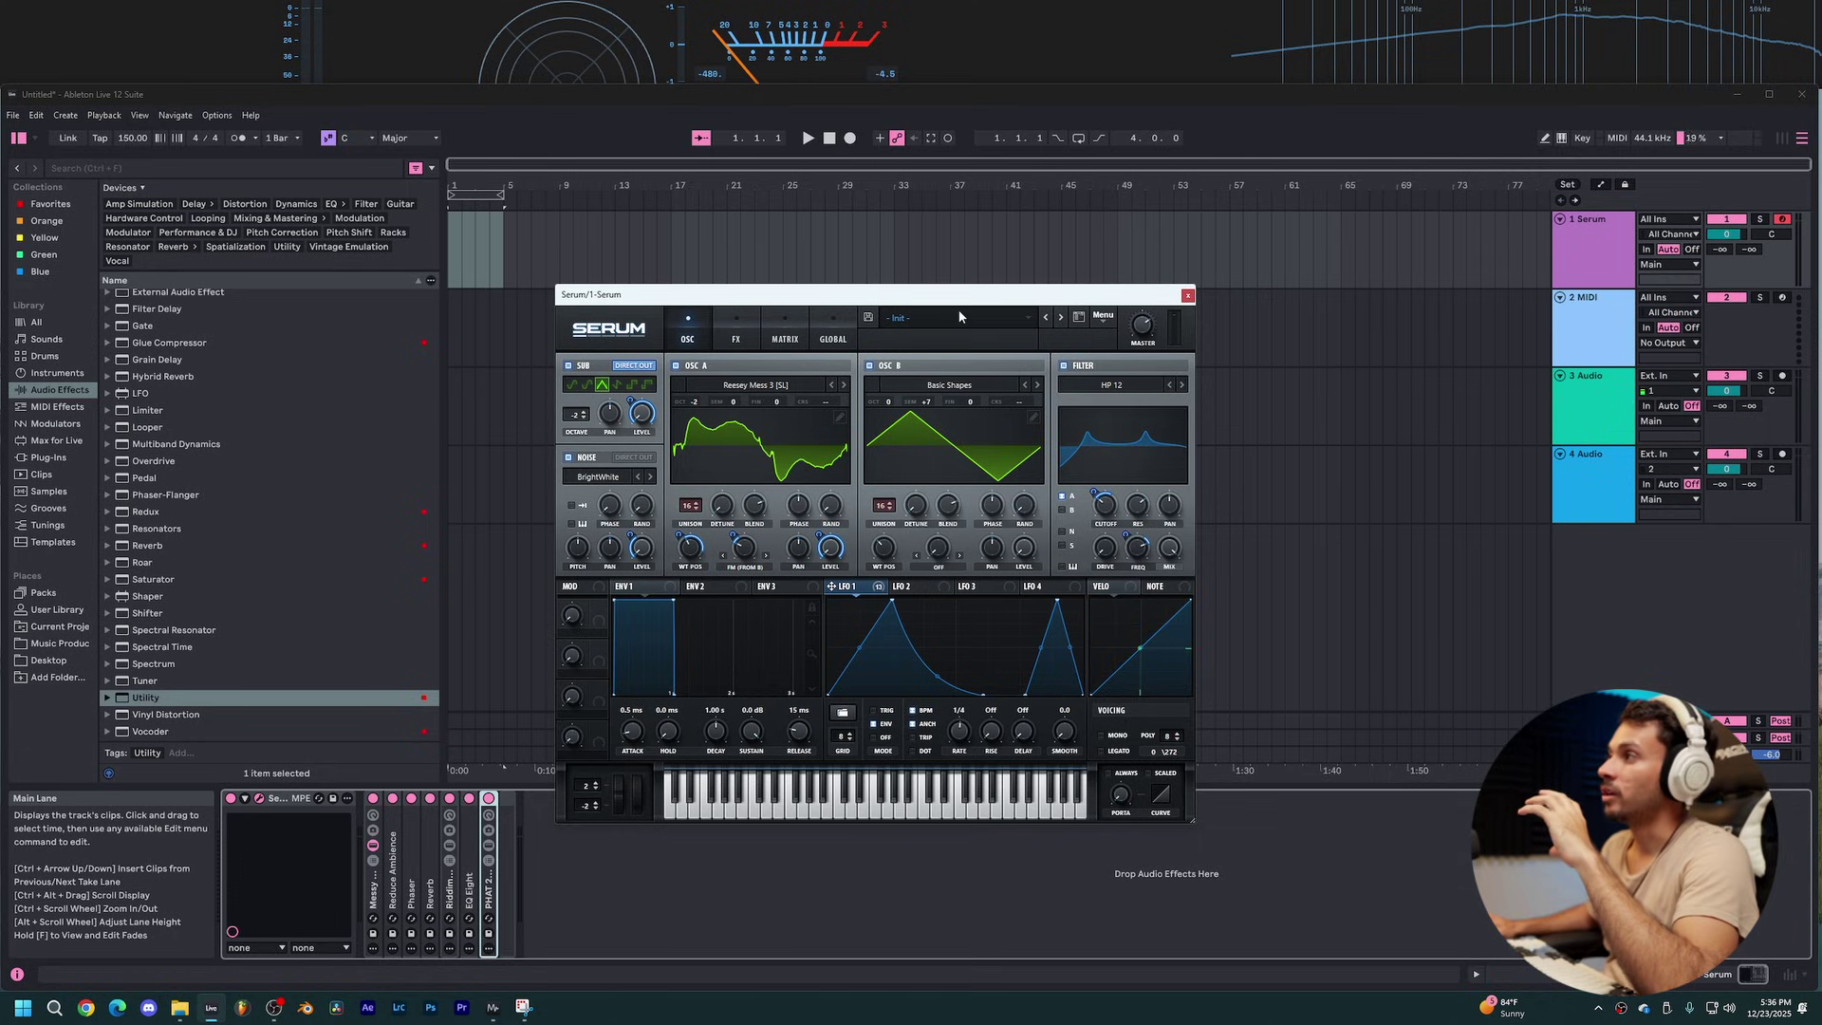
pyautogui.click(1171, 386)
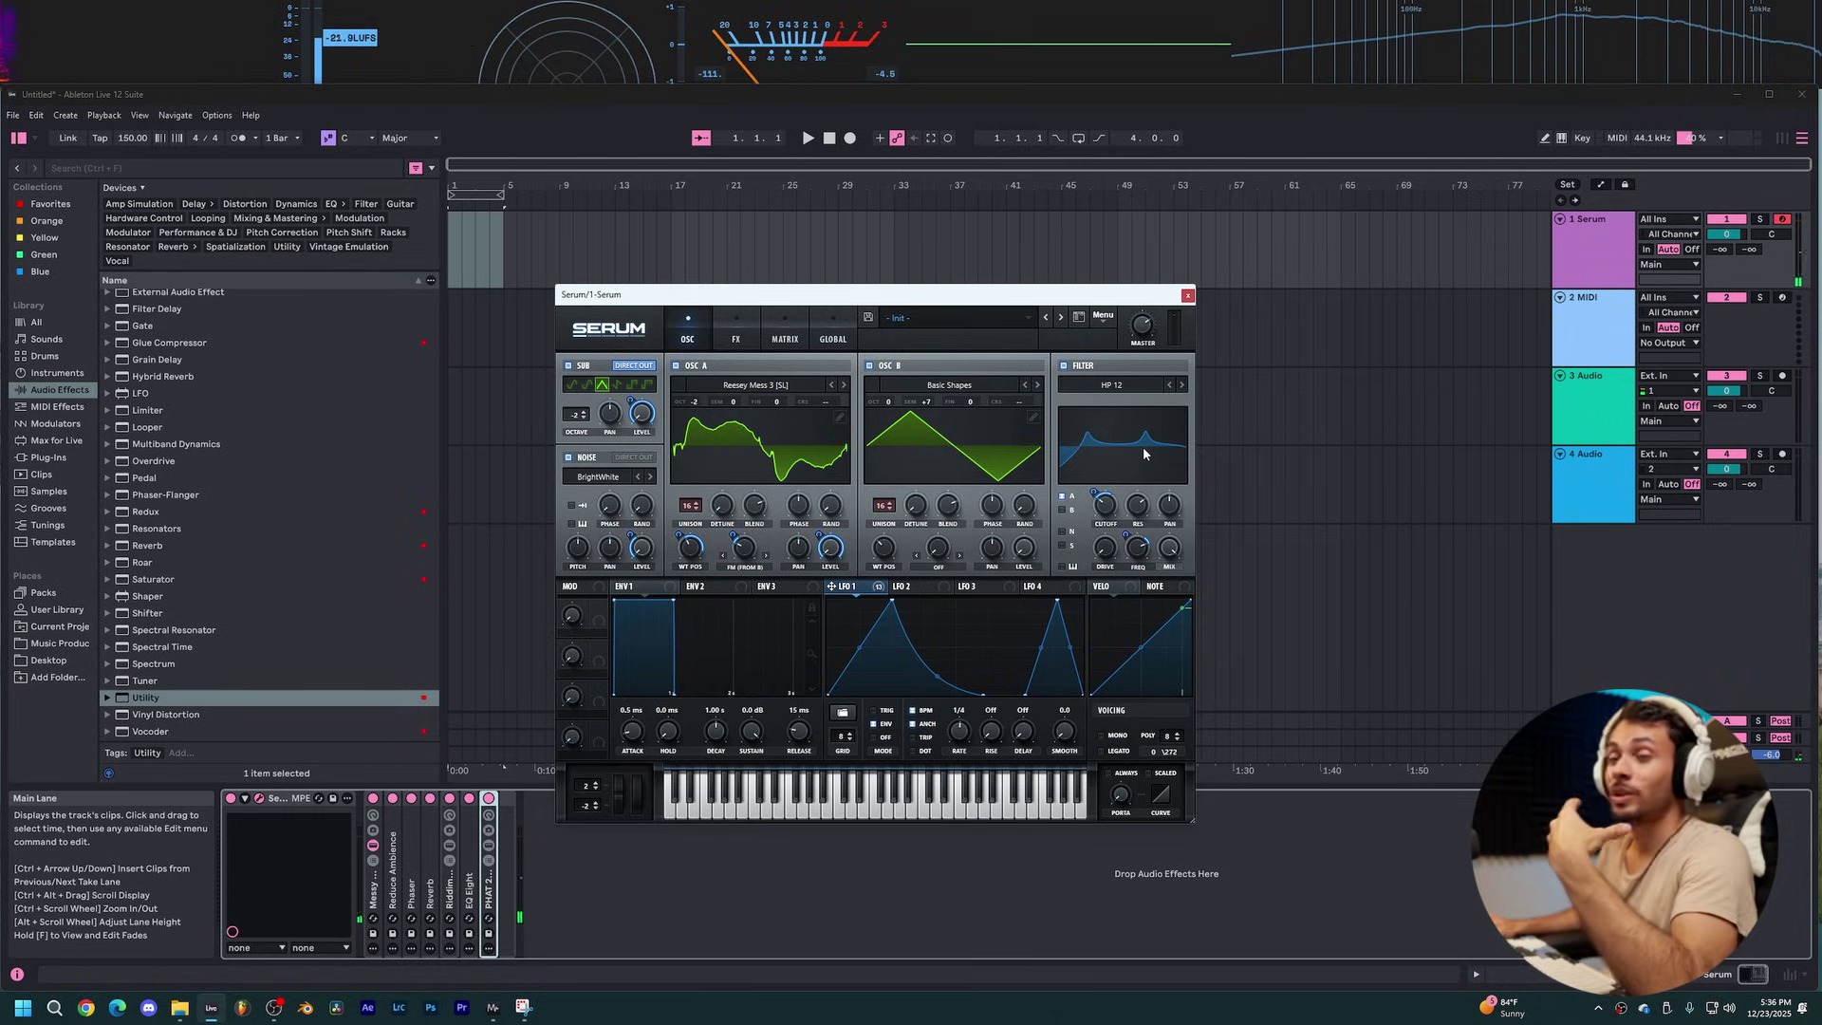
# Step: Lower the main filter's resonance and set oscillator B's warp mode to Sync (No Window)
pyautogui.moveTo(1140, 509); pyautogui.dragTo(1139, 587)
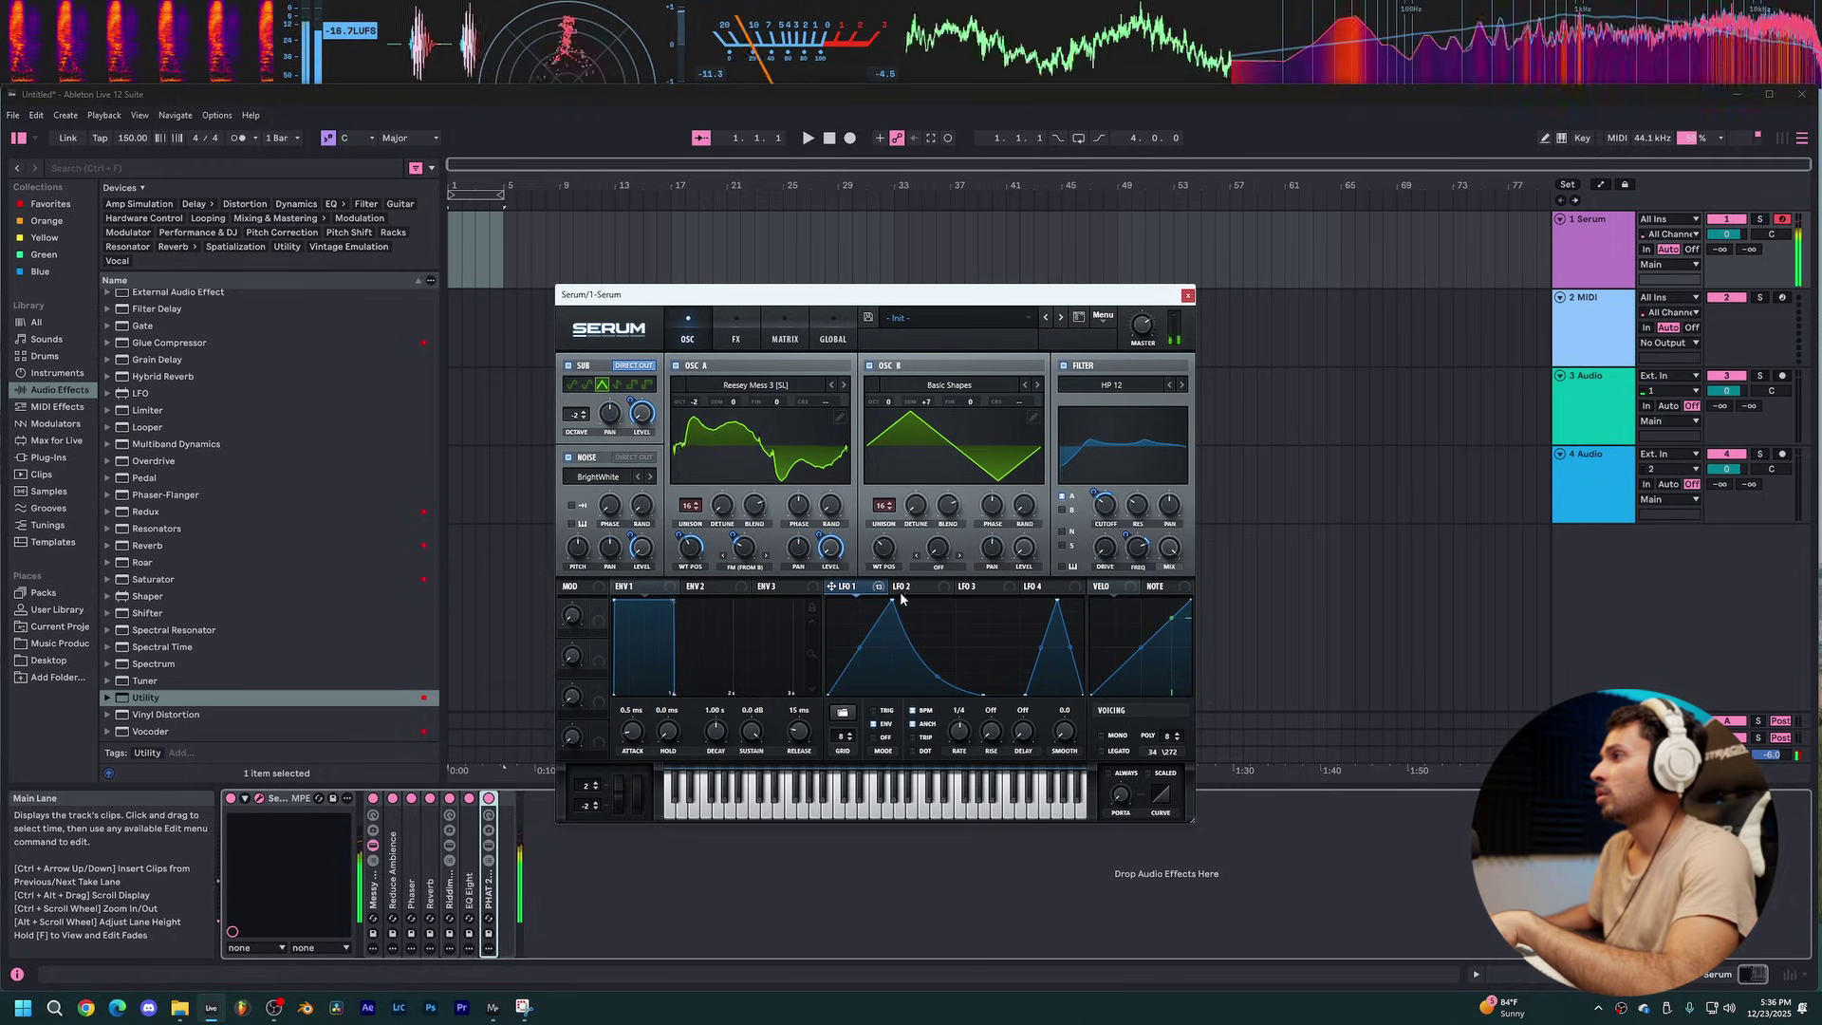
pyautogui.moveTo(1128, 494); pyautogui.dragTo(1129, 521)
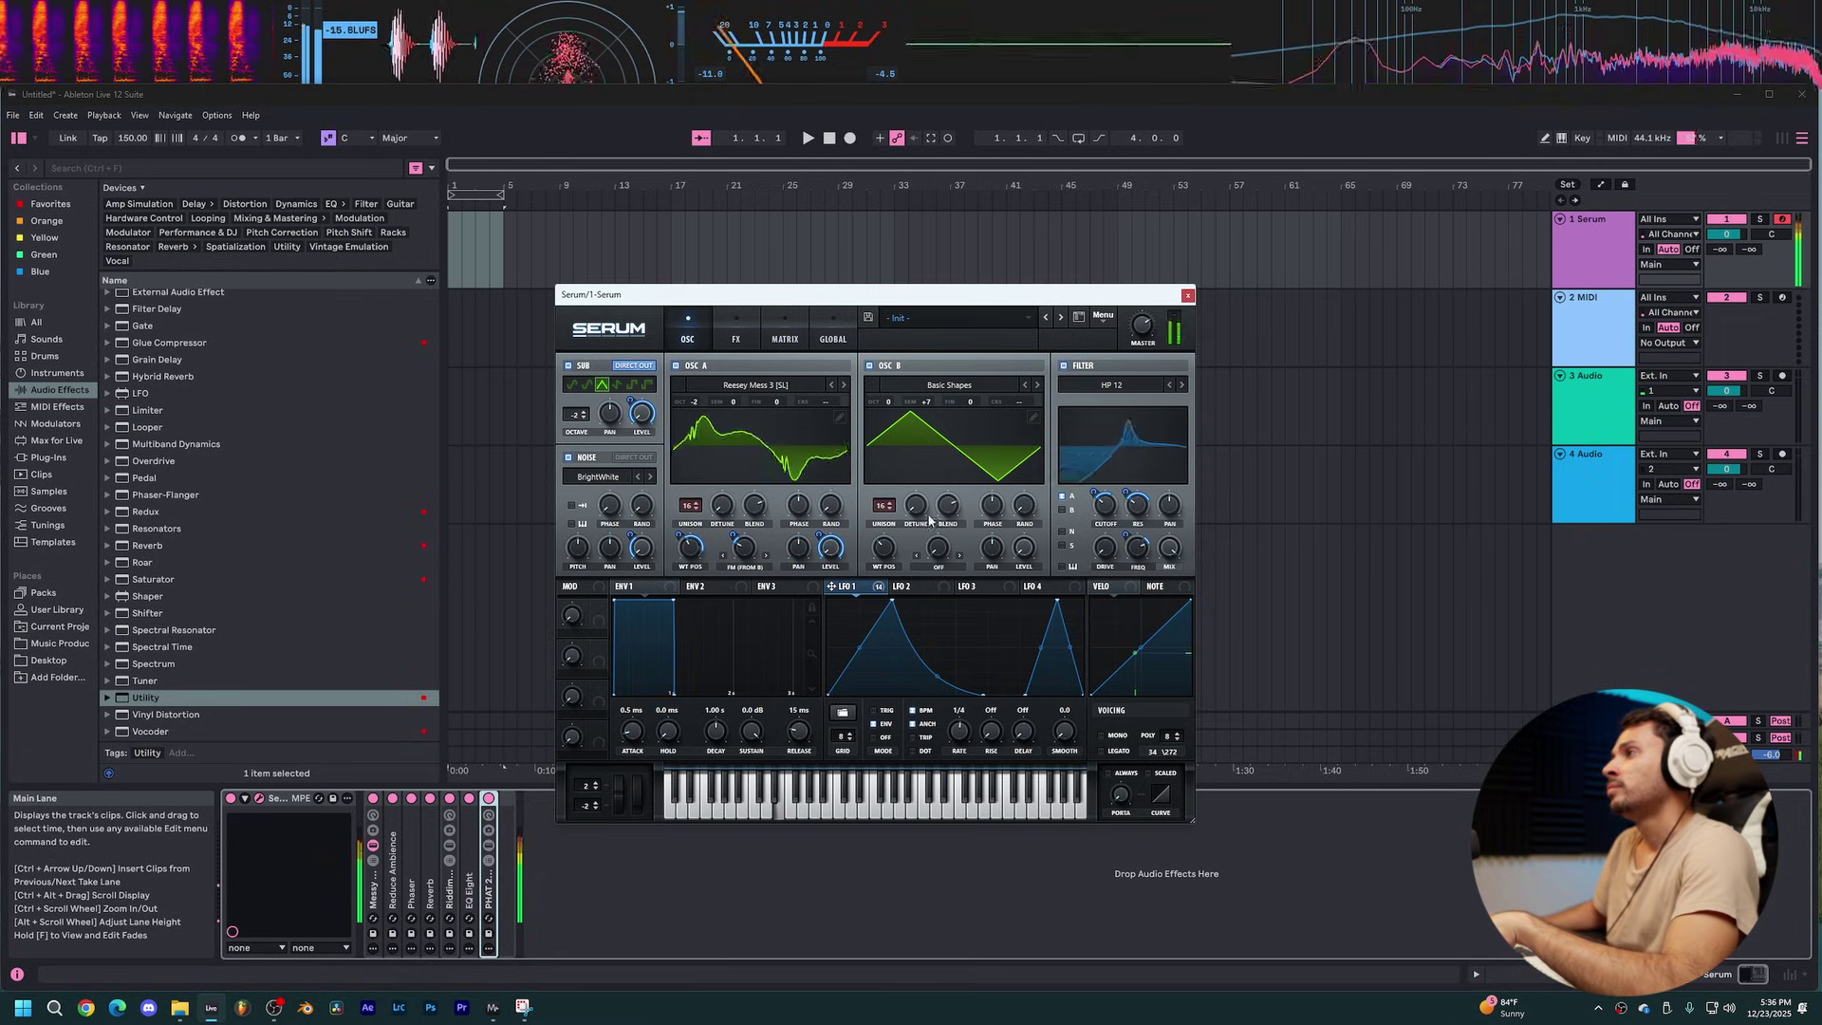
pyautogui.click(948, 568)
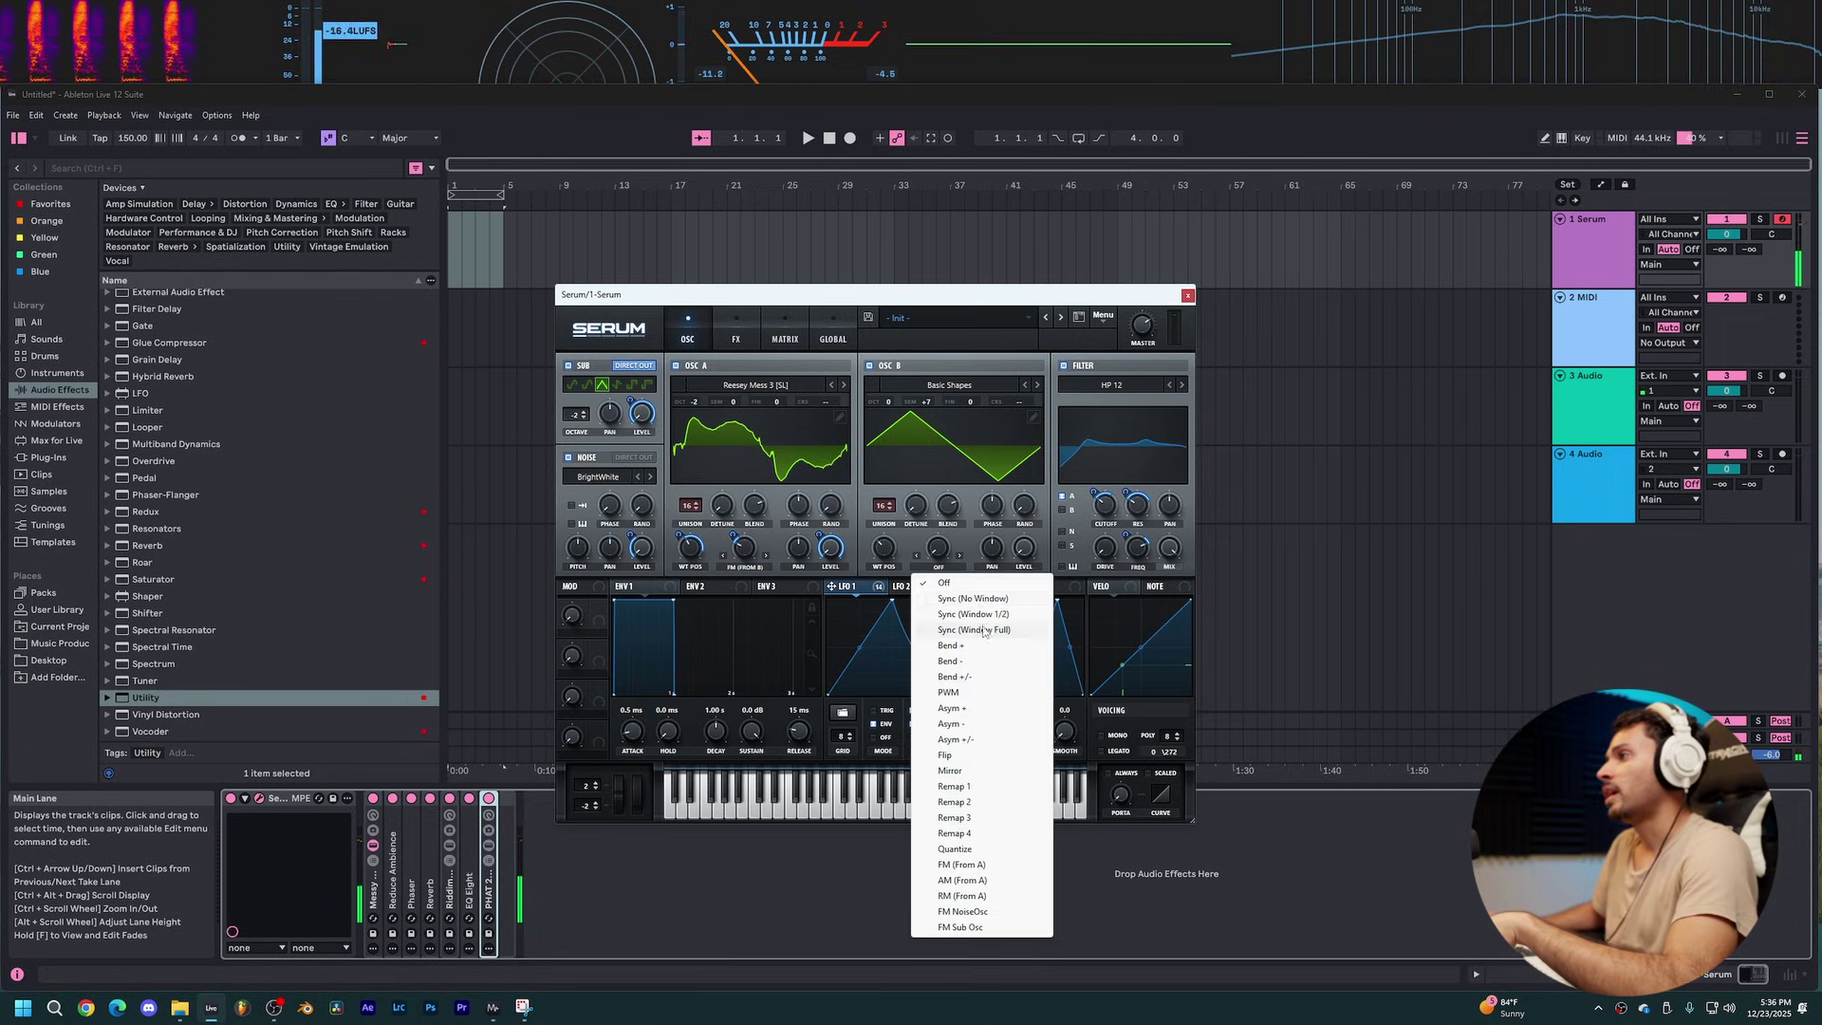
pyautogui.click(973, 599)
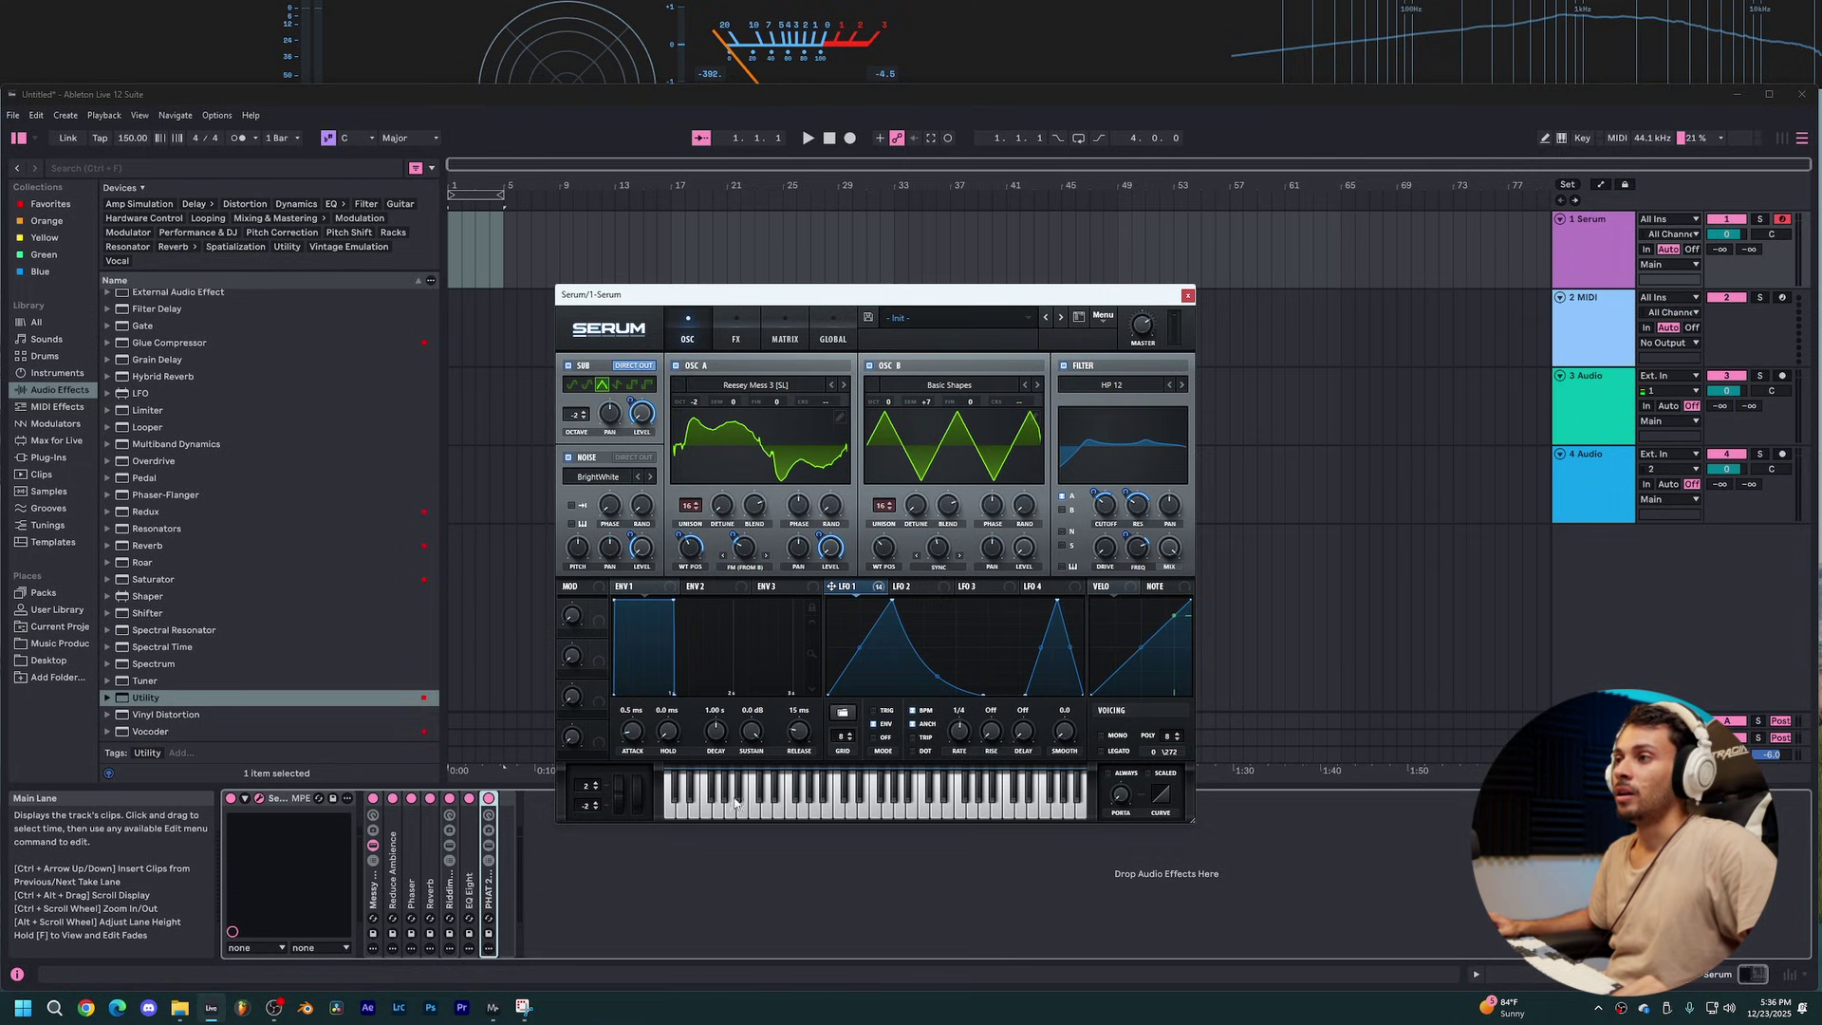
# Step: Bypass the whole Messy Bass effect chain to compare the dry Serum patch, check Serum's internal effects, and re-enable the chain
pyautogui.click(378, 892)
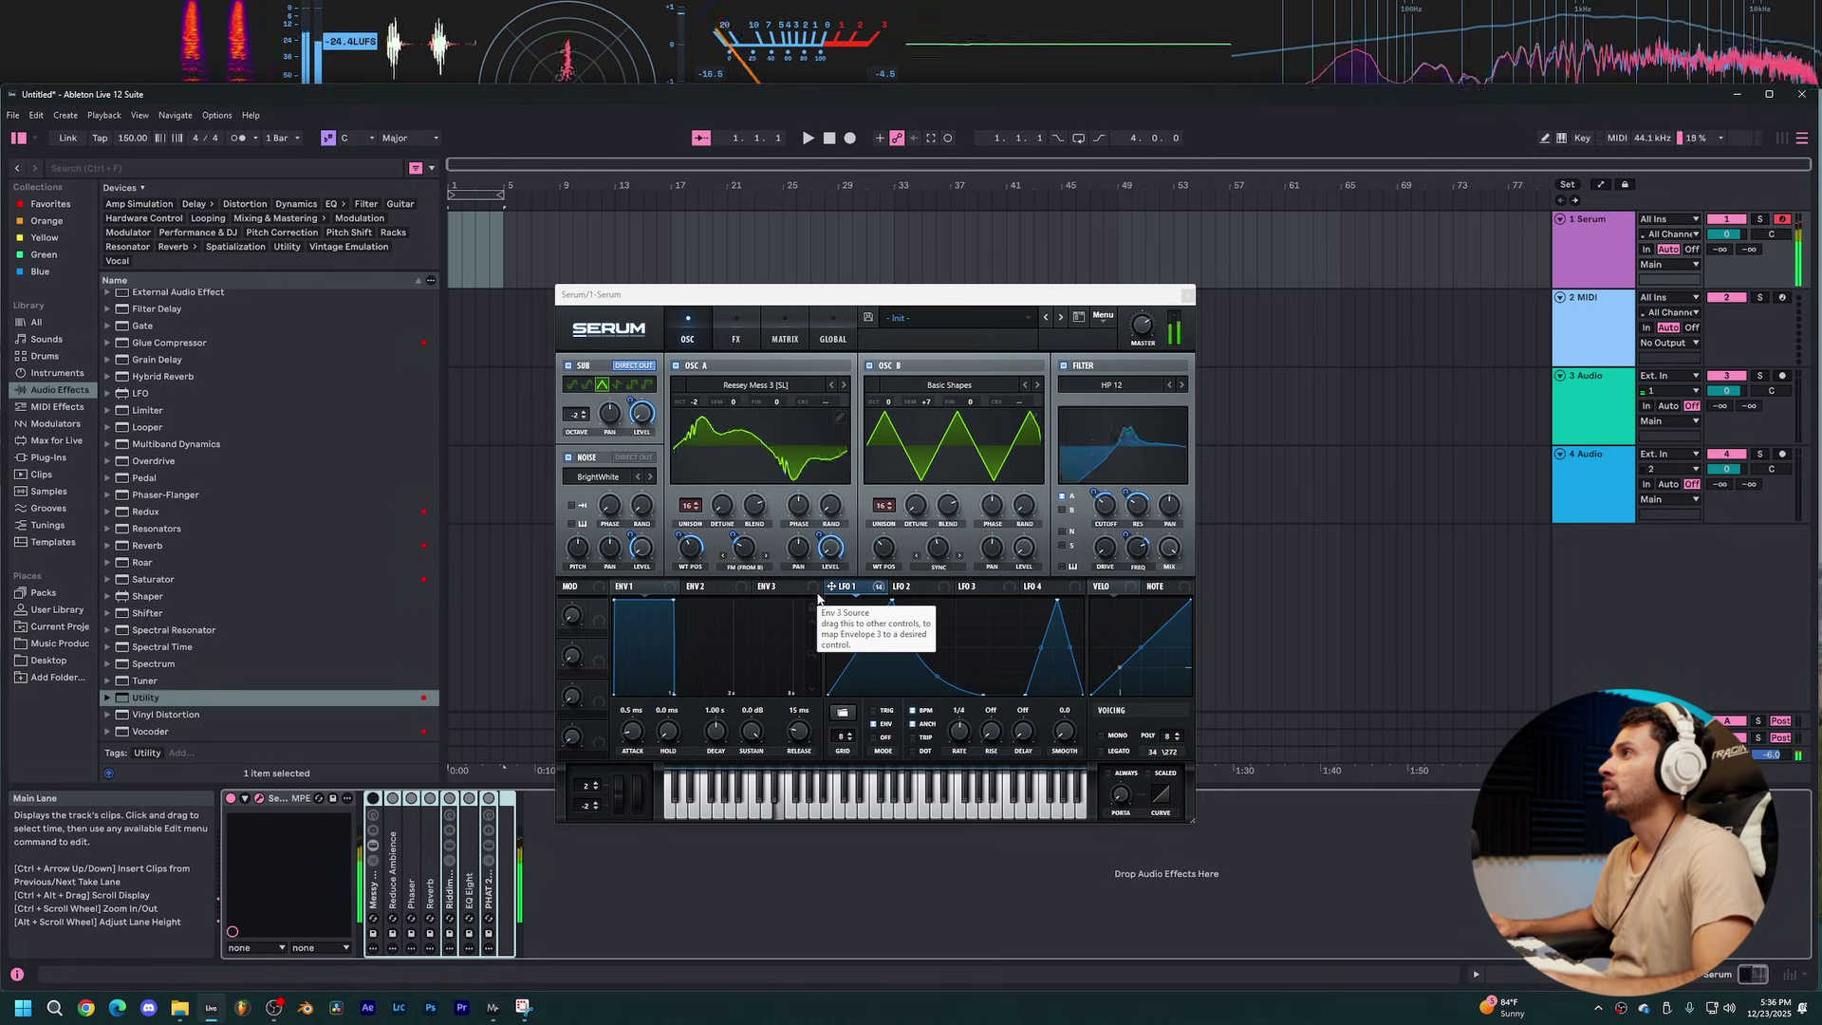
pyautogui.click(740, 327)
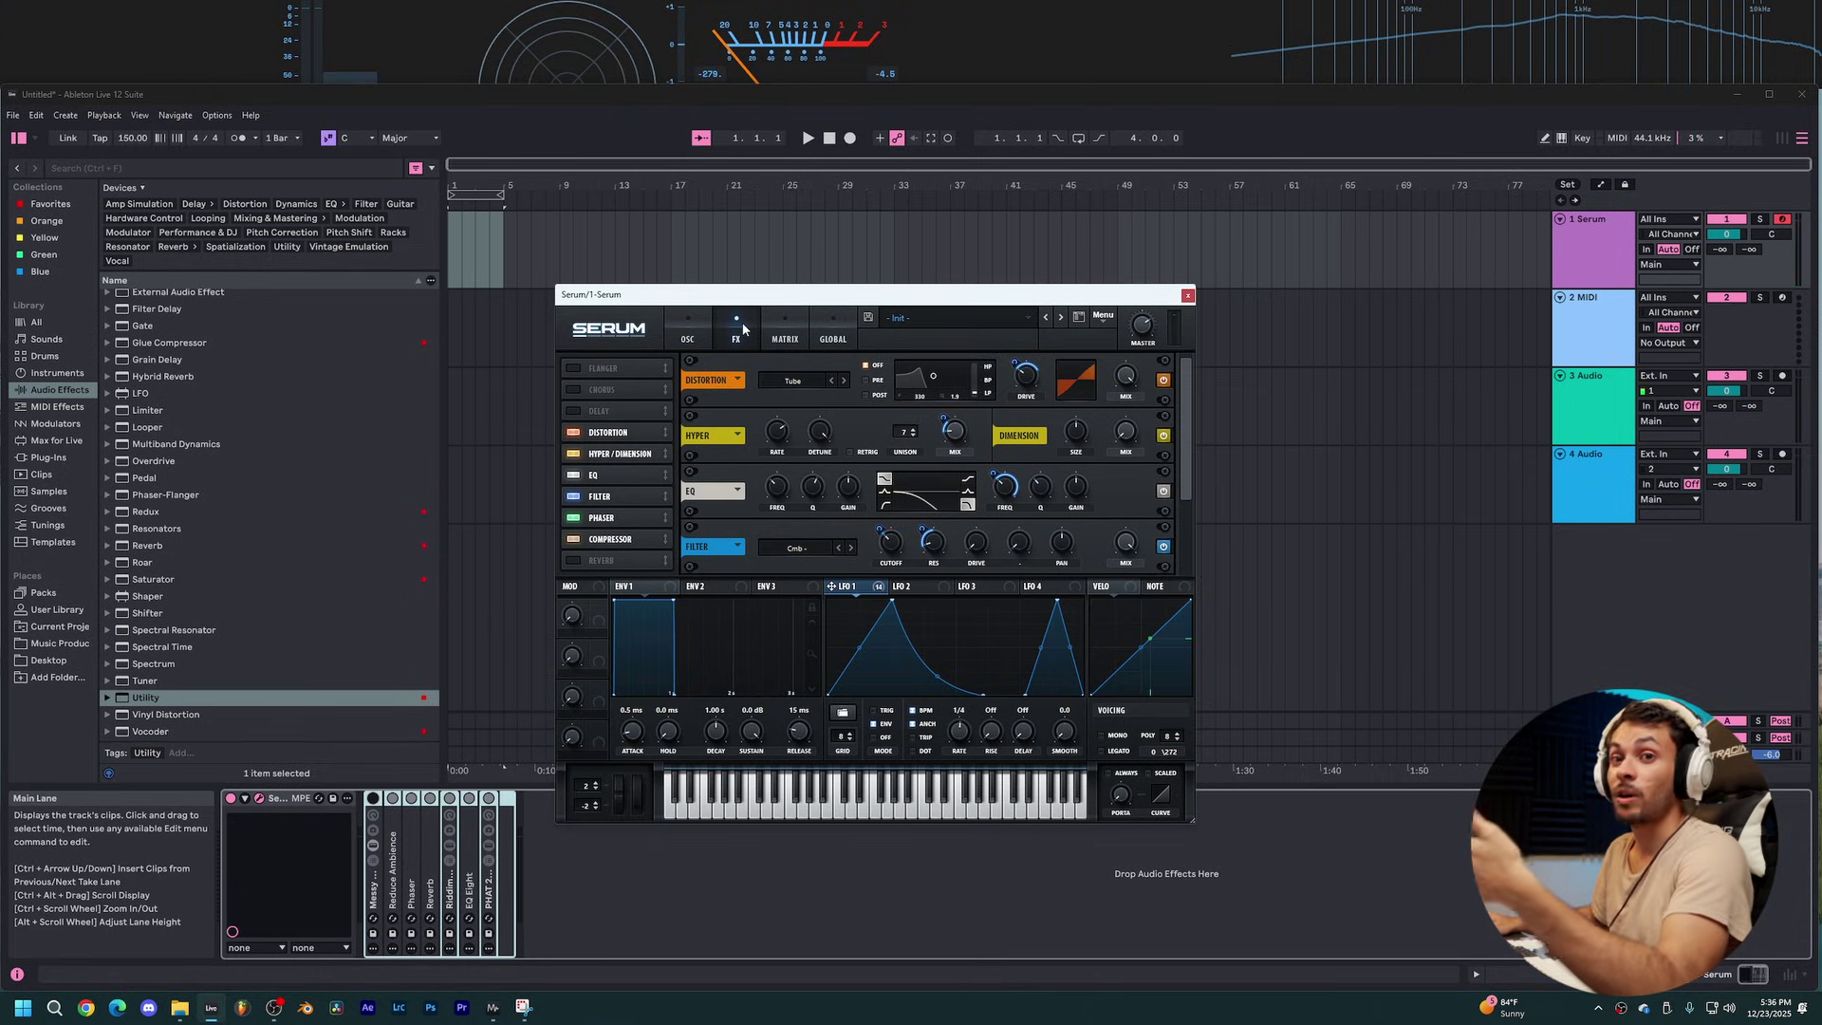
pyautogui.click(691, 342)
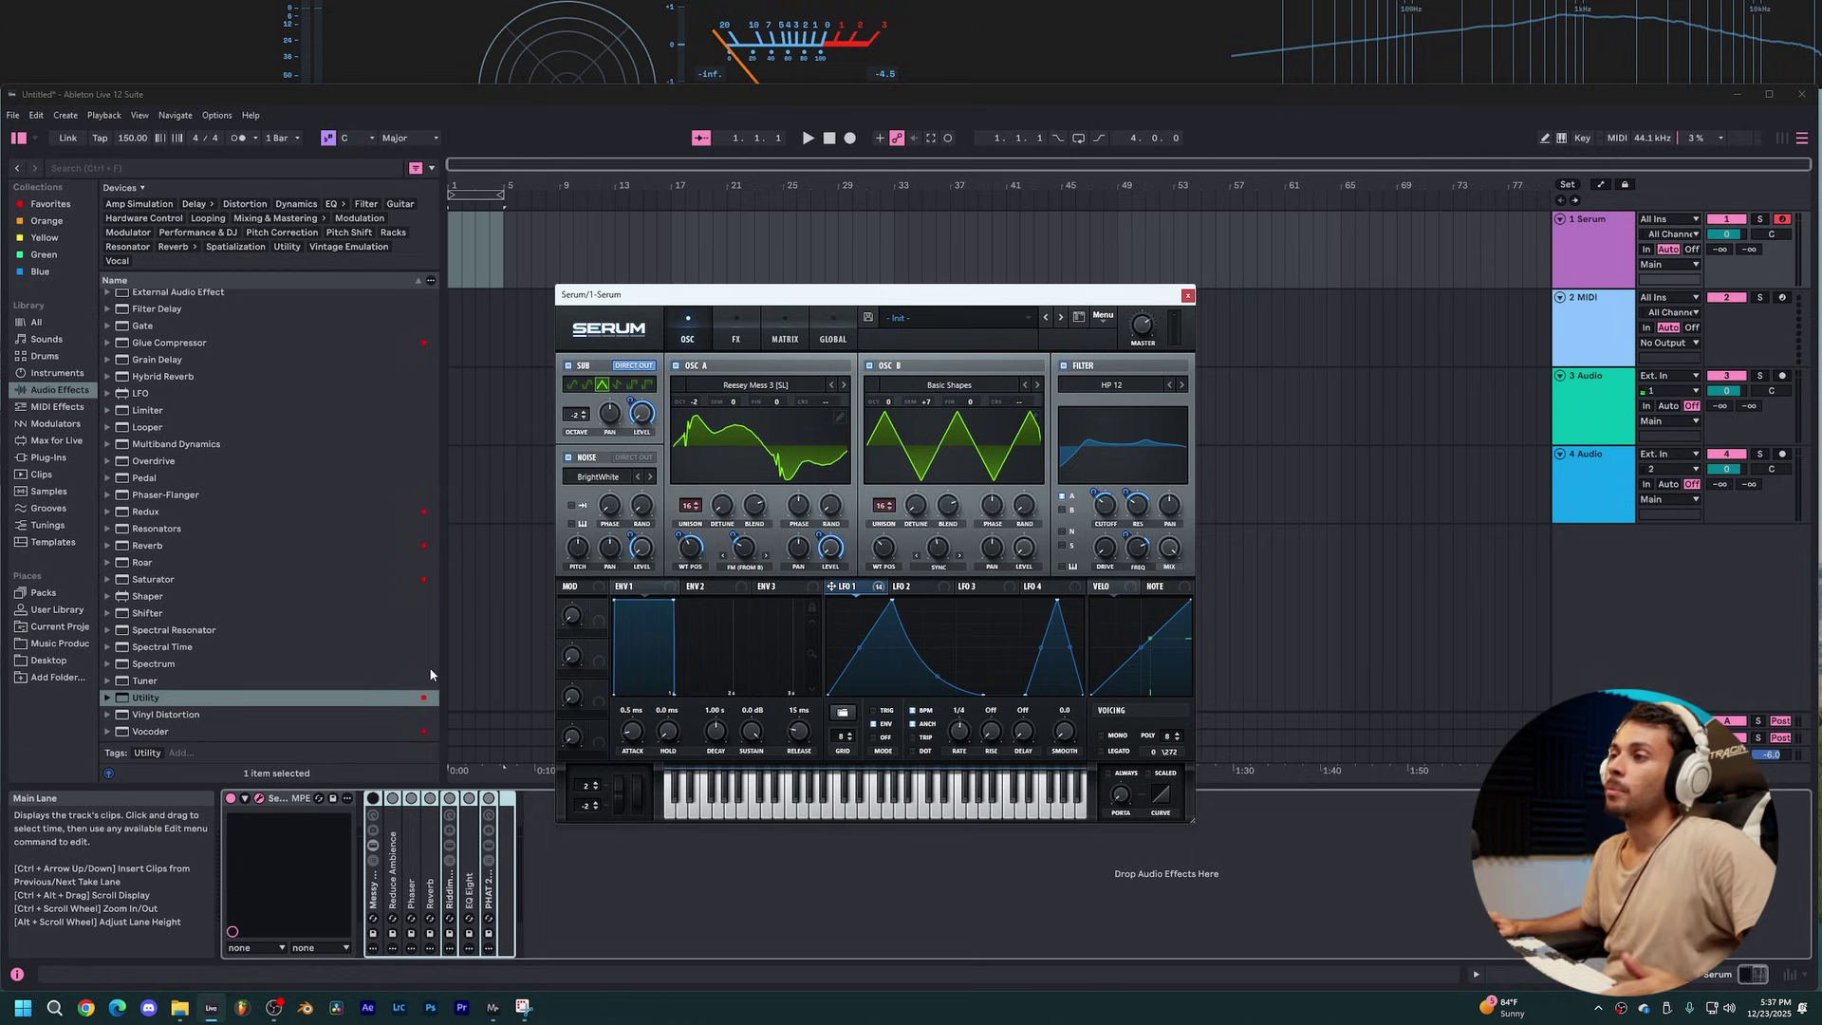
pyautogui.click(373, 798)
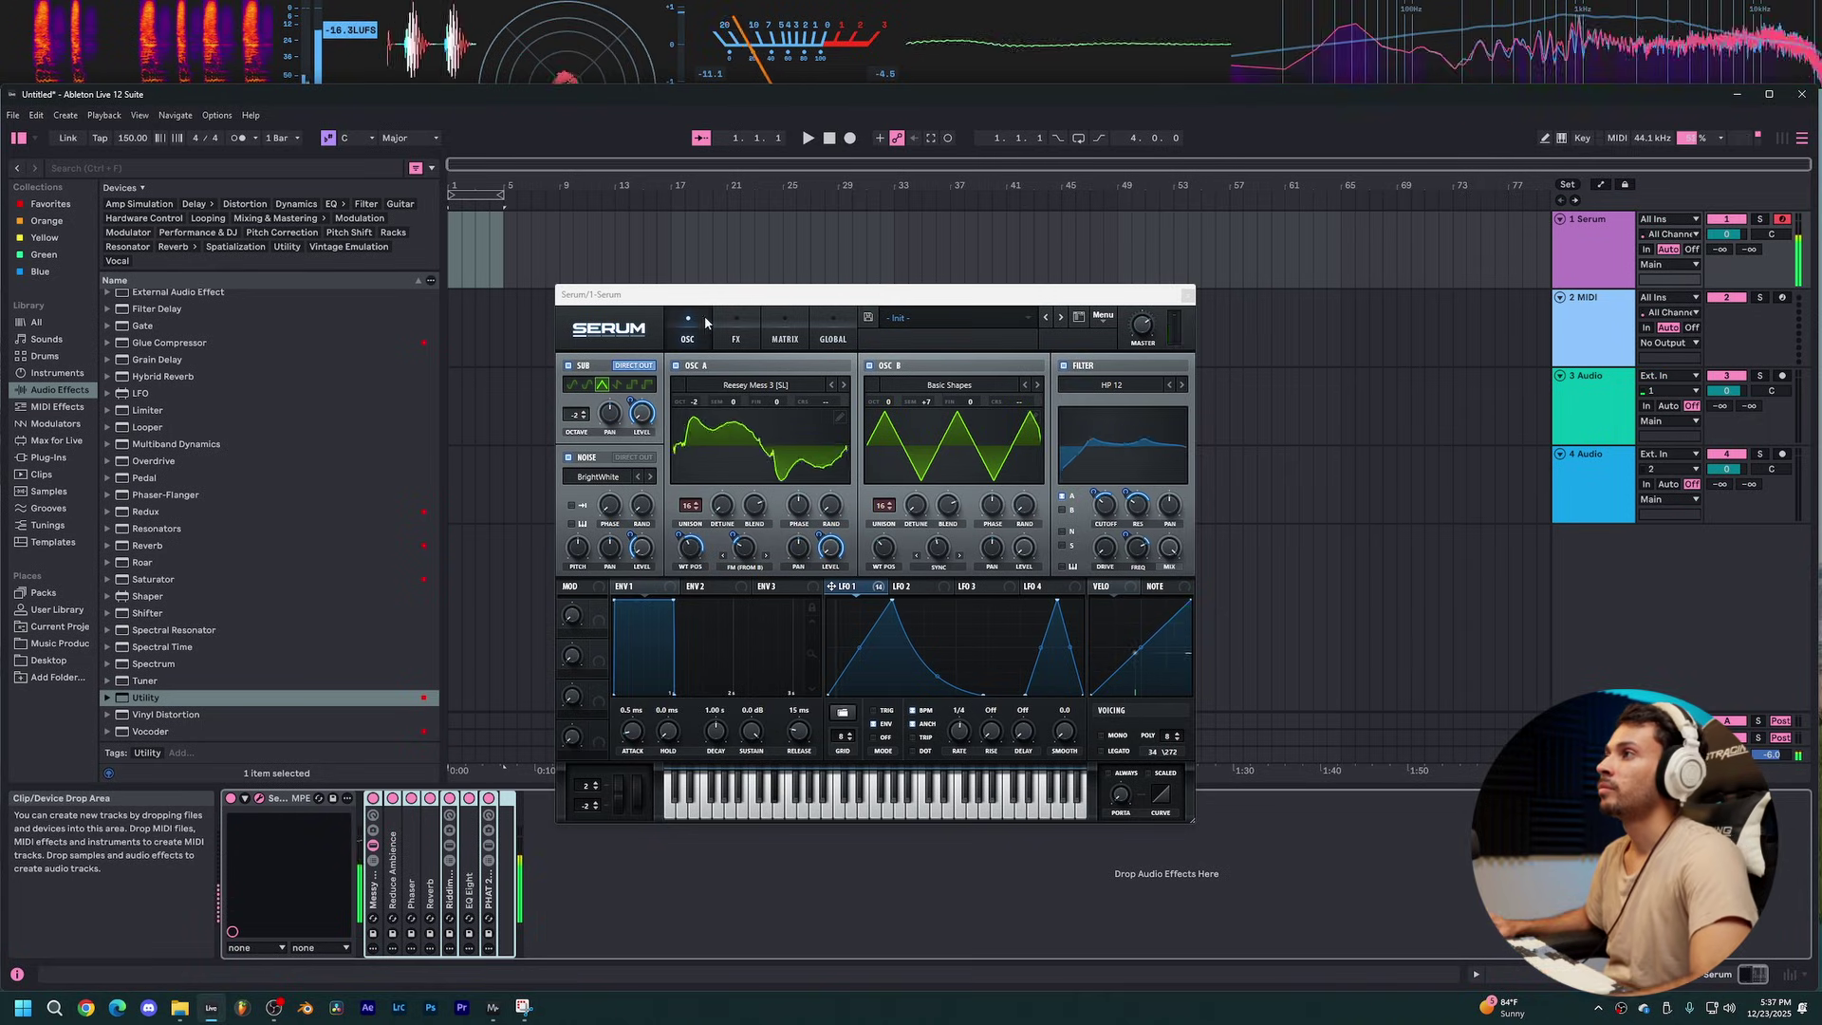
# Step: Open Serum's effects page at the comb filter's cutoff control
pyautogui.click(735, 327)
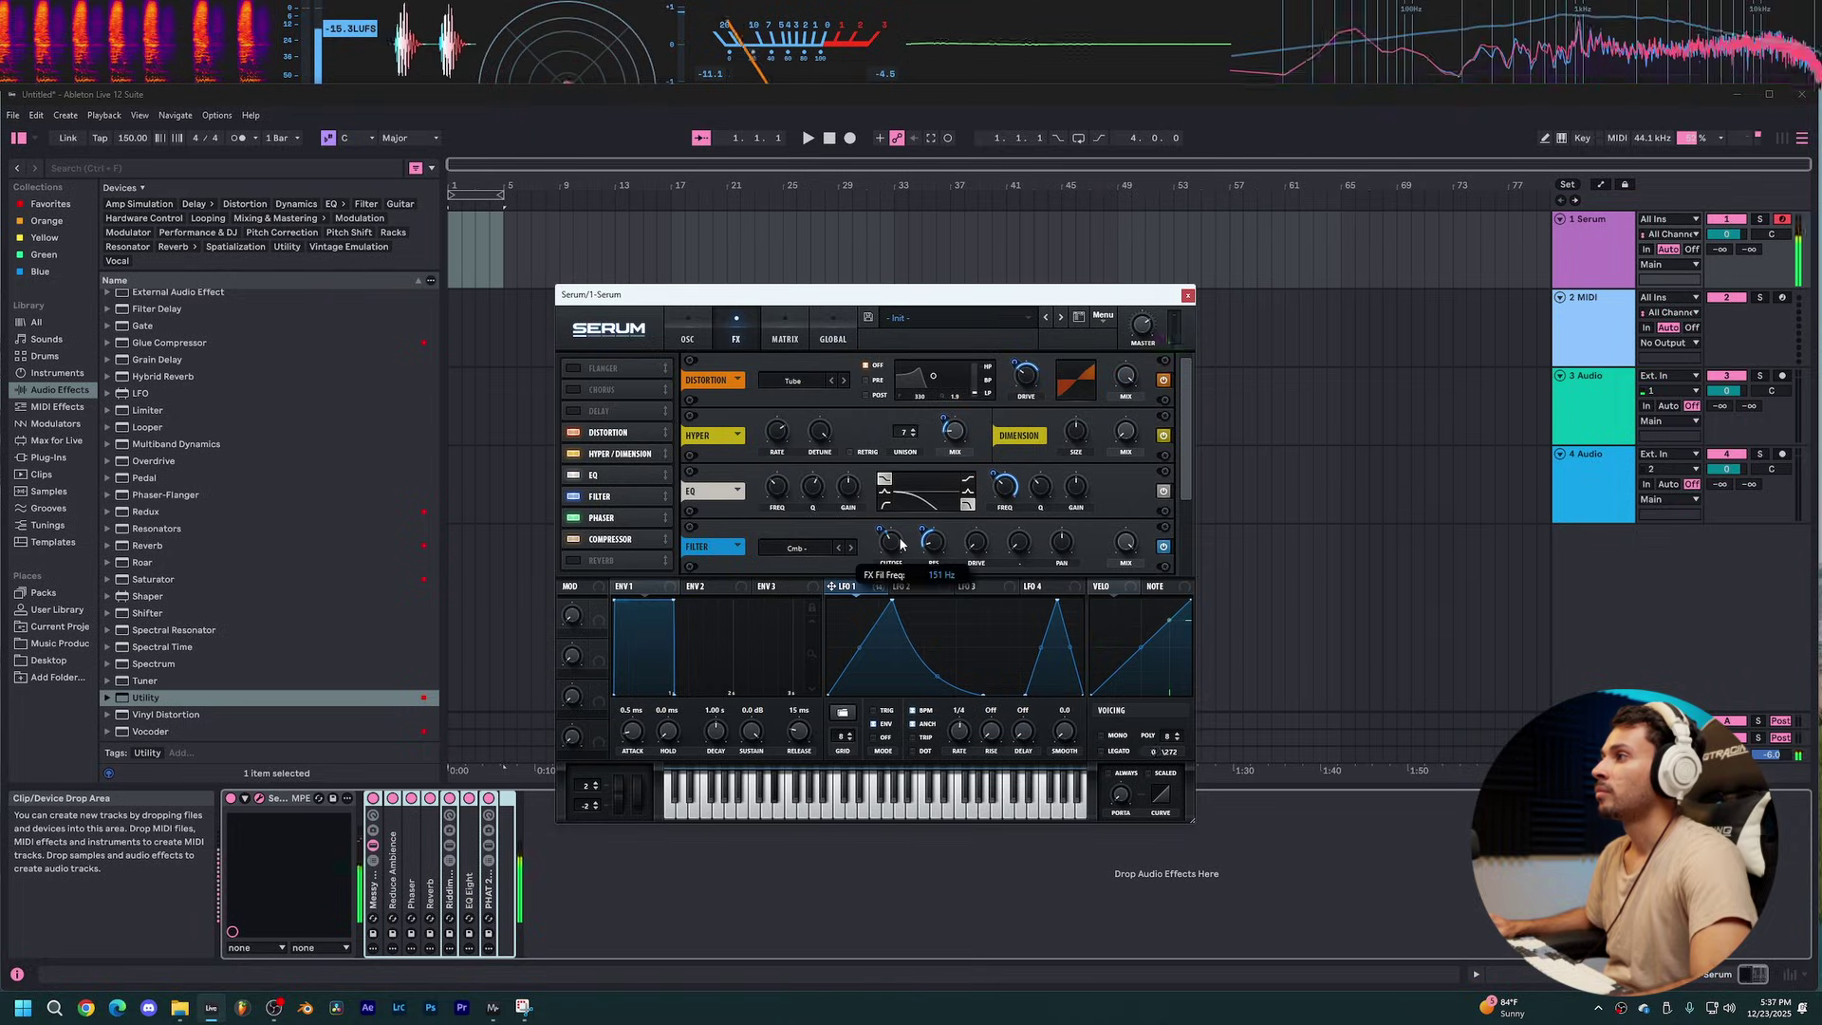